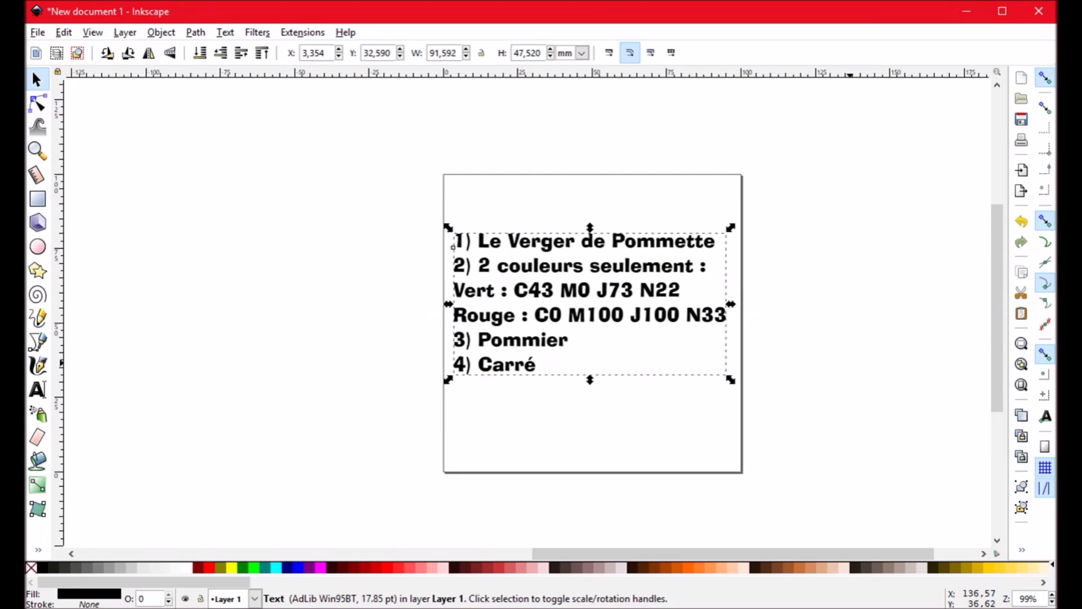
pyautogui.click(849, 361)
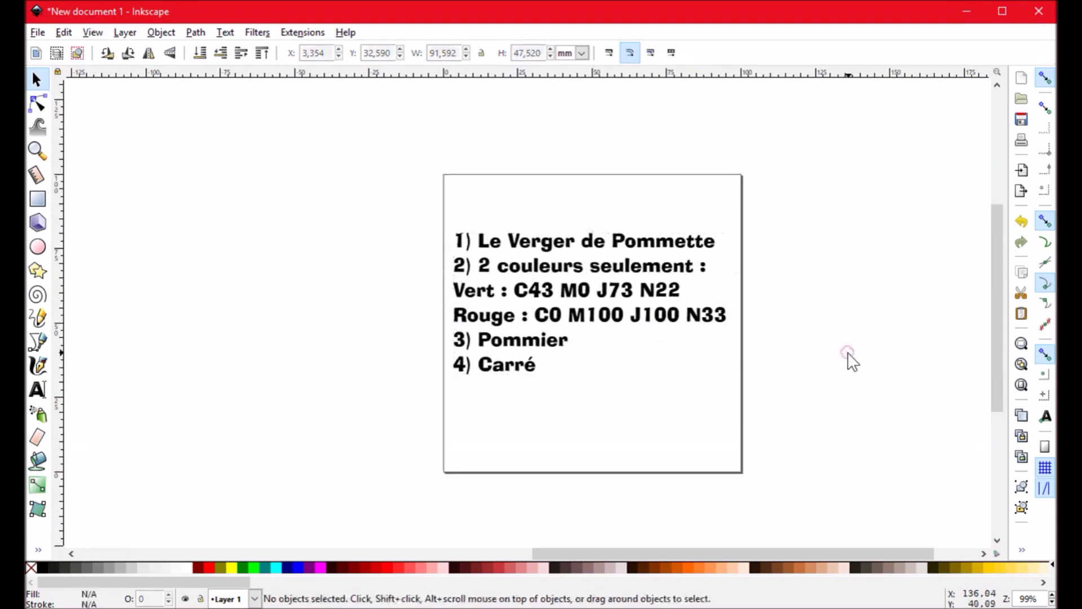
pyautogui.moveTo(848, 361); pyautogui.dragTo(760, 338)
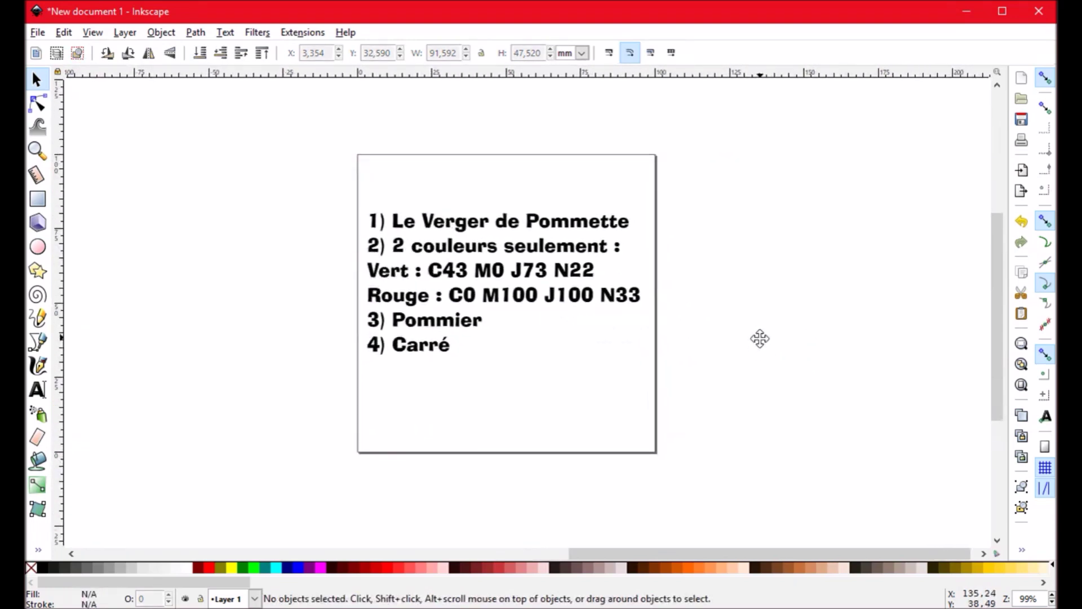
pyautogui.moveTo(759, 338); pyautogui.dragTo(779, 358)
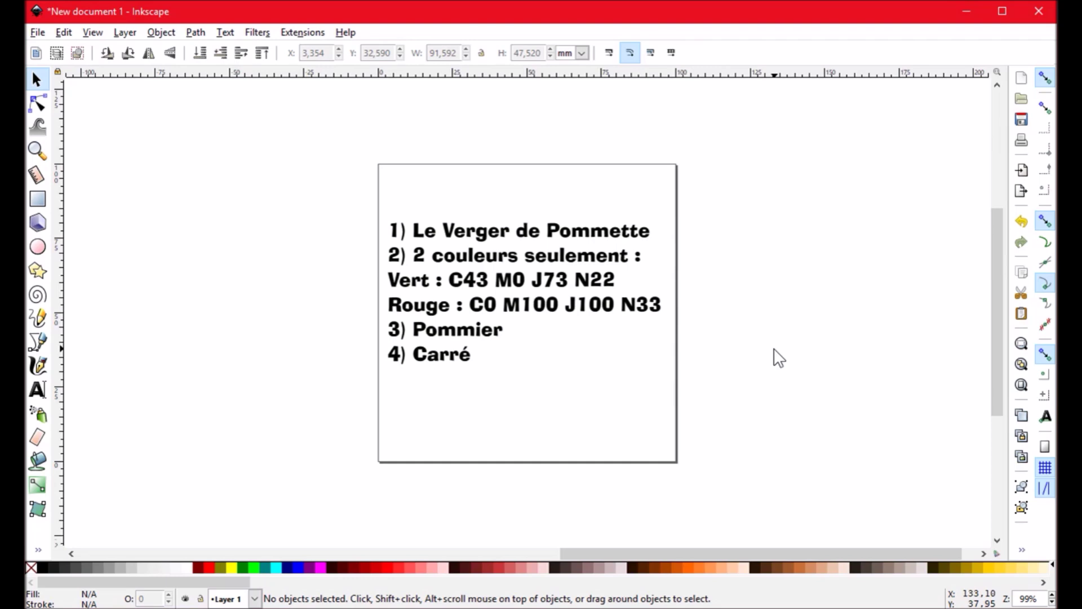
pyautogui.moveTo(779, 358); pyautogui.dragTo(759, 343)
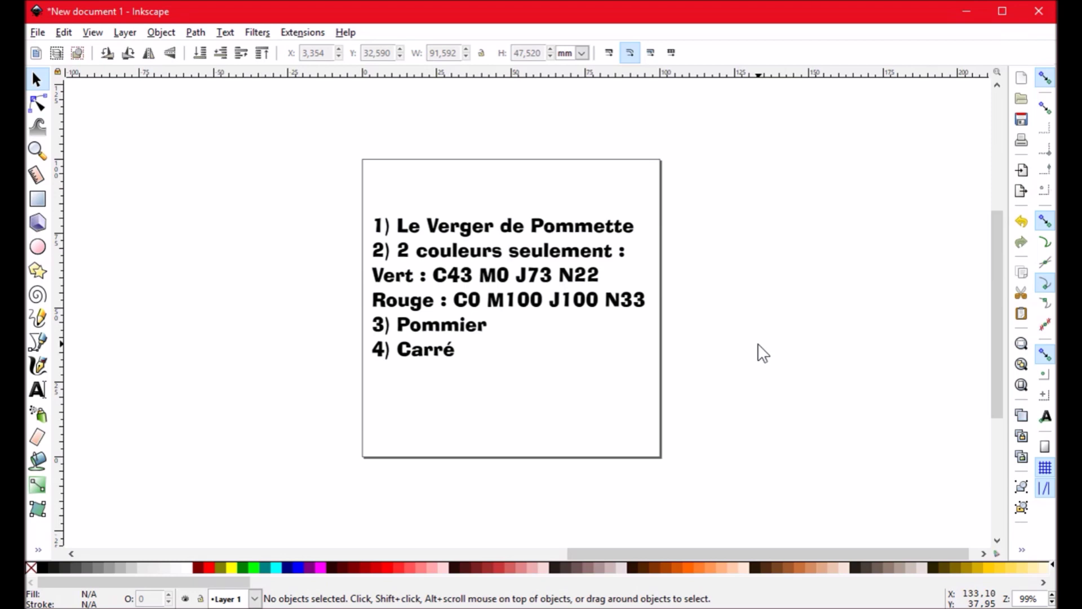
pyautogui.hotkey('ctrl', 'z')
pyautogui.hotkey('ctrl', 'shift', 'z')
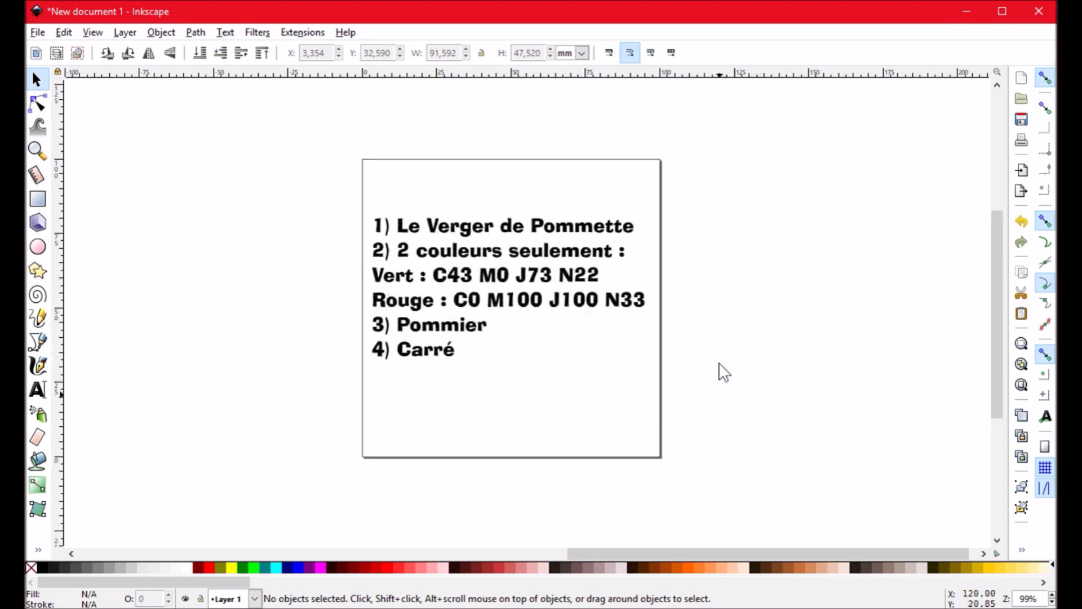
pyautogui.click(726, 305)
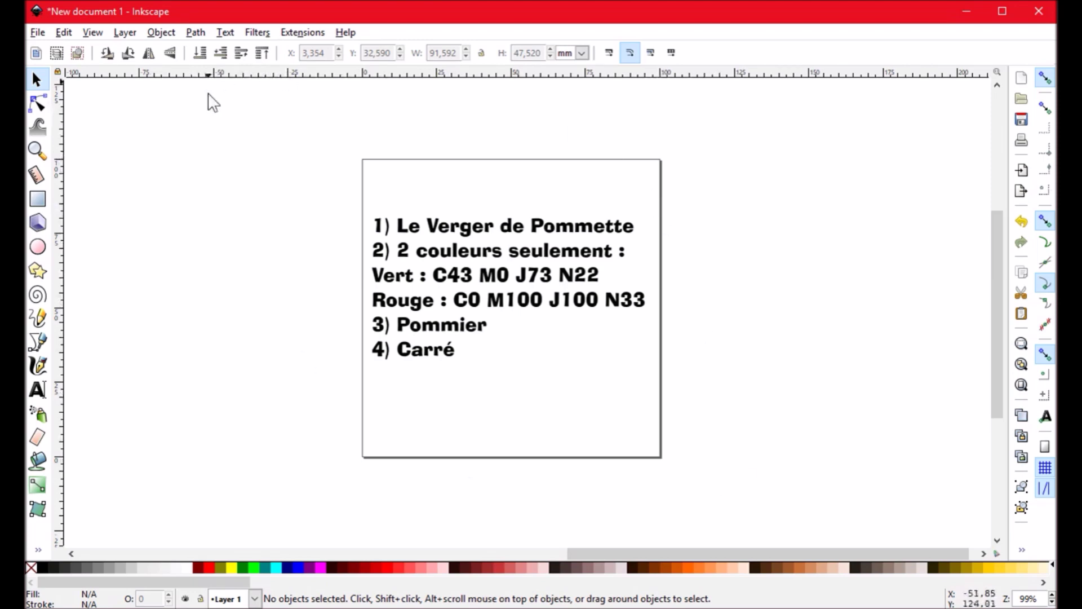
# Step: Open the document properties and reposition and narrow their window so that all page settings fit on screen
pyautogui.click(38, 33)
pyautogui.click(38, 33)
pyautogui.click(38, 32)
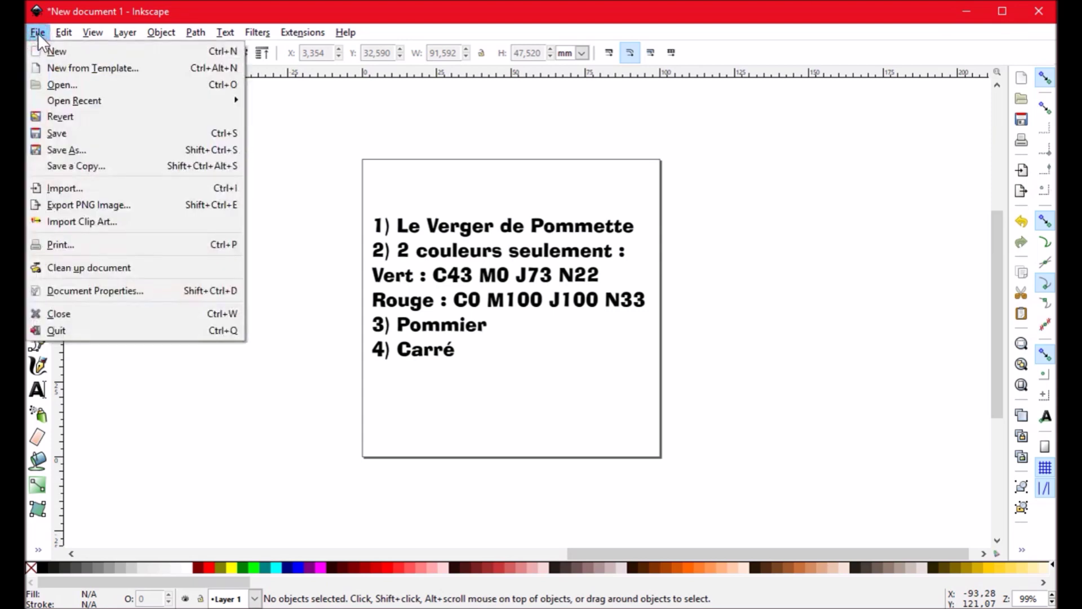
pyautogui.click(96, 290)
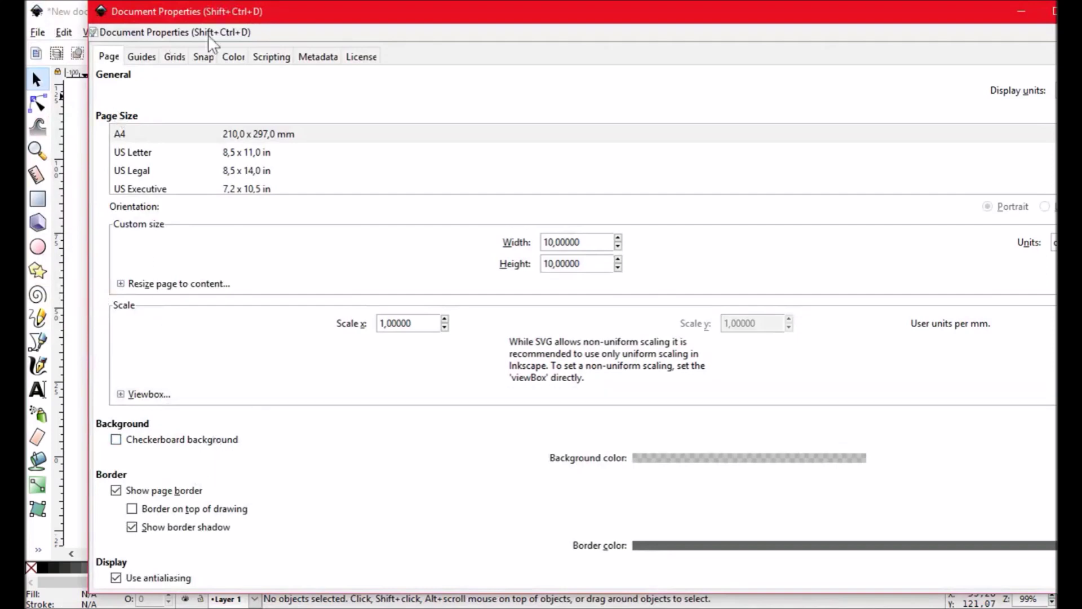
pyautogui.moveTo(374, 29); pyautogui.dragTo(314, 7)
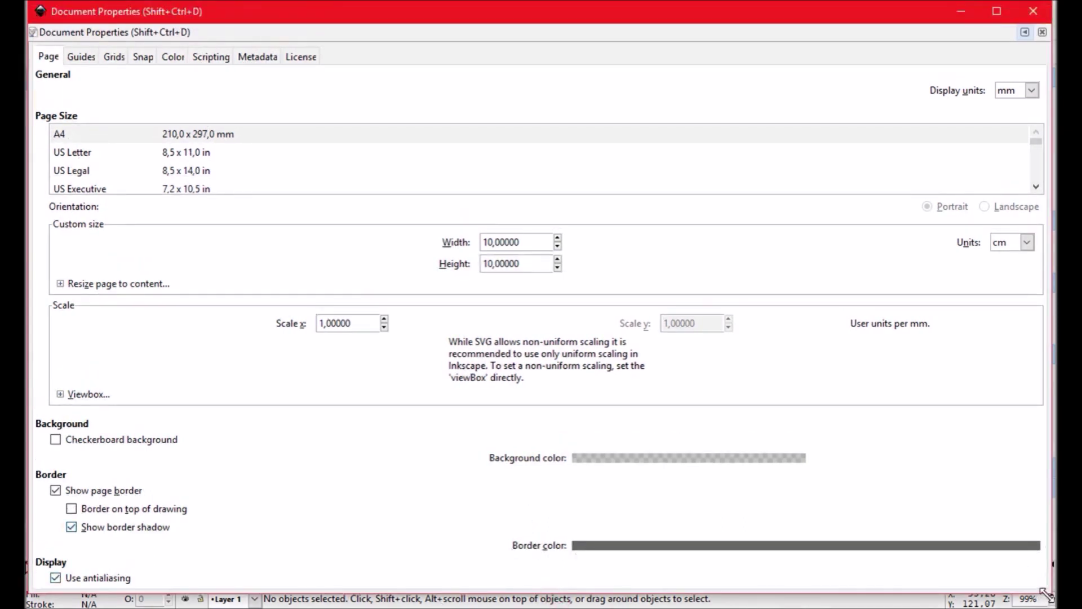
pyautogui.moveTo(1043, 593); pyautogui.dragTo(981, 536)
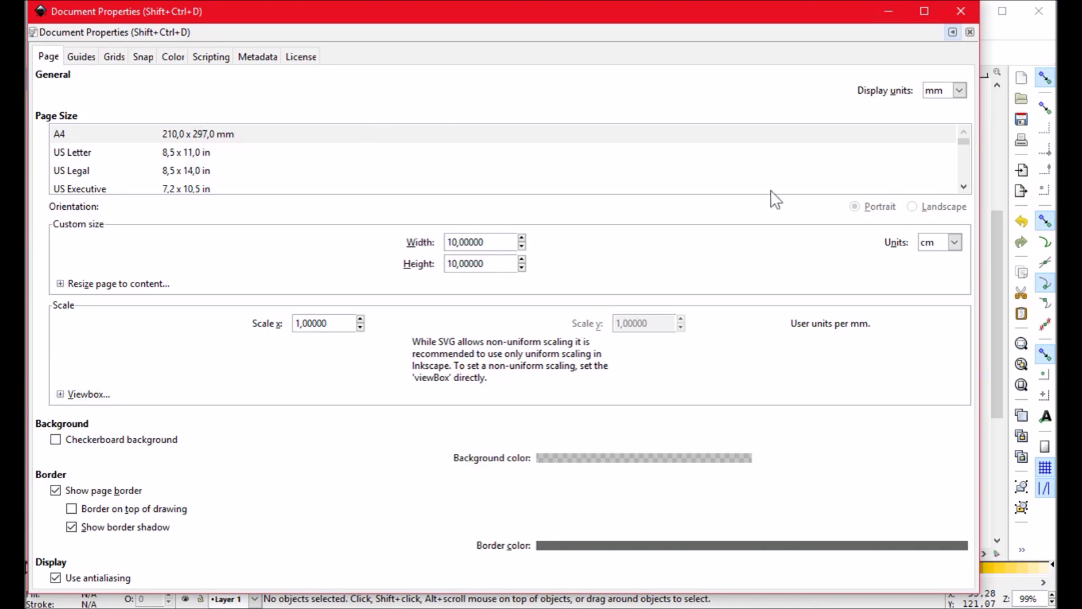
# Step: Switch the document's display units to cm and back to mm
pyautogui.click(941, 95)
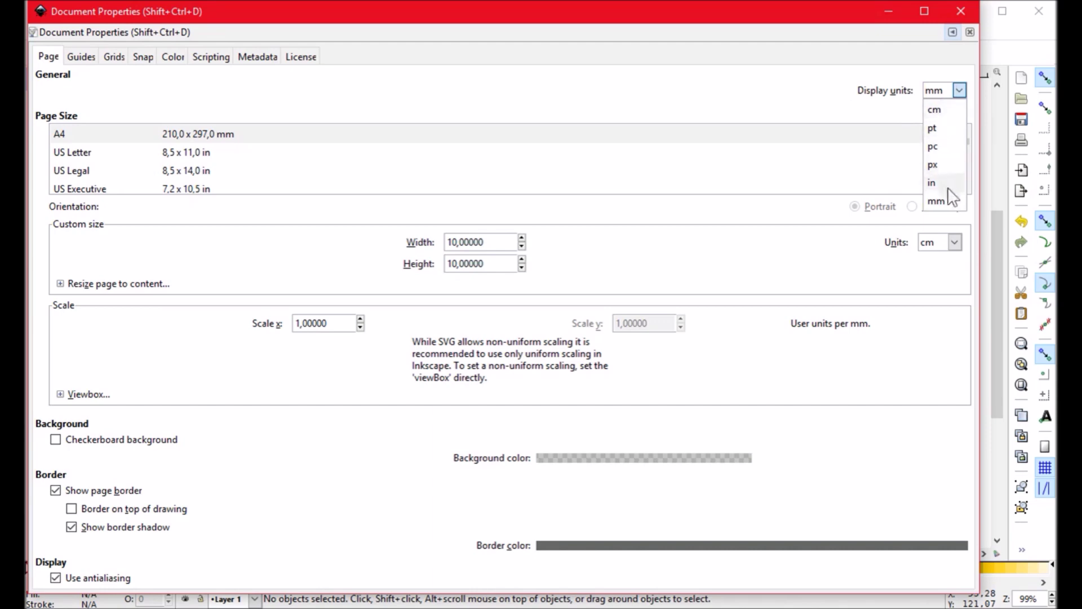
pyautogui.click(950, 108)
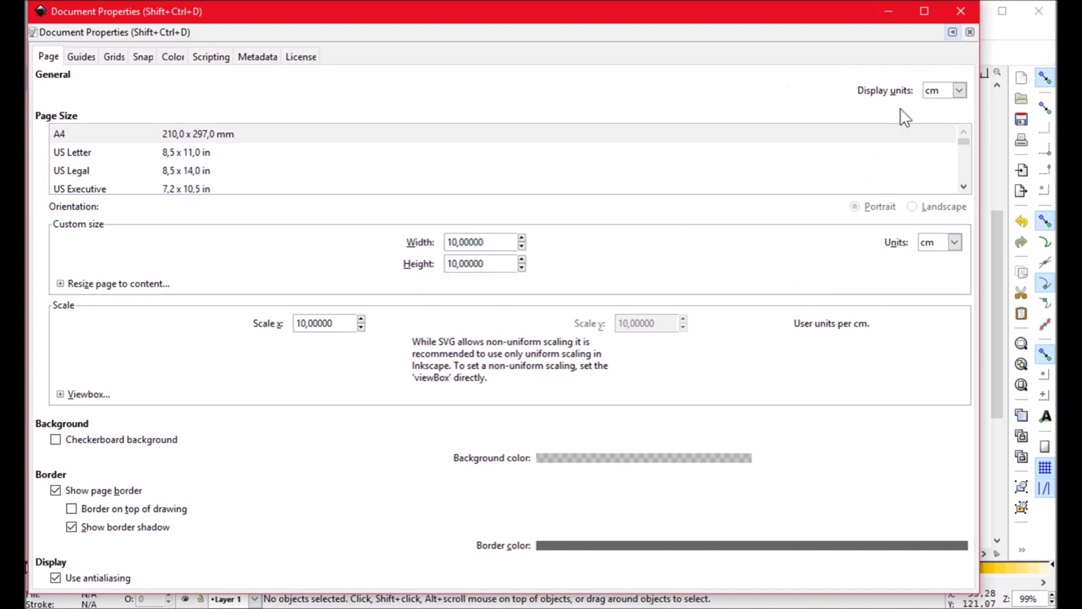
pyautogui.click(931, 93)
pyautogui.click(931, 200)
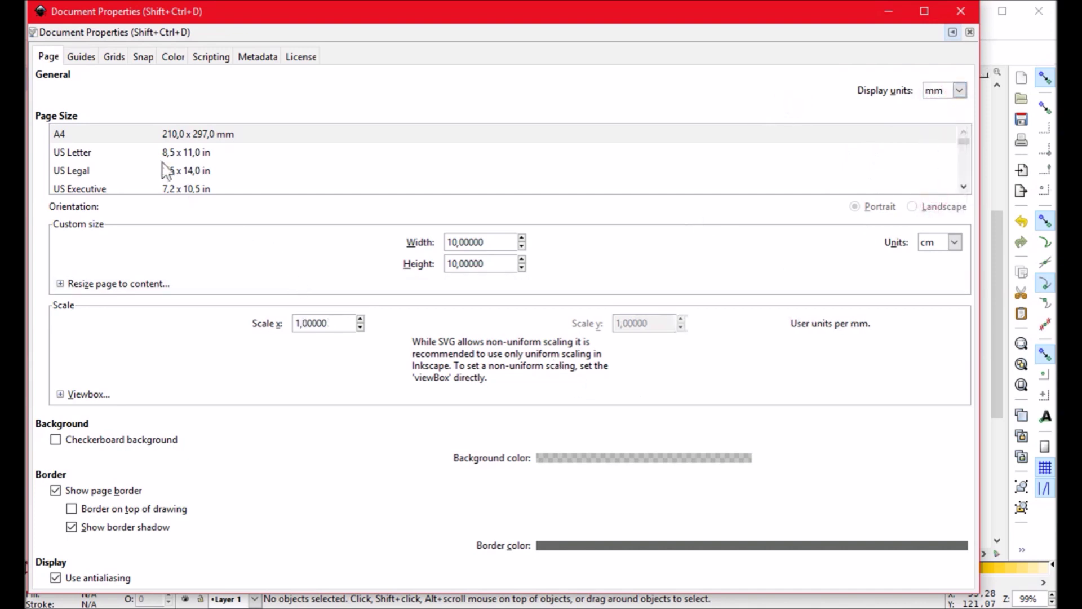
# Step: Look through the preset page sizes and set the custom page size to 10 cm wide and 10 cm high
pyautogui.scroll(-1, 191, 176)
pyautogui.scroll(1, 191, 176)
pyautogui.scroll(-2, 191, 176)
pyautogui.scroll(-2, 190, 175)
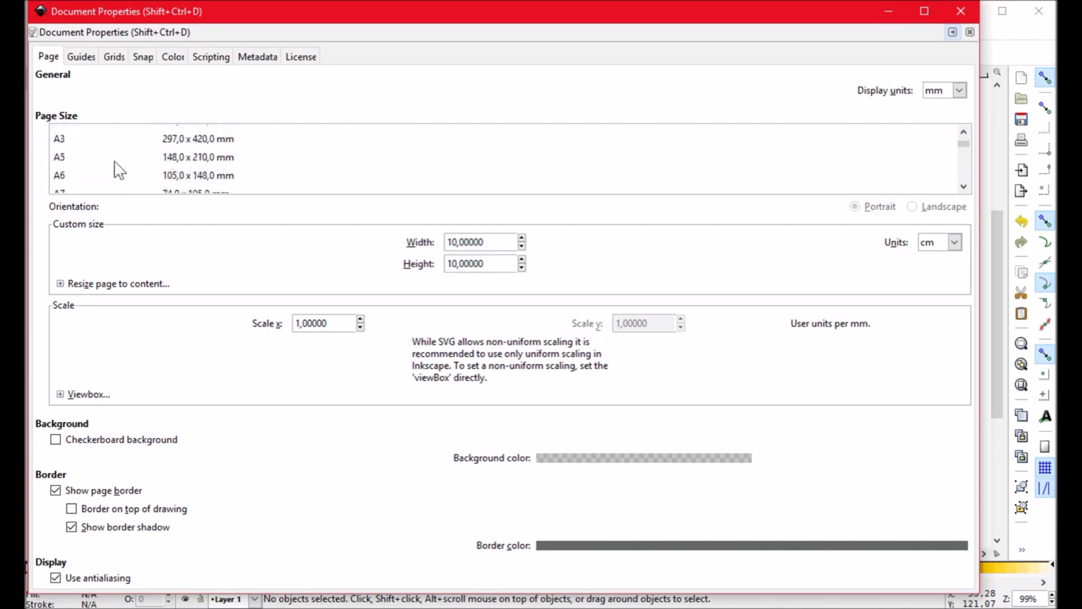
pyautogui.scroll(3, 268, 152)
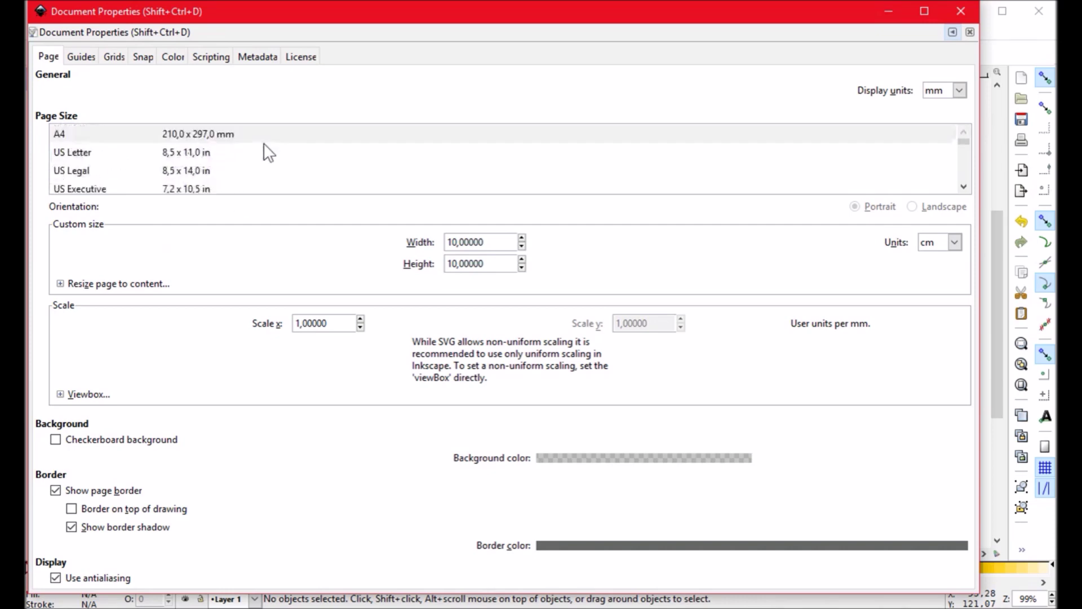
pyautogui.tripleClick(494, 242)
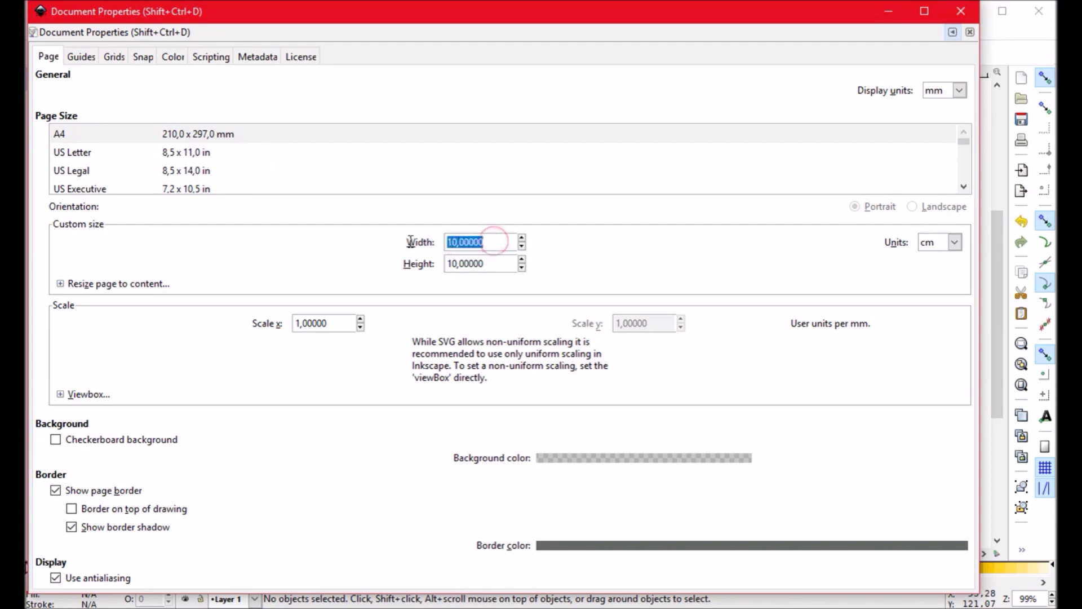
pyautogui.write('10')
pyautogui.press('Tab')
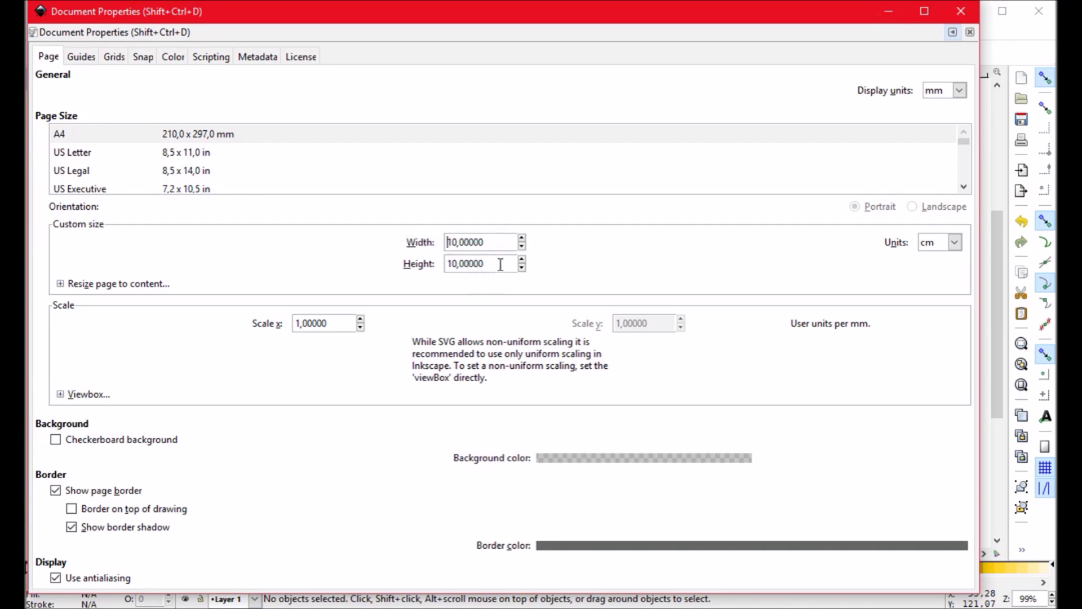
pyautogui.write('10')
pyautogui.press('Return')
# Step: Review the available units for the custom page size without changing cm, and close the document properties
pyautogui.click(931, 243)
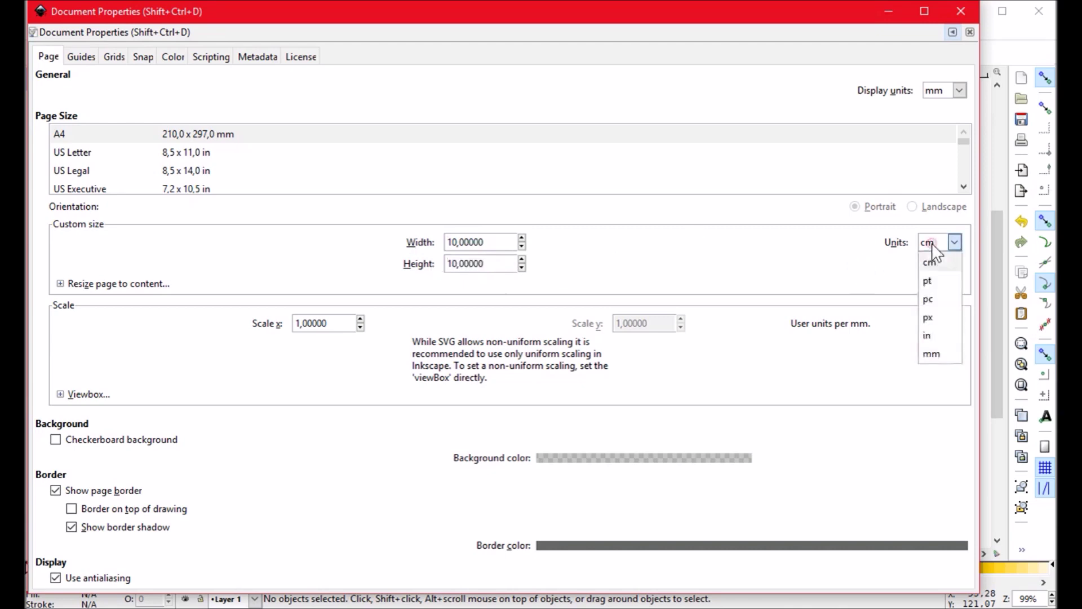
pyautogui.click(931, 242)
pyautogui.click(937, 242)
pyautogui.click(822, 271)
pyautogui.click(932, 243)
pyautogui.click(933, 244)
pyautogui.click(790, 255)
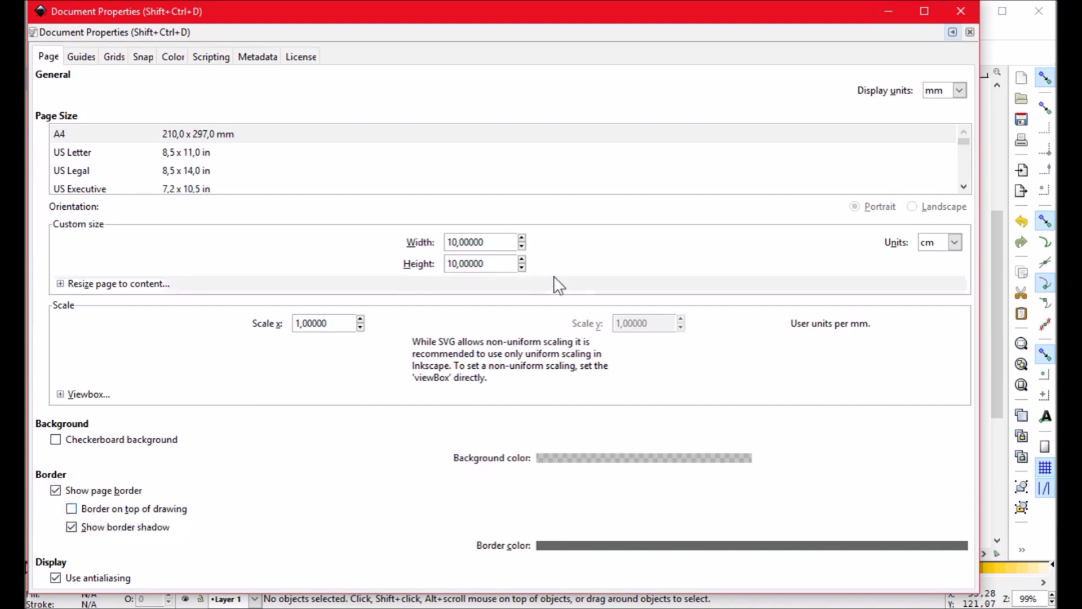
pyautogui.click(961, 12)
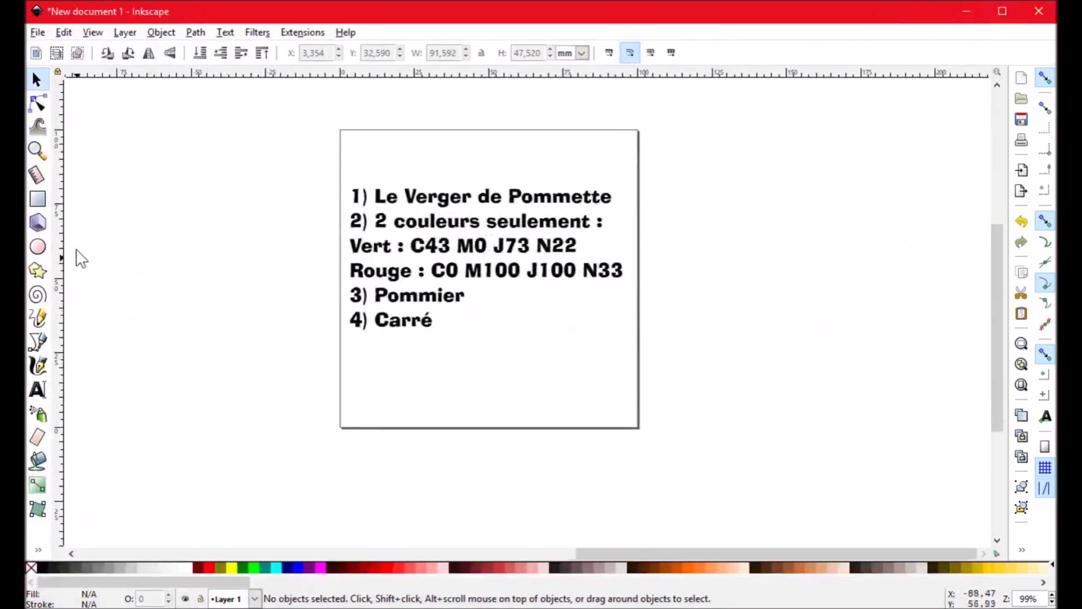
# Step: Draw a dark red rectangle of about 33 by 30 mm over the page's lower-right corner and shift it slightly up and outward
pyautogui.click(37, 198)
pyautogui.moveTo(669, 470)
pyautogui.mouseDown()
pyautogui.moveTo(632, 421)
pyautogui.moveTo(574, 380)
pyautogui.mouseUp()
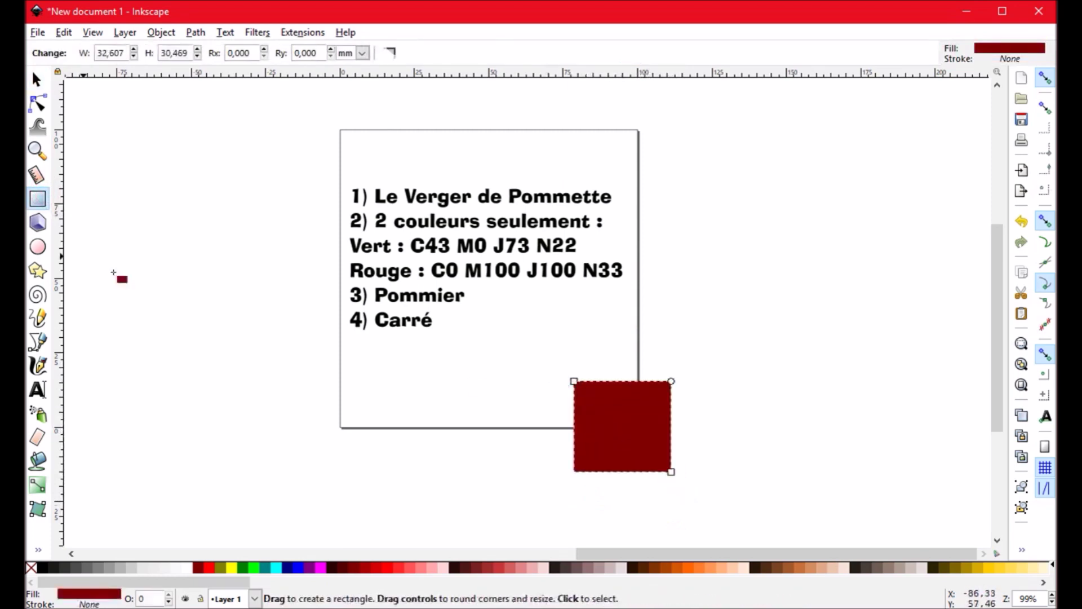
pyautogui.click(36, 80)
pyautogui.click(174, 198)
pyautogui.moveTo(631, 417); pyautogui.dragTo(657, 411)
pyautogui.click(720, 368)
pyautogui.click(709, 376)
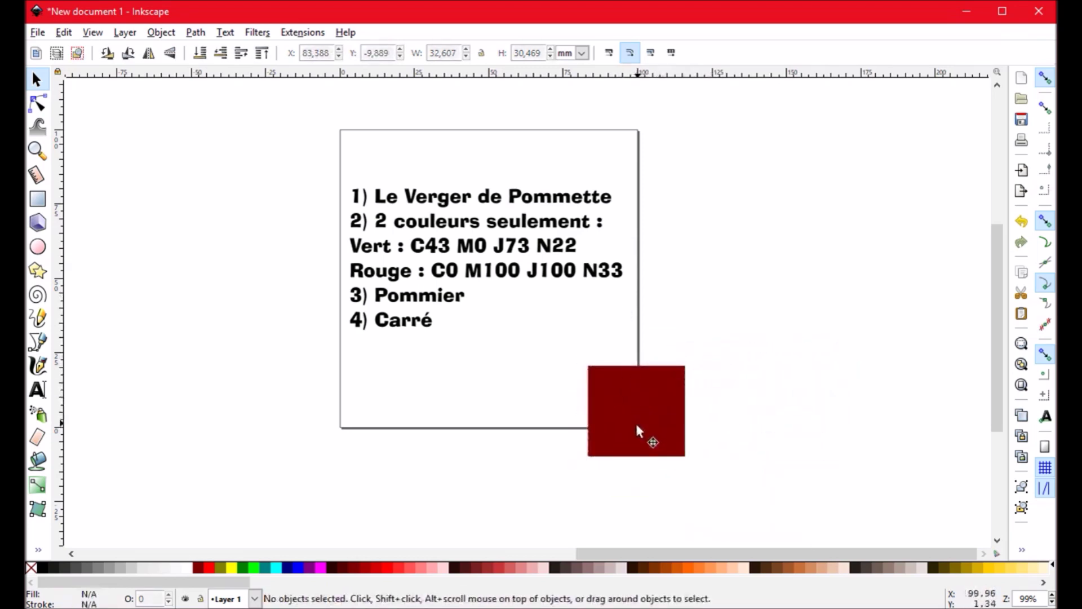
# Step: Enlarge the red rectangle to about 123 by 117 mm and position it so that it covers the whole page
pyautogui.click(643, 402)
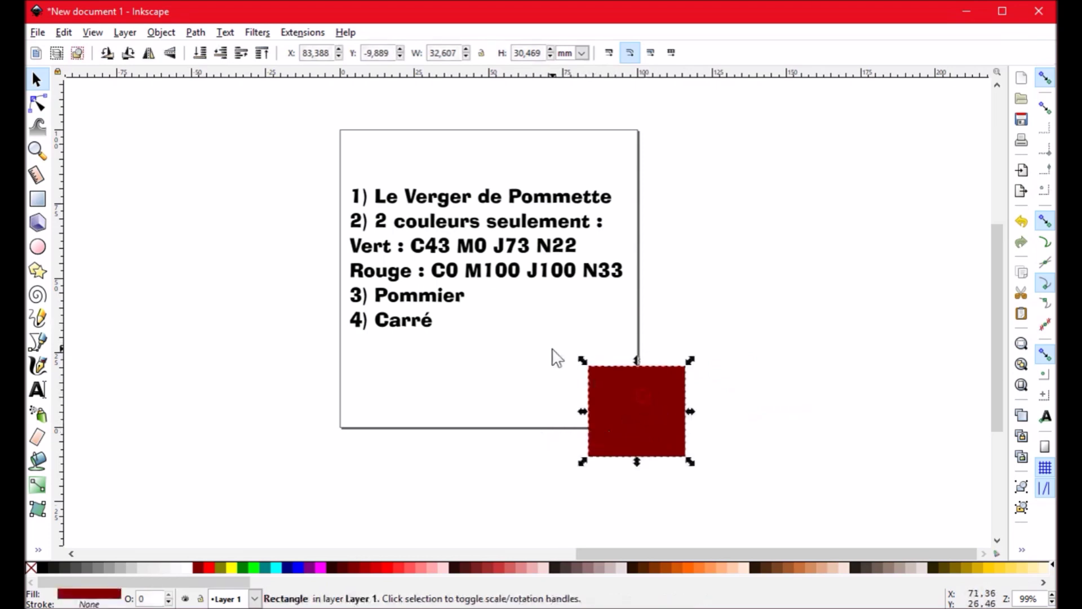
pyautogui.moveTo(584, 364); pyautogui.dragTo(316, 110)
pyautogui.click(268, 200)
pyautogui.moveTo(422, 232)
pyautogui.mouseDown()
pyautogui.moveTo(485, 387)
pyautogui.moveTo(399, 217)
pyautogui.moveTo(385, 336)
pyautogui.moveTo(432, 226)
pyautogui.moveTo(425, 281)
pyautogui.moveTo(314, 234)
pyautogui.moveTo(427, 239)
pyautogui.mouseUp()
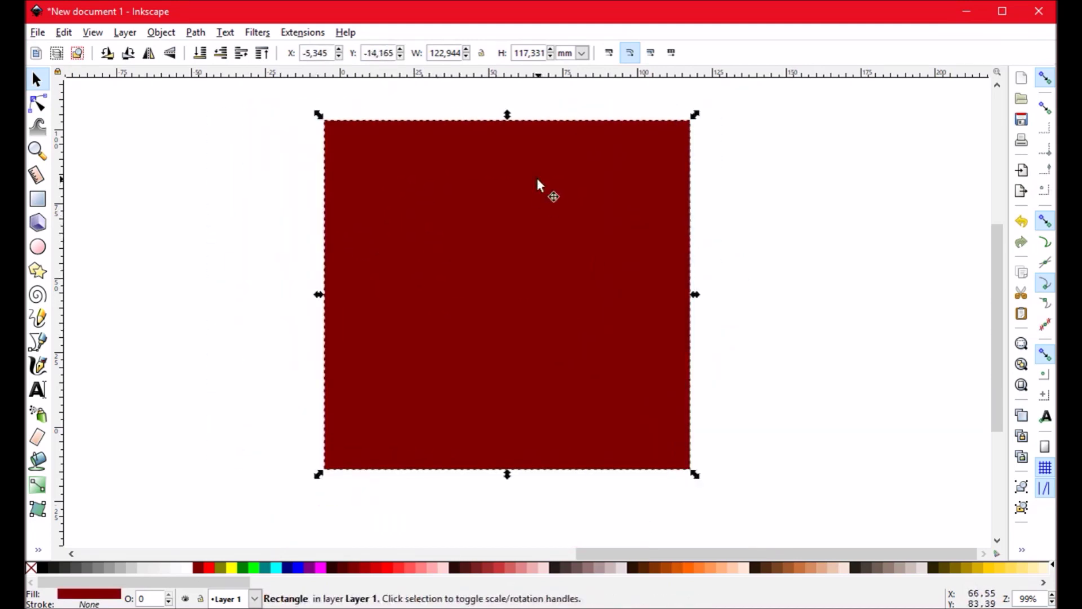
pyautogui.moveTo(535, 174)
pyautogui.mouseDown()
pyautogui.moveTo(543, 212)
pyautogui.moveTo(539, 168)
pyautogui.mouseUp()
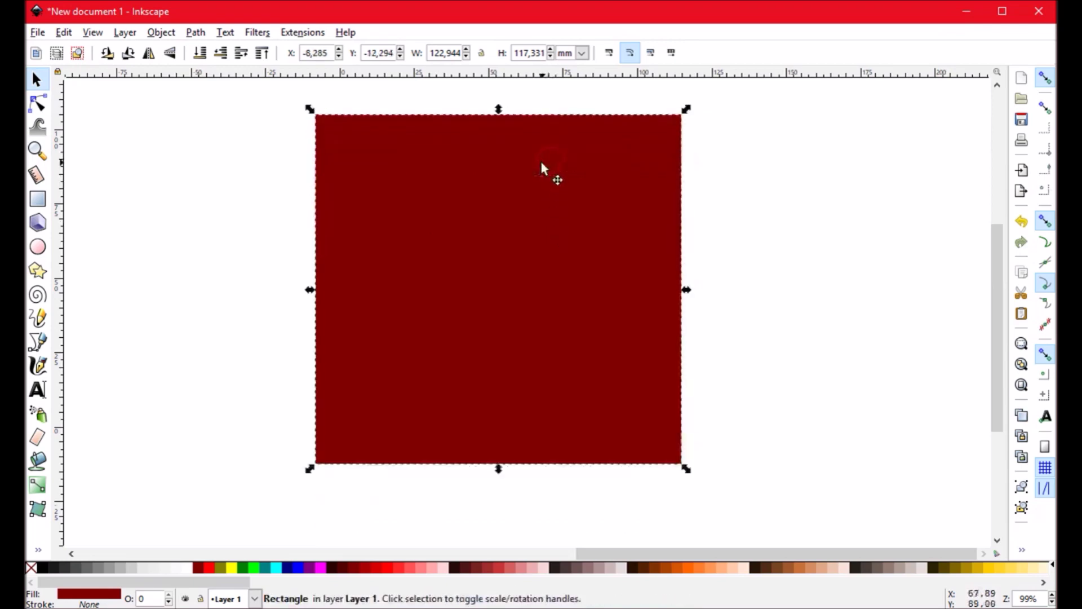
pyautogui.moveTo(582, 292); pyautogui.dragTo(582, 285)
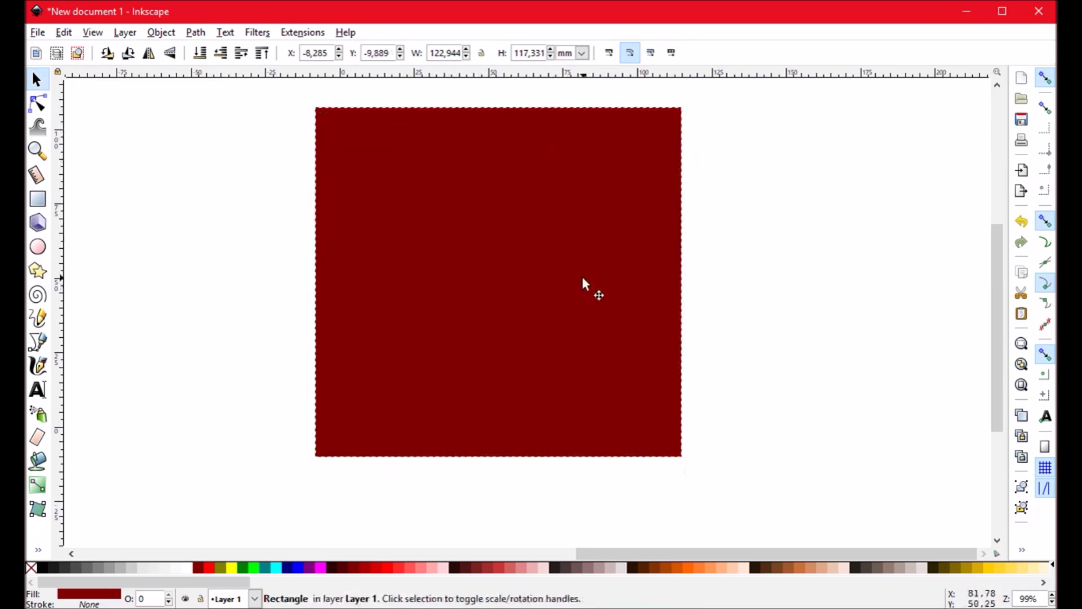
pyautogui.moveTo(472, 288)
pyautogui.mouseDown()
pyautogui.moveTo(496, 321)
pyautogui.moveTo(466, 280)
pyautogui.mouseUp()
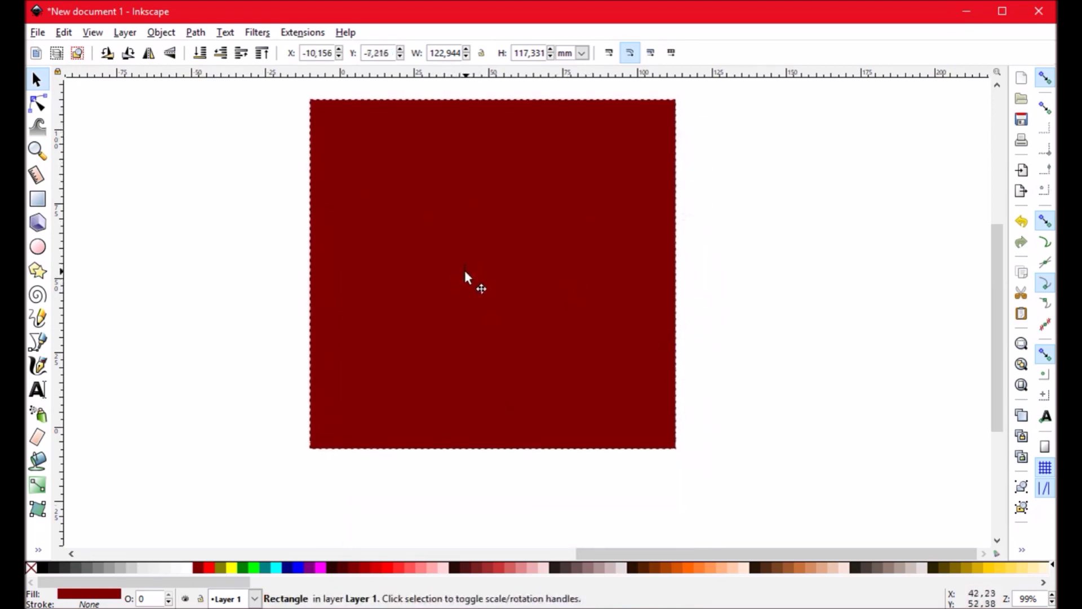
# Step: Enable the page border on top of the drawing in the document properties and close them
pyautogui.click(36, 53)
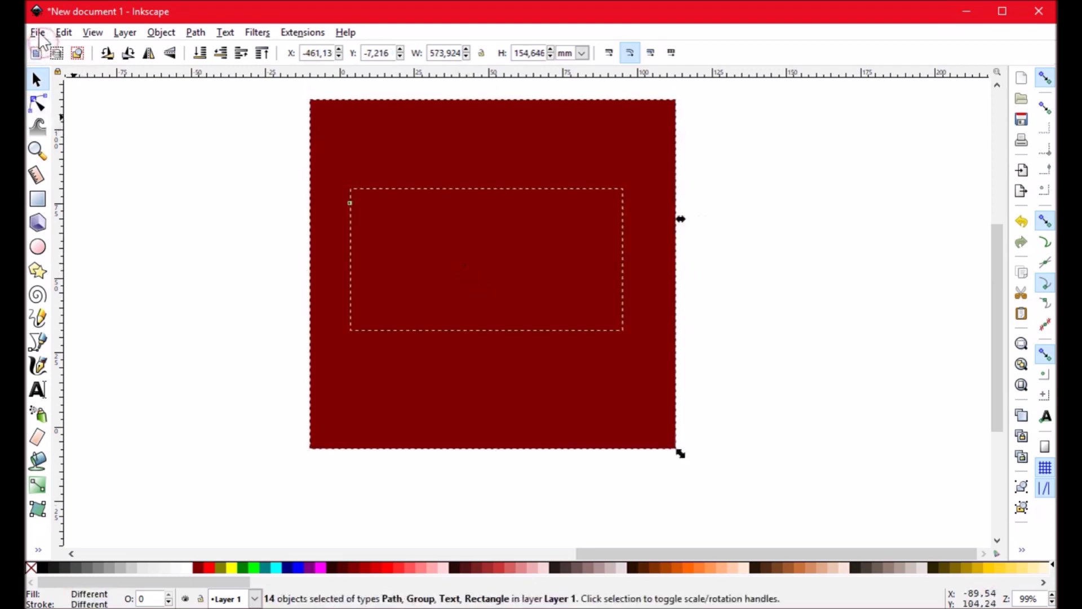
pyautogui.click(99, 104)
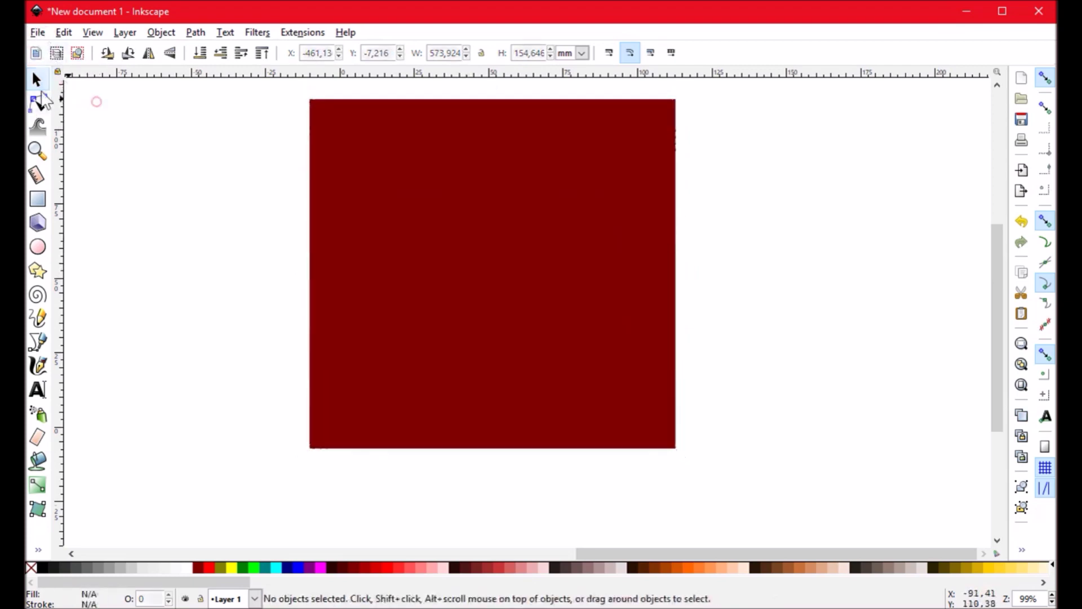
pyautogui.click(37, 32)
pyautogui.click(67, 294)
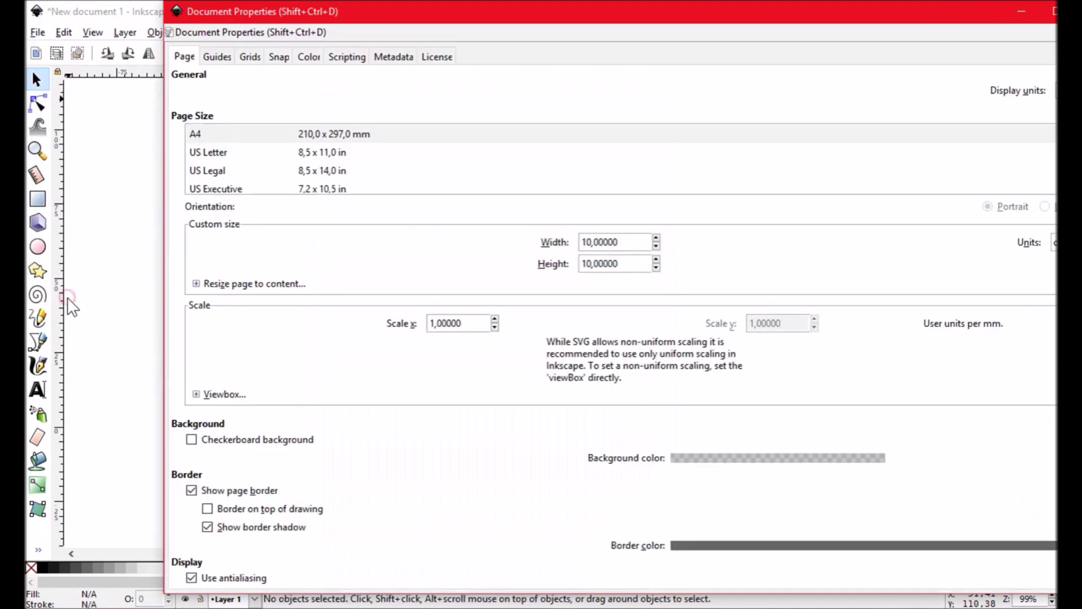
pyautogui.click(208, 508)
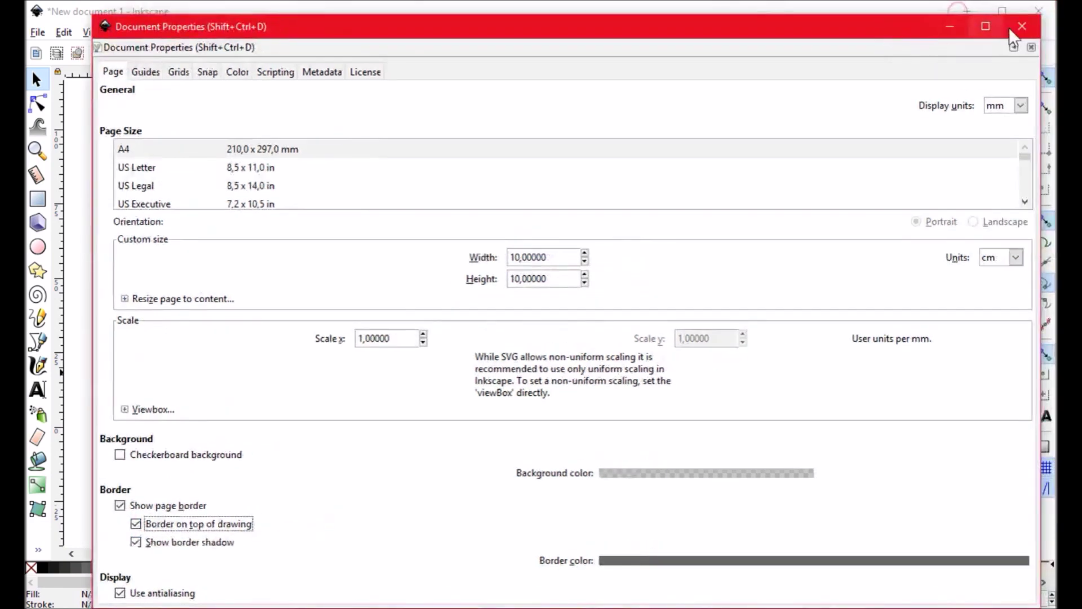
pyautogui.click(1022, 26)
# Step: Move the red rectangle around beneath the page border and delete it
pyautogui.moveTo(722, 217); pyautogui.dragTo(668, 303)
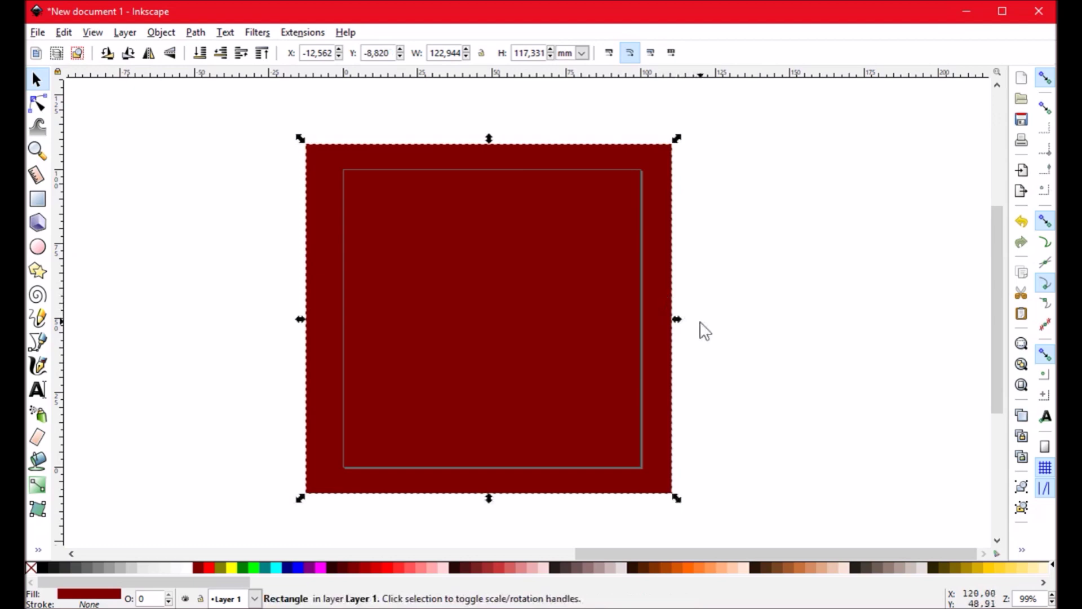
pyautogui.scroll(-1, 701, 329)
pyautogui.hotkey('ctrl', 'z')
pyautogui.moveTo(657, 297)
pyautogui.mouseDown()
pyautogui.moveTo(647, 297)
pyautogui.moveTo(664, 325)
pyautogui.moveTo(666, 292)
pyautogui.mouseUp()
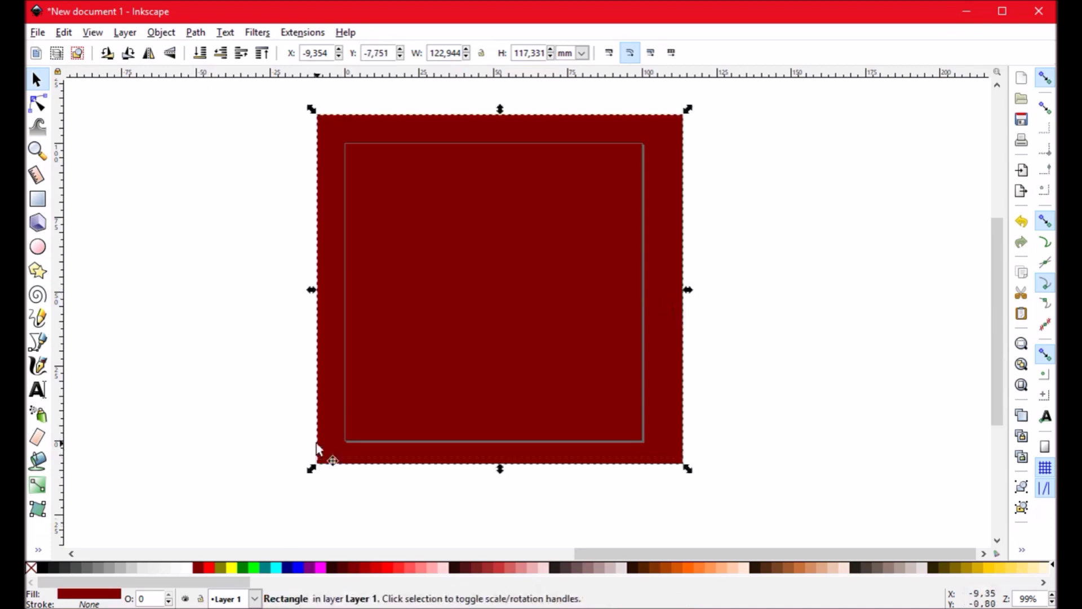
pyautogui.moveTo(331, 454)
pyautogui.mouseDown()
pyautogui.moveTo(336, 445)
pyautogui.moveTo(323, 452)
pyautogui.mouseUp()
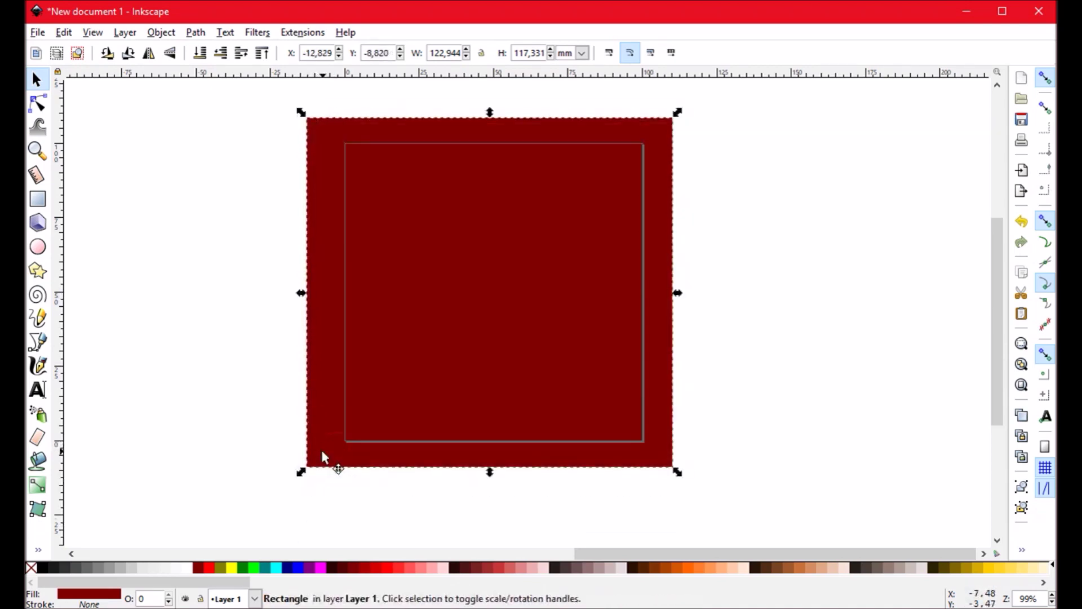
pyautogui.press('Delete')
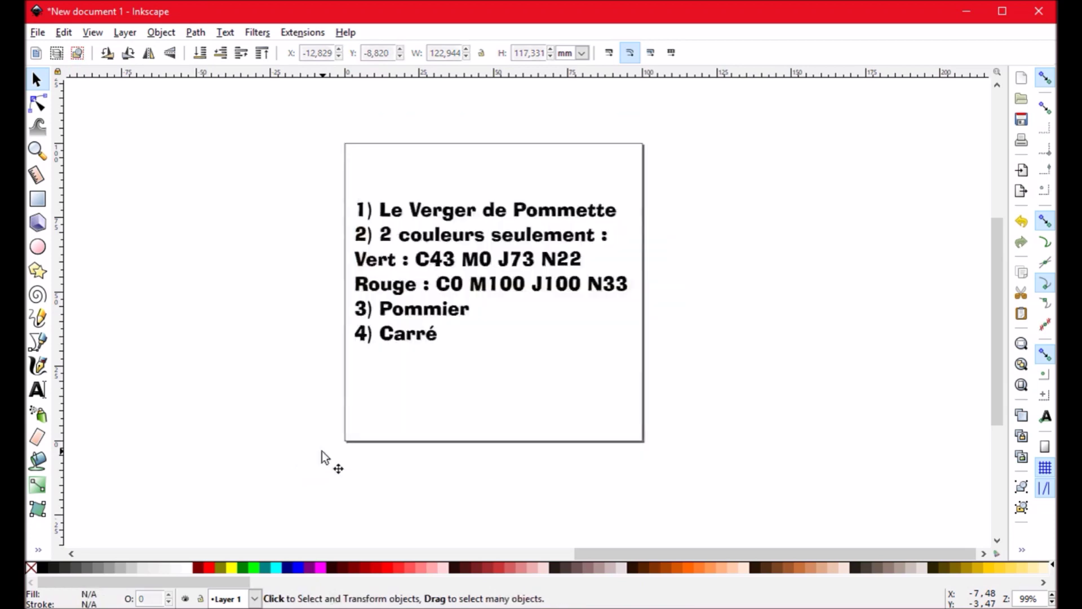
# Step: Move the black brief text off the page to the empty canvas area beside the page's left edge and deselect it
pyautogui.moveTo(545, 243); pyautogui.dragTo(239, 235)
pyautogui.hscroll(-3, 563, 366)
pyautogui.moveTo(620, 387); pyautogui.dragTo(582, 363)
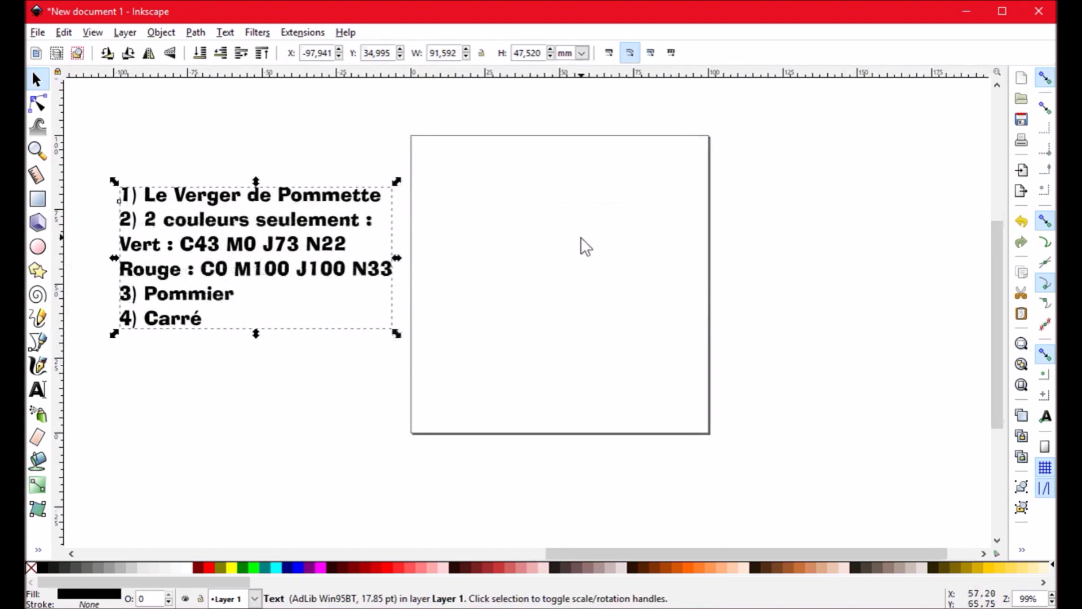
pyautogui.moveTo(582, 244); pyautogui.dragTo(582, 255)
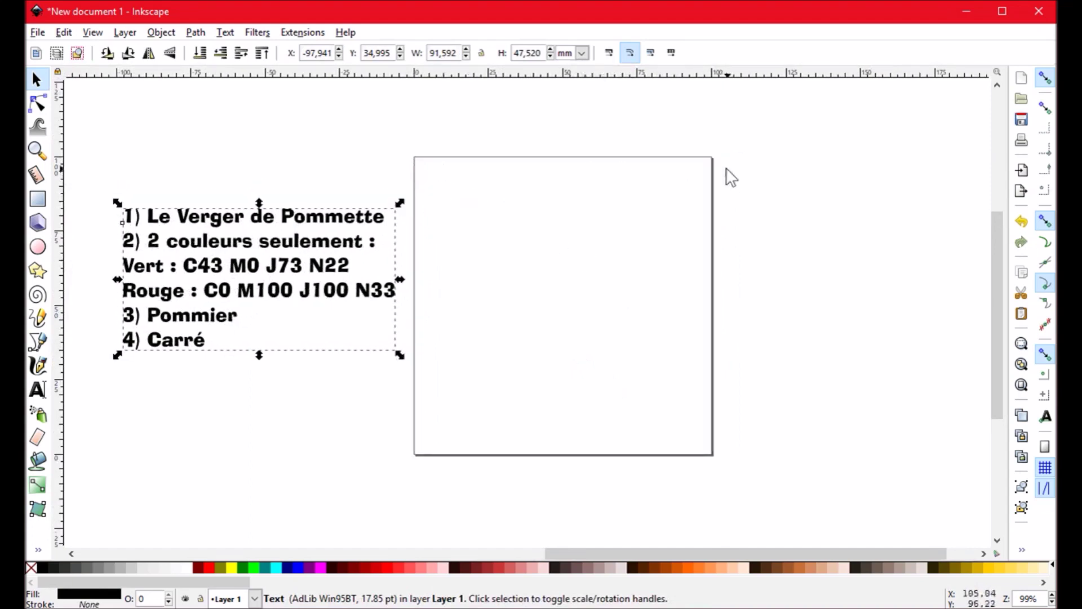
pyautogui.moveTo(724, 330); pyautogui.dragTo(700, 322)
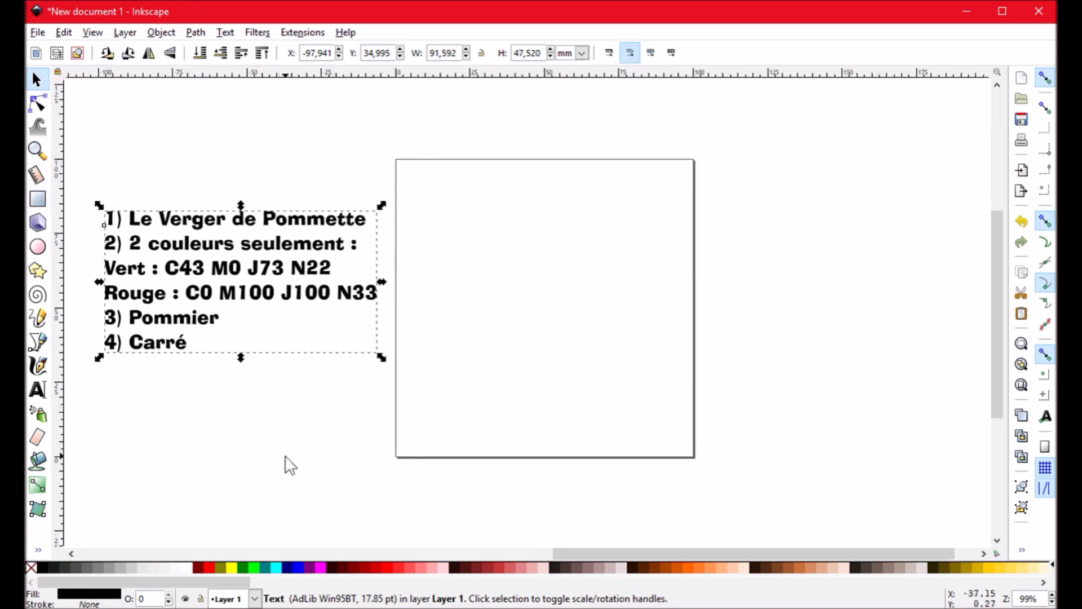
pyautogui.scroll(-1, 316, 455)
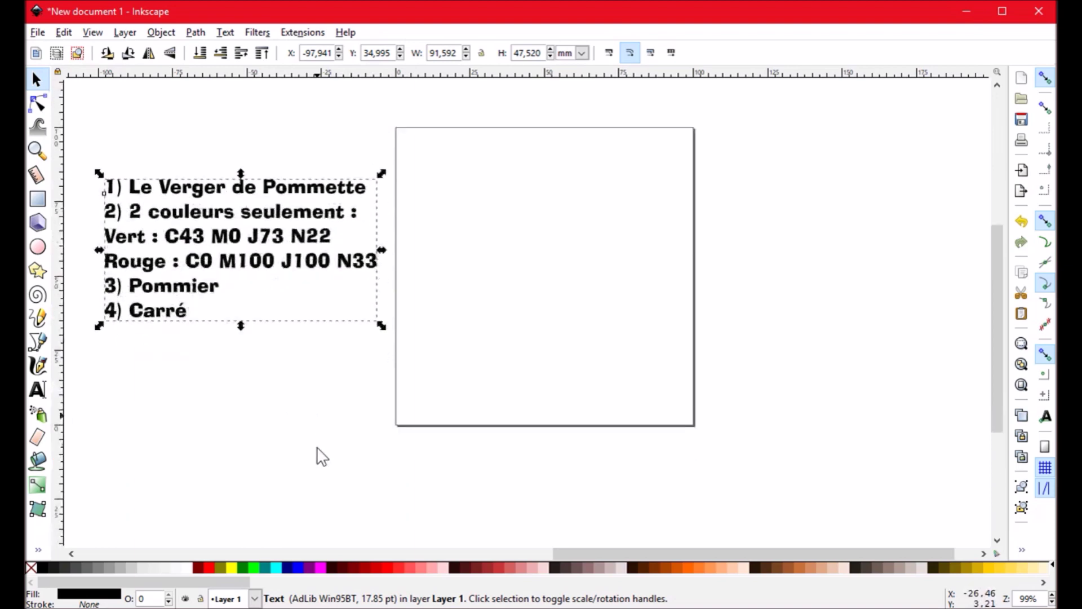
pyautogui.click(338, 458)
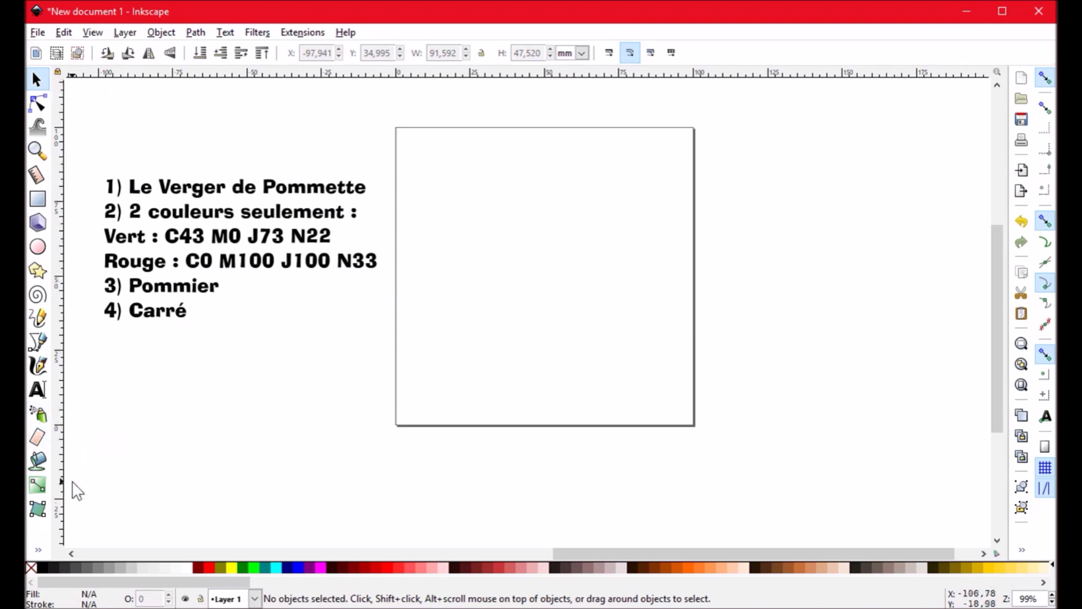
# Step: Draw two dark red squares of about 11 mm and 12 mm, one above the other, outside the page's right edge
pyautogui.scroll(1, 214, 360)
pyautogui.scroll(-1, 214, 362)
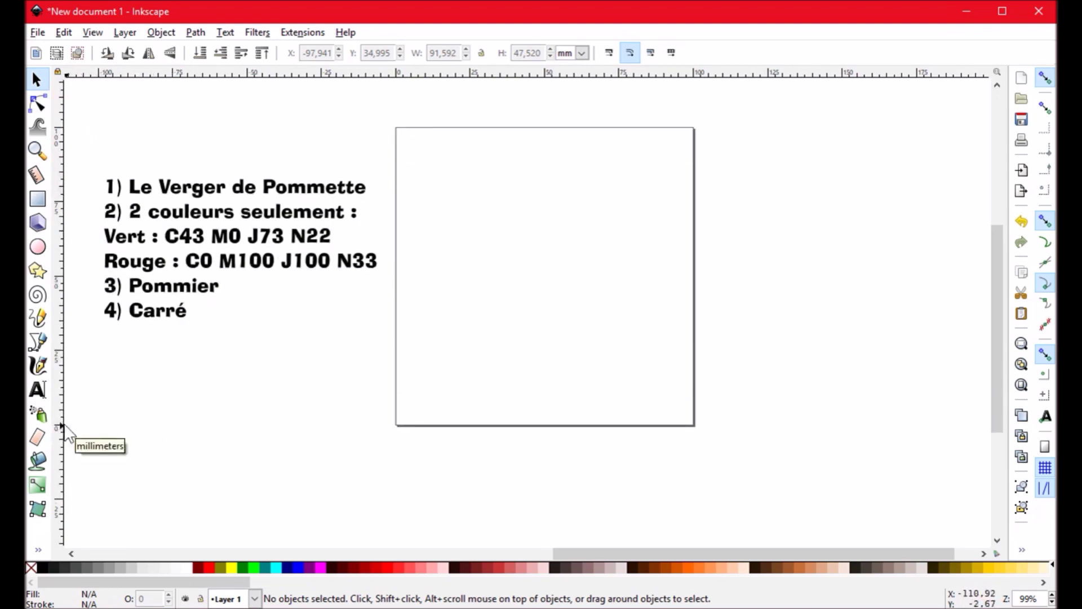
pyautogui.moveTo(749, 271); pyautogui.dragTo(724, 299)
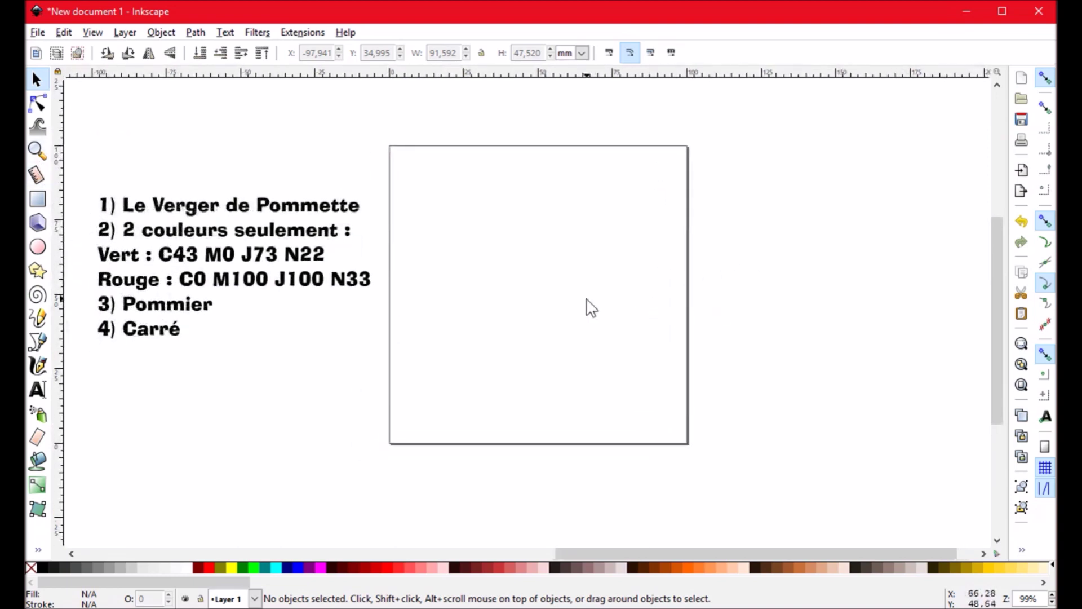
pyautogui.moveTo(586, 299); pyautogui.dragTo(595, 303)
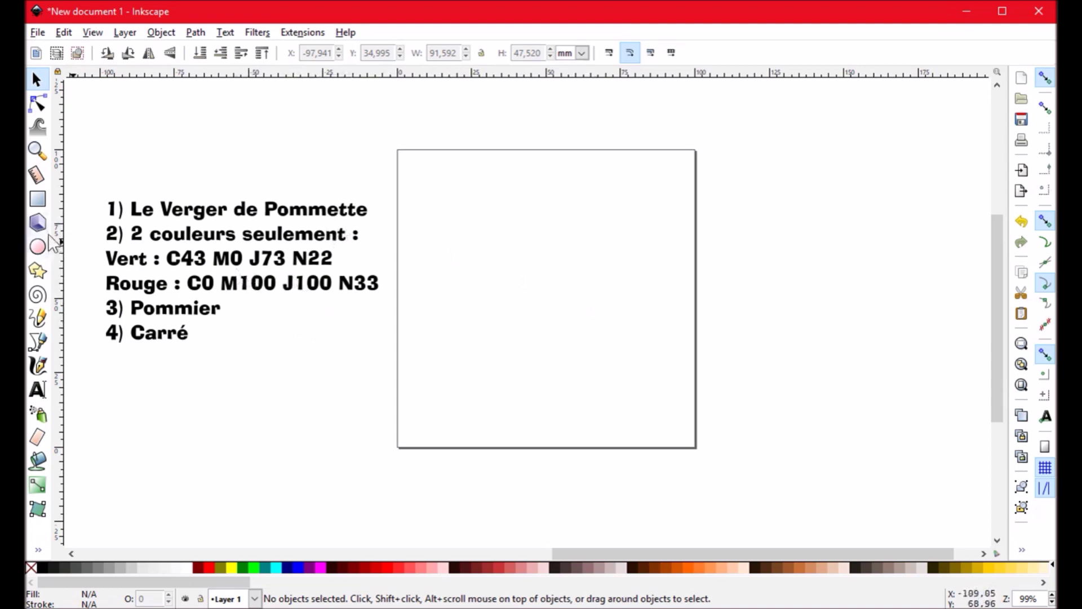
pyautogui.click(46, 203)
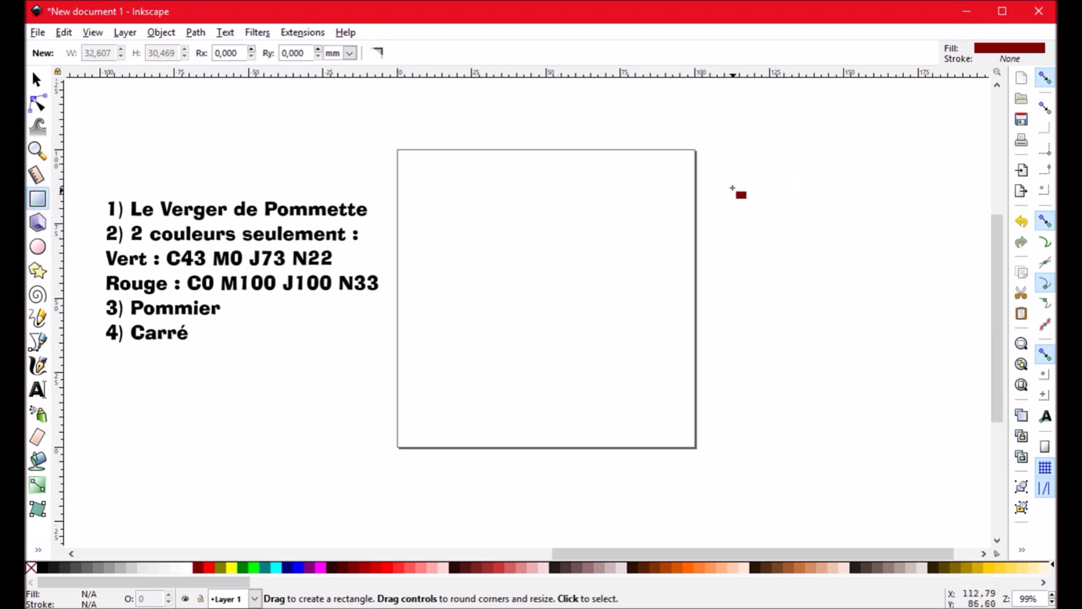
pyautogui.moveTo(732, 186); pyautogui.dragTo(766, 228)
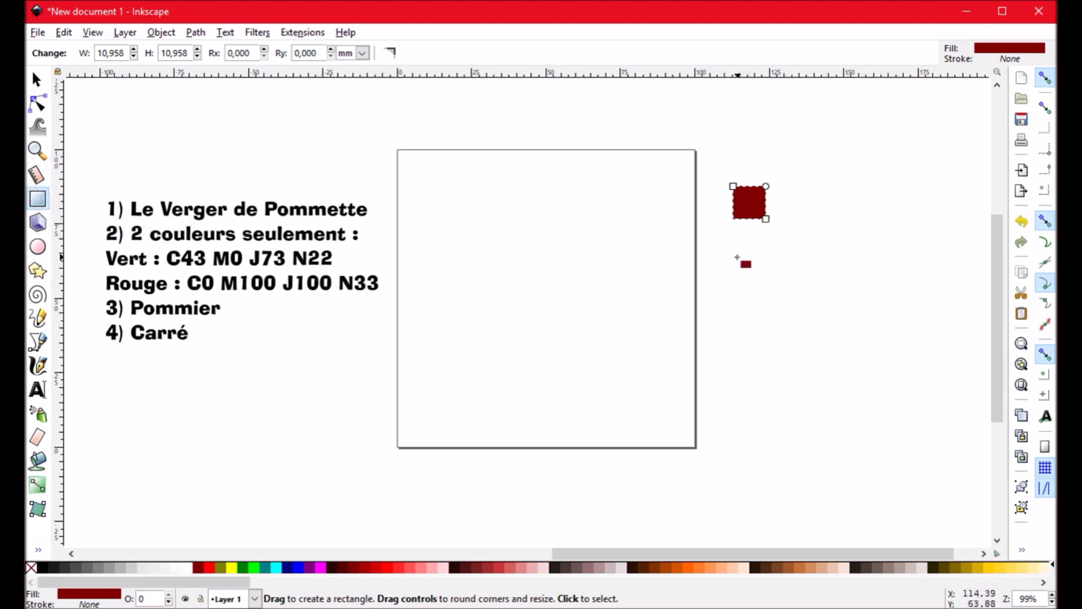
pyautogui.press('ctrl')
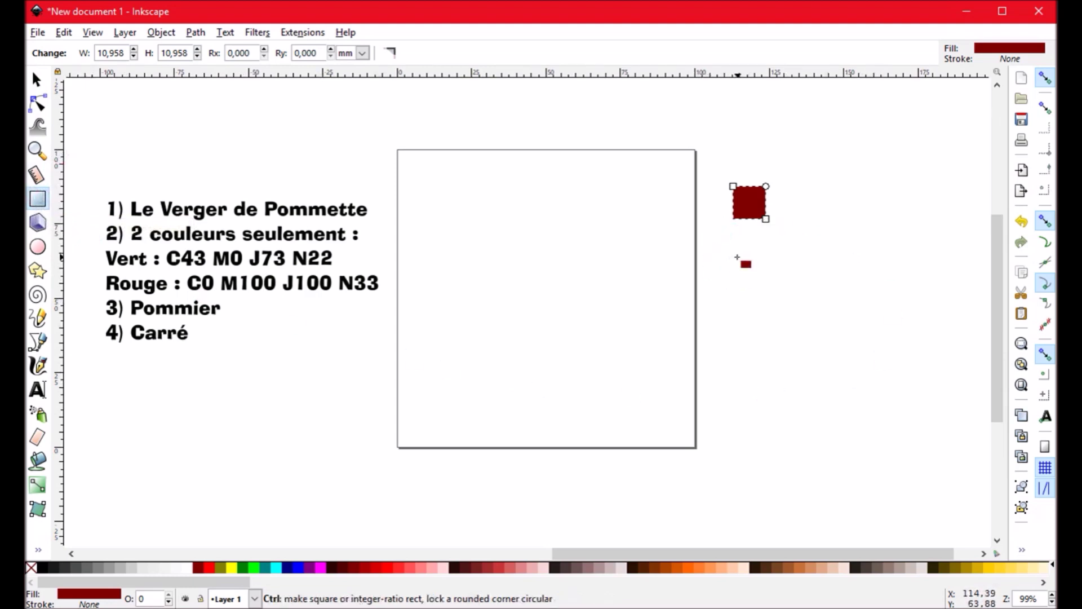
pyautogui.moveTo(738, 257); pyautogui.dragTo(773, 298)
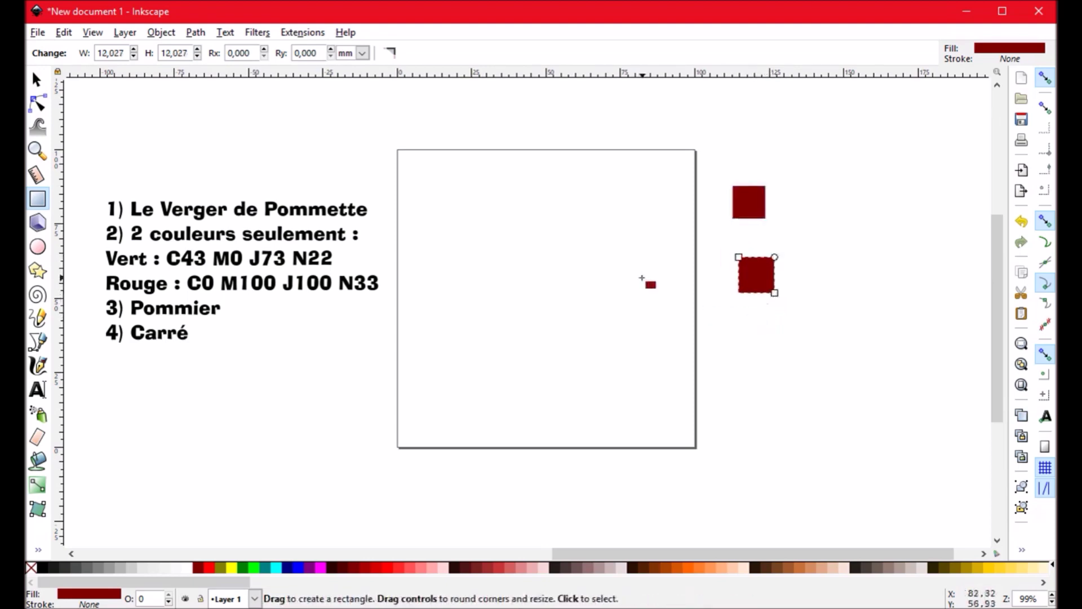
# Step: Move the lower red square up, closer to the upper one, and deselect it
pyautogui.click(36, 79)
pyautogui.click(829, 352)
pyautogui.moveTo(768, 284)
pyautogui.mouseDown()
pyautogui.moveTo(756, 252)
pyautogui.moveTo(774, 278)
pyautogui.mouseUp()
pyautogui.click(792, 265)
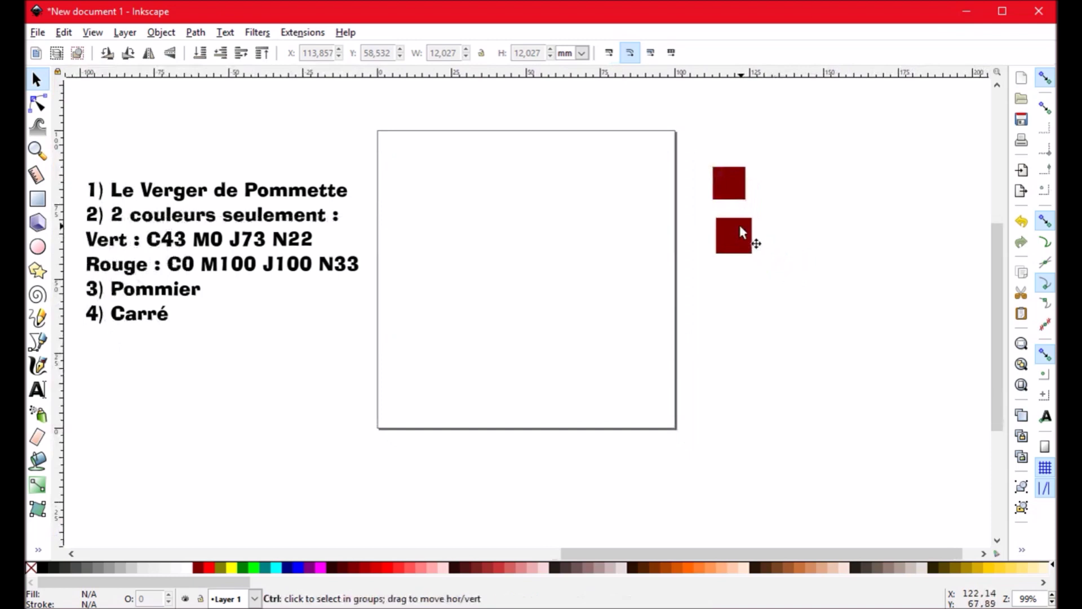
pyautogui.keyDown('ctrl'); pyautogui.scroll(1, 749, 241); pyautogui.keyUp('ctrl')
pyautogui.keyDown('ctrl'); pyautogui.scroll(-1, 671, 261); pyautogui.keyUp('ctrl')
pyautogui.keyDown('ctrl'); pyautogui.scroll(1, 652, 285); pyautogui.keyUp('ctrl')
pyautogui.keyDown('ctrl'); pyautogui.scroll(-1, 633, 271); pyautogui.keyUp('ctrl')
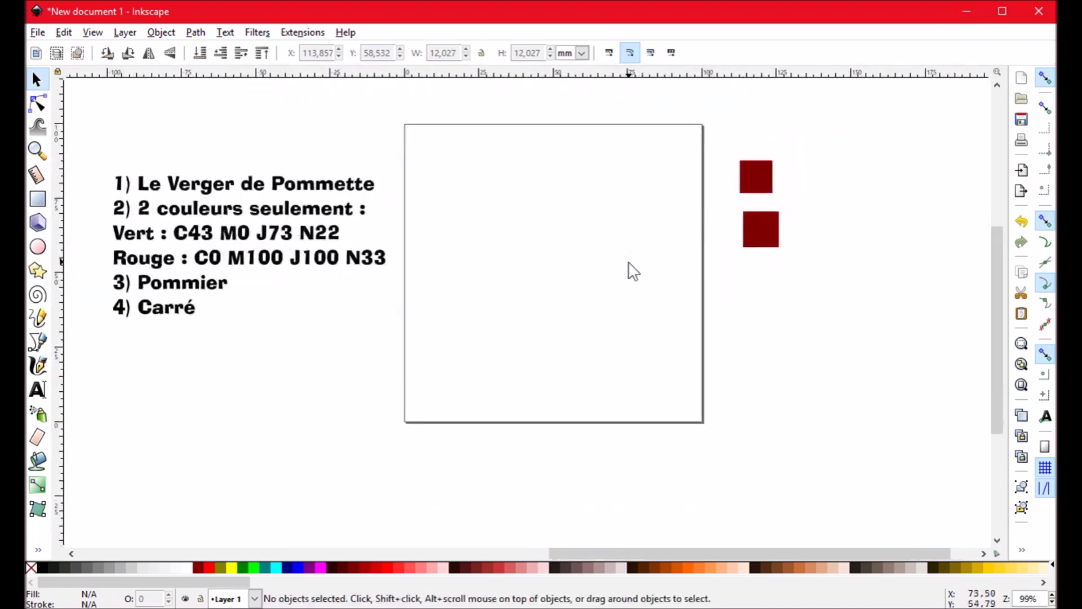
# Step: Nudge the upper red square slightly sideways and open its CMYK fill settings
pyautogui.moveTo(768, 192); pyautogui.dragTo(766, 189)
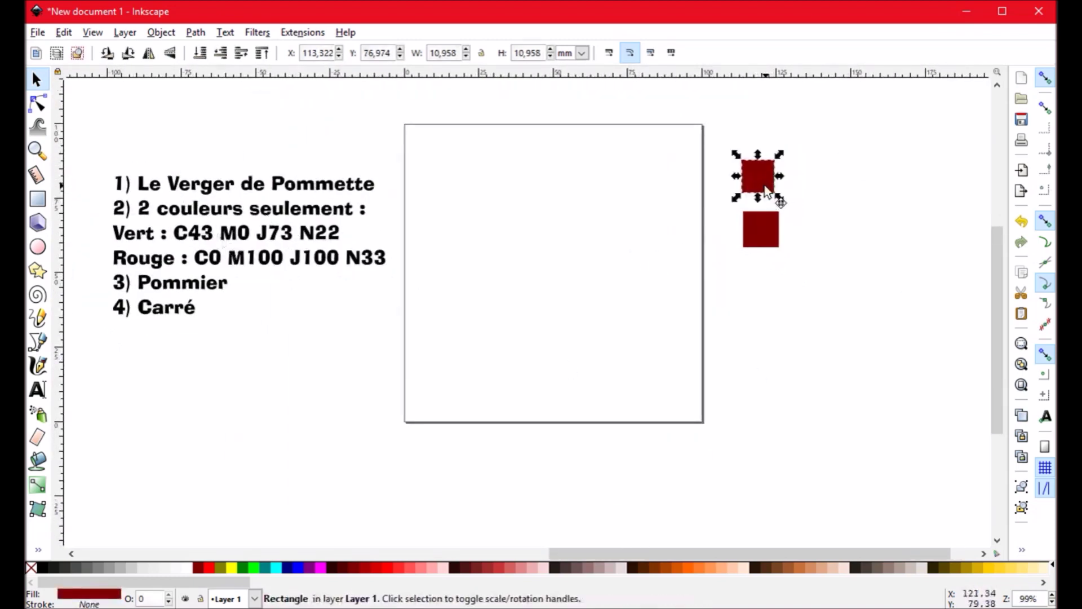
pyautogui.click(93, 595)
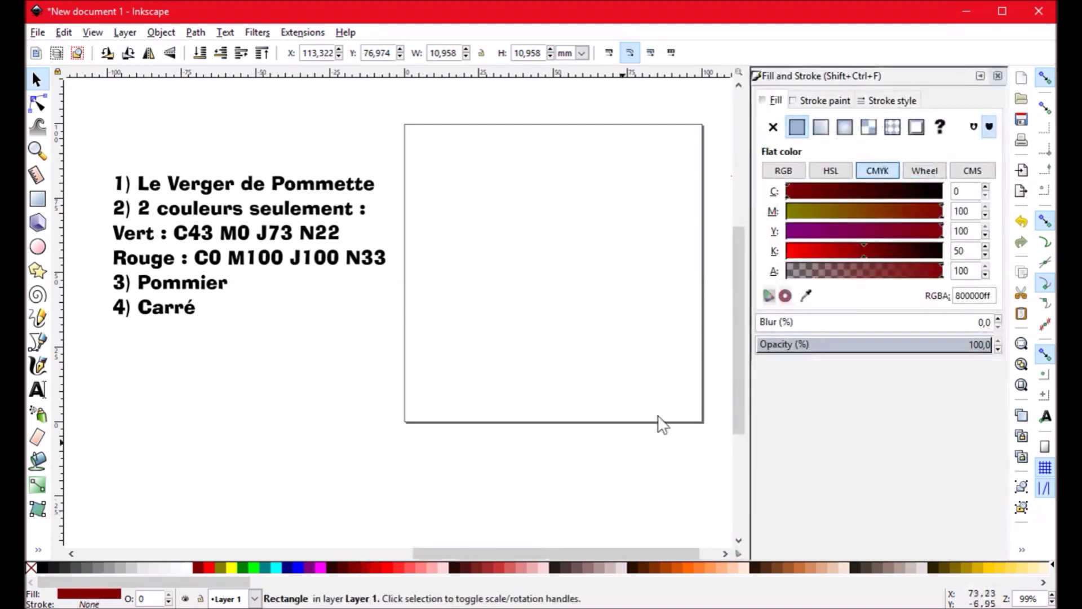
pyautogui.click(998, 77)
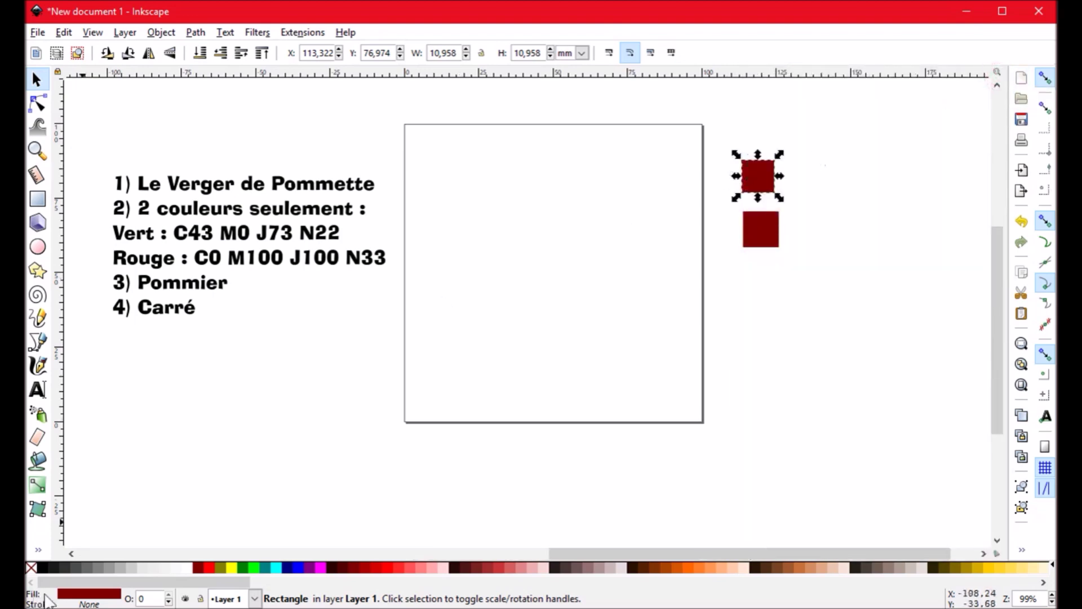
pyautogui.click(785, 208)
pyautogui.click(757, 171)
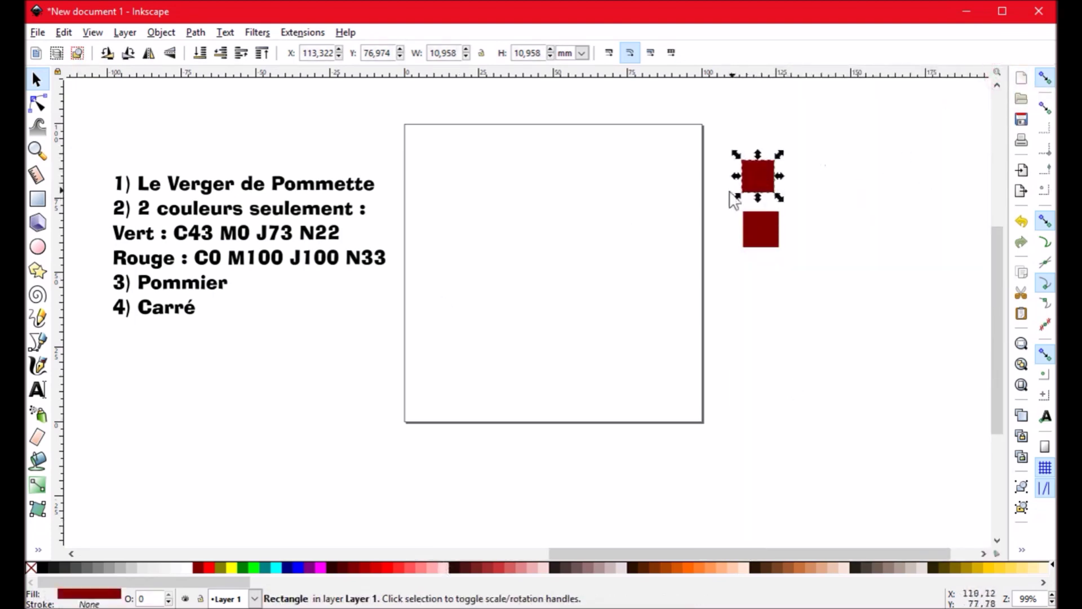
pyautogui.click(85, 594)
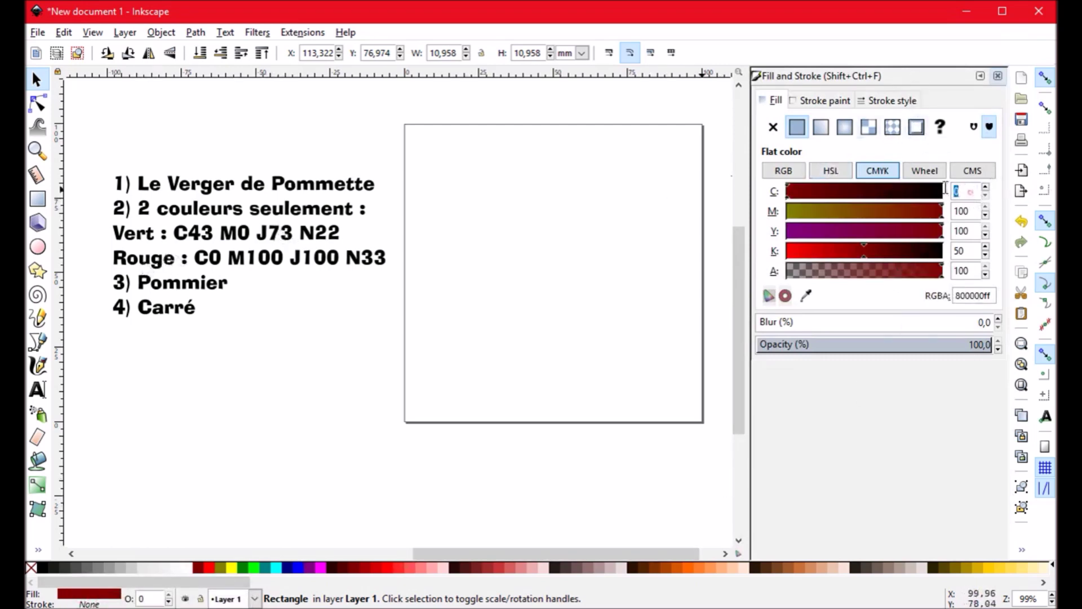
# Step: Try to set the cyan value of the upper square's fill to 43
pyautogui.write('43')
pyautogui.press('Tab')
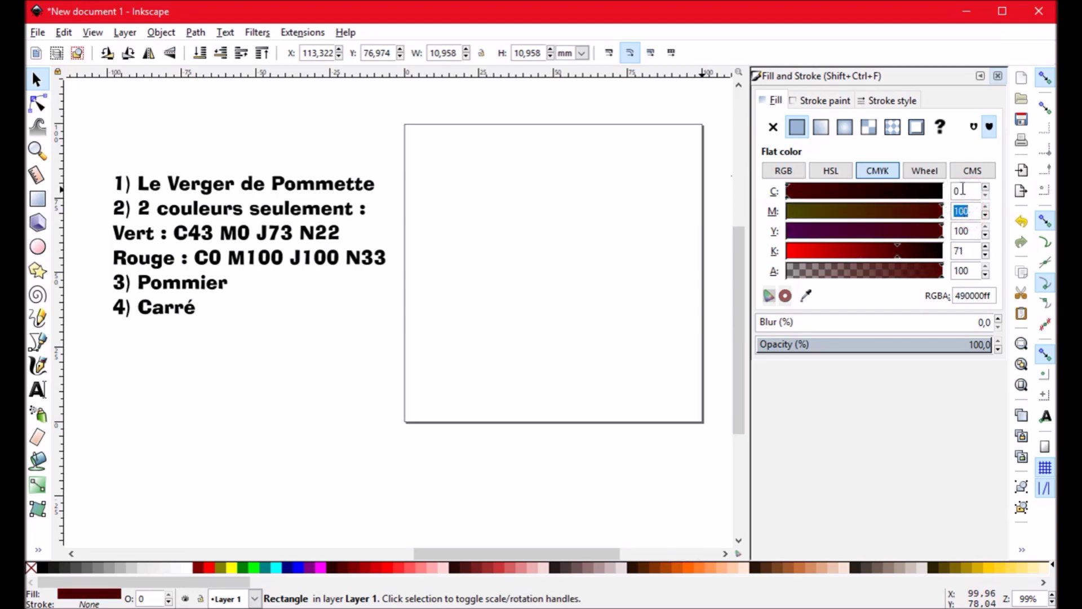
pyautogui.write('43')
pyautogui.press('Return')
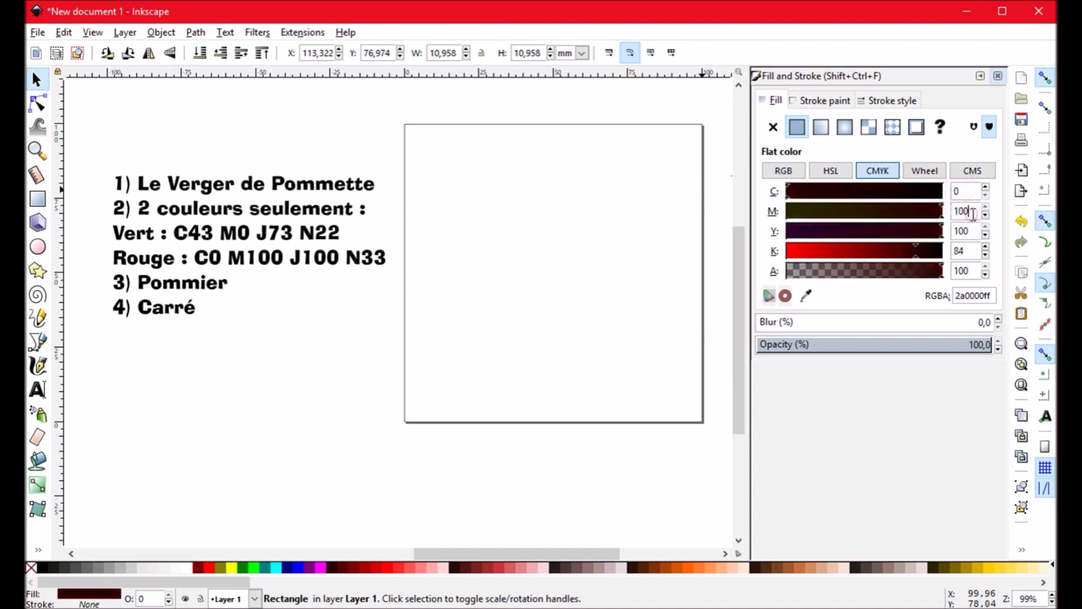
# Step: Reset the cyan, magenta, yellow and black values of the upper square's fill to 0
pyautogui.doubleClick(969, 192)
pyautogui.doubleClick(964, 231)
pyautogui.press('BackSpace')
pyautogui.doubleClick(967, 246)
pyautogui.press('BackSpace')
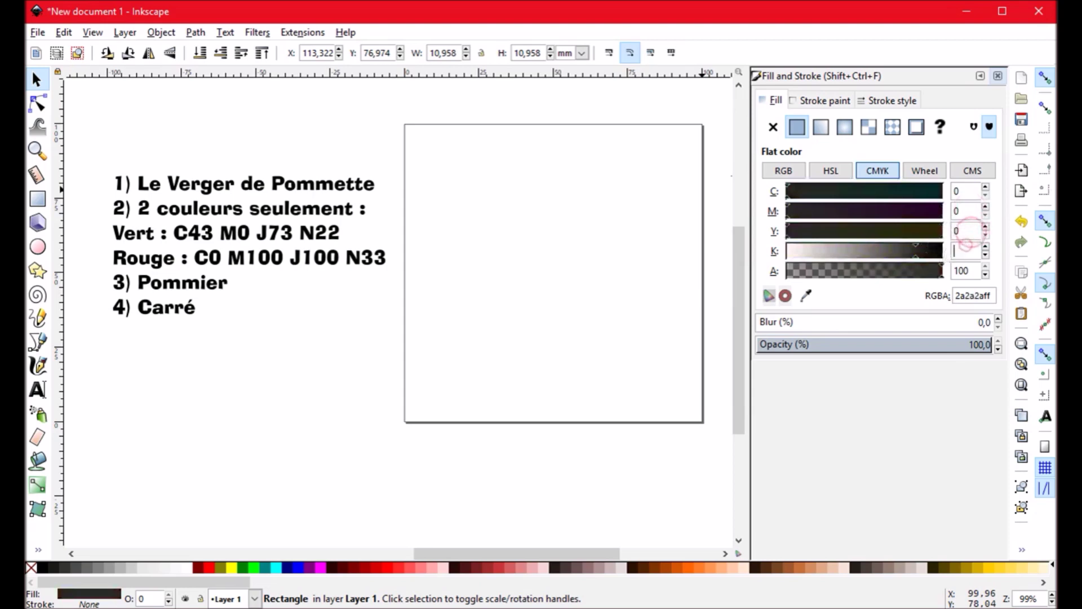
pyautogui.press('Return')
# Step: Set the upper square's fill to the brief's green: C 43, M 0, Y 73, K 22
pyautogui.doubleClick(967, 192)
pyautogui.write('43')
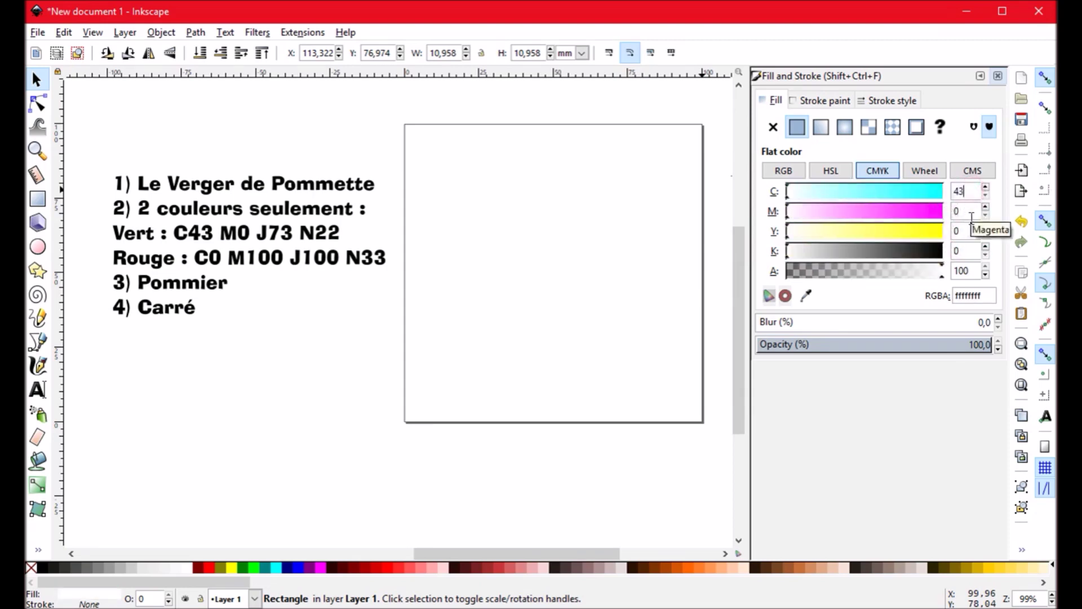
pyautogui.doubleClick(965, 211)
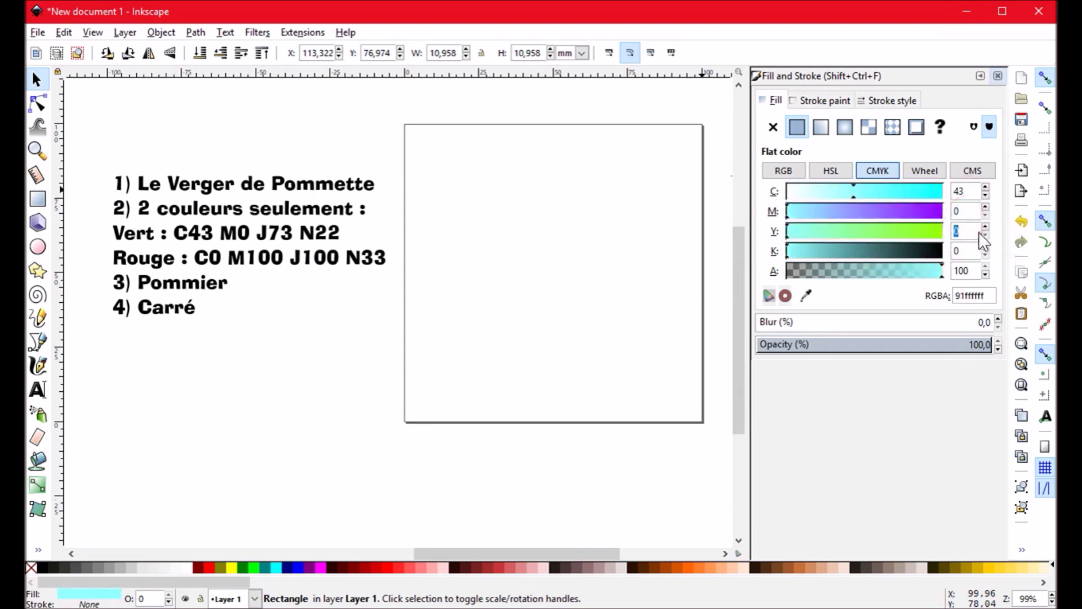
pyautogui.doubleClick(971, 231)
pyautogui.write('73')
pyautogui.click(964, 251)
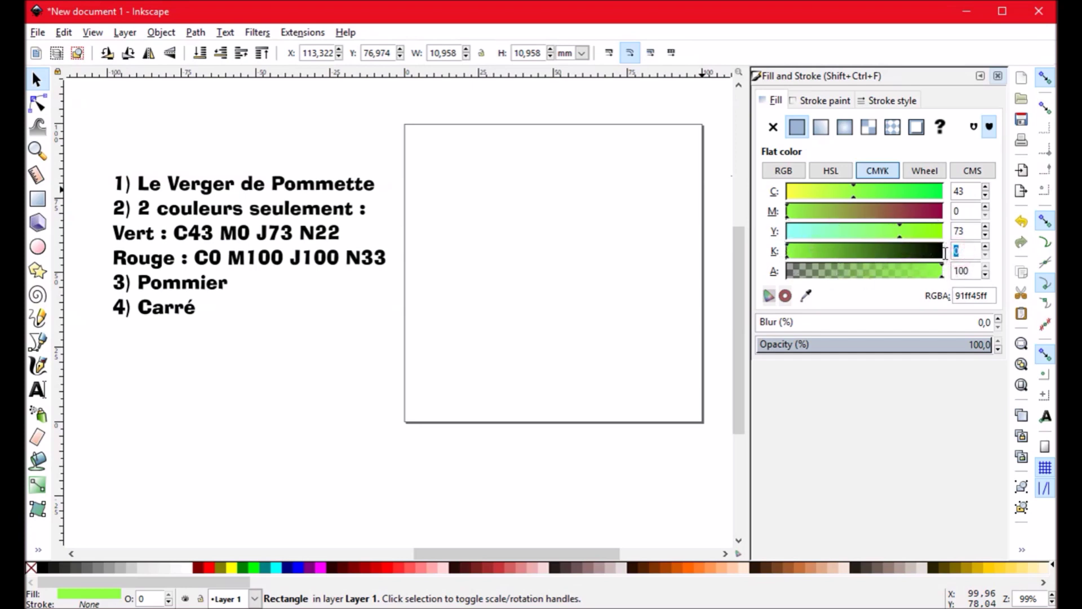
pyautogui.press('Tab')
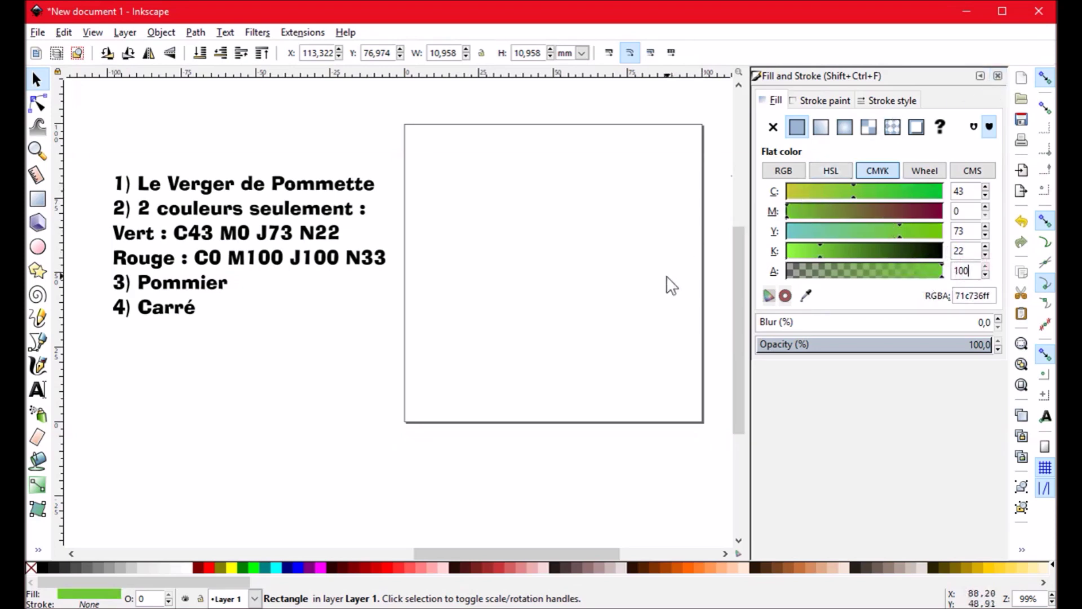
# Step: Move the red square up and snap its upper-left corner to the green square's lower-left corner
pyautogui.hscroll(6, 667, 282)
pyautogui.click(657, 211)
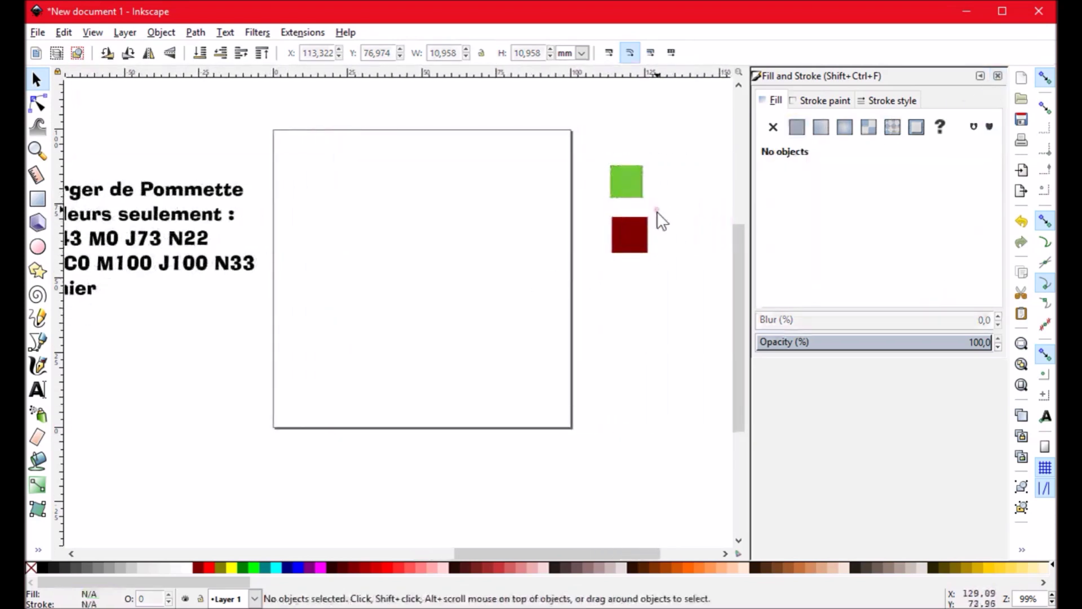
pyautogui.scroll(-1, 564, 355)
pyautogui.moveTo(536, 354); pyautogui.dragTo(545, 346)
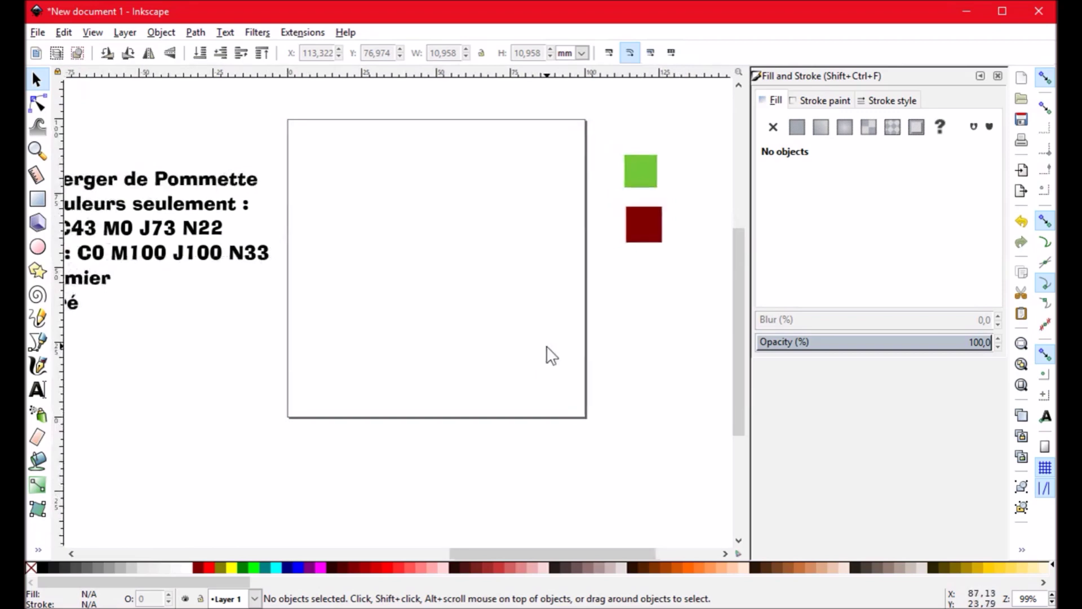
pyautogui.scroll(1, 477, 330)
pyautogui.moveTo(478, 331); pyautogui.dragTo(498, 345)
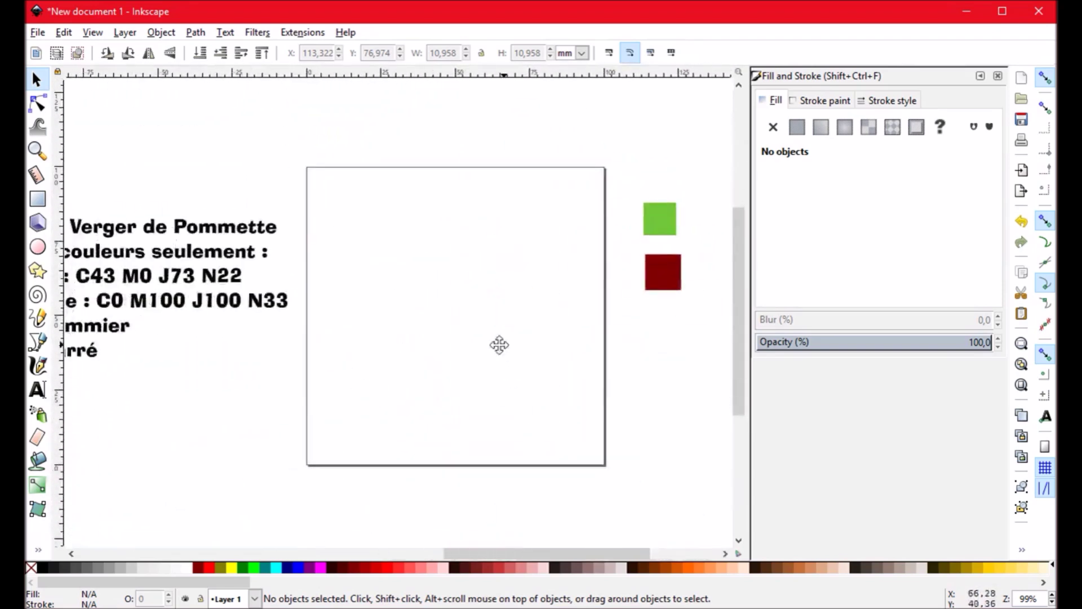
pyautogui.moveTo(662, 269)
pyautogui.mouseDown()
pyautogui.moveTo(662, 251)
pyautogui.moveTo(647, 256)
pyautogui.moveTo(659, 273)
pyautogui.moveTo(647, 266)
pyautogui.moveTo(667, 259)
pyautogui.moveTo(648, 323)
pyautogui.moveTo(643, 280)
pyautogui.moveTo(648, 260)
pyautogui.moveTo(662, 255)
pyautogui.mouseUp()
pyautogui.click(665, 323)
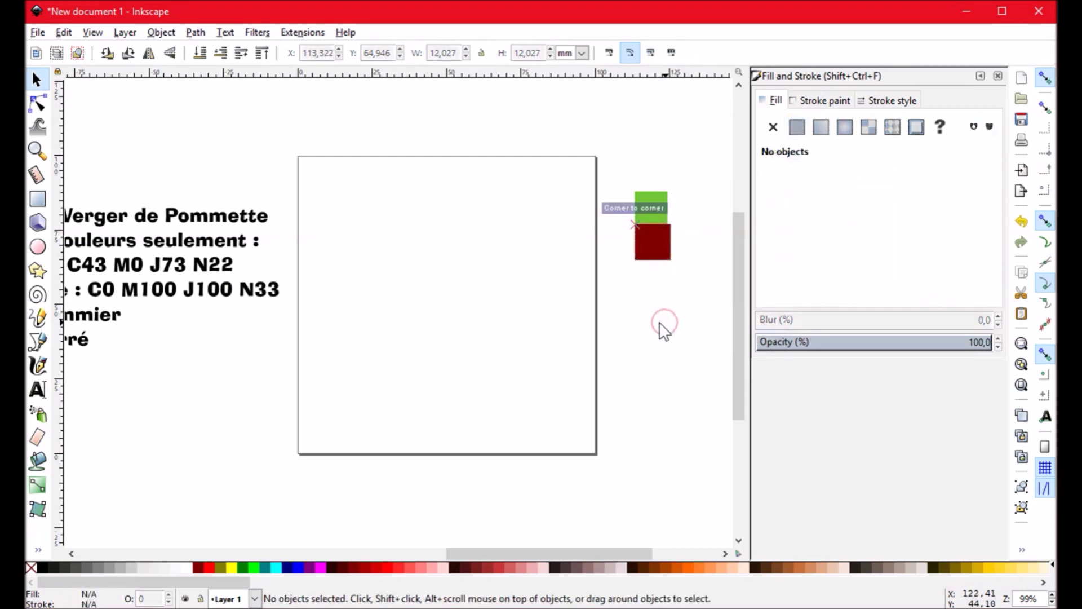
# Step: Test how the red square snaps against the green one and disable snapping entirely
pyautogui.click(552, 310)
pyautogui.hscroll(-1, 484, 324)
pyautogui.hscroll(1, 598, 345)
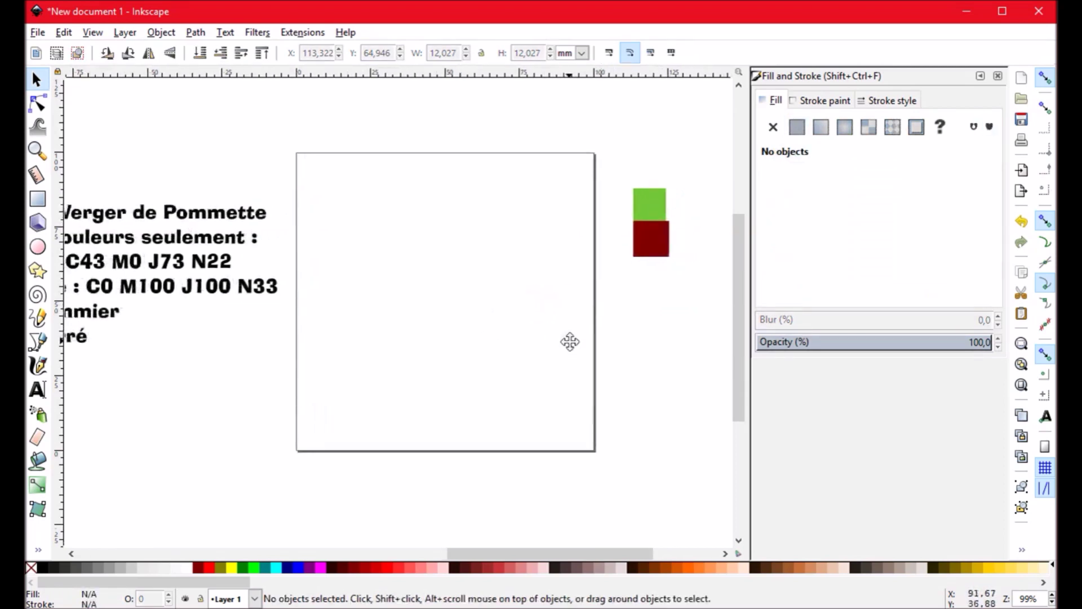
pyautogui.moveTo(650, 241); pyautogui.dragTo(645, 248)
pyautogui.click(651, 354)
pyautogui.click(1045, 83)
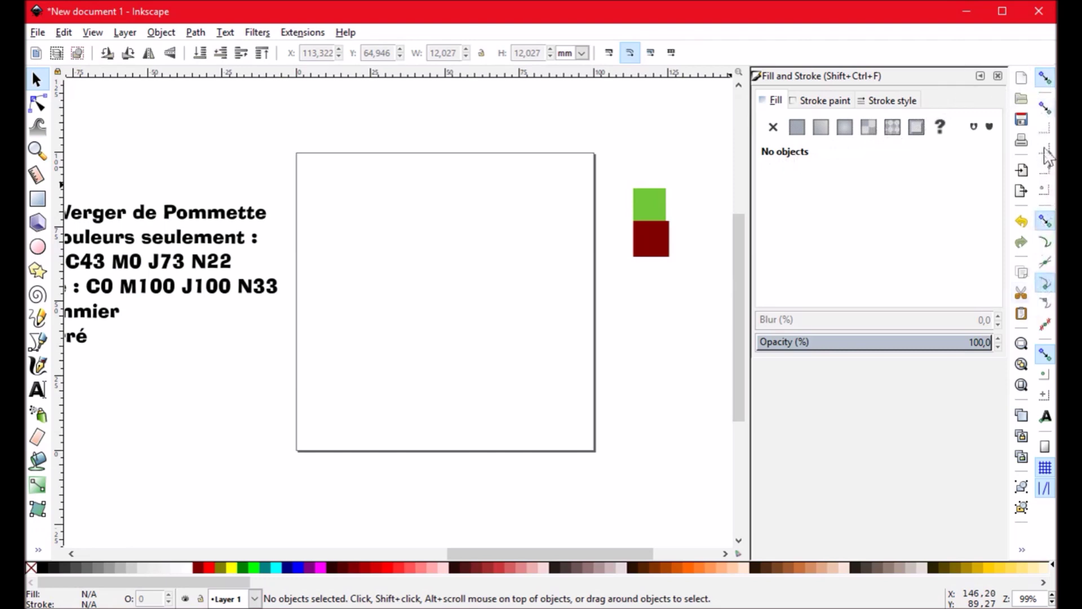
pyautogui.click(1045, 83)
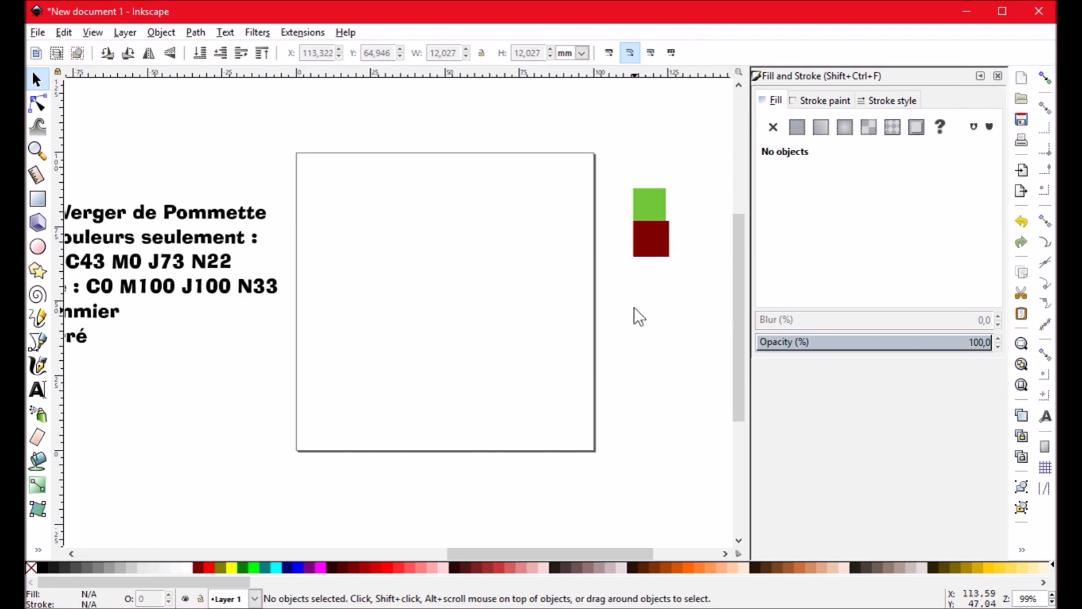
# Step: Move the red square freely to just below the green one, leaving a small gap, and keep it selected
pyautogui.scroll(1, 638, 317)
pyautogui.moveTo(660, 277)
pyautogui.mouseDown()
pyautogui.moveTo(677, 310)
pyautogui.moveTo(659, 292)
pyautogui.mouseUp()
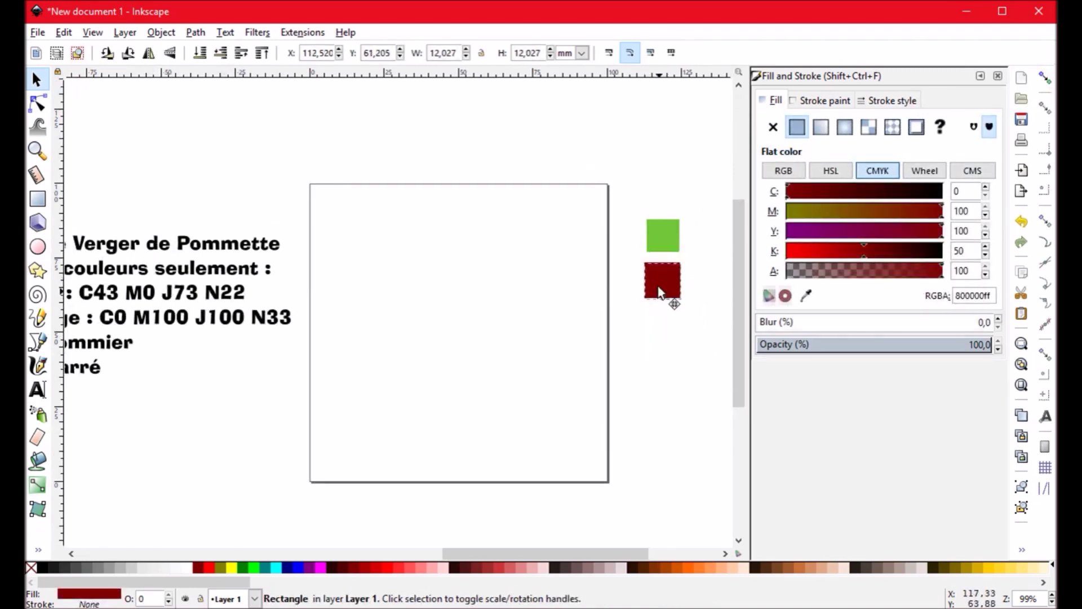
pyautogui.click(658, 343)
pyautogui.hscroll(-1, 648, 350)
pyautogui.click(686, 240)
pyautogui.click(694, 295)
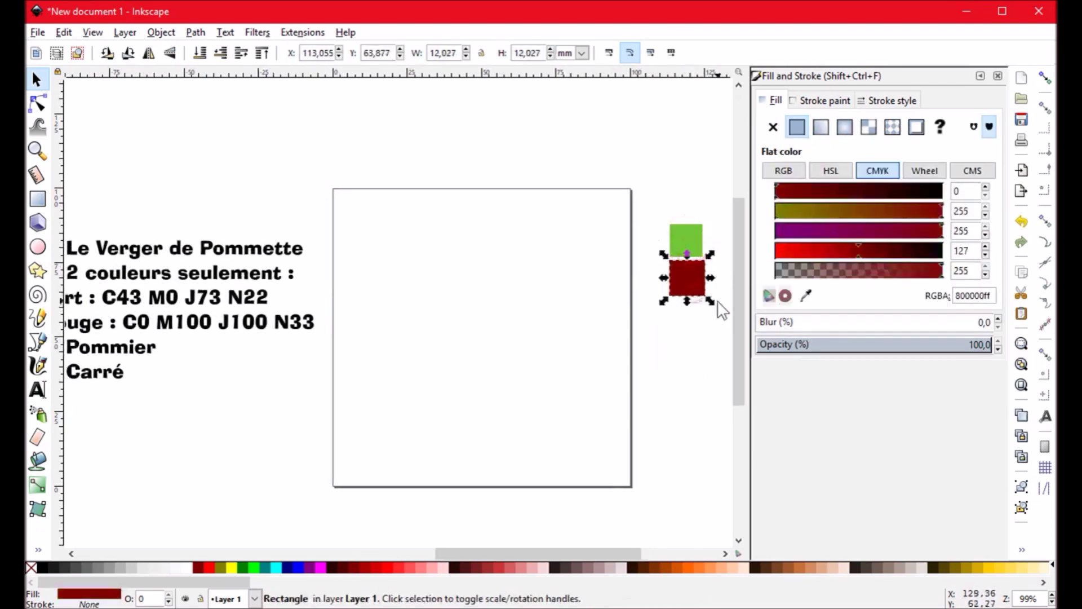
# Step: Scale the red square down to about 10.96 mm per side, matching the green square's width, and deselect it
pyautogui.moveTo(708, 301); pyautogui.dragTo(707, 298)
pyautogui.click(704, 332)
pyautogui.scroll(-2, 613, 323)
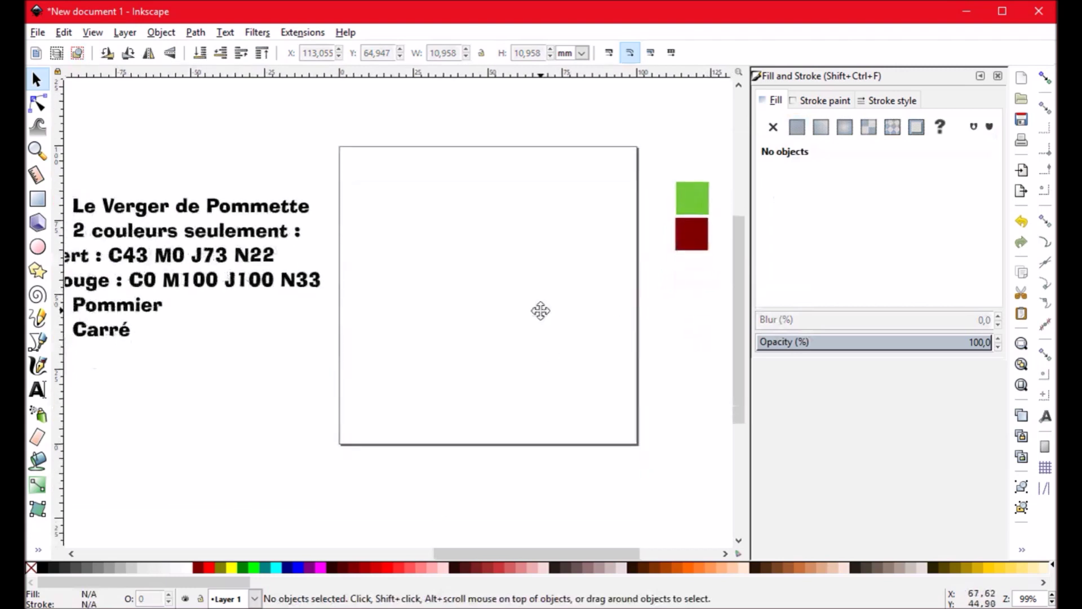
# Step: Move the brief text onto the page so it can be read in full beside the swatches, and select the red square
pyautogui.hscroll(1, 411, 306)
pyautogui.hscroll(-1, 403, 304)
pyautogui.moveTo(213, 288); pyautogui.dragTo(448, 257)
pyautogui.hscroll(3, 642, 367)
pyautogui.click(644, 249)
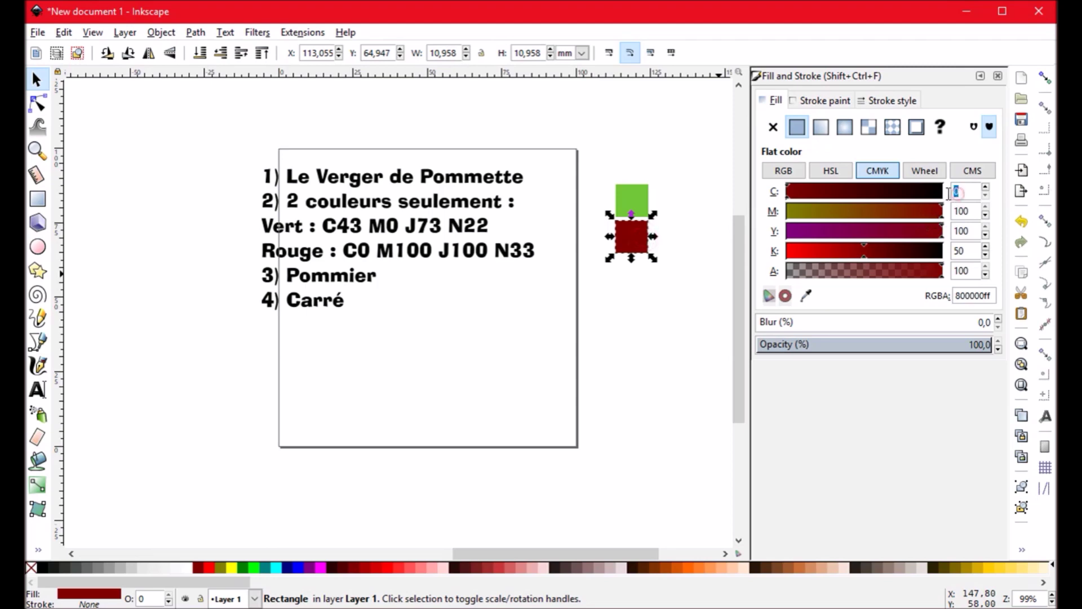
# Step: Reset the red square's magenta, yellow and black fill values to 0
pyautogui.doubleClick(960, 210)
pyautogui.write('0')
pyautogui.click(964, 230)
pyautogui.doubleClick(964, 230)
pyautogui.write('0')
pyautogui.doubleClick(963, 250)
pyautogui.press('BackSpace')
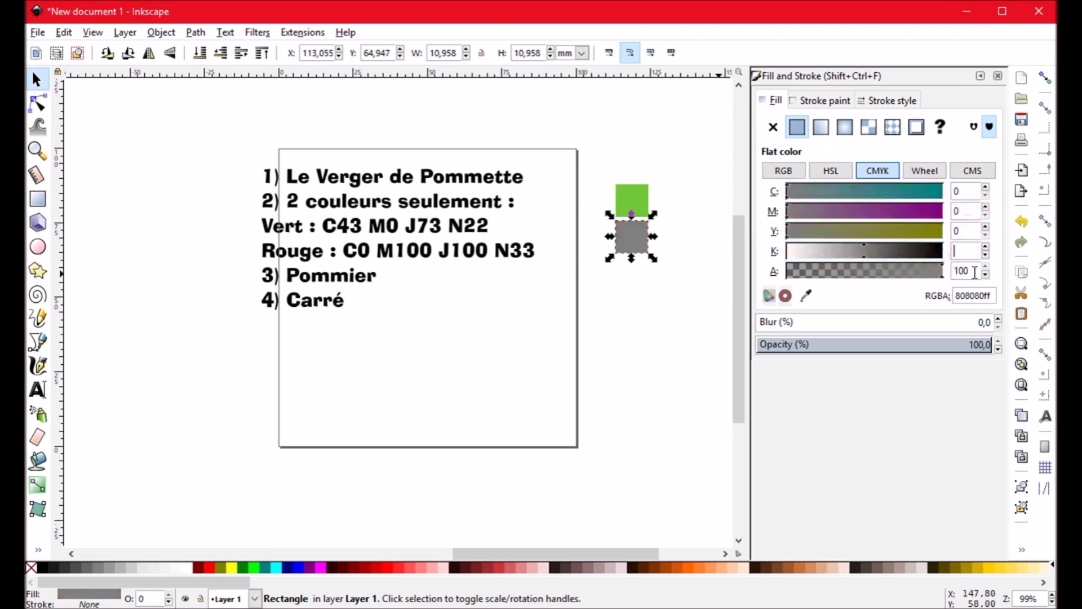
pyautogui.write('0')
pyautogui.press('Tab')
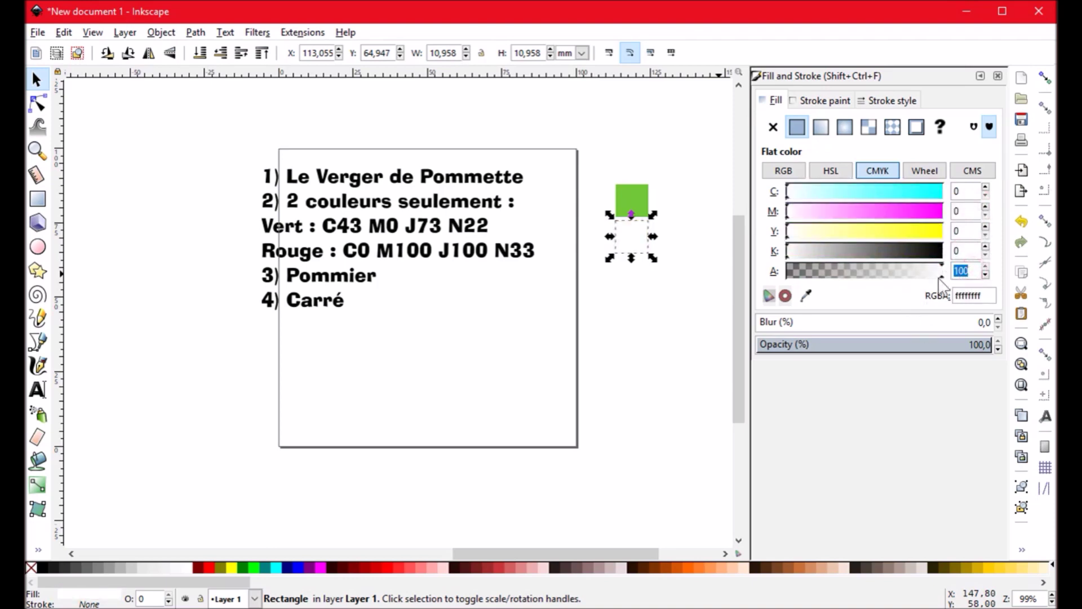
# Step: Set the lower square's fill to the brief's red: C 0, M 100, Y 100, K 33
pyautogui.click(957, 275)
pyautogui.click(967, 195)
pyautogui.moveTo(959, 192); pyautogui.dragTo(946, 195)
pyautogui.moveTo(851, 277); pyautogui.dragTo(1022, 269)
pyautogui.press('Tab')
pyautogui.write('100')
pyautogui.press('Tab')
pyautogui.write('100')
pyautogui.press('Tab')
pyautogui.click(965, 251)
pyautogui.write('3')
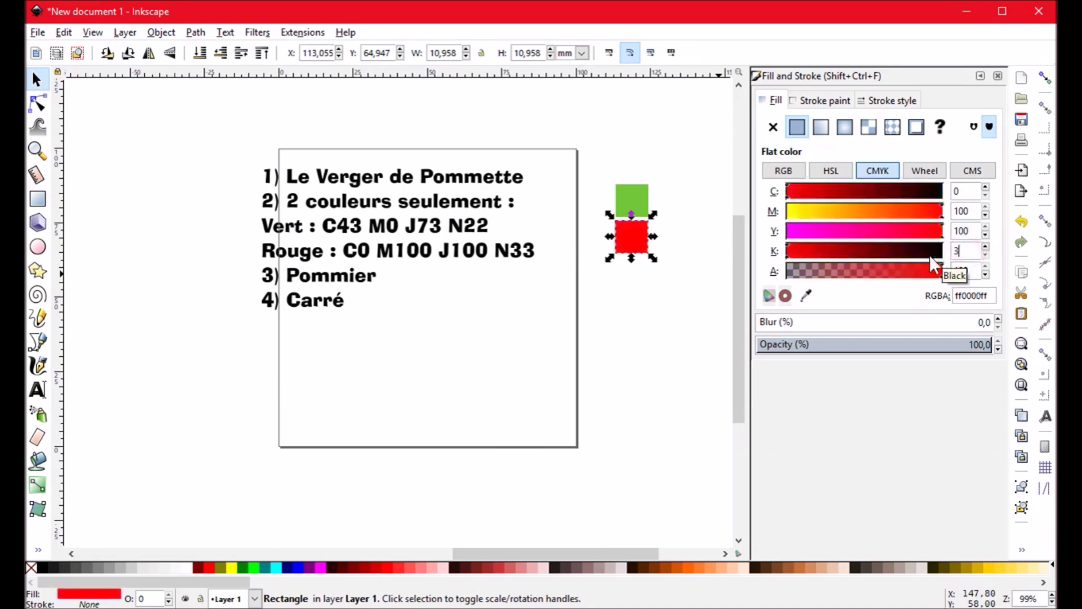
pyautogui.write('3')
pyautogui.press('Tab')
pyautogui.click(710, 316)
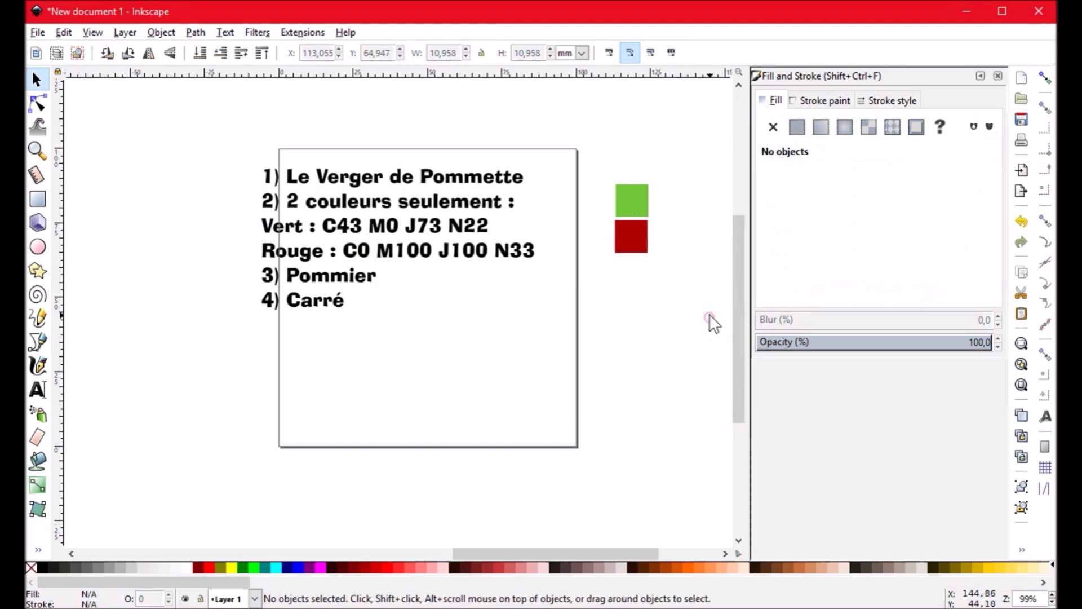
# Step: Move the brief text back to the left of the page, fully clear of its edge, and deselect it
pyautogui.hscroll(-1, 671, 331)
pyautogui.moveTo(515, 248)
pyautogui.mouseDown()
pyautogui.moveTo(257, 257)
pyautogui.moveTo(352, 275)
pyautogui.mouseUp()
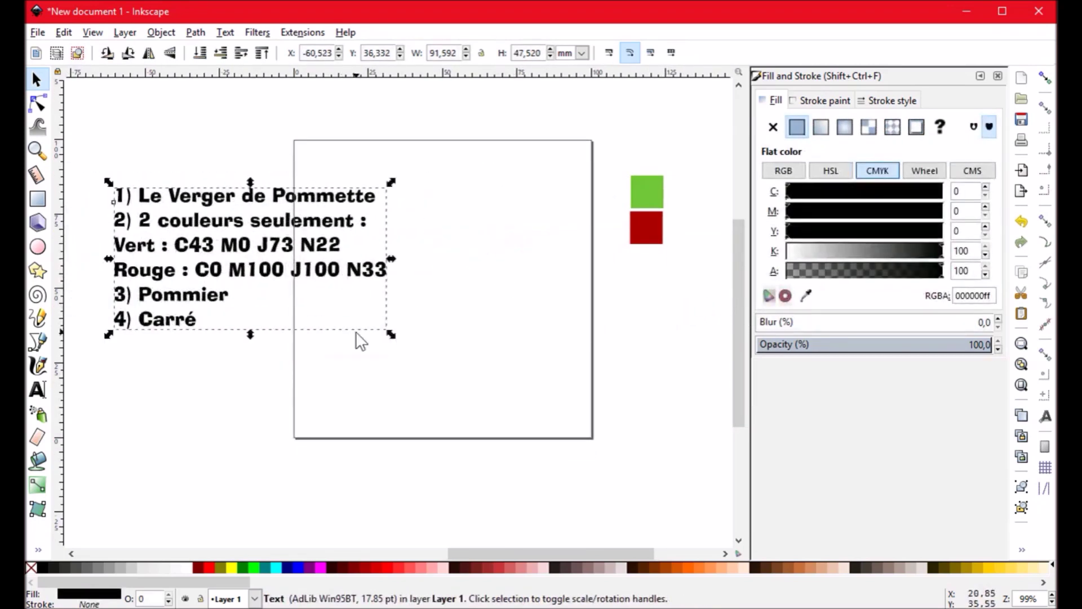
pyautogui.moveTo(357, 333); pyautogui.dragTo(454, 320)
pyautogui.moveTo(455, 256); pyautogui.dragTo(333, 246)
pyautogui.moveTo(485, 292); pyautogui.dragTo(421, 269)
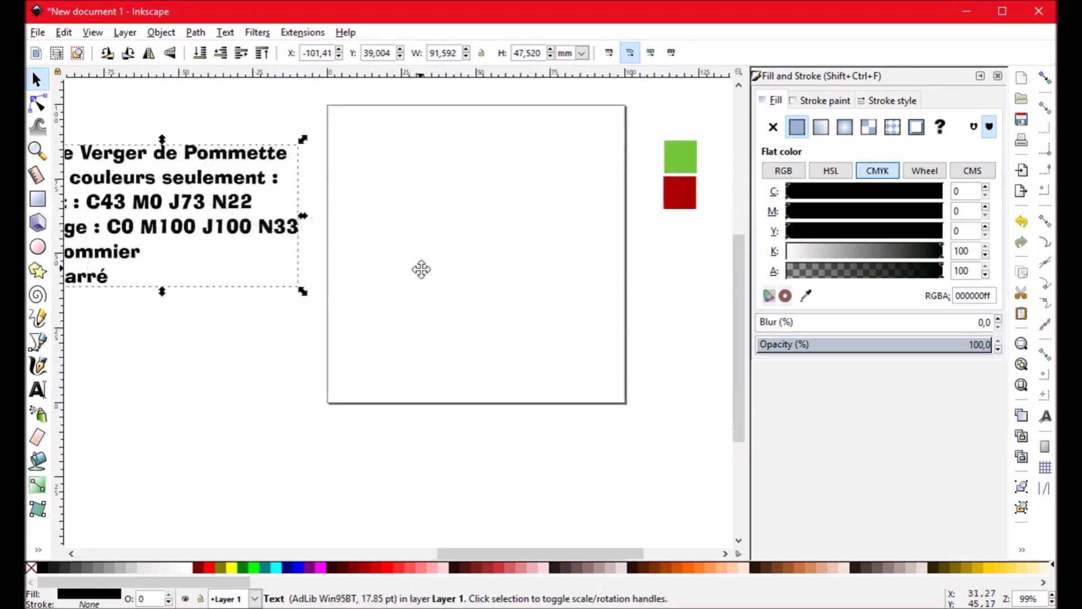
pyautogui.scroll(1, 434, 280)
pyautogui.hscroll(-1, 447, 289)
pyautogui.hscroll(-1, 440, 291)
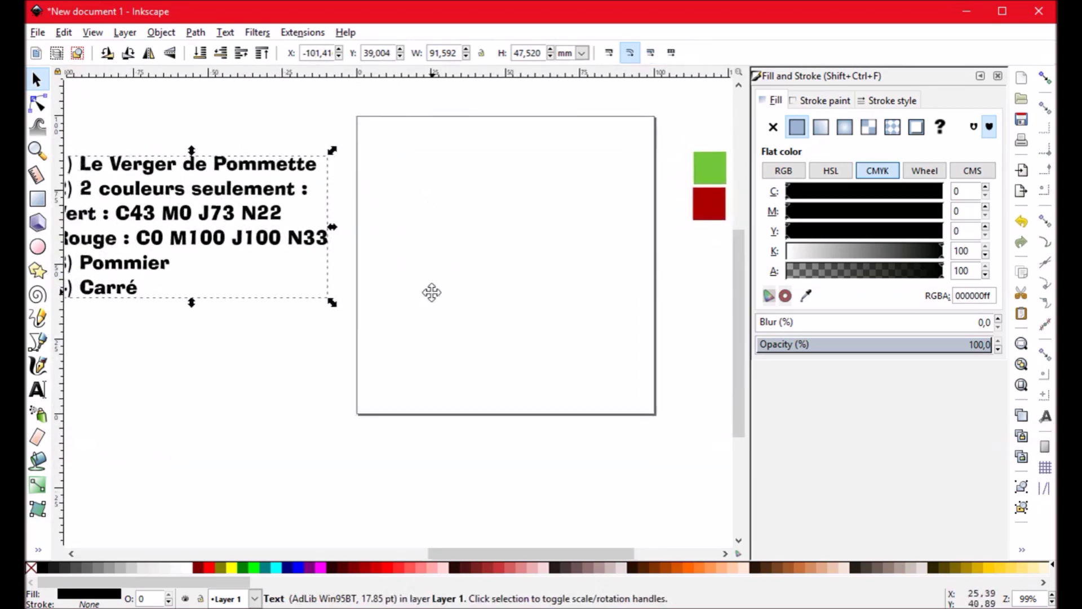
pyautogui.hscroll(-1, 451, 293)
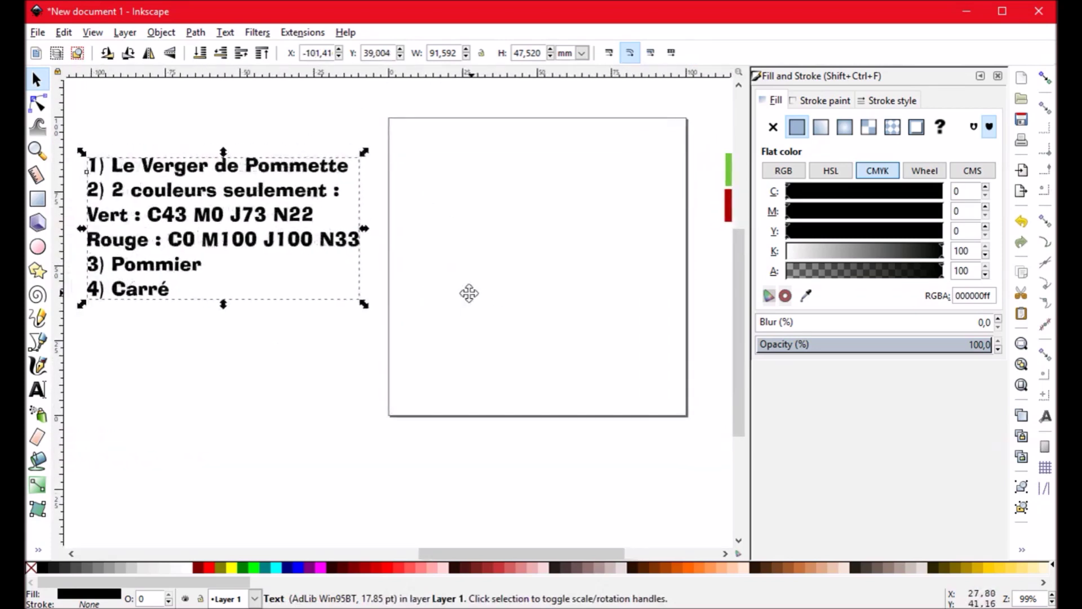
pyautogui.click(469, 293)
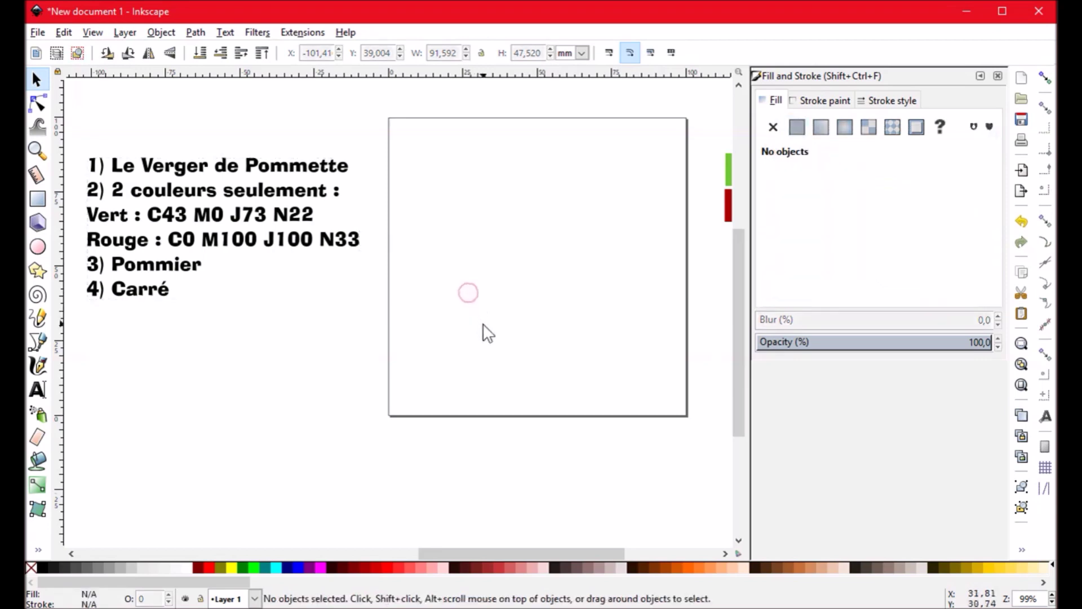
# Step: Draw a perfect red circle about 26.5 mm in diameter slightly below the page's centre and deselect it
pyautogui.hscroll(1, 468, 316)
pyautogui.hscroll(1, 461, 318)
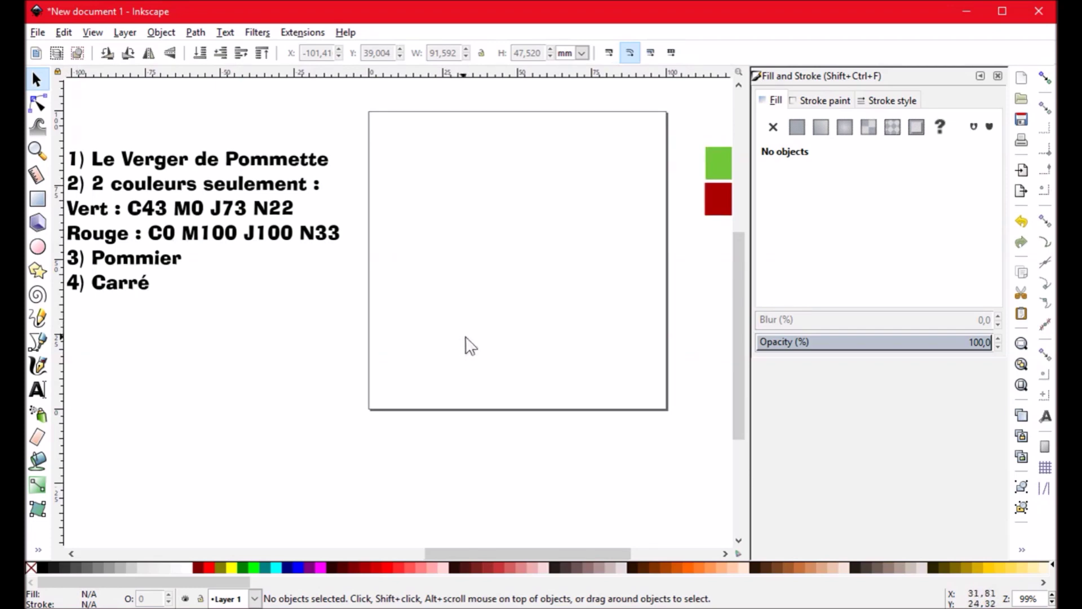
pyautogui.scroll(-1, 468, 332)
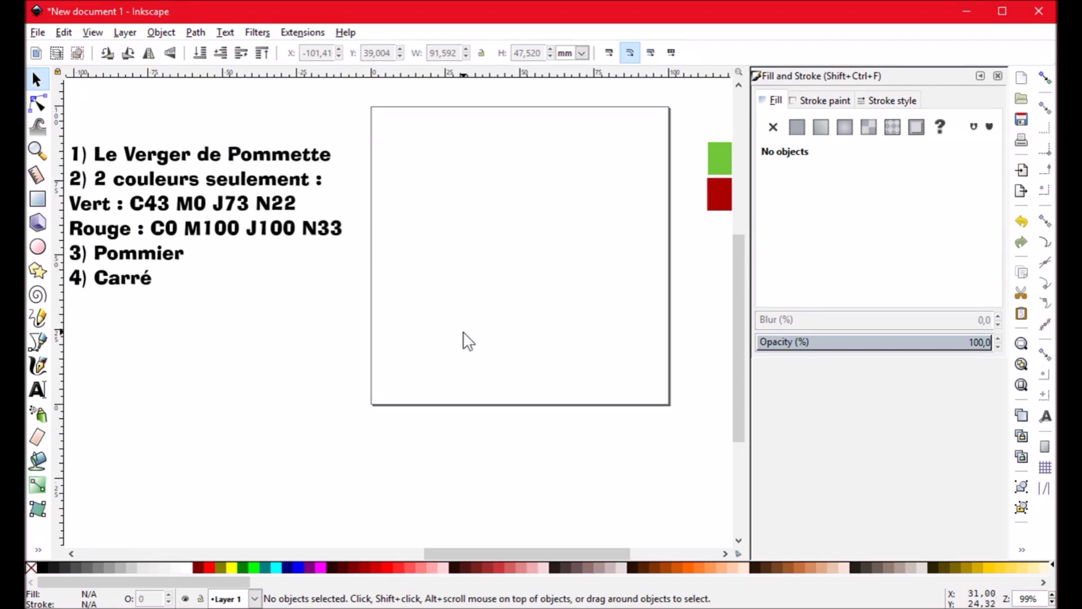
pyautogui.scroll(1, 449, 326)
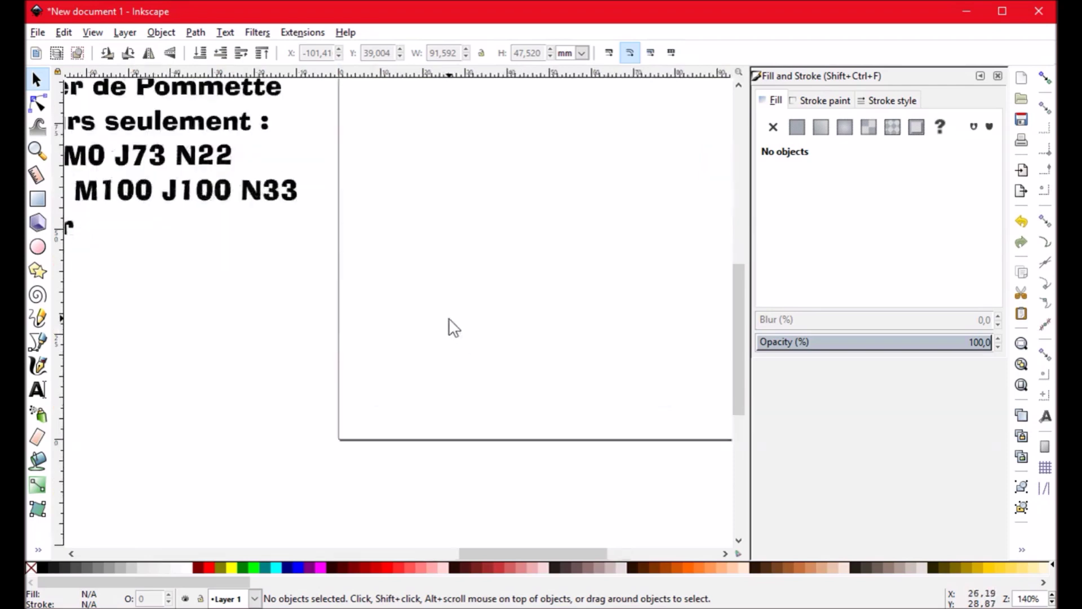
pyautogui.scroll(-2, 496, 251)
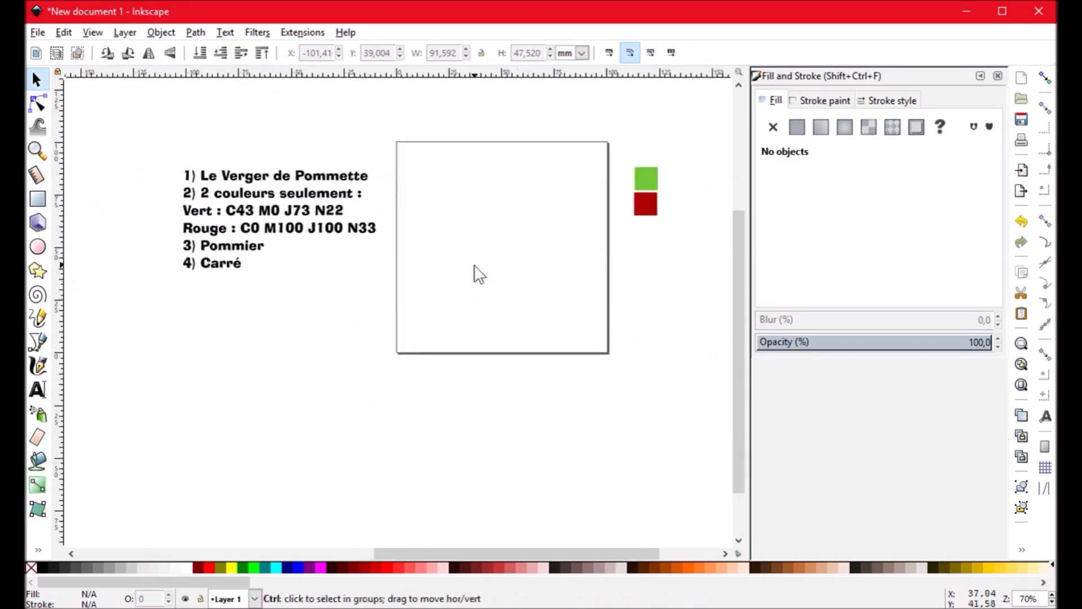
pyautogui.moveTo(455, 307); pyautogui.dragTo(459, 278)
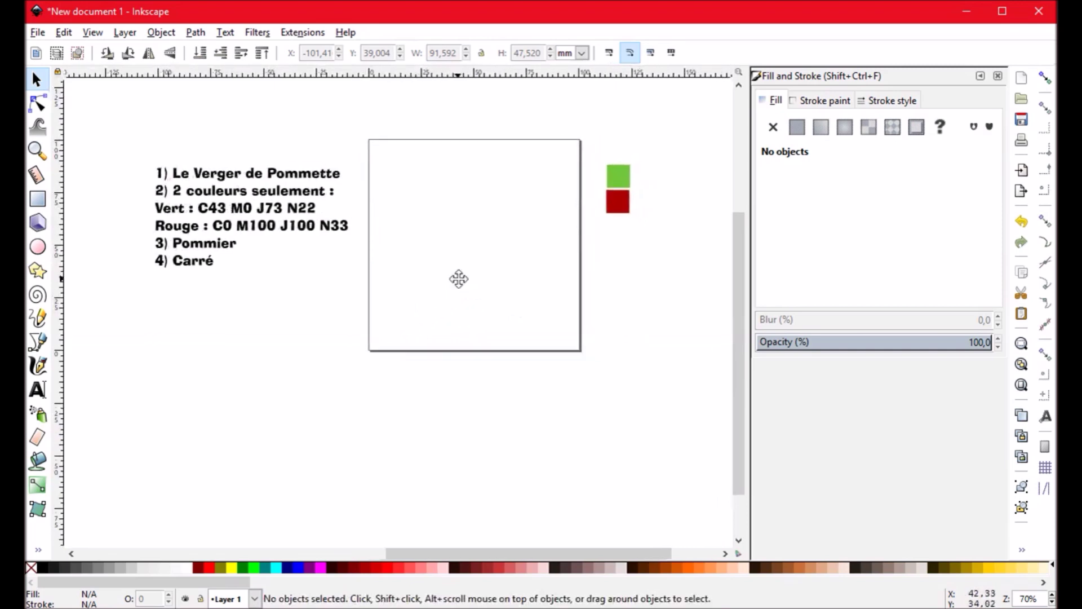
pyautogui.click(36, 248)
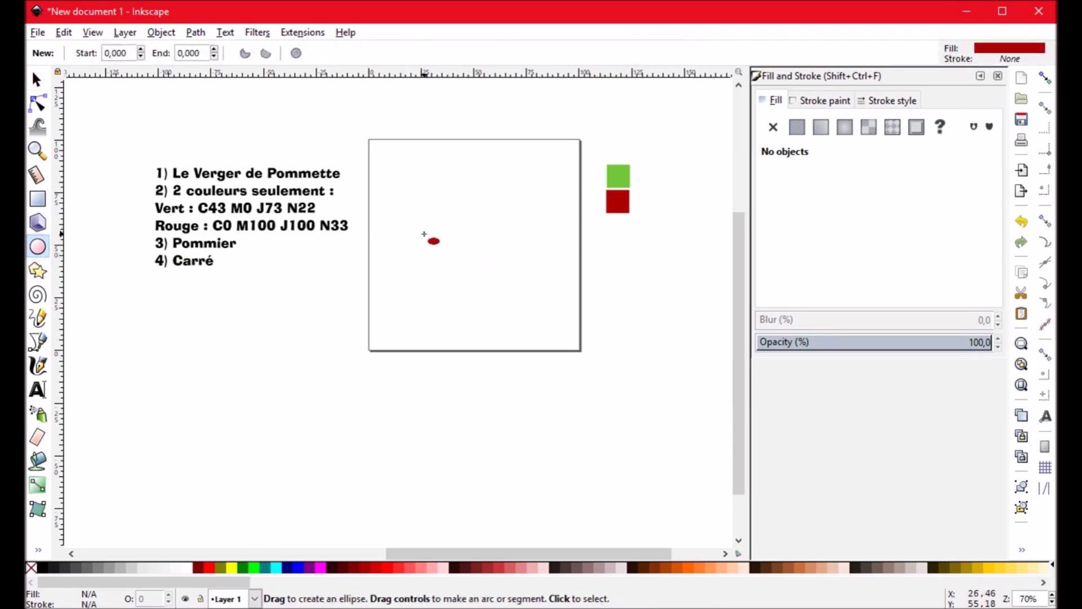
pyautogui.press('ctrl')
pyautogui.moveTo(424, 234); pyautogui.dragTo(480, 294)
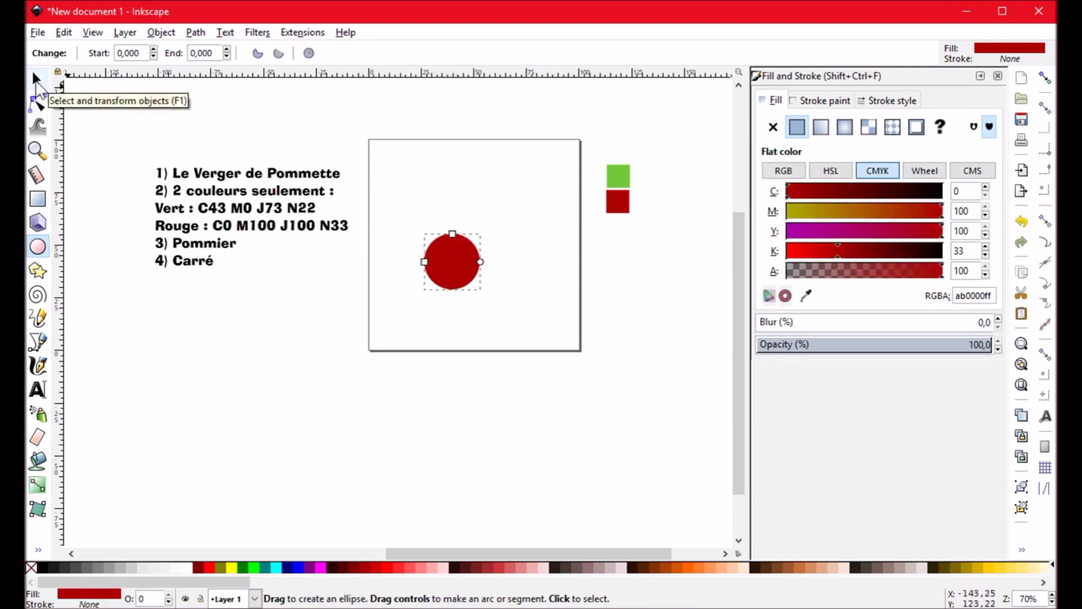
pyautogui.click(36, 80)
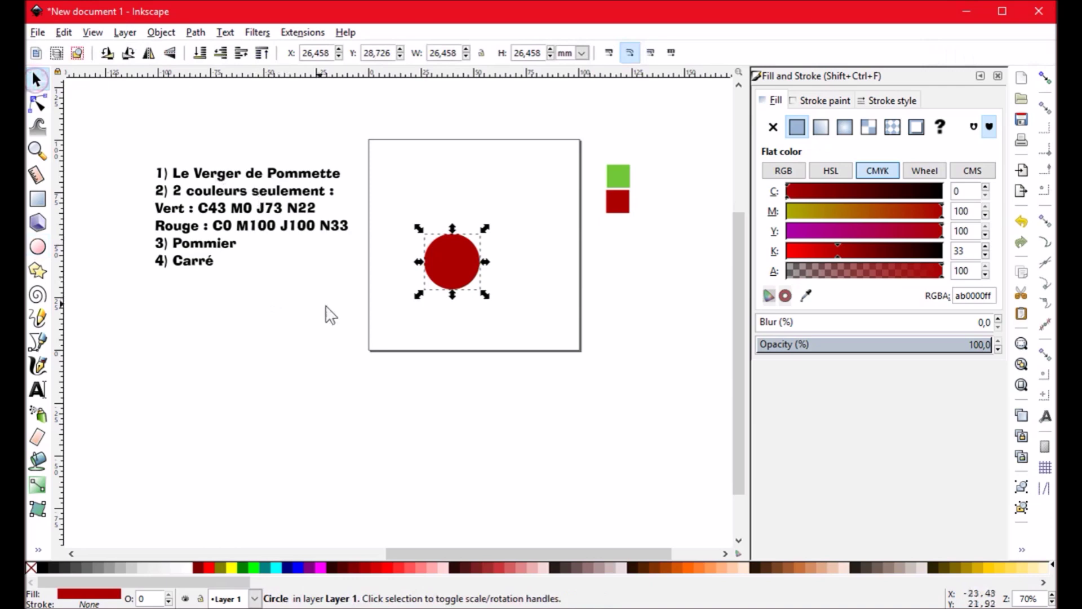
pyautogui.click(408, 377)
# Step: Move the red circle to the page's lower-left area and scale it down to about 13.9 mm in diameter
pyautogui.scroll(3, 527, 352)
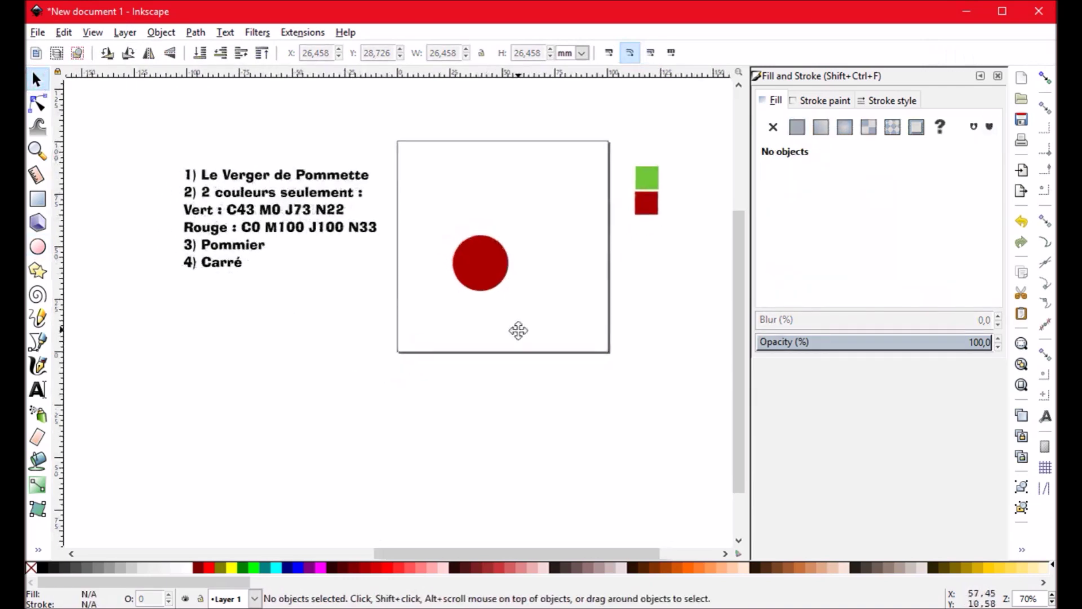
pyautogui.moveTo(524, 293); pyautogui.dragTo(476, 312)
pyautogui.moveTo(412, 292); pyautogui.dragTo(377, 330)
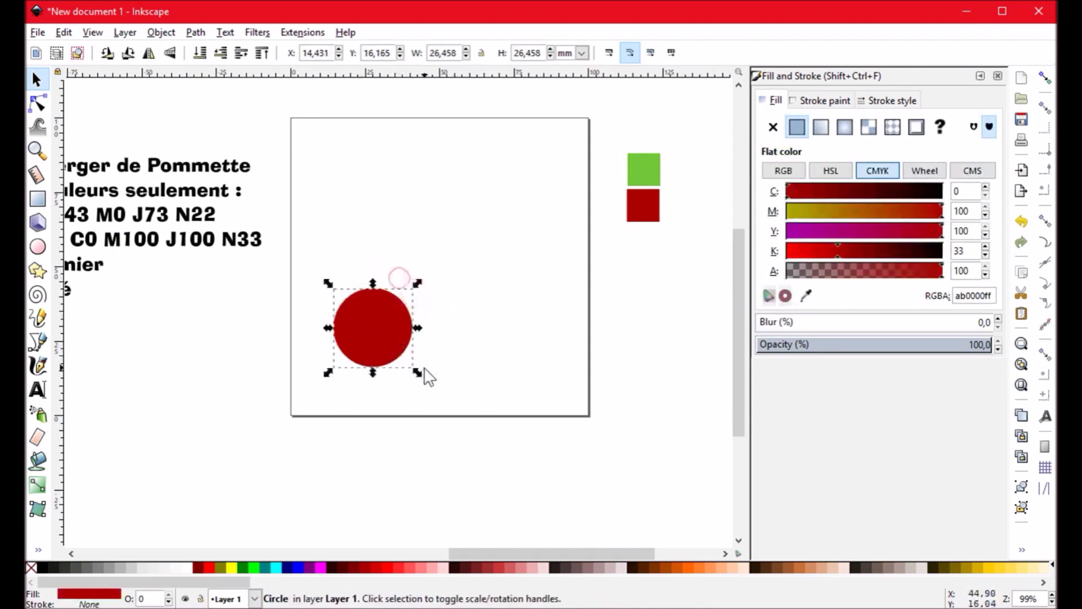
pyautogui.moveTo(421, 375); pyautogui.dragTo(383, 348)
pyautogui.click(435, 354)
pyautogui.moveTo(343, 307); pyautogui.dragTo(369, 313)
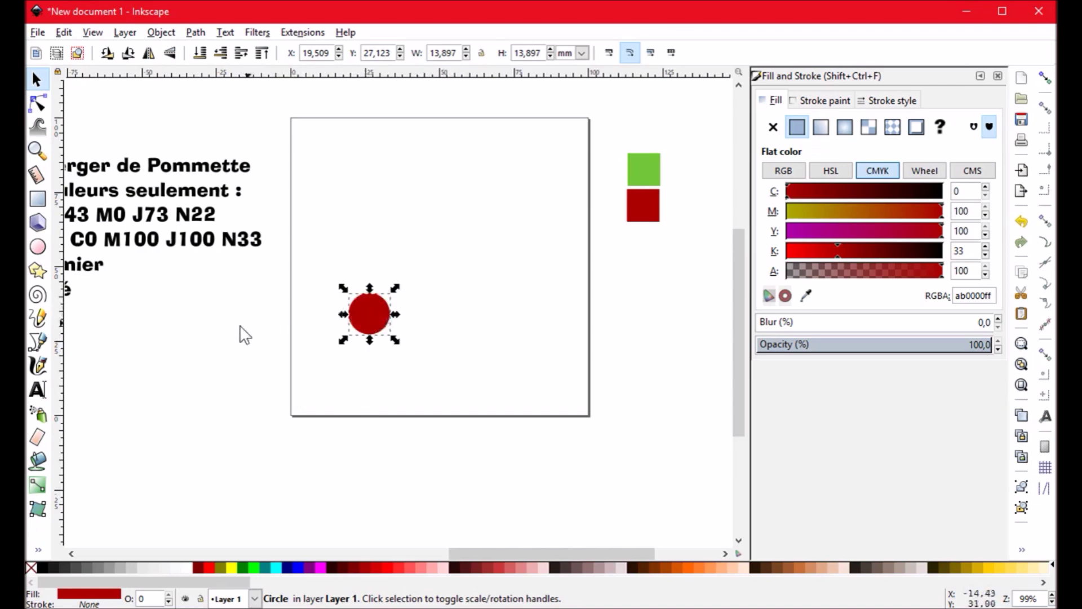
# Step: Spray the circle as a single path across the page's lower half to build a solid cloud-like foliage about 74 by 59 mm
pyautogui.click(41, 417)
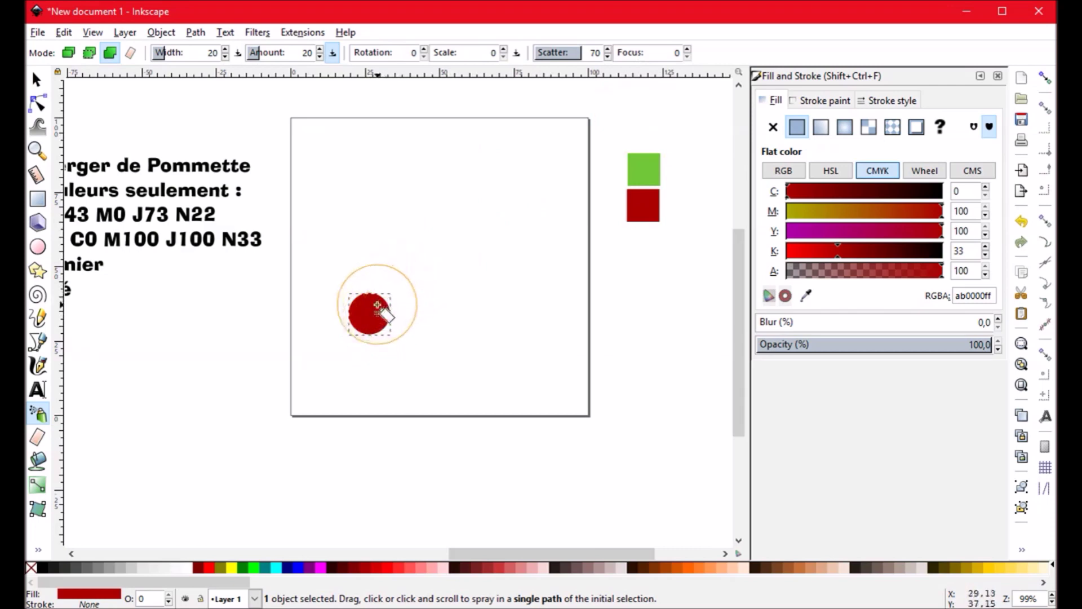
pyautogui.moveTo(377, 305); pyautogui.dragTo(383, 258)
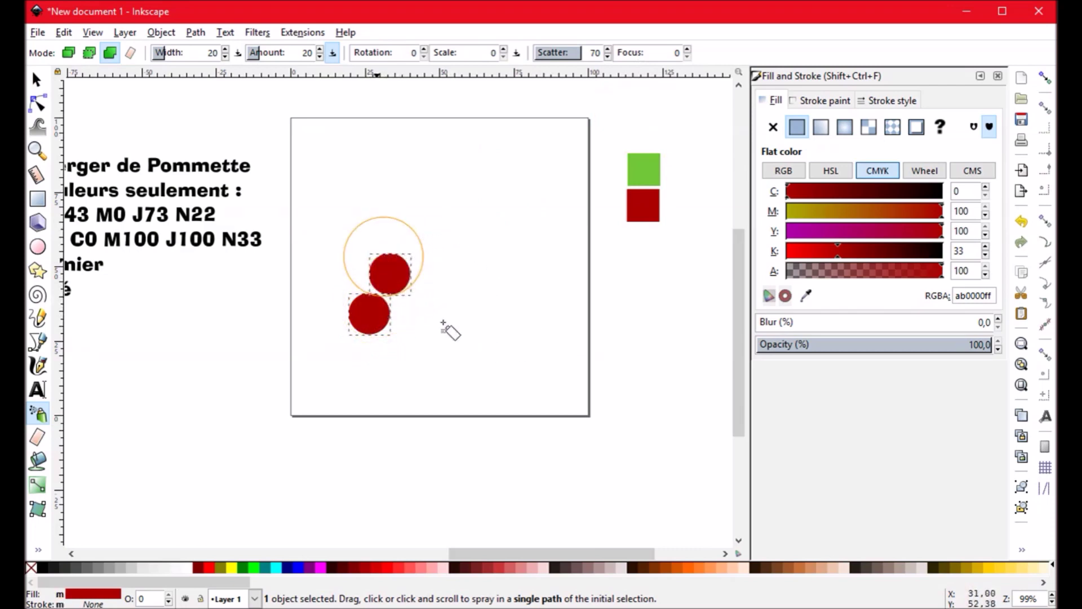
pyautogui.moveTo(459, 333); pyautogui.dragTo(402, 317)
pyautogui.click(401, 317)
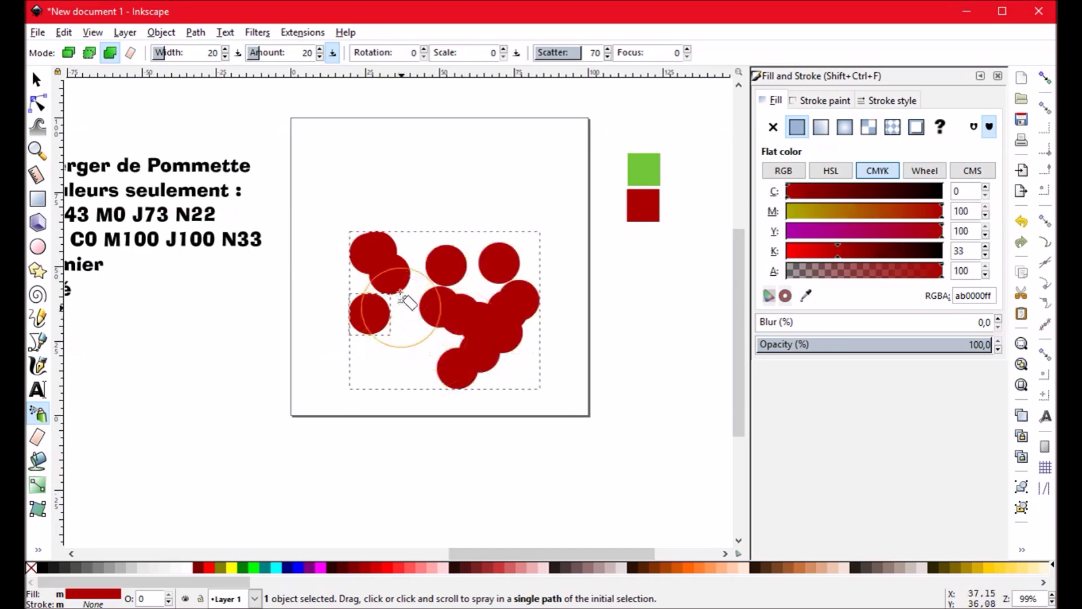
pyautogui.moveTo(440, 272)
pyautogui.mouseDown()
pyautogui.moveTo(494, 285)
pyautogui.moveTo(485, 288)
pyautogui.mouseUp()
pyautogui.moveTo(434, 278)
pyautogui.mouseDown()
pyautogui.moveTo(386, 303)
pyautogui.moveTo(456, 348)
pyautogui.moveTo(417, 339)
pyautogui.moveTo(414, 327)
pyautogui.moveTo(411, 338)
pyautogui.moveTo(408, 309)
pyautogui.moveTo(430, 251)
pyautogui.moveTo(473, 258)
pyautogui.moveTo(474, 247)
pyautogui.moveTo(473, 261)
pyautogui.mouseUp()
pyautogui.moveTo(422, 318)
pyautogui.mouseDown()
pyautogui.moveTo(364, 281)
pyautogui.moveTo(363, 308)
pyautogui.moveTo(385, 350)
pyautogui.moveTo(358, 346)
pyautogui.moveTo(353, 336)
pyautogui.moveTo(439, 369)
pyautogui.mouseUp()
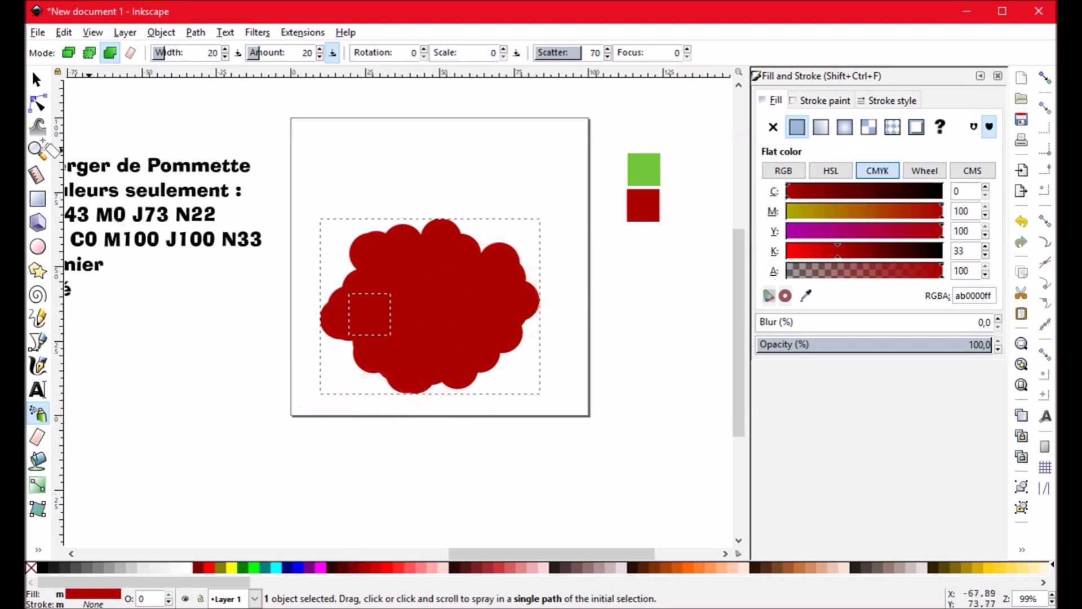
# Step: Move the sprayed foliage shape to the upper part of the page, clear of the original circle
pyautogui.click(37, 81)
pyautogui.click(395, 169)
pyautogui.moveTo(426, 328); pyautogui.dragTo(473, 239)
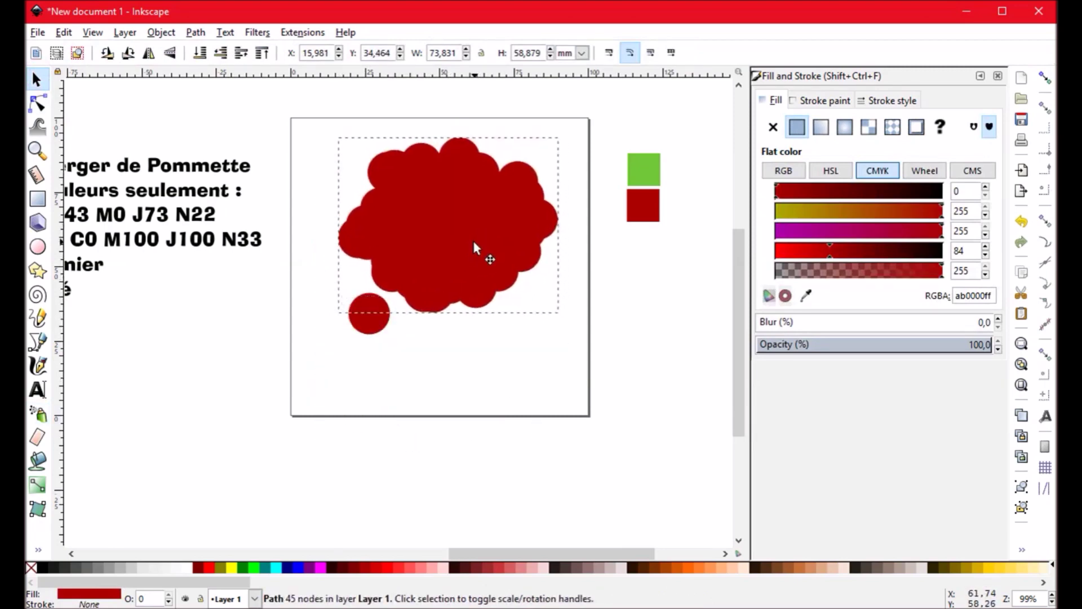
pyautogui.click(427, 338)
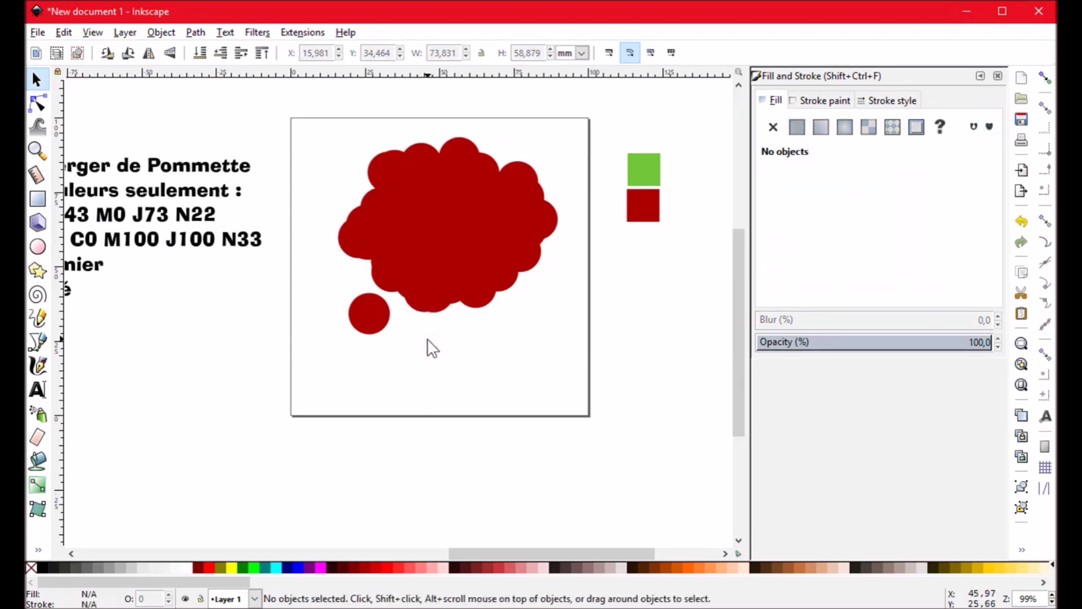
pyautogui.click(400, 253)
pyautogui.click(481, 345)
pyautogui.moveTo(457, 287); pyautogui.dragTo(453, 280)
pyautogui.click(445, 337)
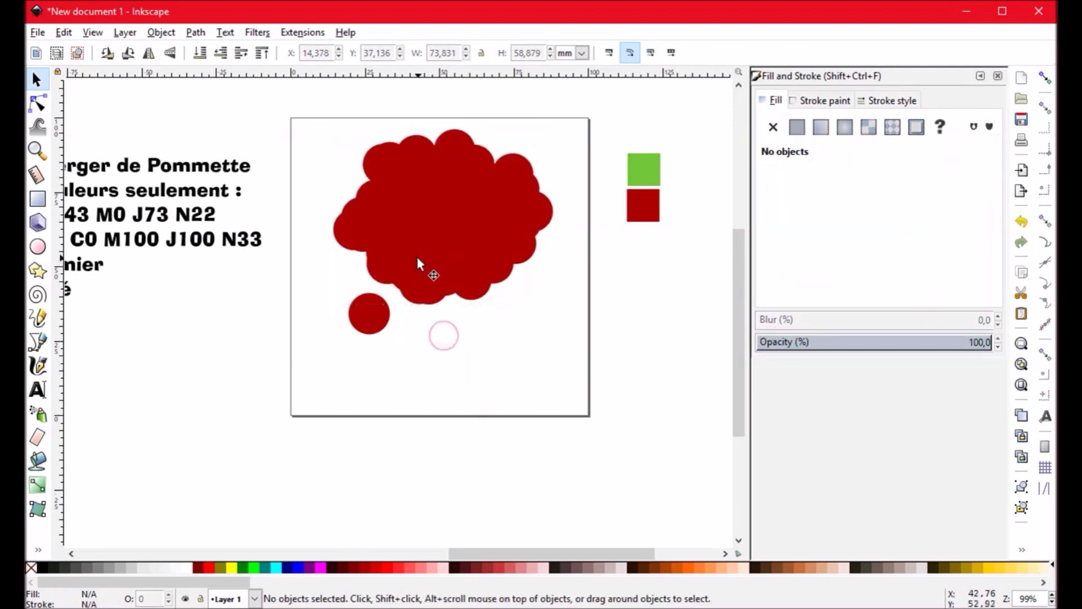
# Step: Place the original circle in the gap at the foliage's upper-left edge and nudge the foliage slightly down
pyautogui.moveTo(366, 320); pyautogui.dragTo(347, 192)
pyautogui.click(415, 359)
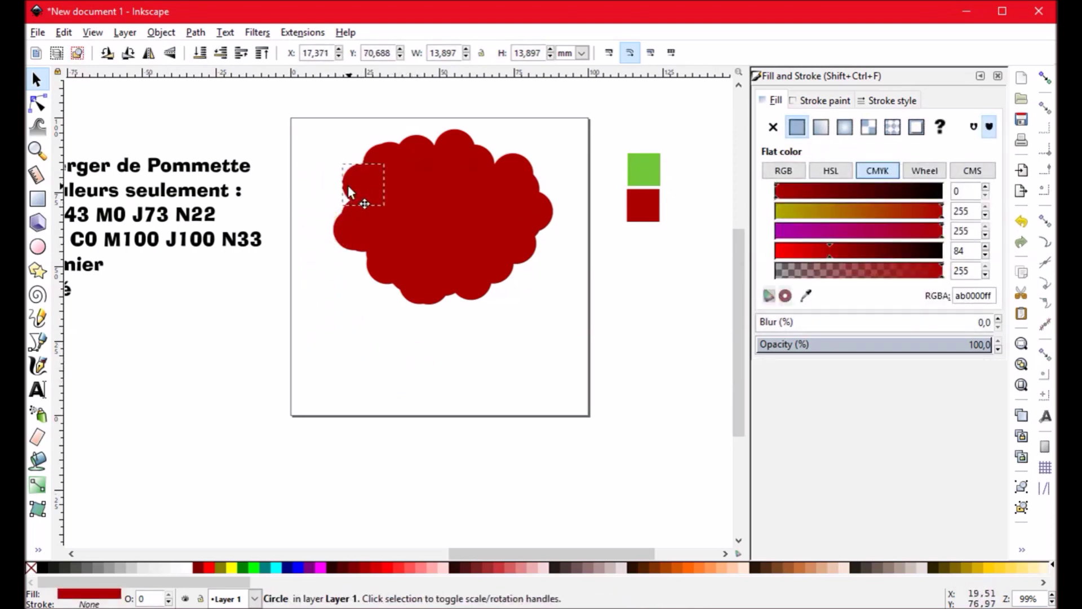
pyautogui.click(317, 168)
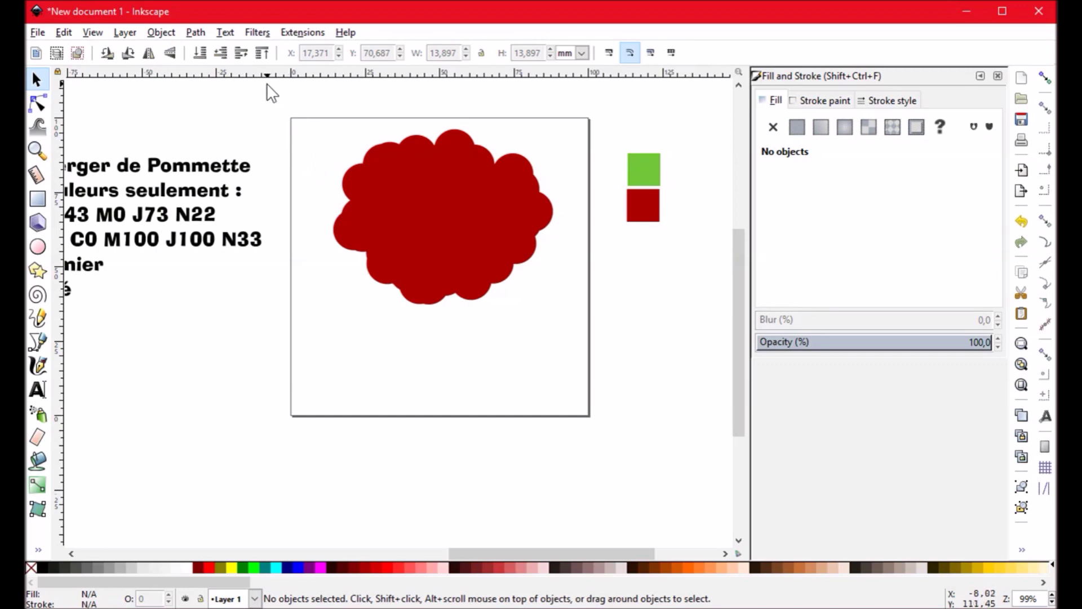
pyautogui.moveTo(444, 217)
pyautogui.mouseDown()
pyautogui.moveTo(481, 231)
pyautogui.moveTo(449, 203)
pyautogui.mouseUp()
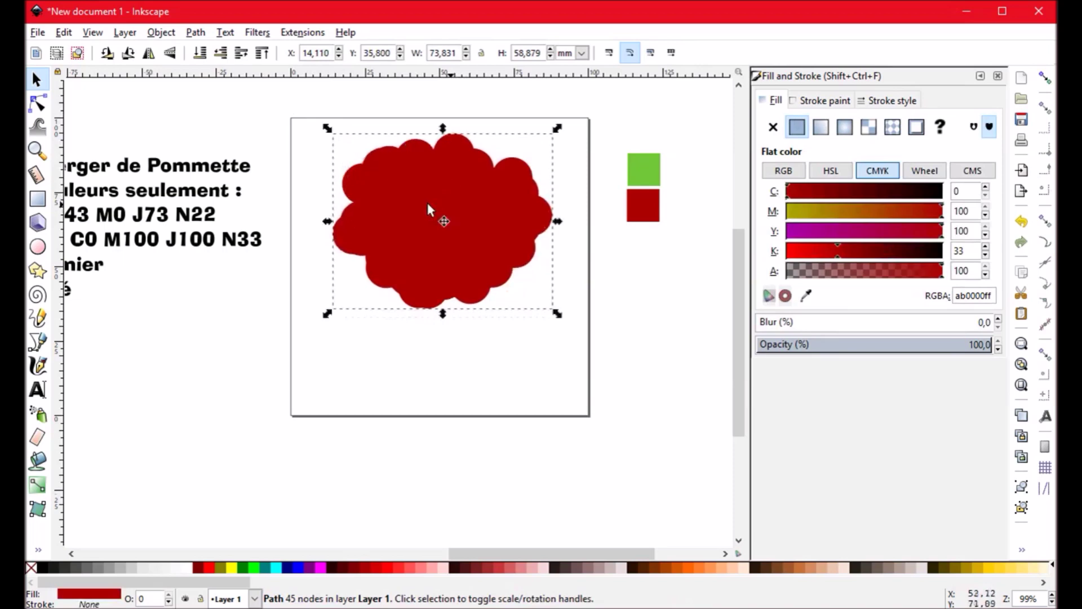
pyautogui.click(297, 119)
# Step: Merge the sprayed foliage and the circle at its upper-left edge into one path with Union
pyautogui.moveTo(284, 104); pyautogui.dragTo(542, 343)
pyautogui.moveTo(367, 85); pyautogui.dragTo(583, 434)
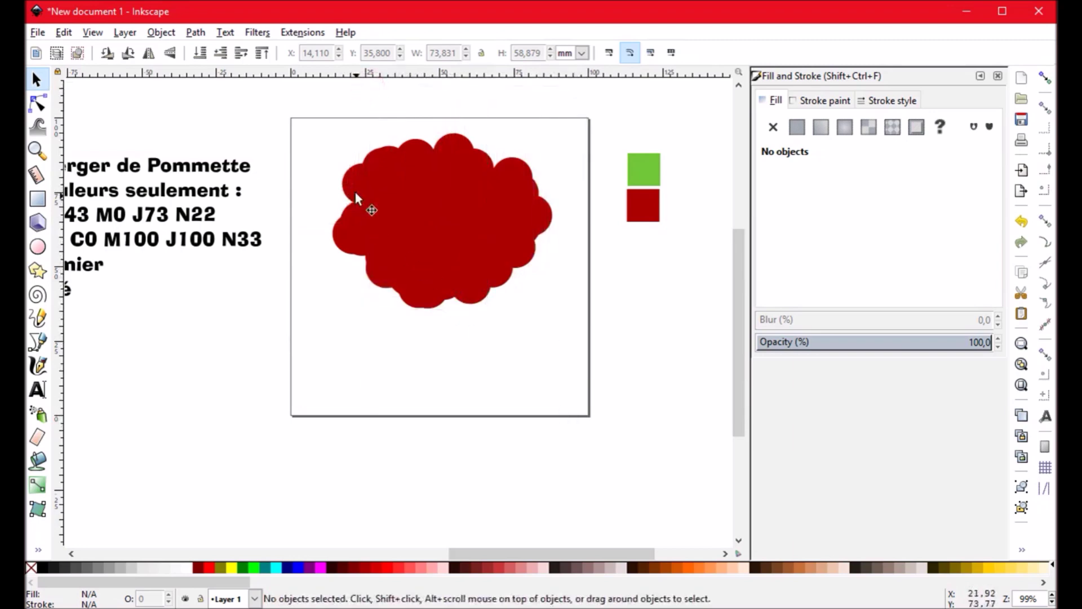
pyautogui.moveTo(307, 103); pyautogui.dragTo(574, 353)
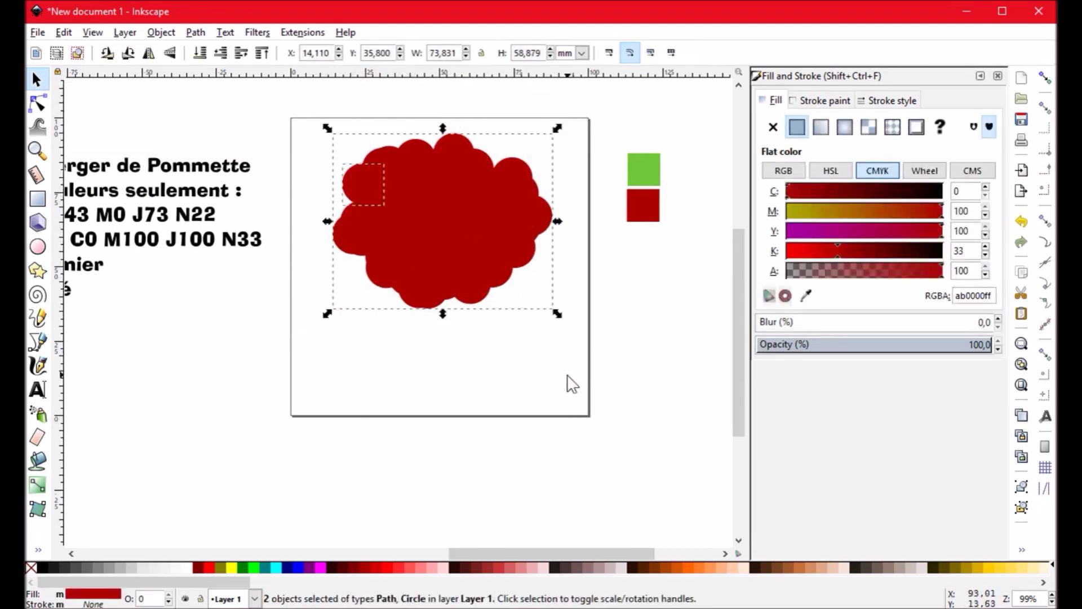
pyautogui.click(196, 33)
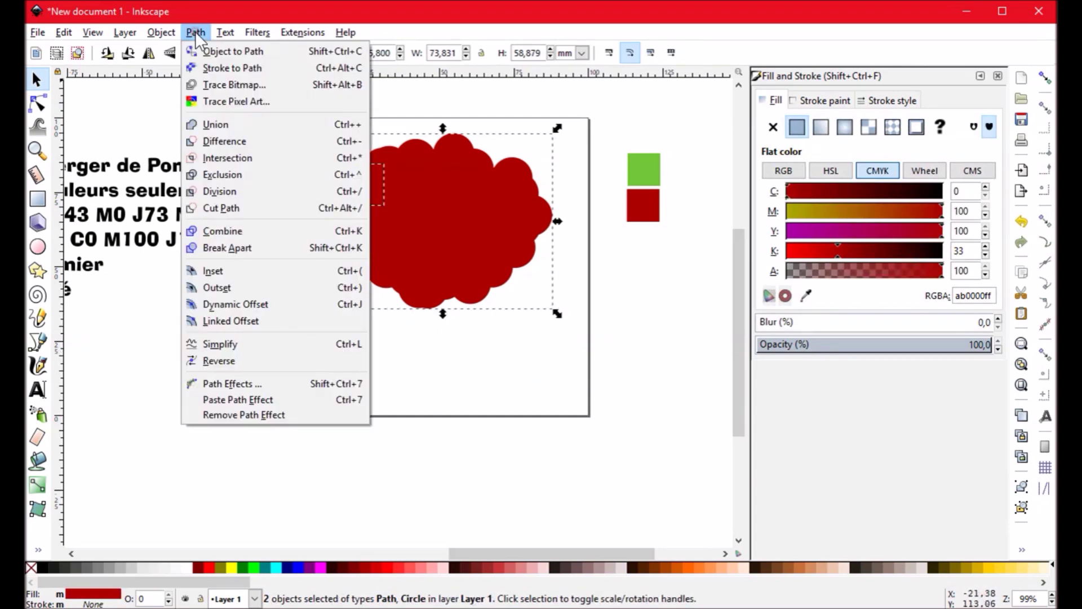
pyautogui.click(221, 124)
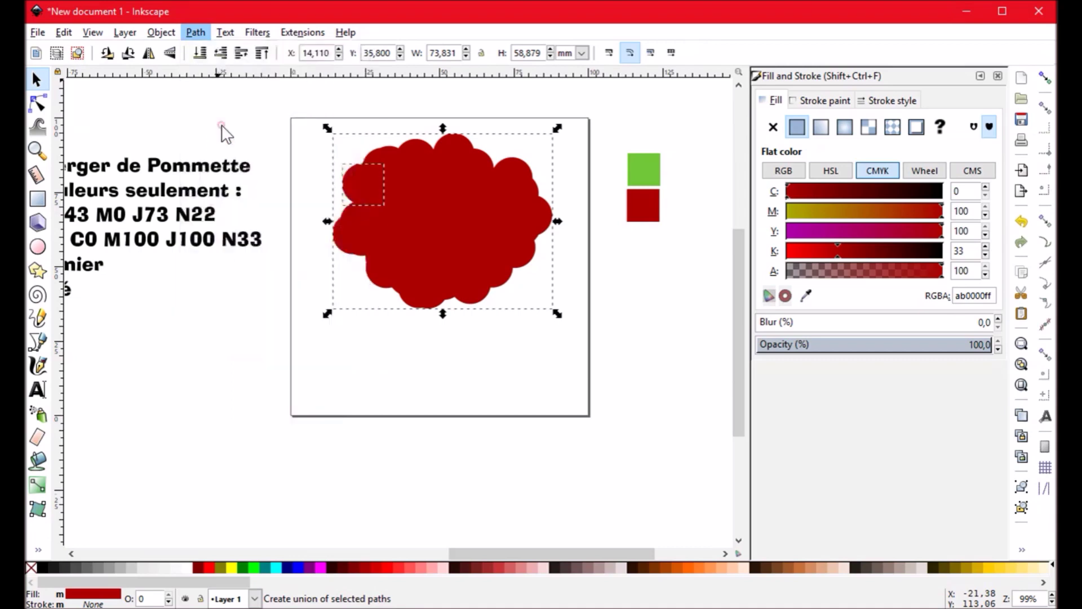
pyautogui.click(451, 374)
# Step: Shift the merged foliage slightly down and to the left within the page's upper half
pyautogui.moveTo(472, 244)
pyautogui.mouseDown()
pyautogui.moveTo(473, 258)
pyautogui.moveTo(468, 241)
pyautogui.mouseUp()
pyautogui.click(495, 426)
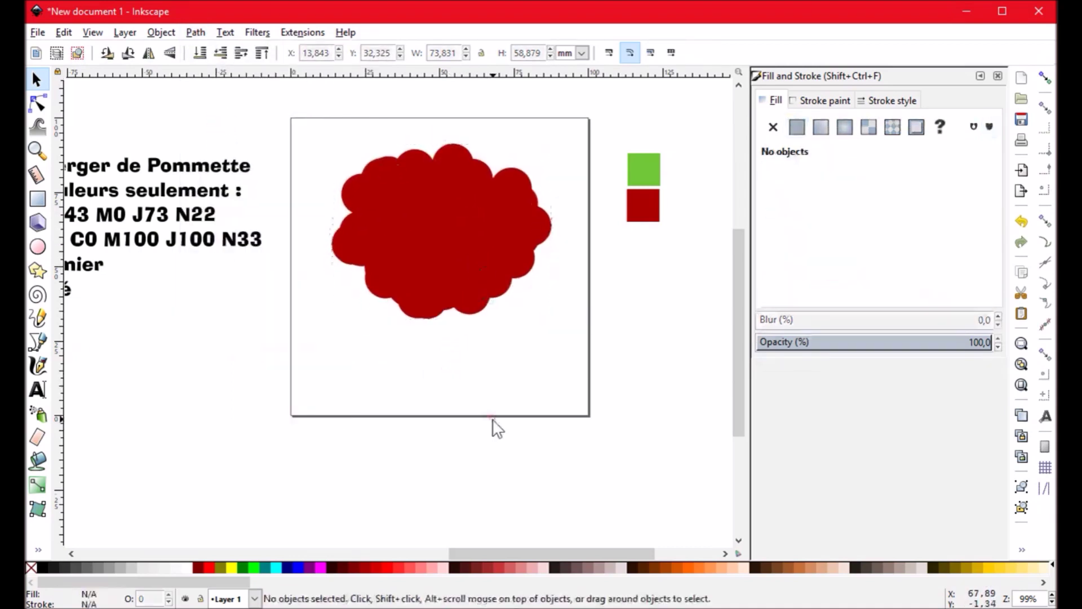
pyautogui.moveTo(409, 294); pyautogui.dragTo(414, 307)
pyautogui.click(427, 388)
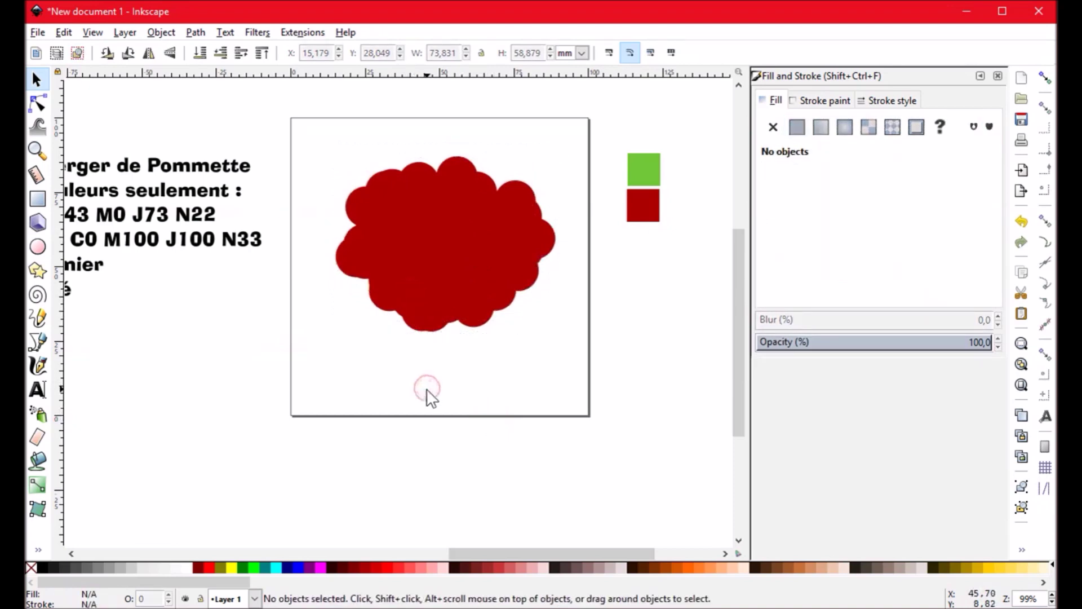
pyautogui.moveTo(444, 300); pyautogui.dragTo(414, 263)
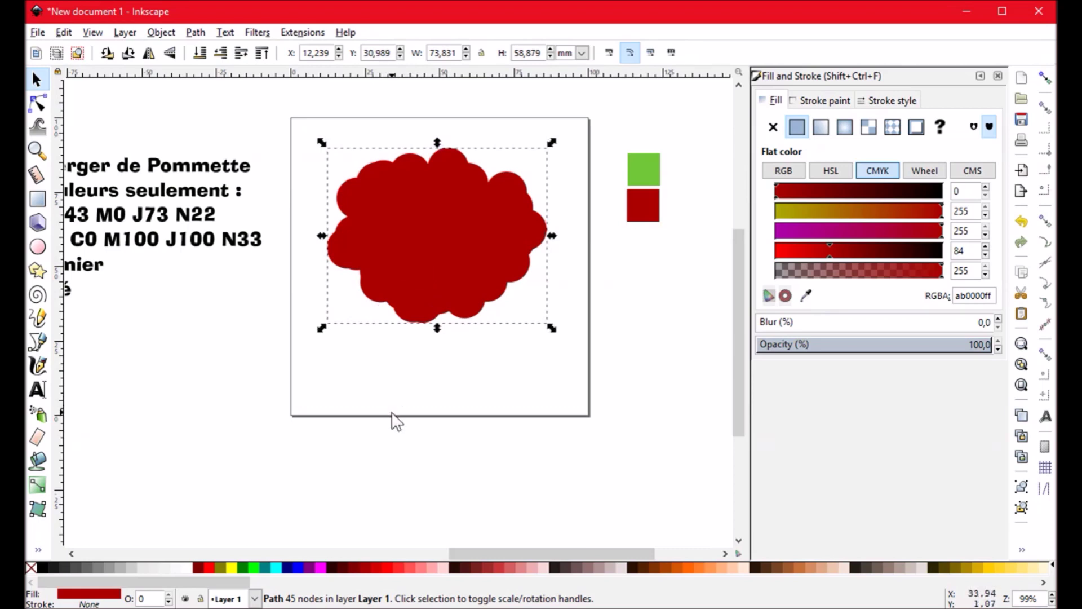
# Step: Fill the foliage with black and move it up until it slightly overlaps the page's upper edge
pyautogui.click(44, 572)
pyautogui.click(563, 380)
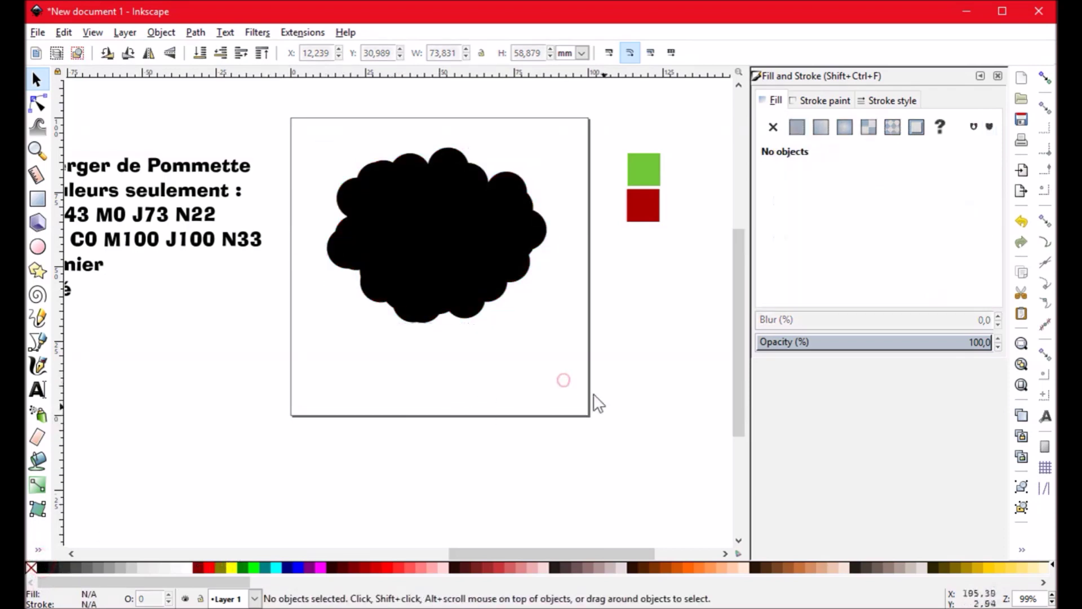
pyautogui.click(439, 263)
pyautogui.moveTo(441, 232); pyautogui.dragTo(437, 208)
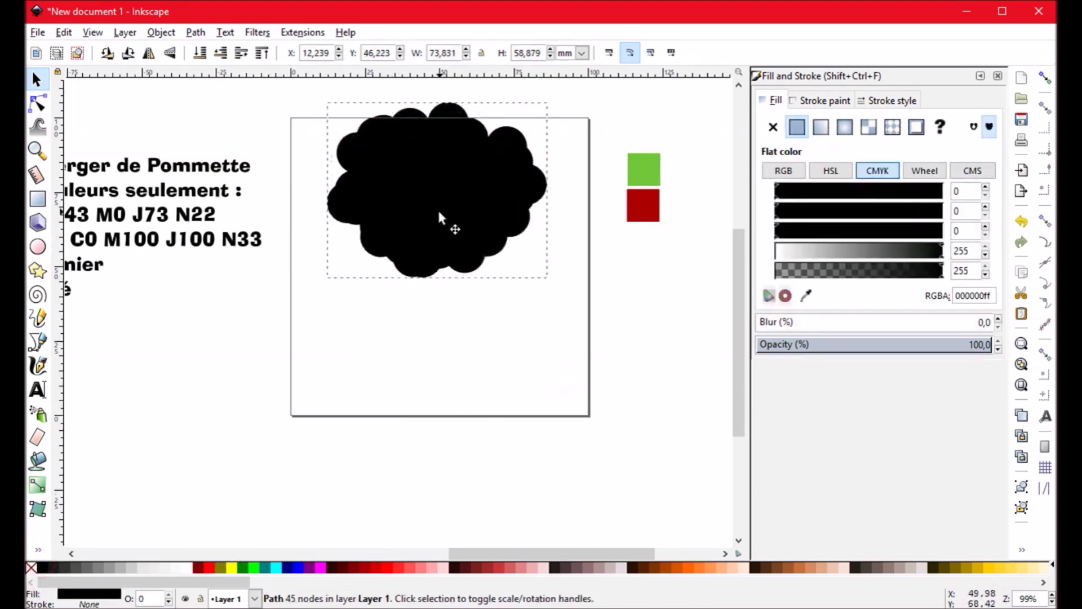
pyautogui.click(447, 339)
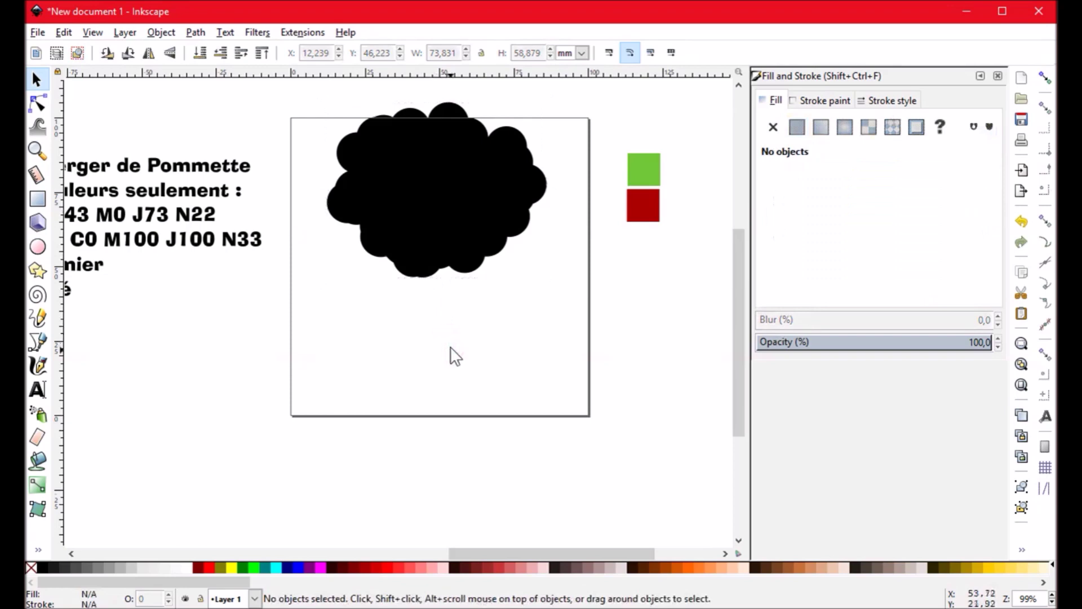
# Step: Draw a black trunk rectangle about 19.8 by 35 mm below the foliage and move it down across the page's lower edge
pyautogui.hscroll(1, 455, 357)
pyautogui.hscroll(-2, 314, 316)
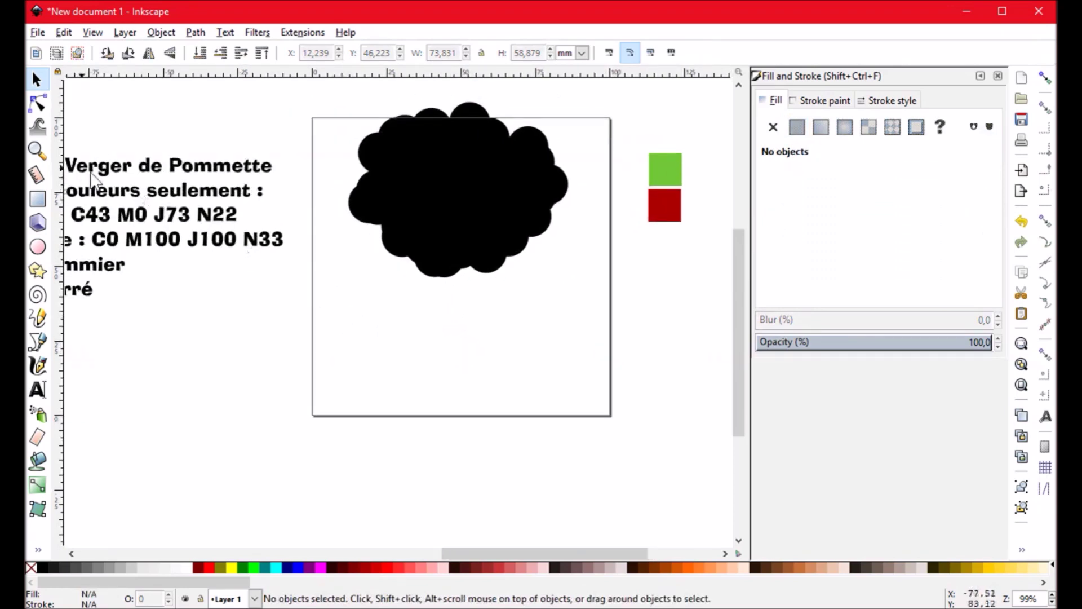
pyautogui.click(35, 198)
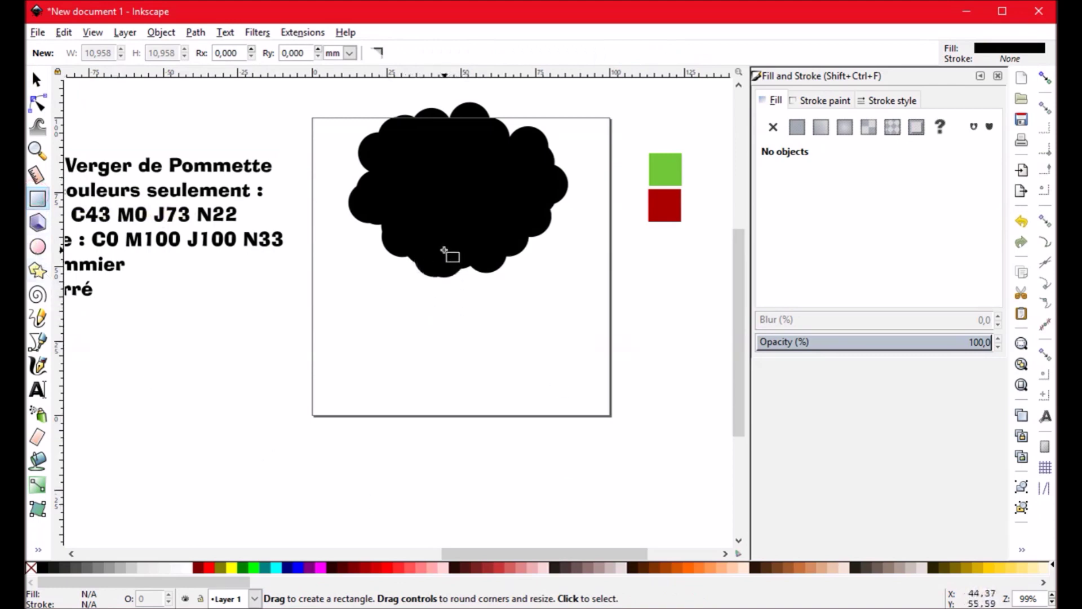
pyautogui.moveTo(427, 266)
pyautogui.mouseDown()
pyautogui.moveTo(473, 338)
pyautogui.moveTo(469, 413)
pyautogui.moveTo(483, 353)
pyautogui.moveTo(485, 371)
pyautogui.mouseUp()
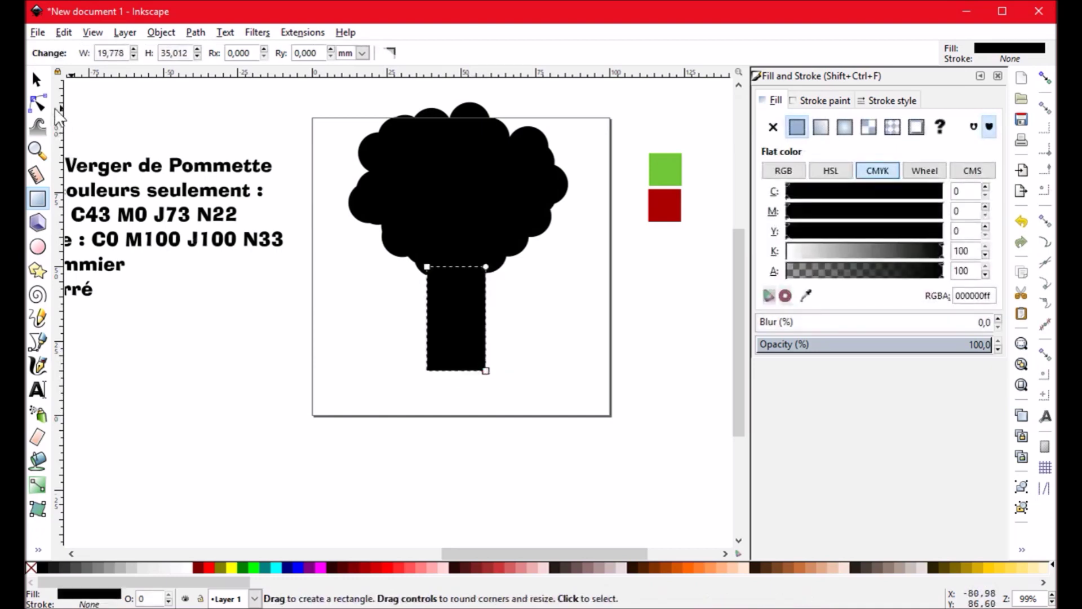
pyautogui.click(36, 80)
pyautogui.scroll(-3, 563, 327)
pyautogui.moveTo(451, 222); pyautogui.dragTo(457, 303)
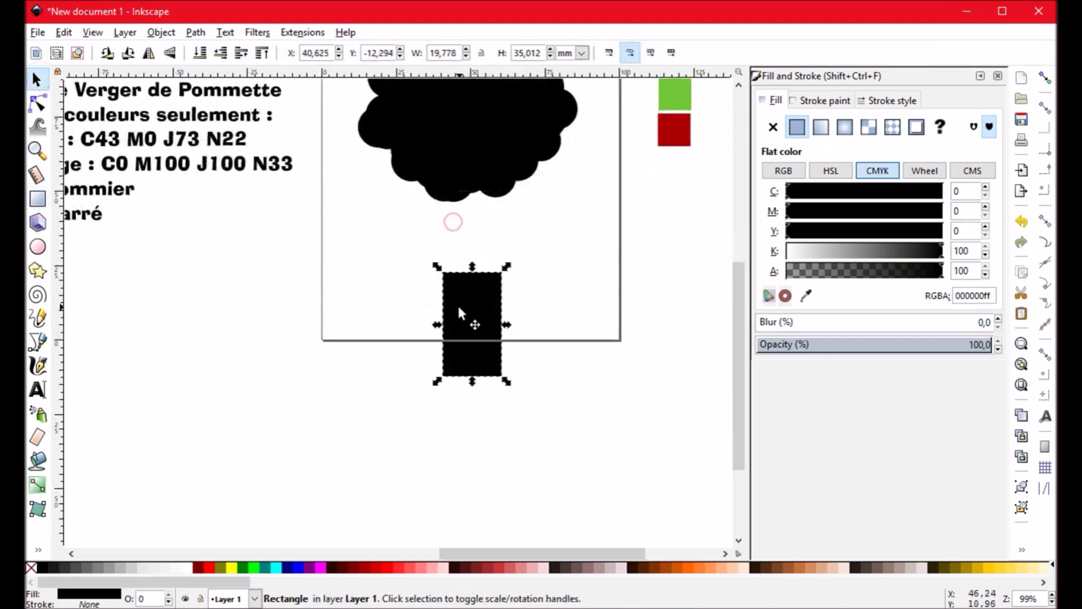
# Step: Try rounding the trunk rectangle's corners by about 4.5 mm, and make them sharp again
pyautogui.click(37, 103)
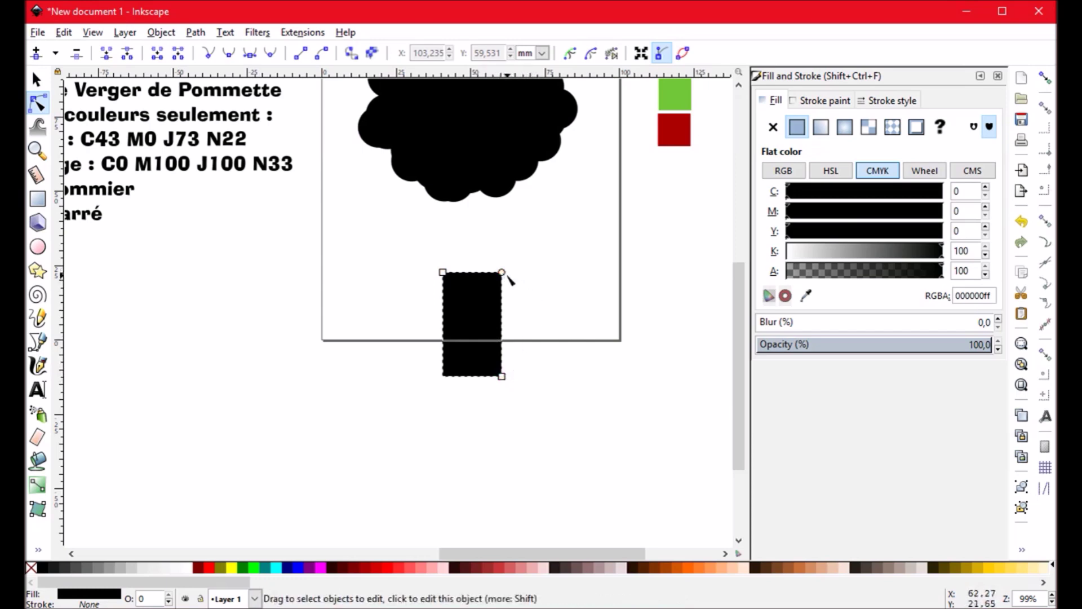
pyautogui.moveTo(502, 273)
pyautogui.mouseDown()
pyautogui.moveTo(500, 307)
pyautogui.moveTo(503, 273)
pyautogui.moveTo(502, 286)
pyautogui.mouseUp()
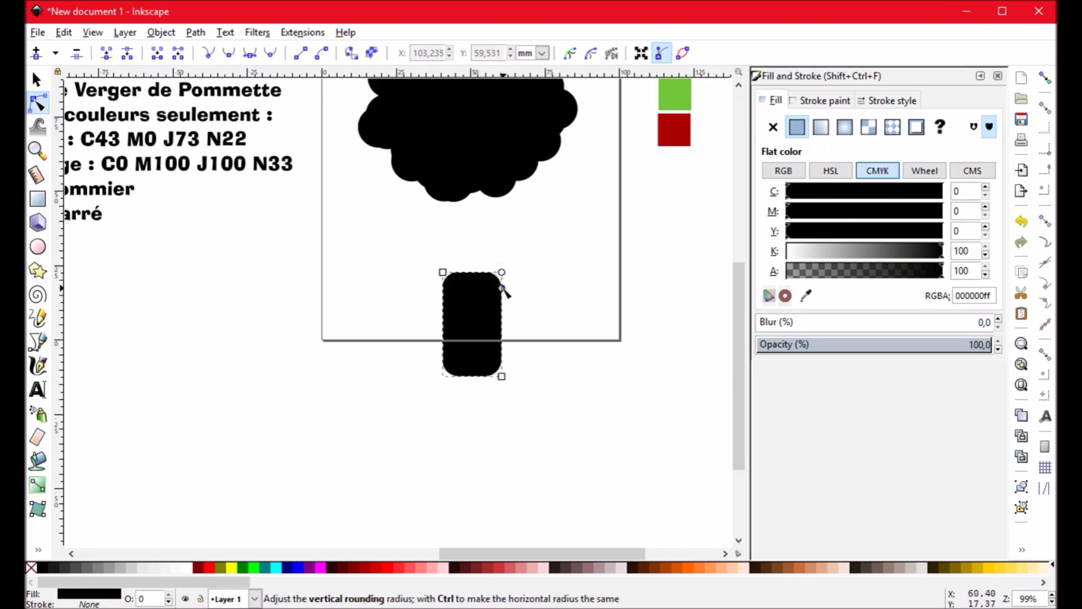
pyautogui.click(39, 194)
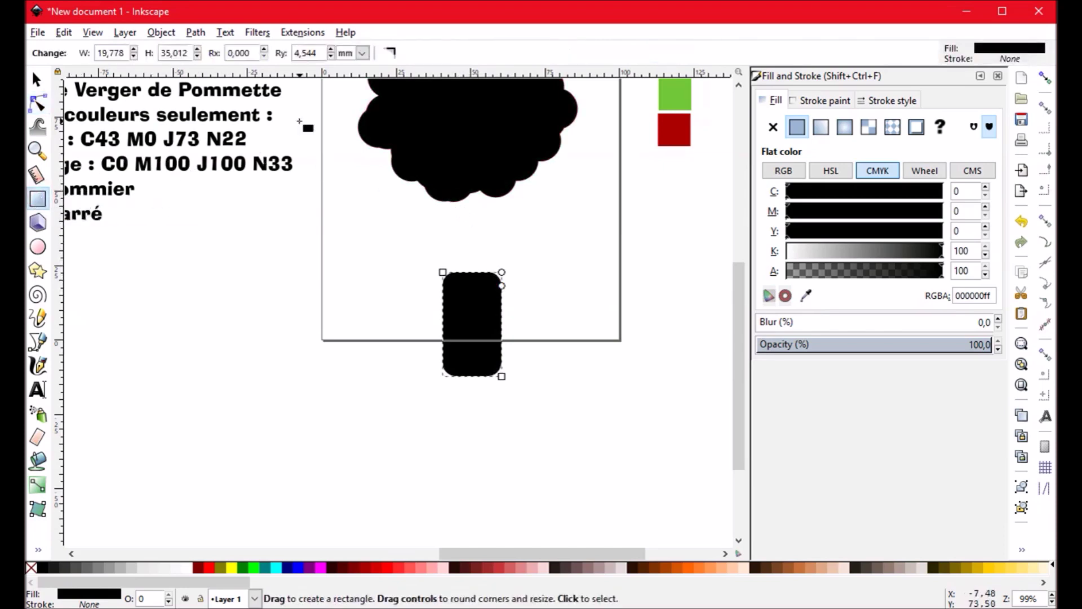
pyautogui.click(388, 53)
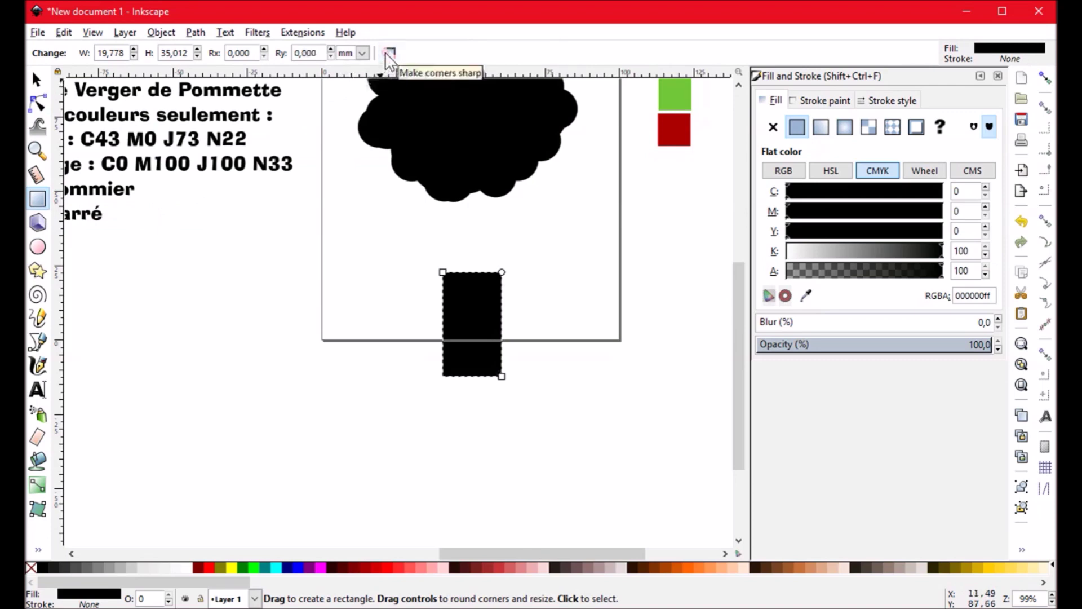
# Step: Convert the trunk rectangle to an editable path and shift its upper-right node very slightly outward
pyautogui.click(37, 103)
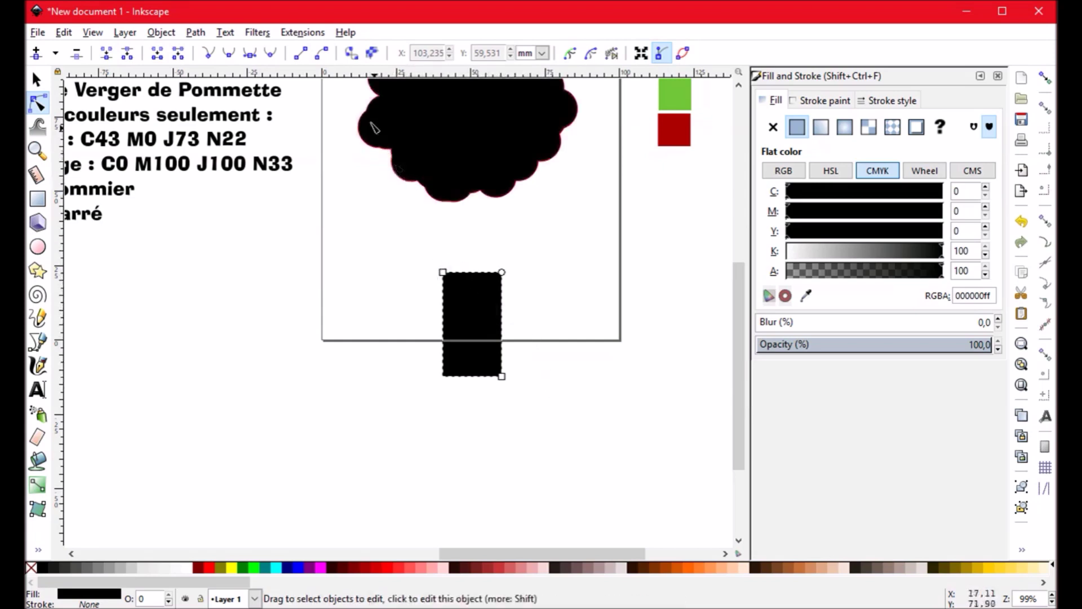
pyautogui.click(350, 54)
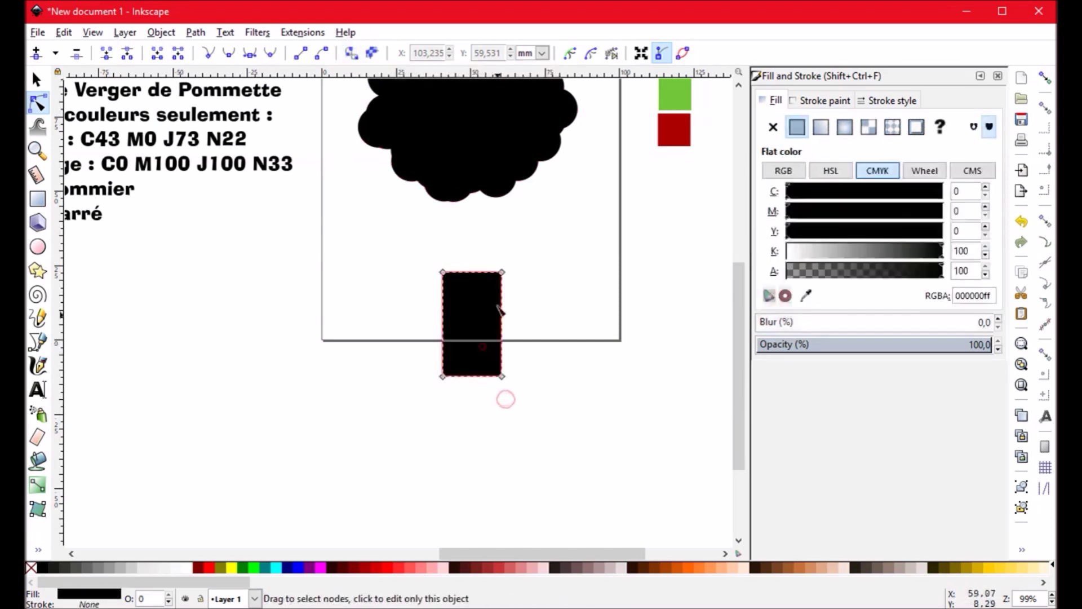
pyautogui.moveTo(501, 272)
pyautogui.mouseDown()
pyautogui.moveTo(563, 302)
pyautogui.moveTo(478, 338)
pyautogui.moveTo(457, 287)
pyautogui.moveTo(522, 237)
pyautogui.moveTo(420, 201)
pyautogui.moveTo(376, 411)
pyautogui.moveTo(527, 330)
pyautogui.moveTo(519, 260)
pyautogui.moveTo(504, 275)
pyautogui.mouseUp()
pyautogui.click(534, 304)
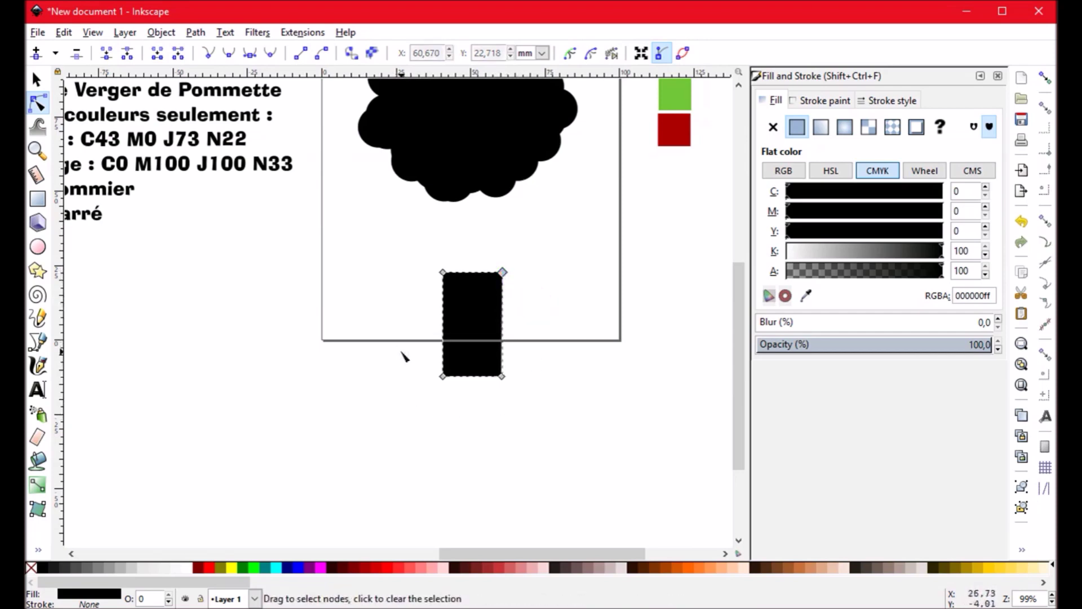
# Step: Lengthen the trunk to about 51.4 mm by moving its two bottom nodes down together
pyautogui.moveTo(409, 333); pyautogui.dragTo(541, 407)
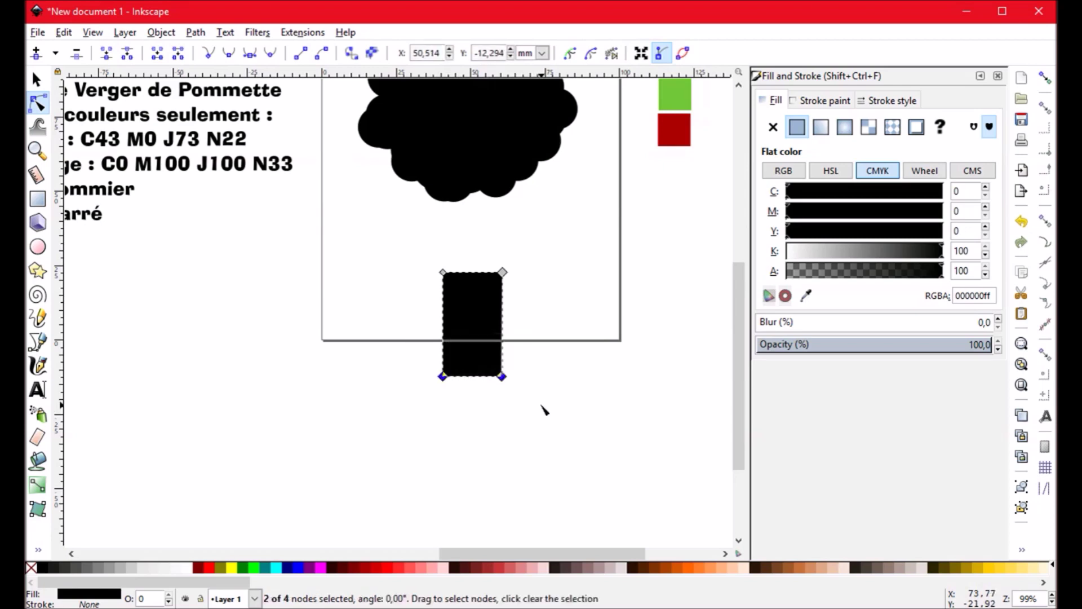
pyautogui.press('Down')
pyautogui.press('Down')
pyautogui.press('Down')
pyautogui.press('Down')
pyautogui.press('Down')
pyautogui.press('Down')
pyautogui.press('Down')
pyautogui.press('Down')
pyautogui.press('Down')
pyautogui.press('Down')
pyautogui.press('Down')
pyautogui.press('Down')
pyautogui.press('Down')
pyautogui.press('Down')
pyautogui.press('Down')
pyautogui.press('Down')
pyautogui.press('Down')
pyautogui.press('Down')
pyautogui.press('Down')
pyautogui.press('Down')
pyautogui.press('Down')
pyautogui.press('Down')
pyautogui.press('Down')
pyautogui.press('Down')
pyautogui.press('Down')
pyautogui.press('Down')
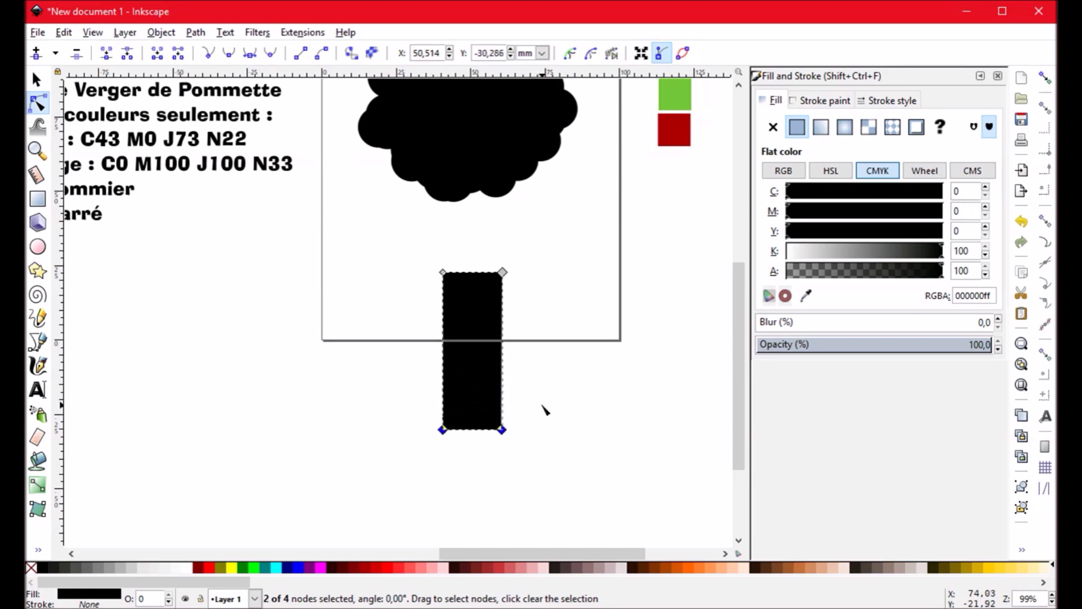
pyautogui.press('Down')
pyautogui.press('Up')
pyautogui.press('Up')
pyautogui.press('Up')
pyautogui.press('Up')
pyautogui.press('Up')
pyautogui.press('Up')
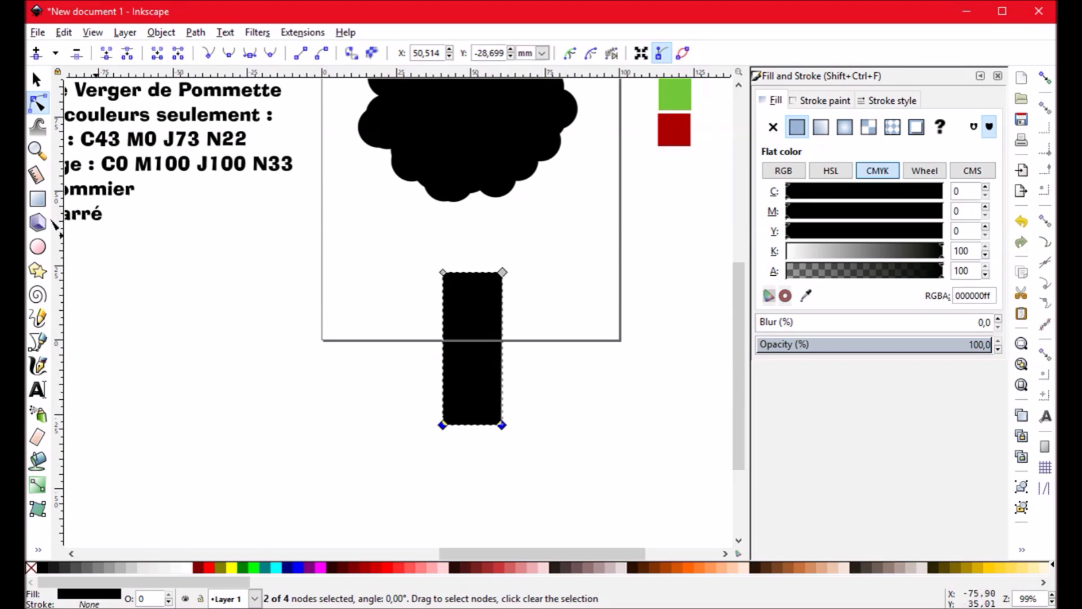
pyautogui.click(37, 80)
pyautogui.click(286, 364)
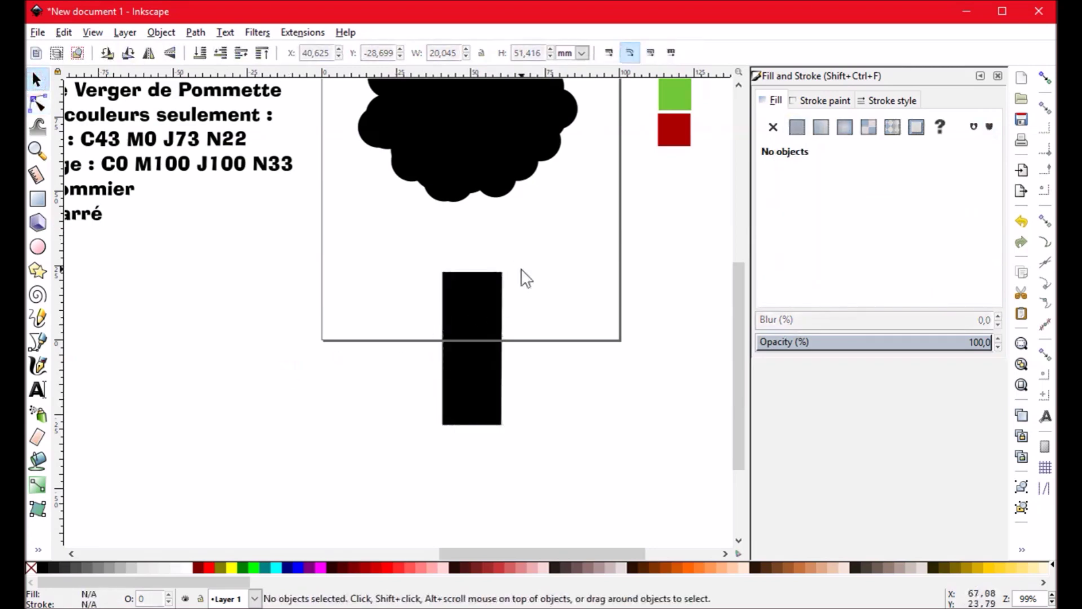
# Step: Draw a tall vertical ellipse about 23.5 by 83.1 mm over the trunk's right side and fill it with orange d45500
pyautogui.scroll(2, 523, 273)
pyautogui.scroll(-3, 524, 278)
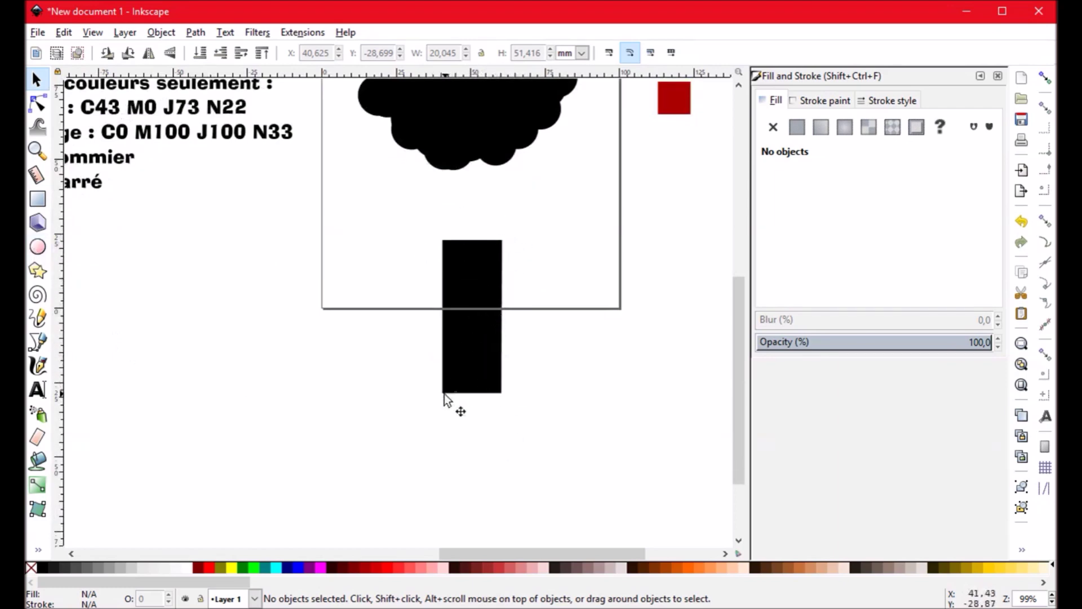
pyautogui.click(38, 248)
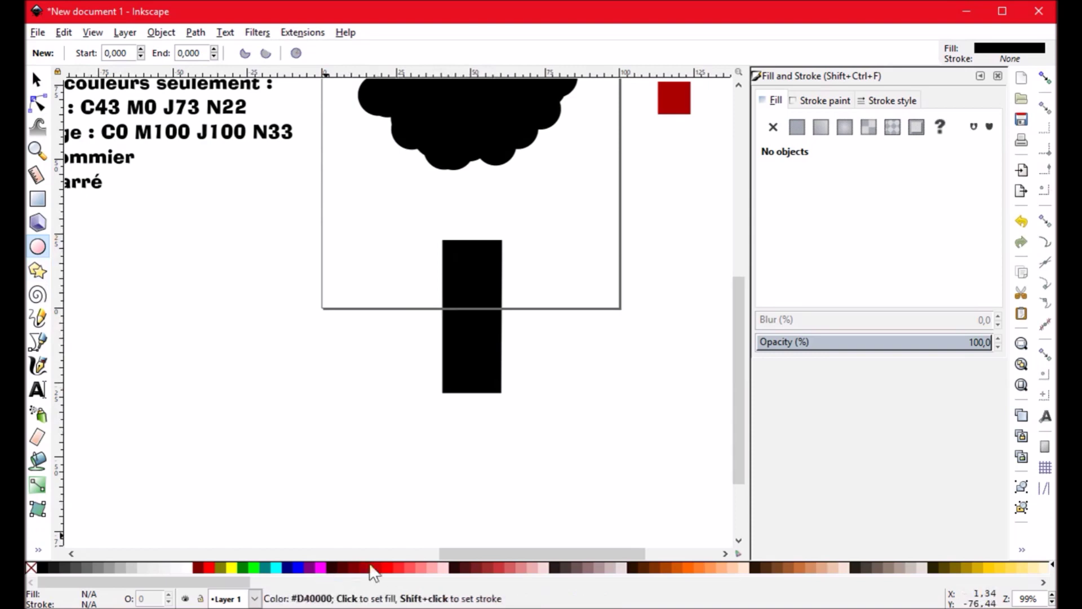
pyautogui.moveTo(475, 196)
pyautogui.mouseDown()
pyautogui.moveTo(516, 379)
pyautogui.moveTo(547, 444)
pyautogui.mouseUp()
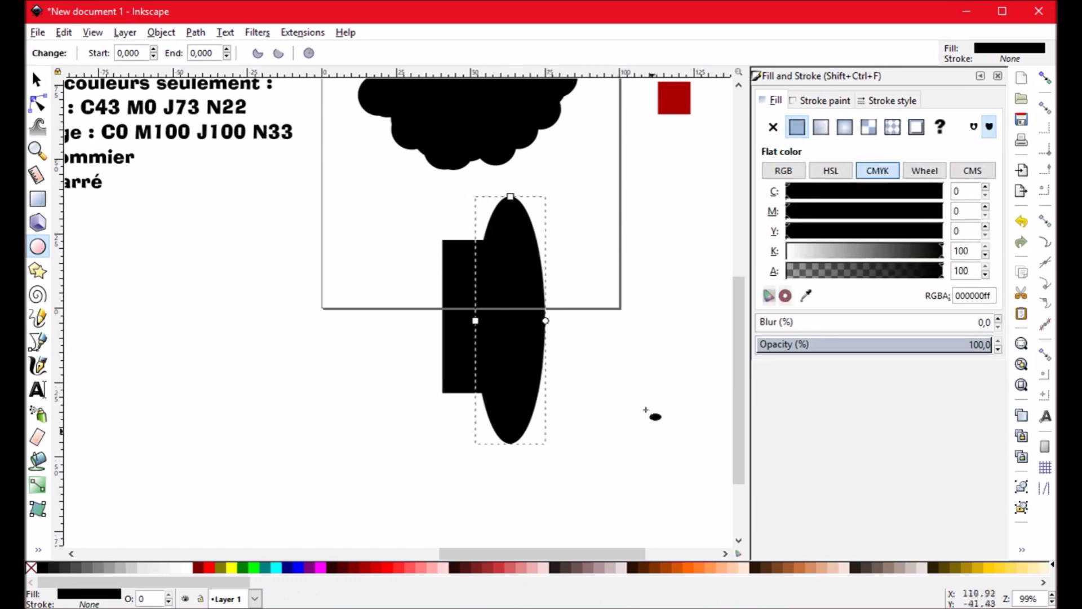
pyautogui.click(679, 567)
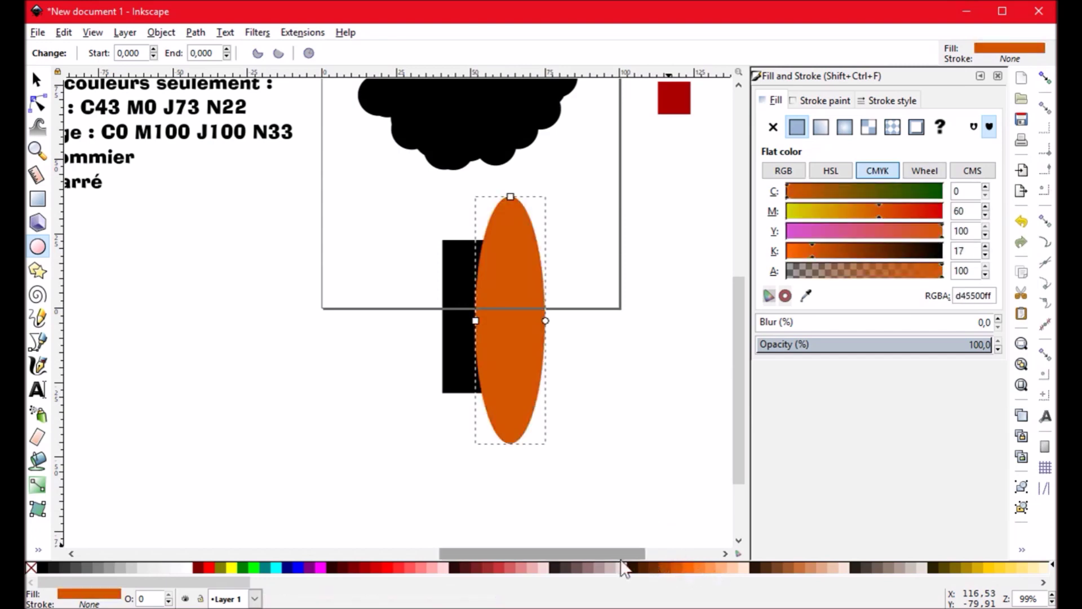
pyautogui.press('s')
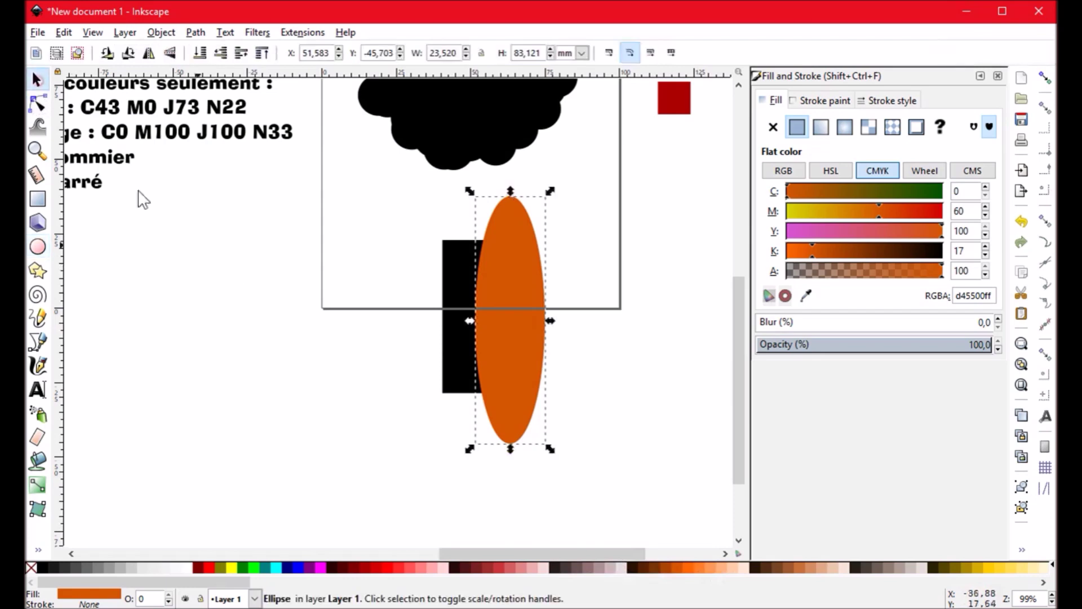
pyautogui.click(314, 321)
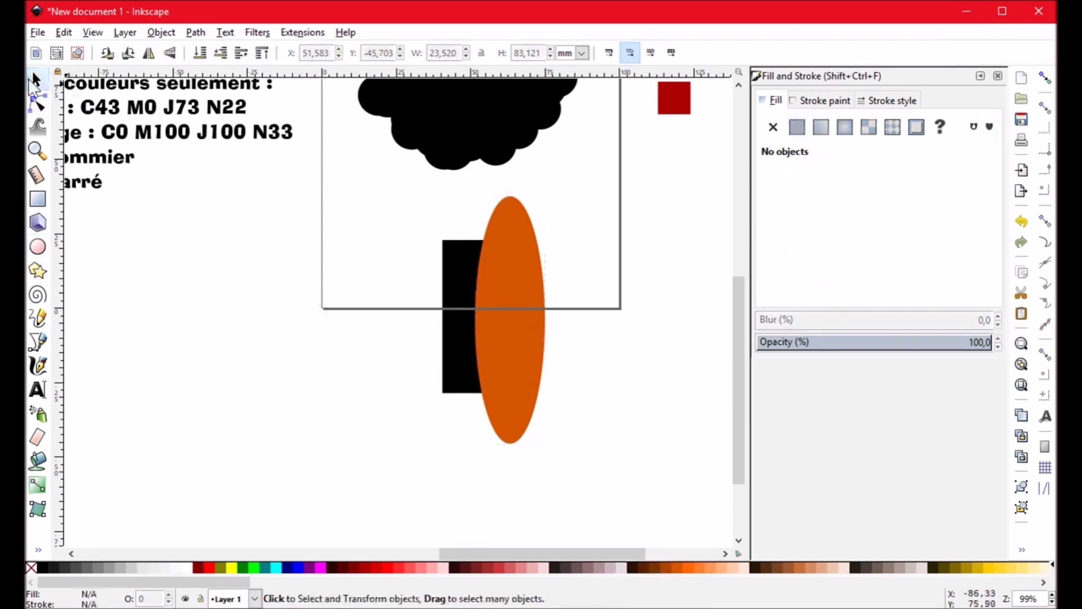
# Step: Move the orange ellipse up and slightly left so it covers the trunk's whole right edge, keeping it selected
pyautogui.moveTo(527, 273)
pyautogui.mouseDown()
pyautogui.moveTo(565, 276)
pyautogui.moveTo(530, 279)
pyautogui.moveTo(529, 232)
pyautogui.mouseUp()
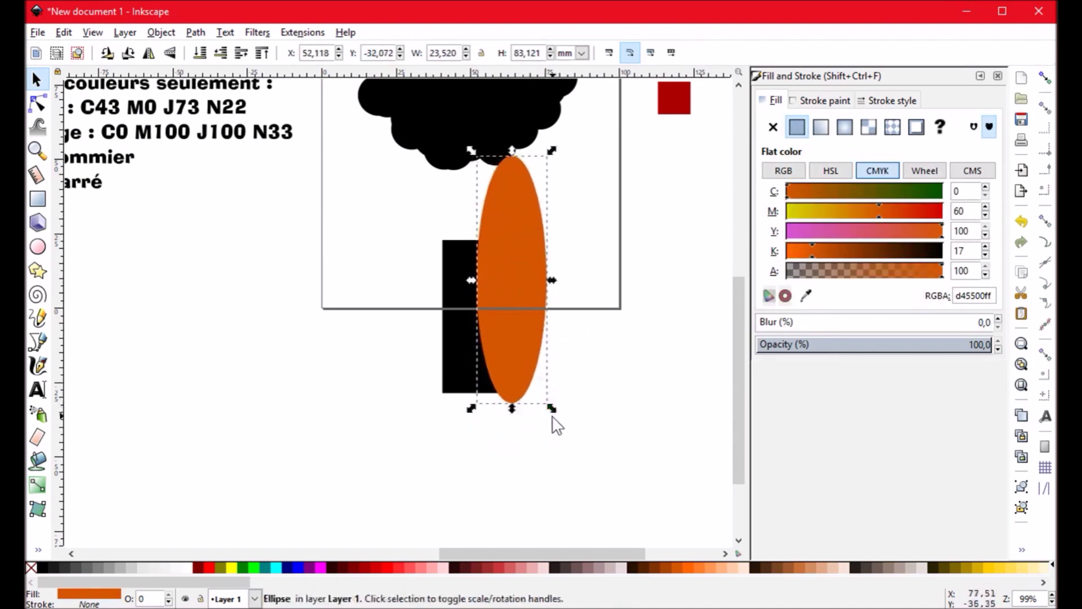
pyautogui.moveTo(512, 312)
pyautogui.mouseDown()
pyautogui.moveTo(519, 319)
pyautogui.moveTo(508, 321)
pyautogui.mouseUp()
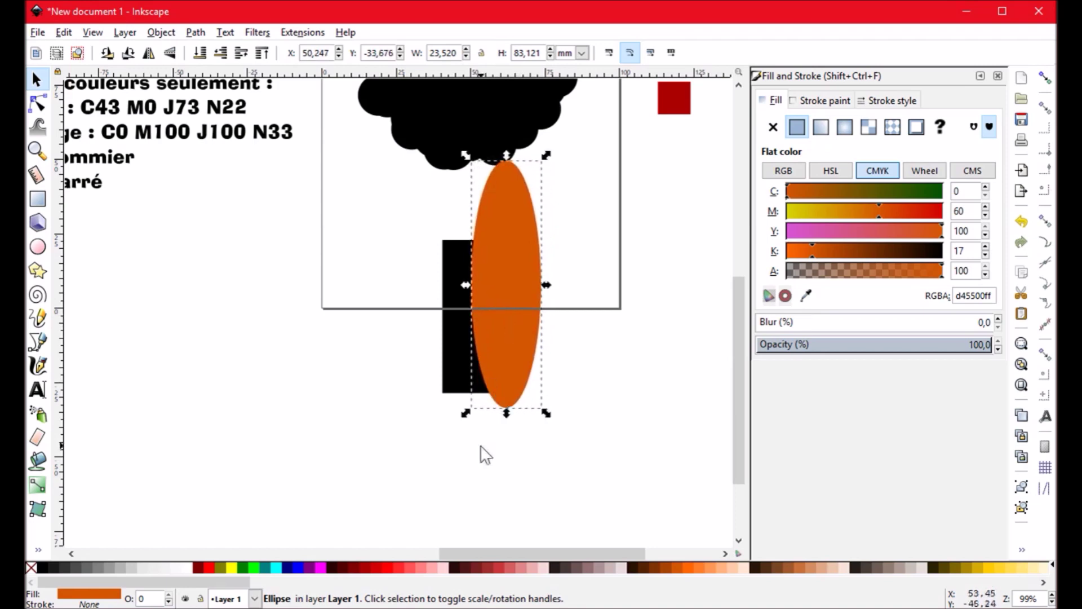
pyautogui.click(561, 402)
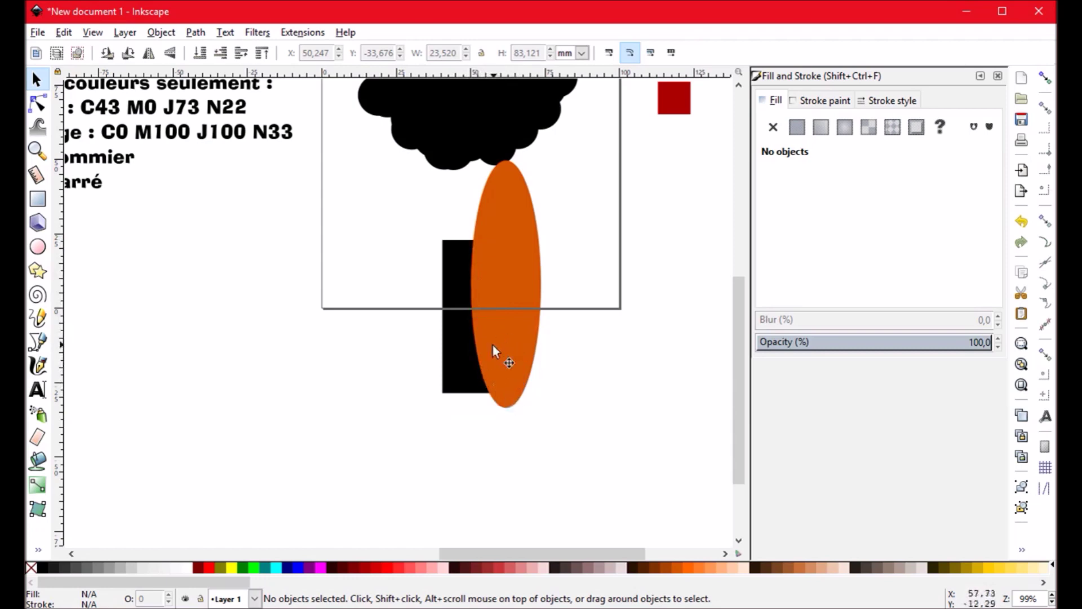
pyautogui.click(512, 336)
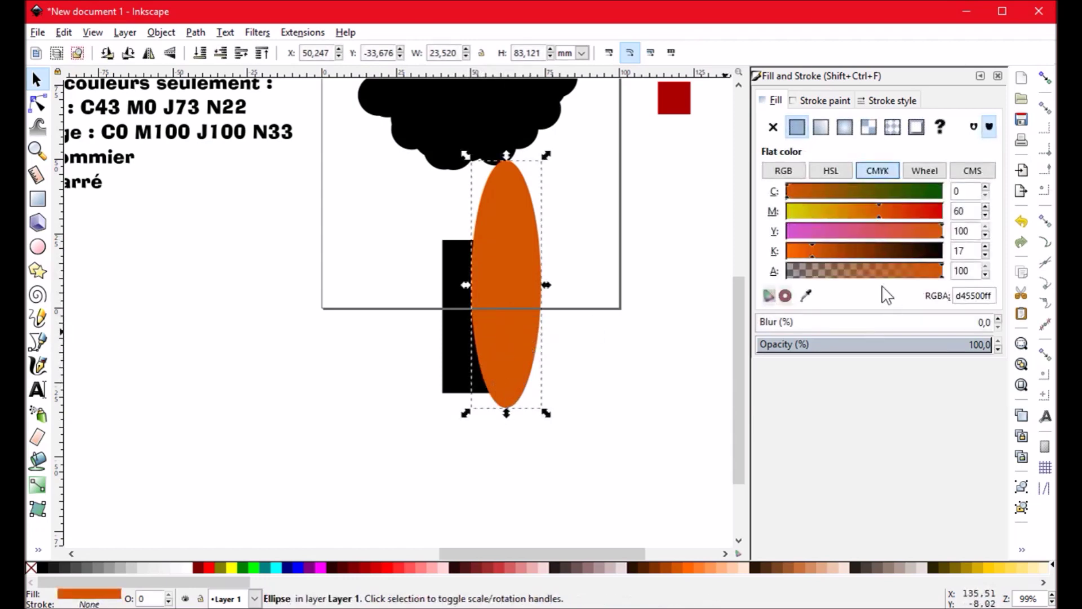
# Step: Lower the orange ellipse's opacity to about 73.6% so the trunk shows through it, and deselect it
pyautogui.moveTo(891, 275)
pyautogui.mouseDown()
pyautogui.moveTo(861, 275)
pyautogui.moveTo(946, 268)
pyautogui.mouseUp()
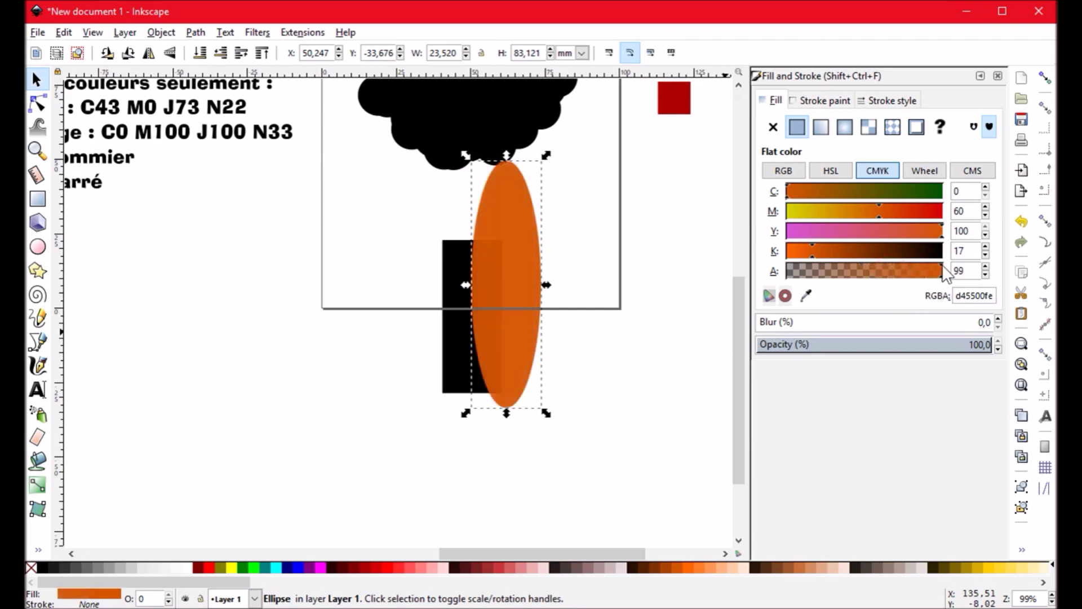
pyautogui.moveTo(955, 346); pyautogui.dragTo(889, 349)
pyautogui.moveTo(973, 343); pyautogui.dragTo(929, 343)
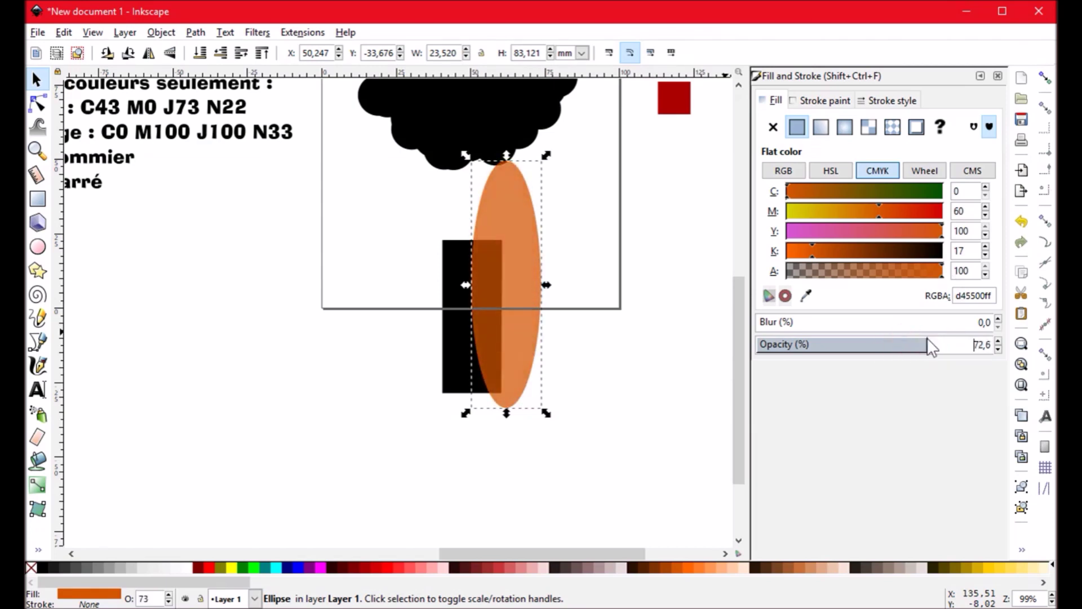
pyautogui.click(623, 397)
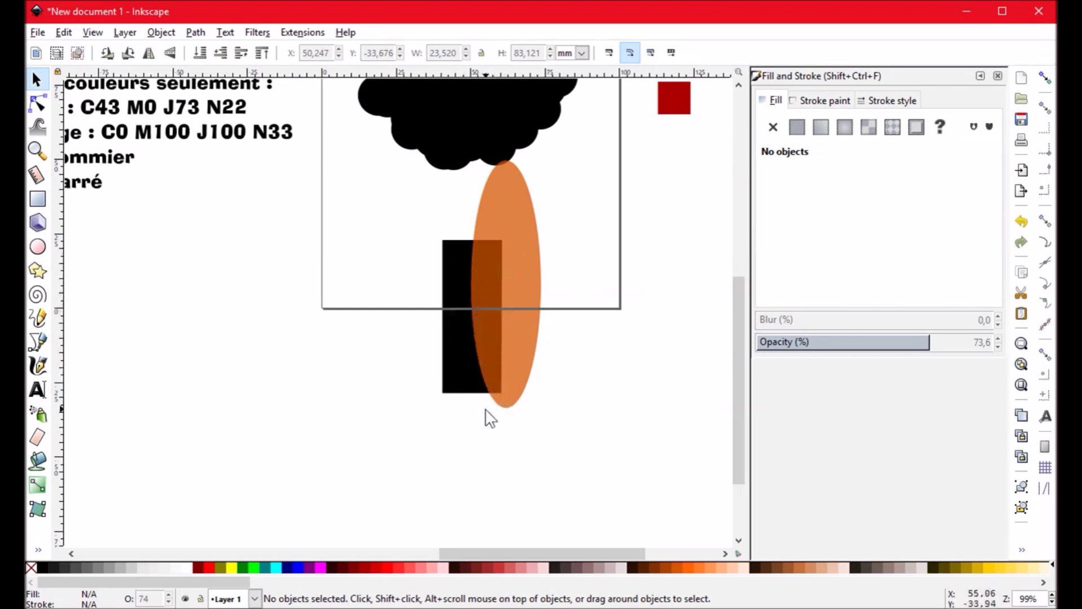
# Step: Select the ellipse and the trunk together and move them down about 11 mm and slightly left
pyautogui.click(499, 277)
pyautogui.click(334, 297)
pyautogui.moveTo(628, 451); pyautogui.dragTo(514, 506)
pyautogui.press('shift')
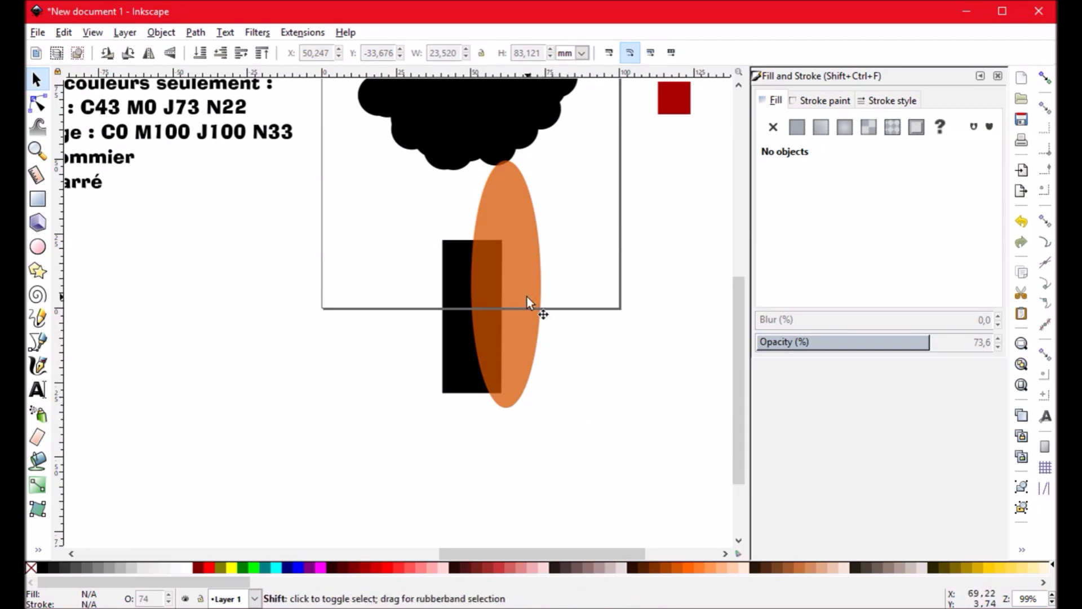
pyautogui.keyDown('shift'); pyautogui.click(527, 297); pyautogui.keyUp('shift')
pyautogui.keyDown('shift'); pyautogui.click(445, 347); pyautogui.keyUp('shift')
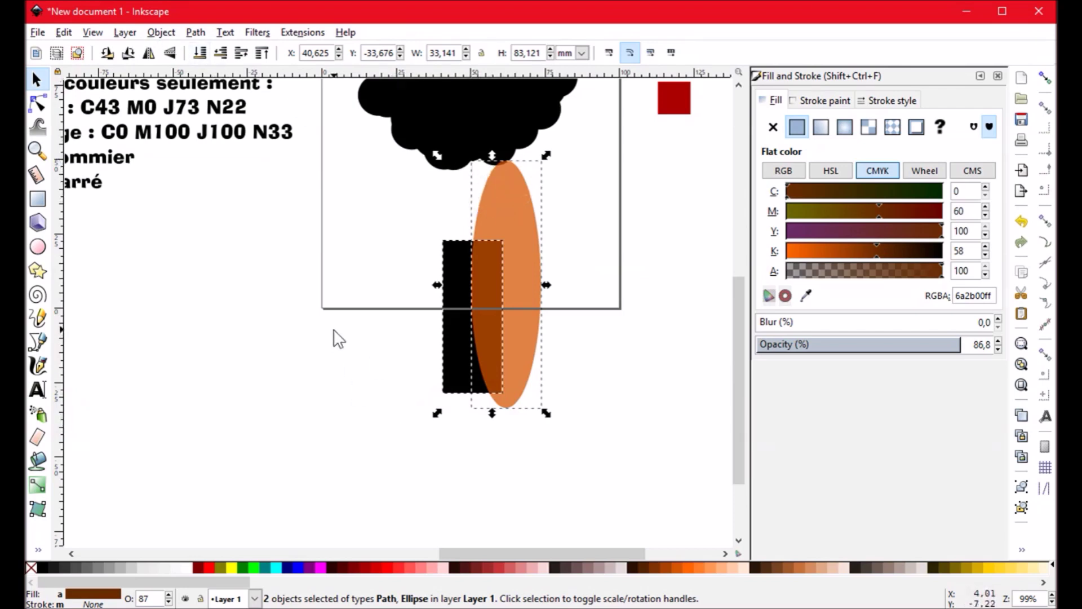
pyautogui.moveTo(488, 312); pyautogui.dragTo(482, 333)
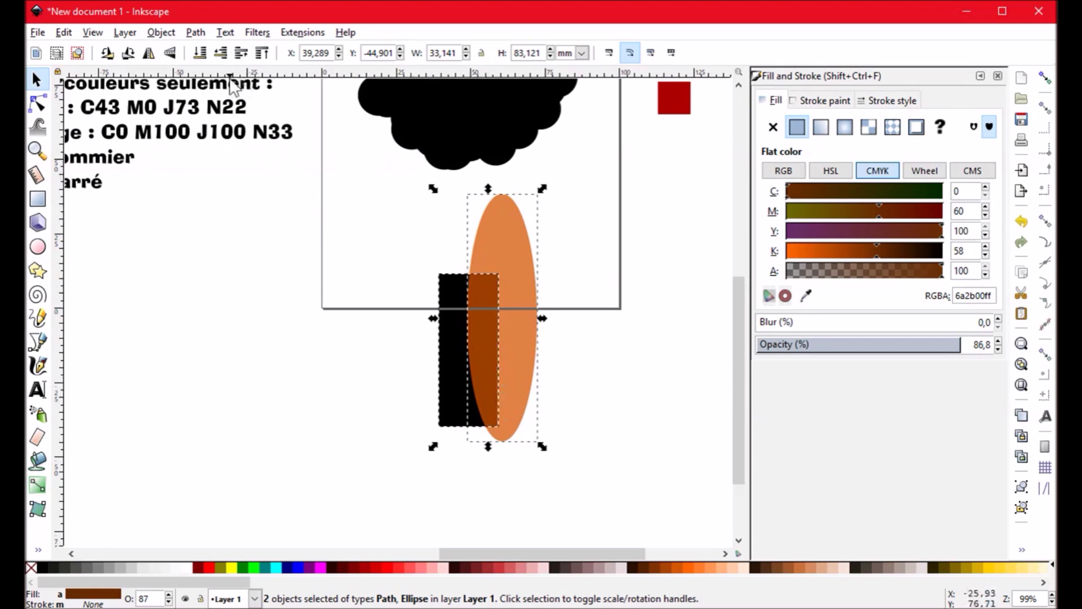
# Step: Subtract the ellipse from the trunk with Difference and move the cut trunk up and slightly right
pyautogui.click(197, 32)
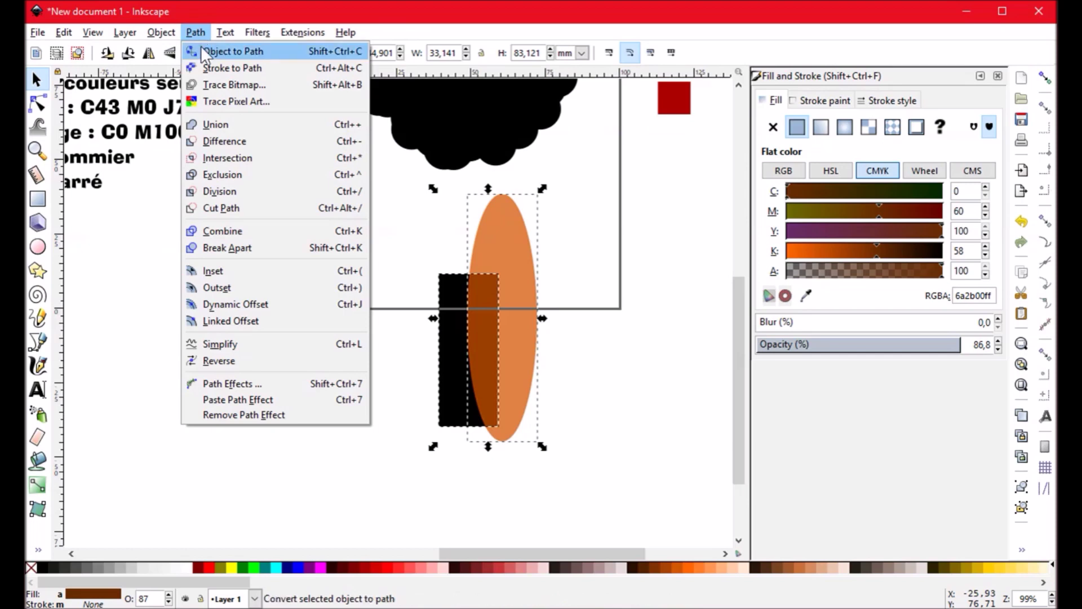
pyautogui.click(226, 143)
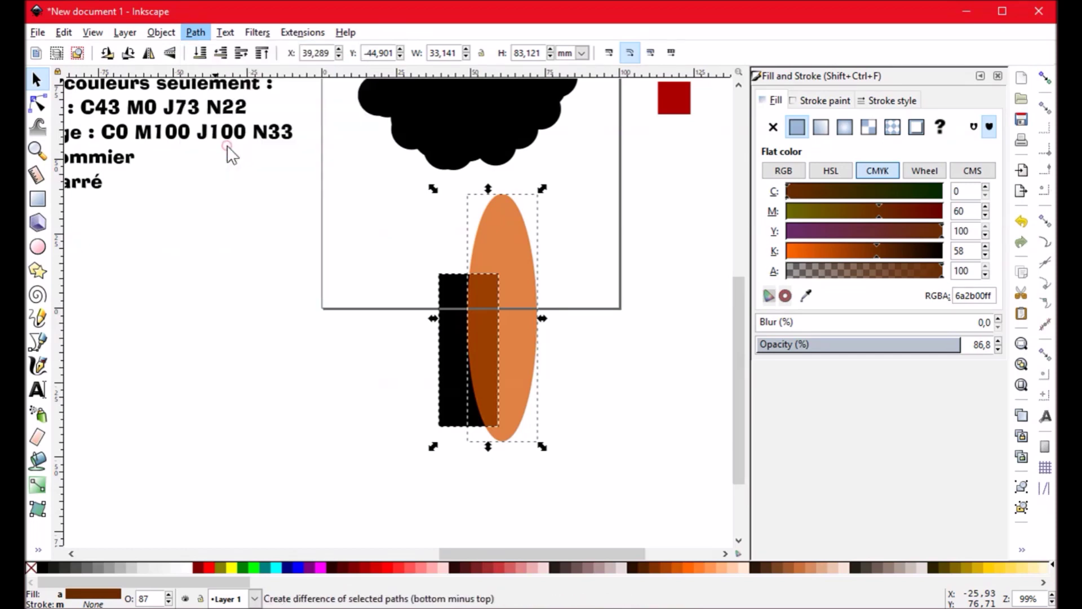
pyautogui.click(313, 332)
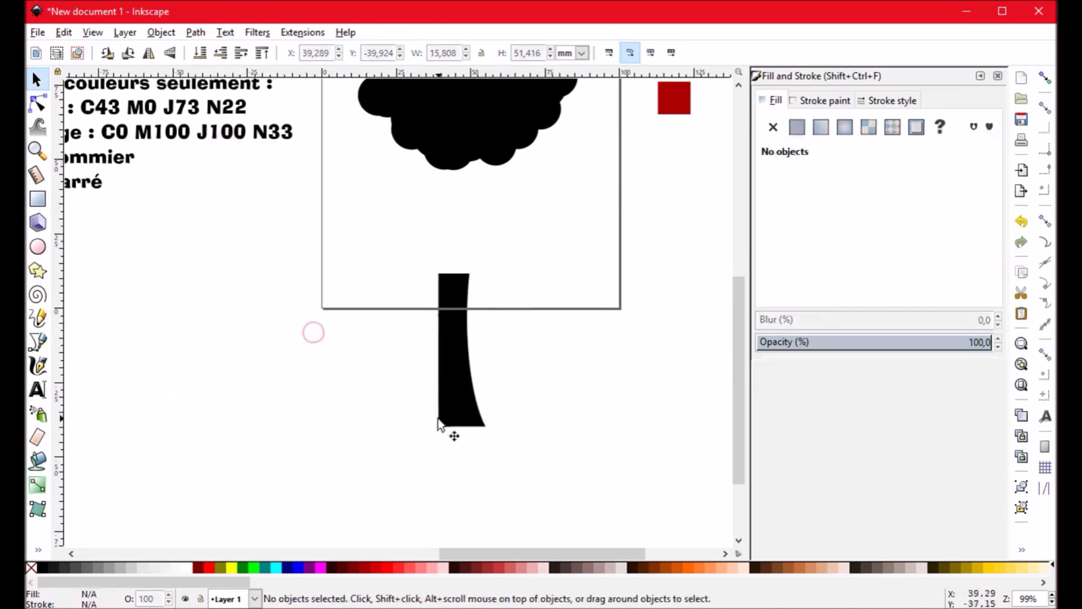
pyautogui.moveTo(444, 404); pyautogui.dragTo(475, 361)
pyautogui.click(442, 437)
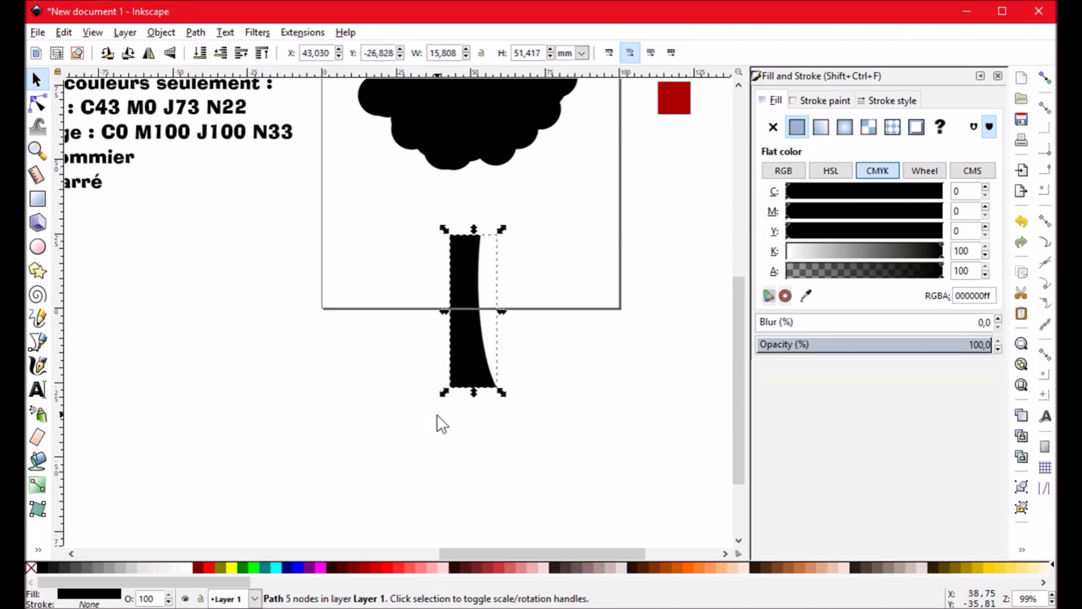
pyautogui.click(381, 417)
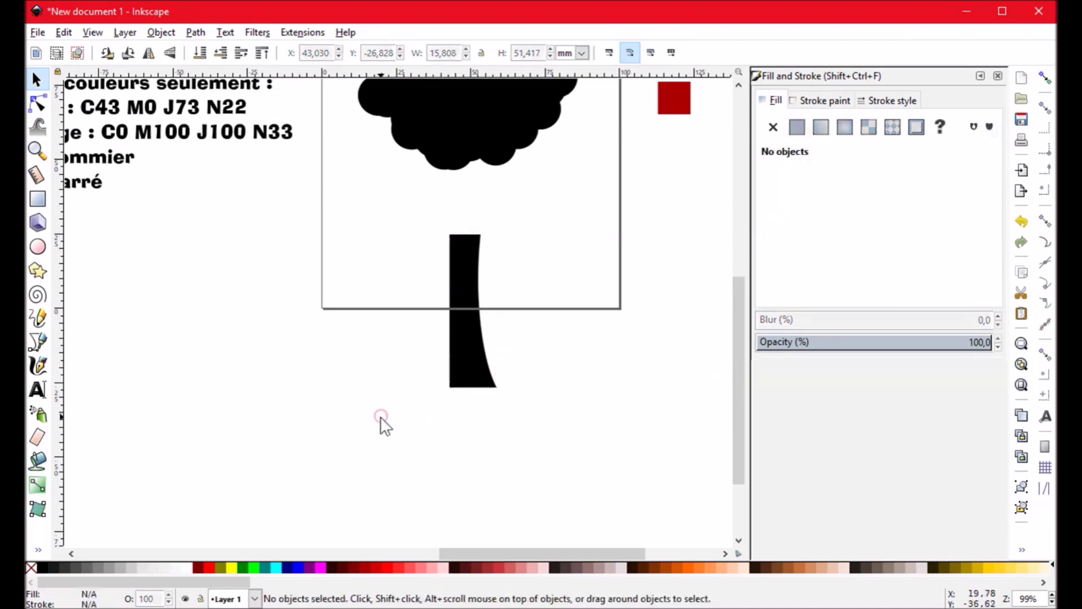
# Step: Undo the cut trunk's move and the Difference operation
pyautogui.hotkey('ctrl', 'z')
pyautogui.hotkey('ctrl', 'z')
pyautogui.hotkey('ctrl', 'z')
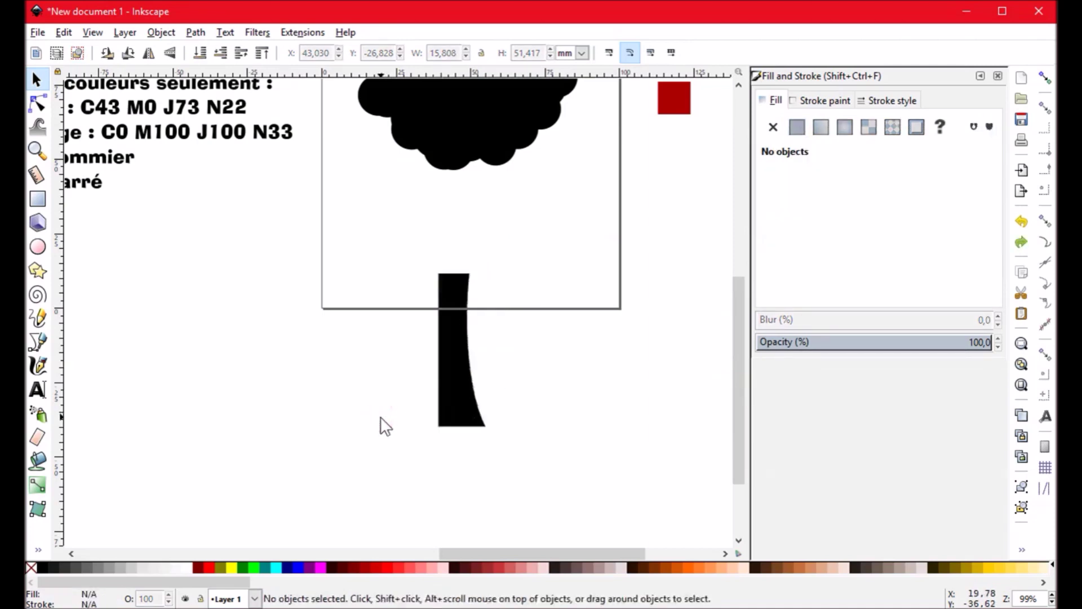
pyautogui.click(371, 416)
# Step: Select the trunk and the ellipse and cut the trunk's right edge into a concave curve with Difference
pyautogui.moveTo(592, 457)
pyautogui.mouseDown()
pyautogui.moveTo(584, 439)
pyautogui.moveTo(603, 387)
pyautogui.mouseUp()
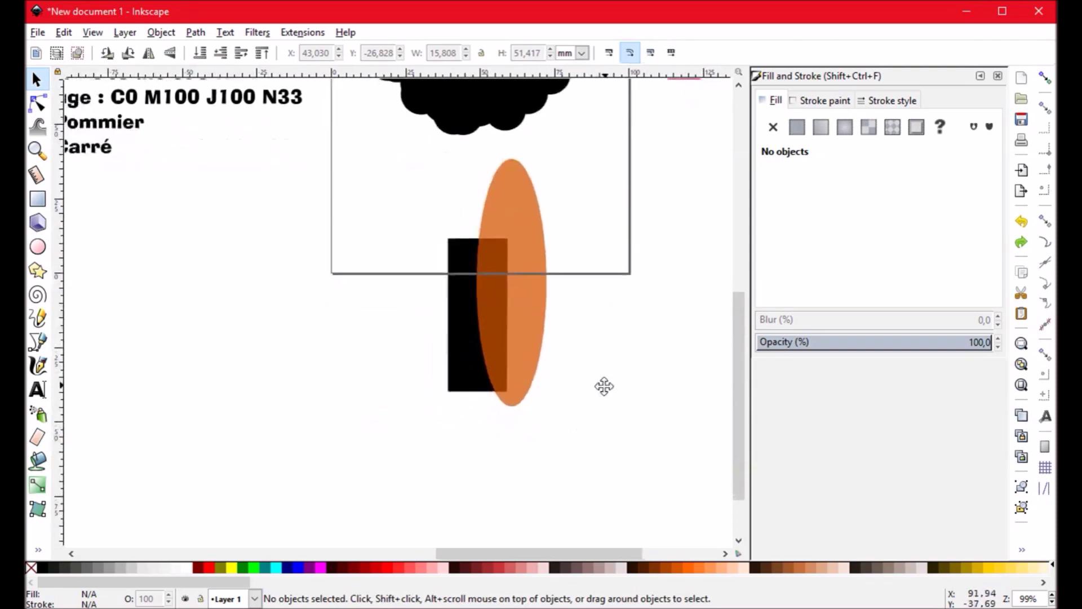
pyautogui.keyDown('shift'); pyautogui.click(468, 372); pyautogui.keyUp('shift')
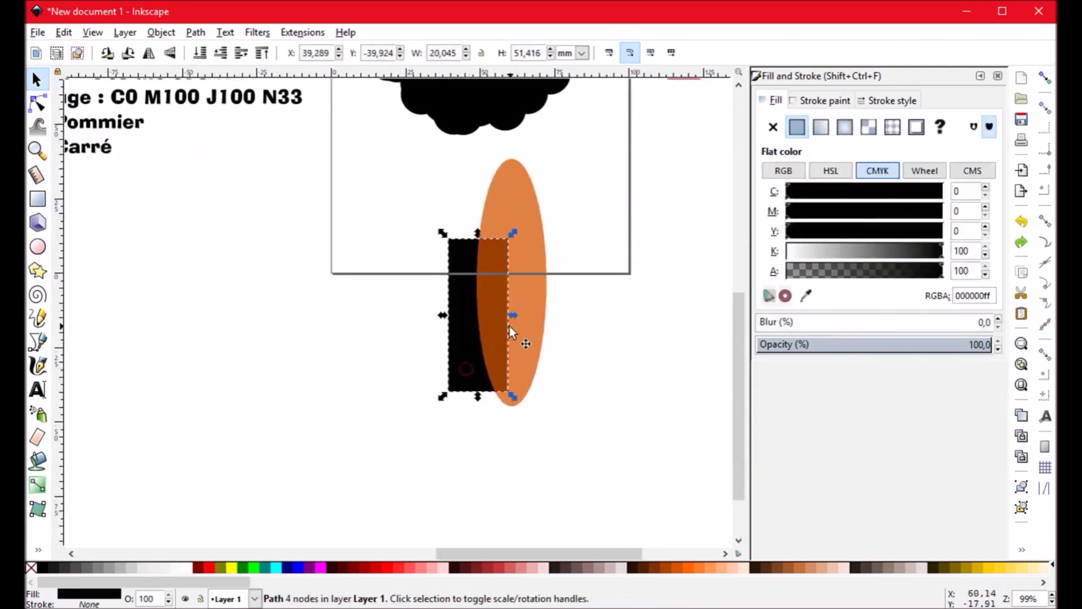
pyautogui.keyDown('shift'); pyautogui.click(518, 326); pyautogui.keyUp('shift')
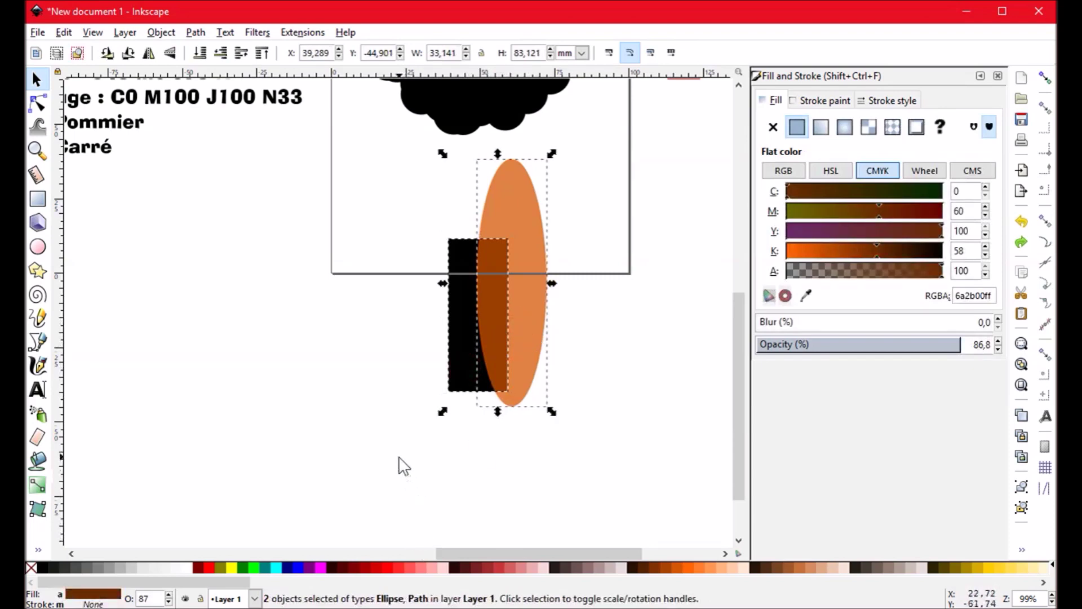
pyautogui.press('ctrl')
pyautogui.hotkey('ctrl', '-')
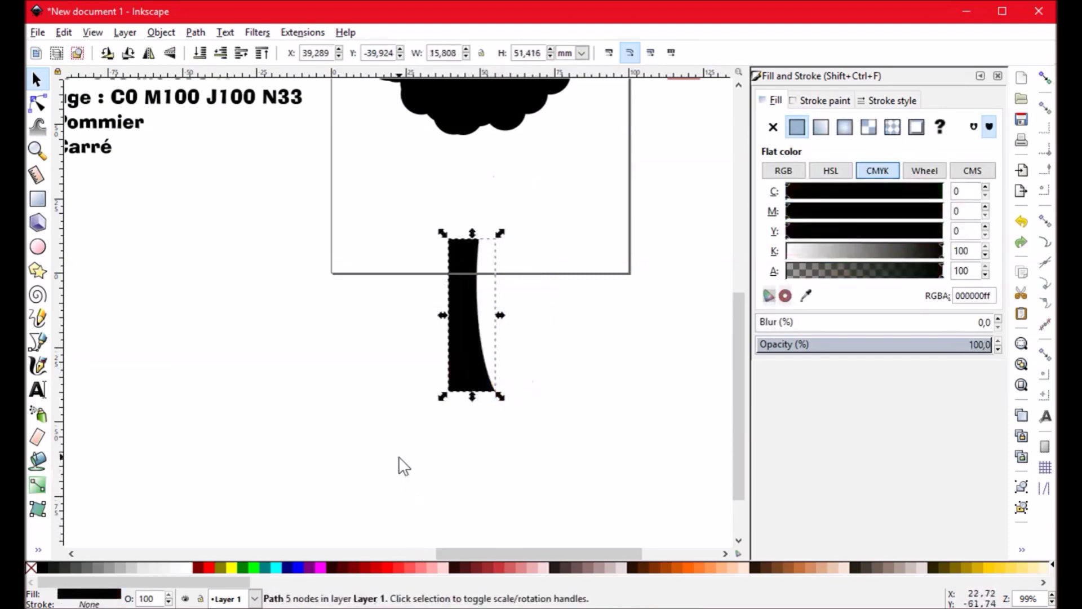
pyautogui.click(607, 337)
pyautogui.moveTo(556, 330); pyautogui.dragTo(523, 300)
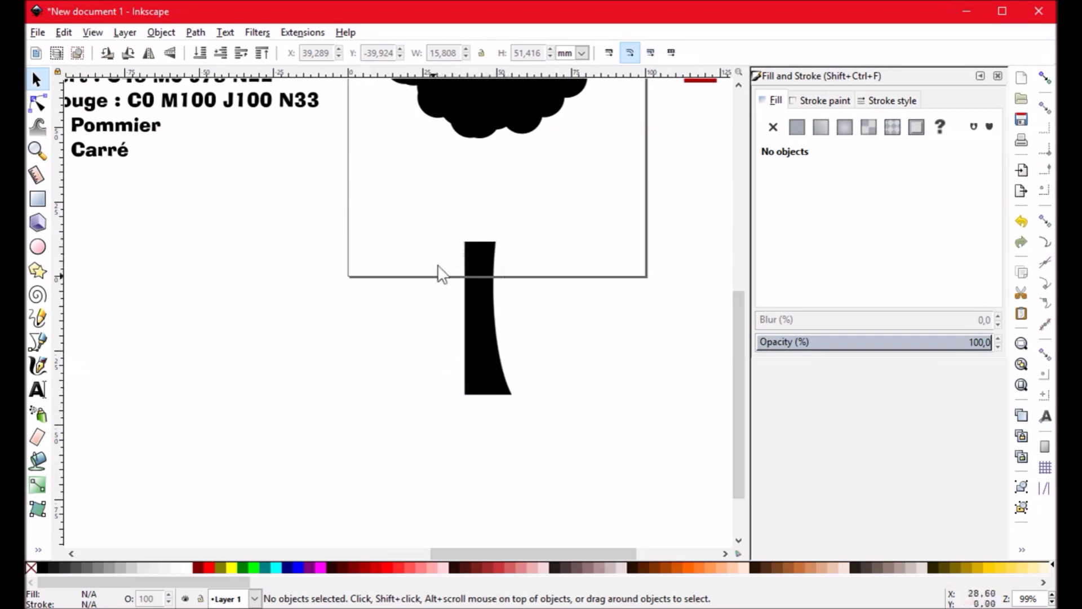
# Step: Duplicate the curved trunk half, flip the copy horizontally and fill it with yellow d4aa00
pyautogui.click(482, 359)
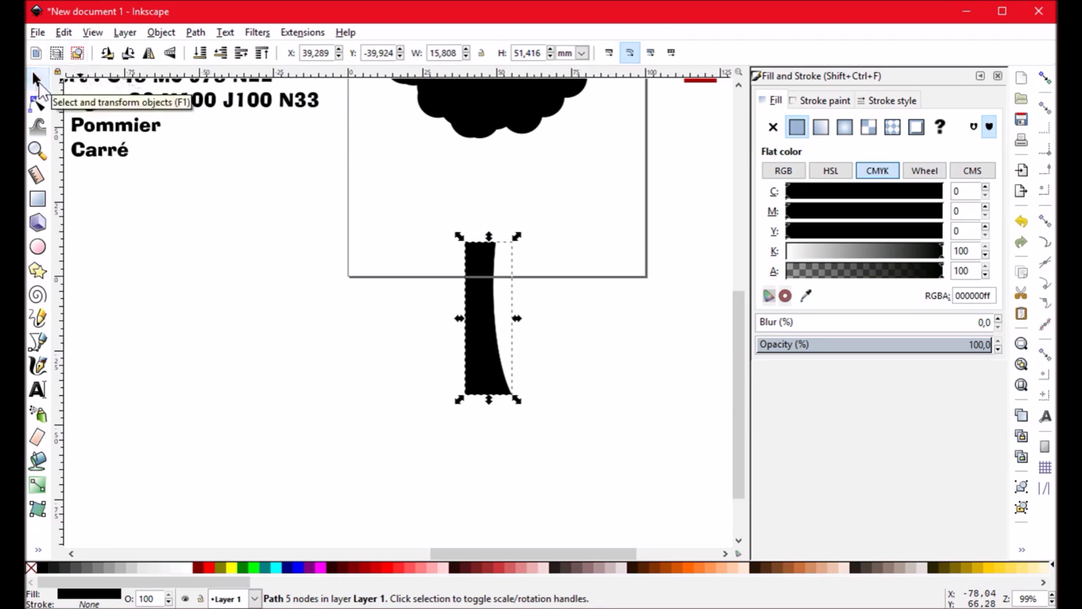
pyautogui.click(148, 53)
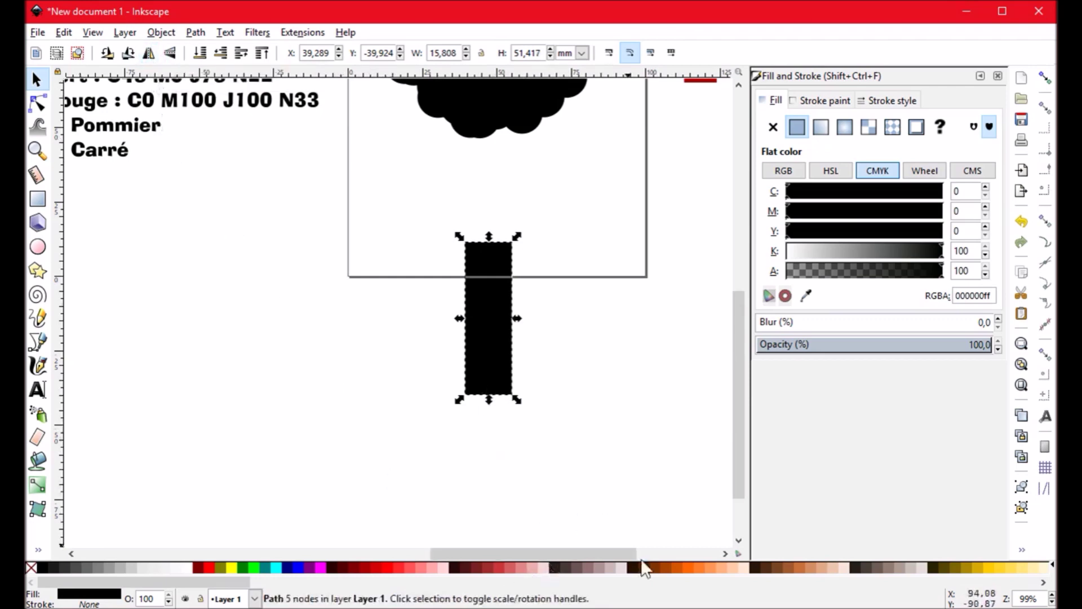
pyautogui.click(979, 566)
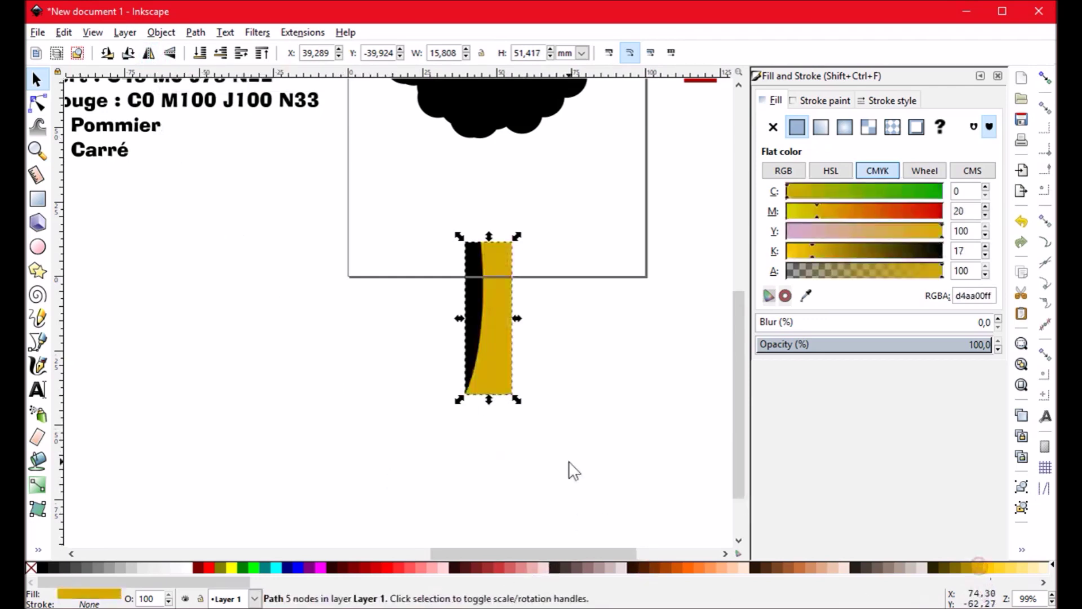
# Step: Move the yellow copy left beside the black half, leaving their straight inner edges slightly overlapping
pyautogui.moveTo(498, 381); pyautogui.dragTo(452, 379)
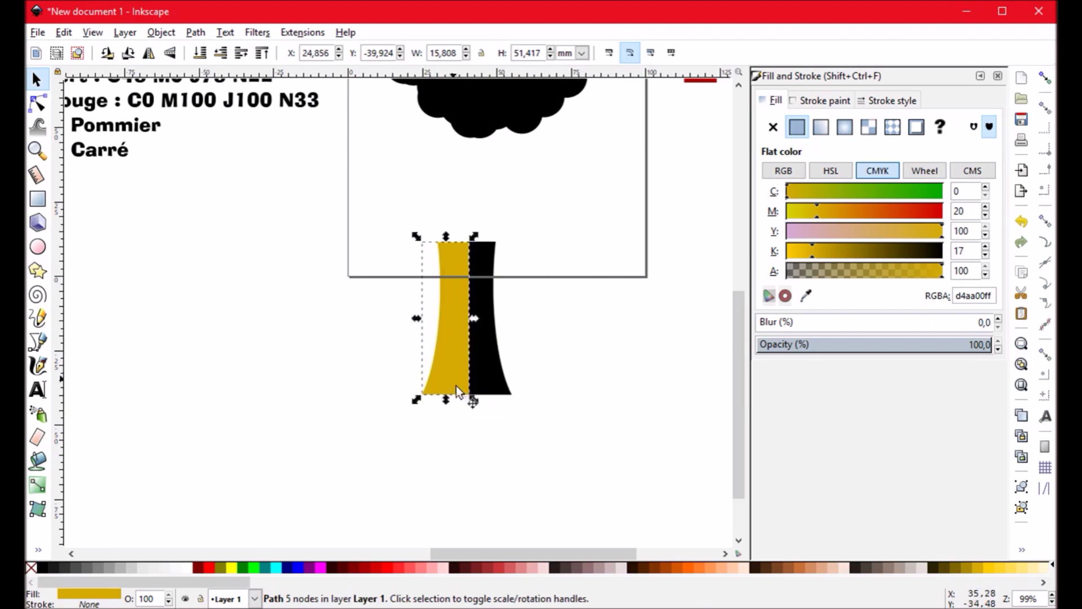
pyautogui.click(490, 427)
pyautogui.scroll(3, 492, 434)
pyautogui.scroll(1, 491, 417)
pyautogui.hscroll(-2, 491, 417)
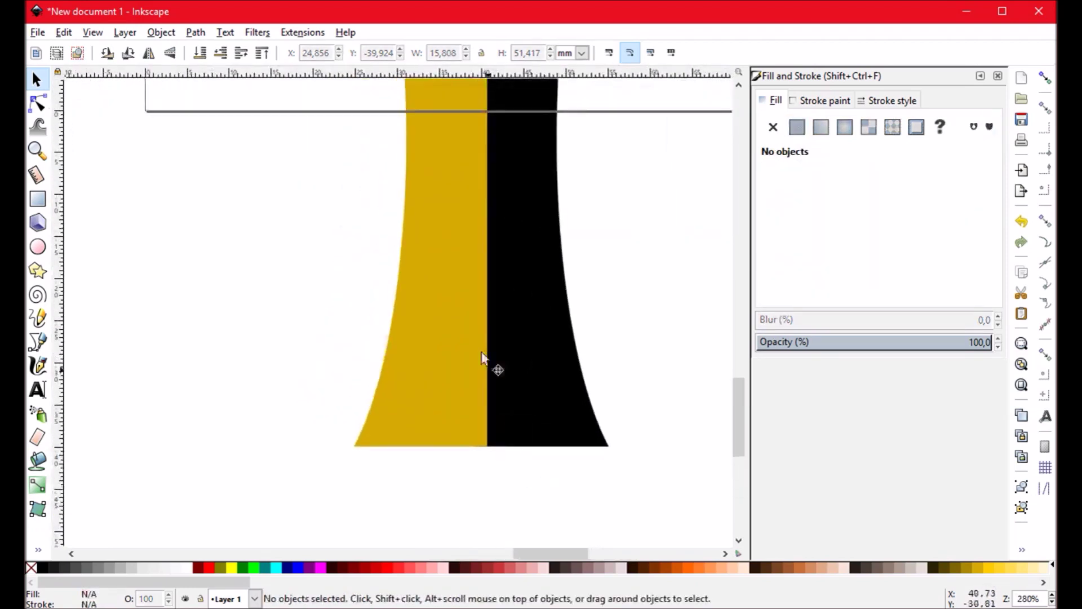
pyautogui.moveTo(439, 338)
pyautogui.mouseDown()
pyautogui.moveTo(426, 335)
pyautogui.moveTo(441, 332)
pyautogui.mouseUp()
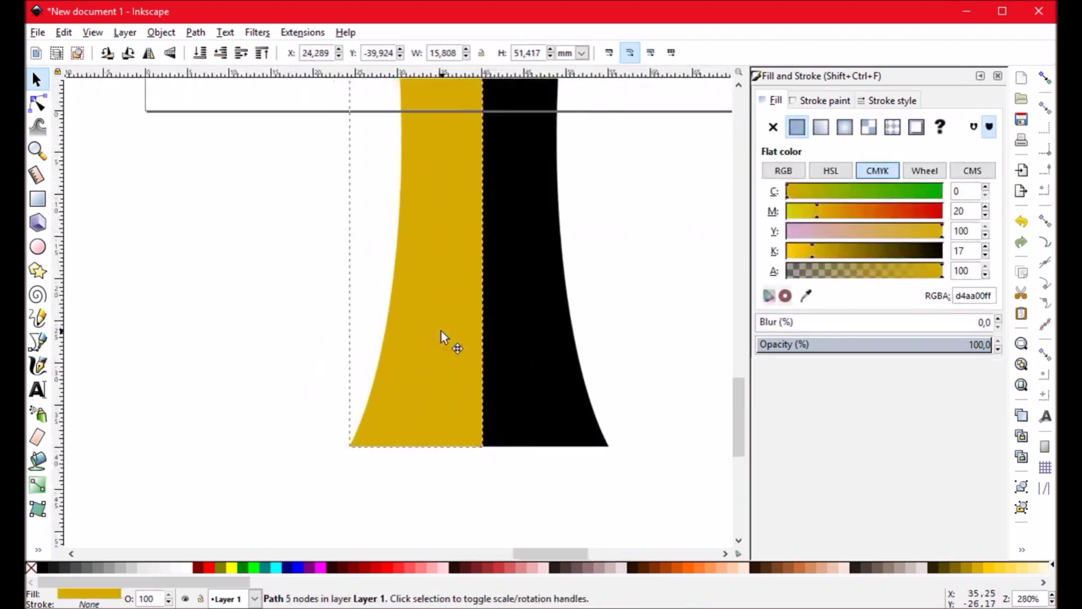
pyautogui.click(525, 488)
pyautogui.scroll(-3, 525, 488)
pyautogui.scroll(1, 588, 469)
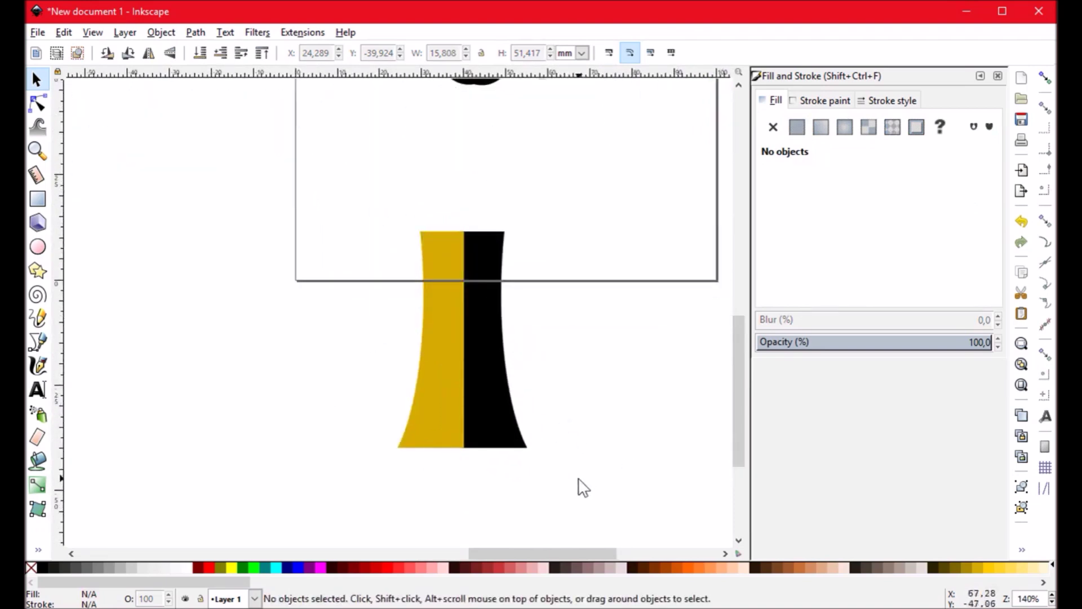
# Step: Select both trunk halves and merge them into a single trunk shape with Union
pyautogui.moveTo(582, 491); pyautogui.dragTo(236, 194)
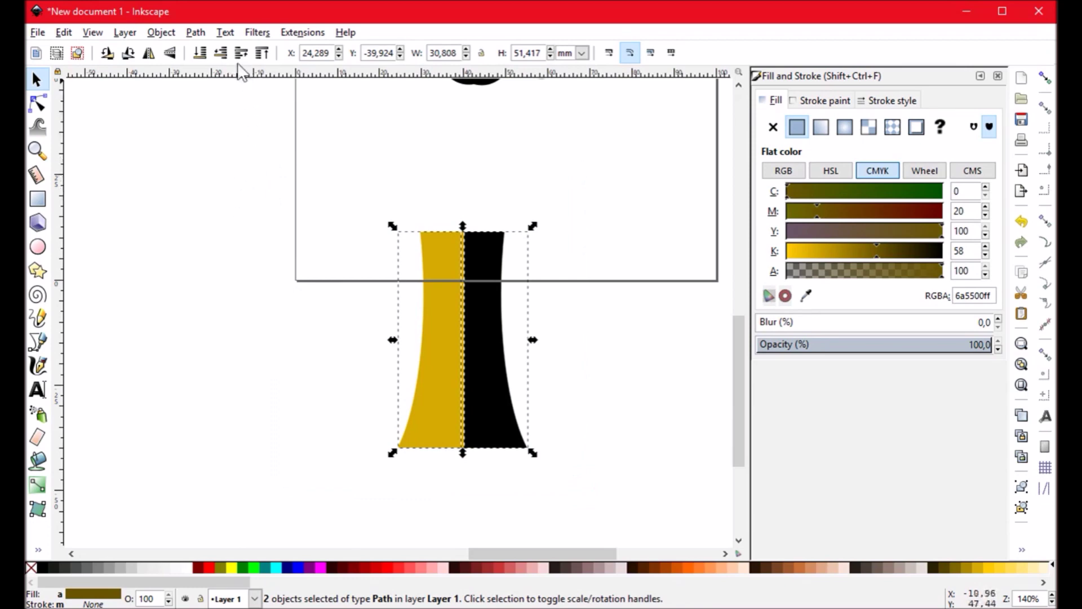
pyautogui.click(194, 33)
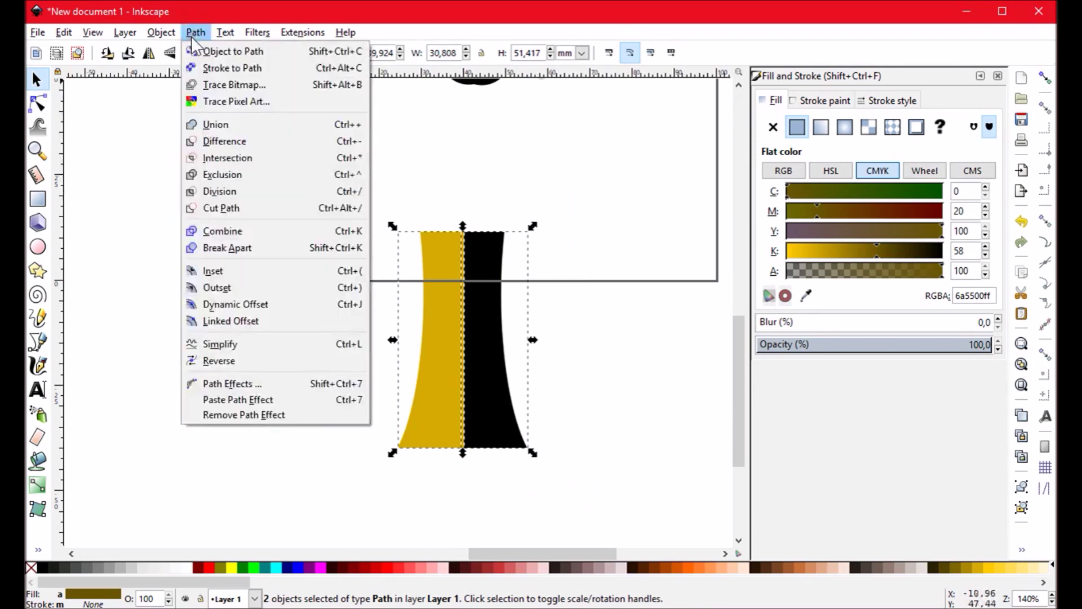
pyautogui.click(206, 122)
pyautogui.click(268, 276)
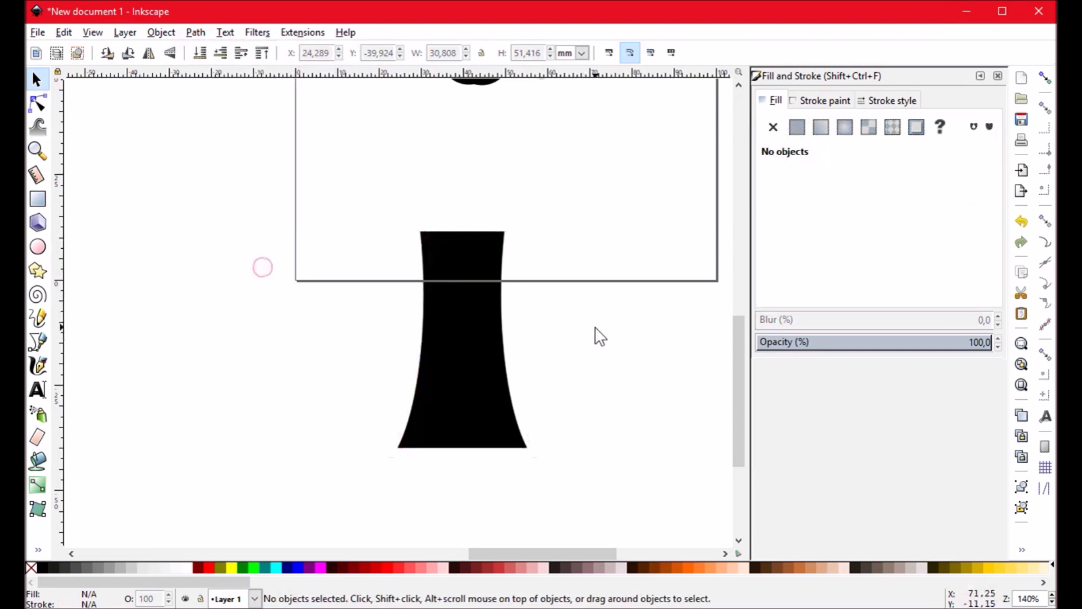
# Step: Move the finished trunk up onto the page so its upper end overlaps the foliage
pyautogui.scroll(-2, 558, 326)
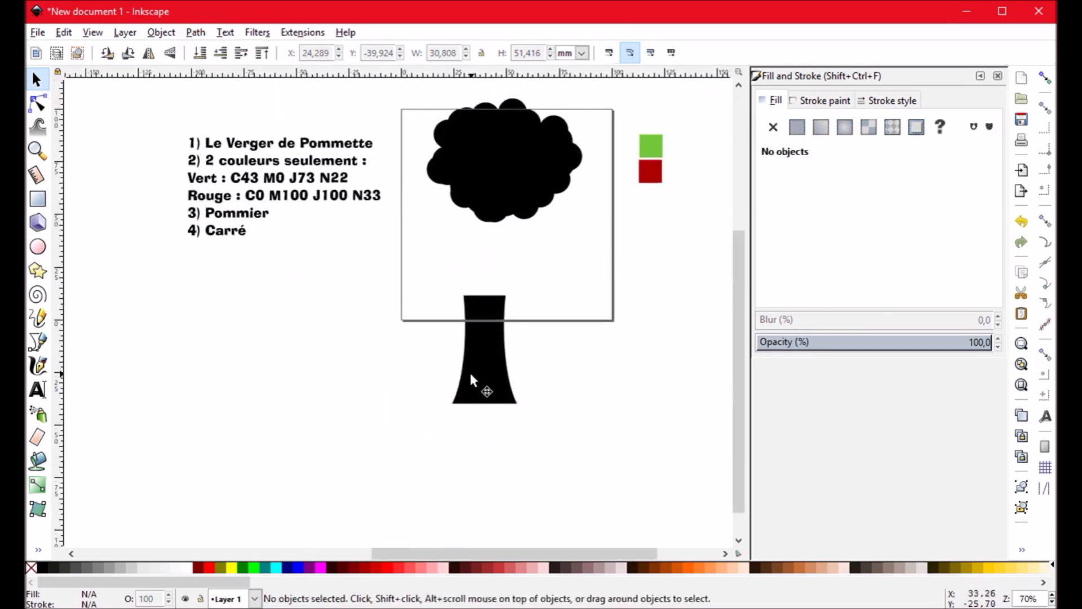
pyautogui.moveTo(470, 374); pyautogui.dragTo(483, 271)
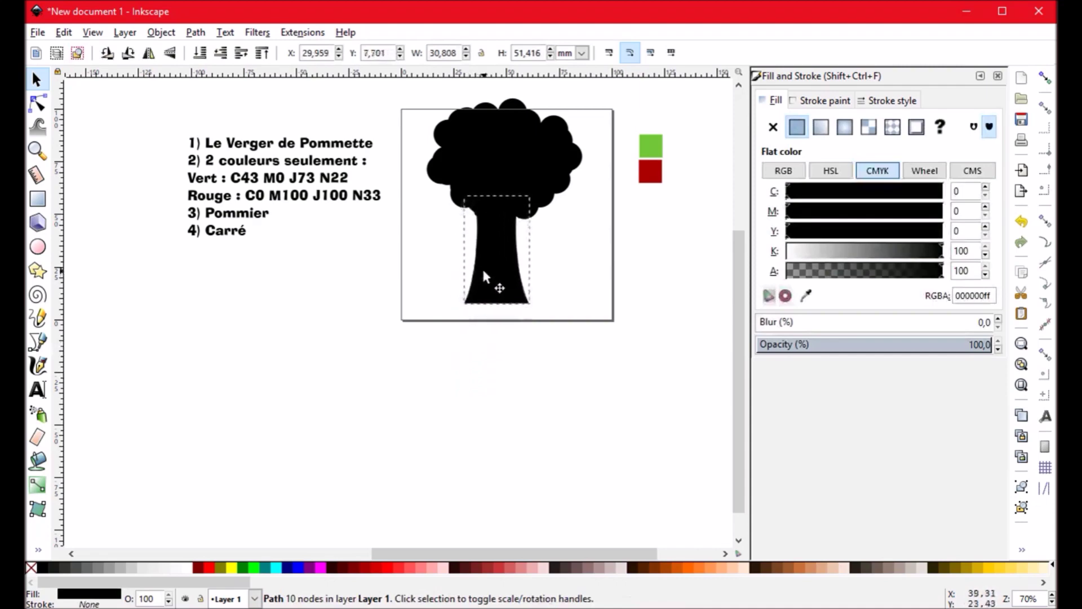
pyautogui.click(582, 287)
# Step: Select the foliage and trunk together and move the whole tree down inside the square page
pyautogui.scroll(2, 592, 271)
pyautogui.click(472, 183)
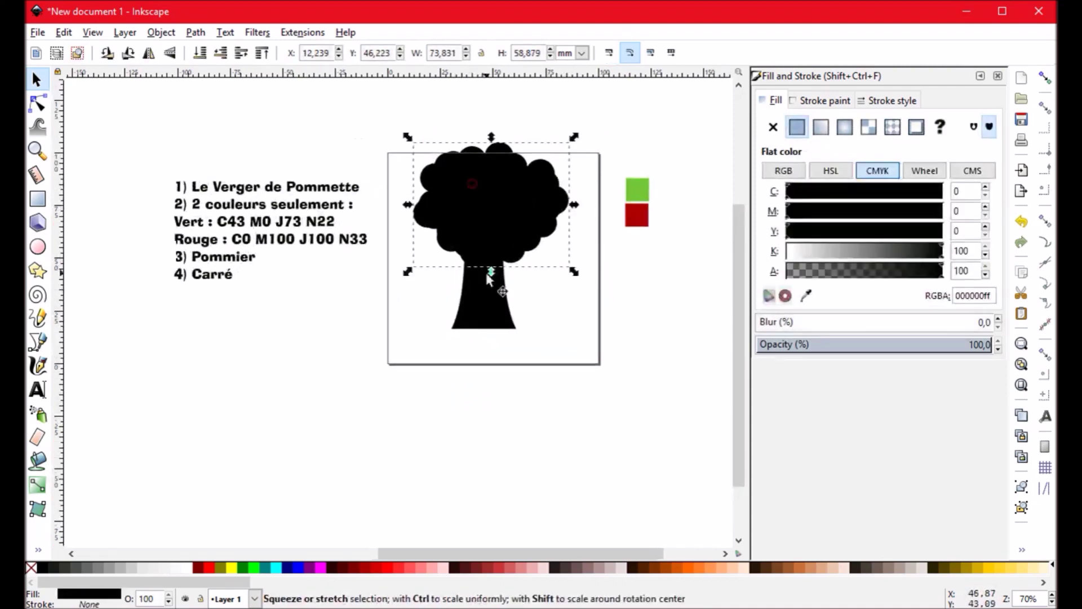
pyautogui.keyDown('shift'); pyautogui.click(487, 289); pyautogui.keyUp('shift')
pyautogui.moveTo(515, 185); pyautogui.dragTo(514, 211)
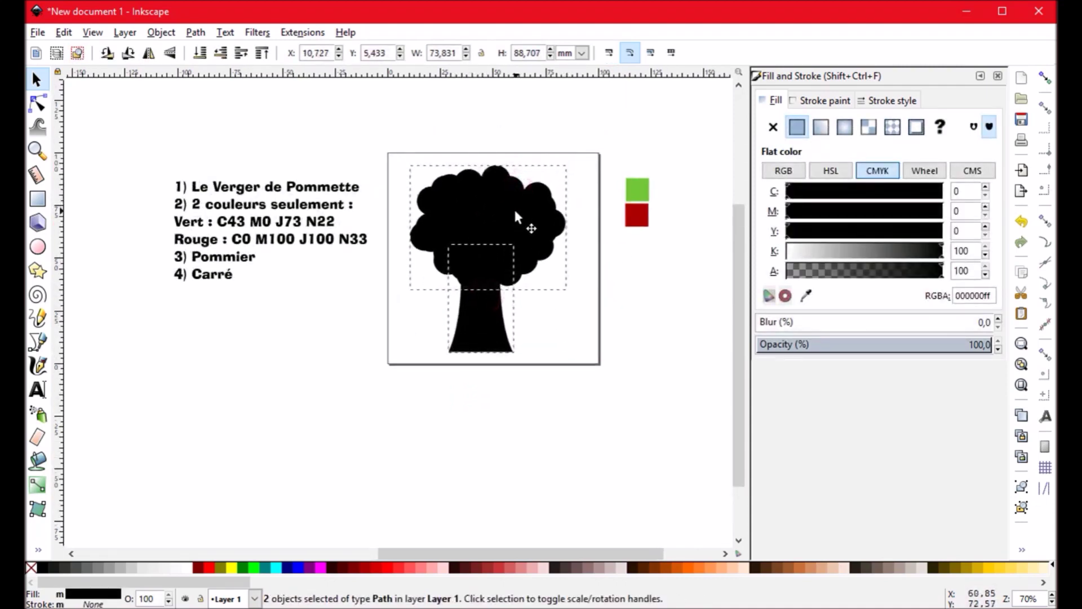
pyautogui.click(564, 297)
pyautogui.keyDown('ctrl'); pyautogui.scroll(2, 572, 317); pyautogui.keyUp('ctrl')
pyautogui.scroll(2, 551, 326)
pyautogui.hscroll(-2, 551, 325)
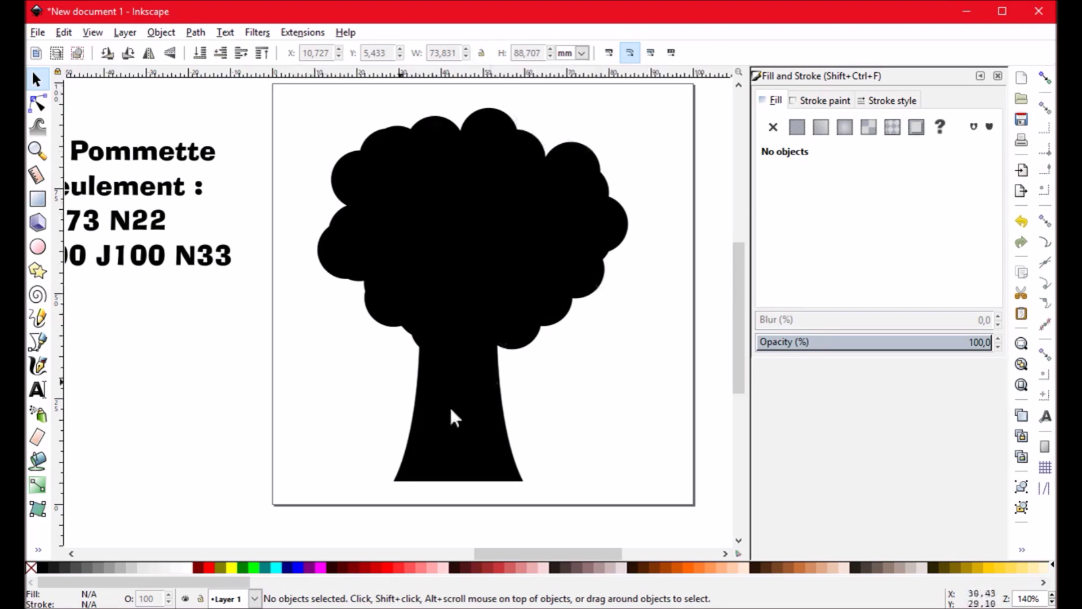
pyautogui.moveTo(611, 432); pyautogui.dragTo(600, 410)
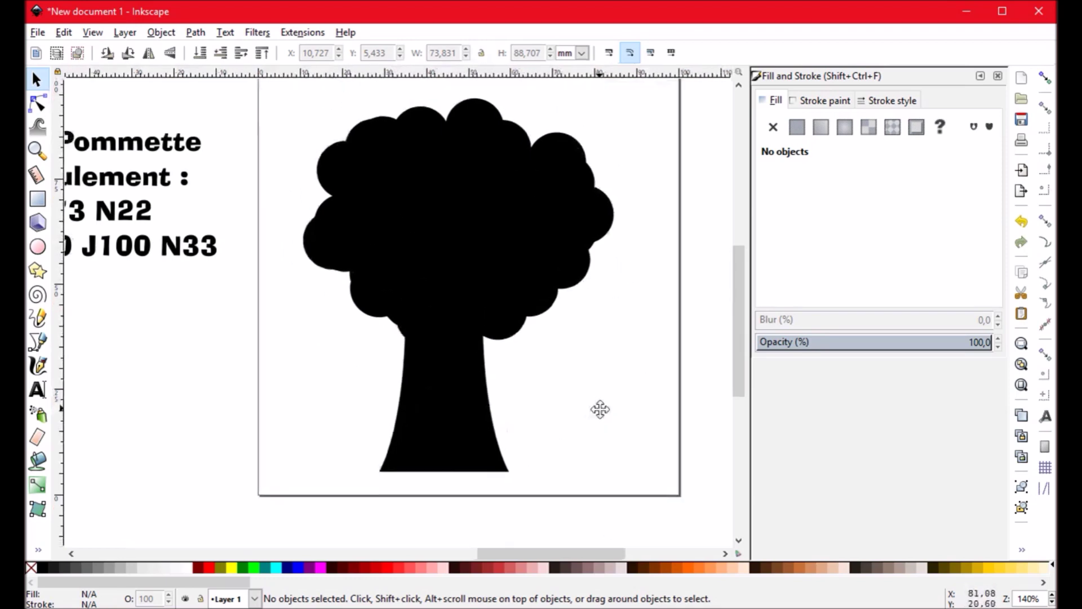
pyautogui.scroll(1, 592, 362)
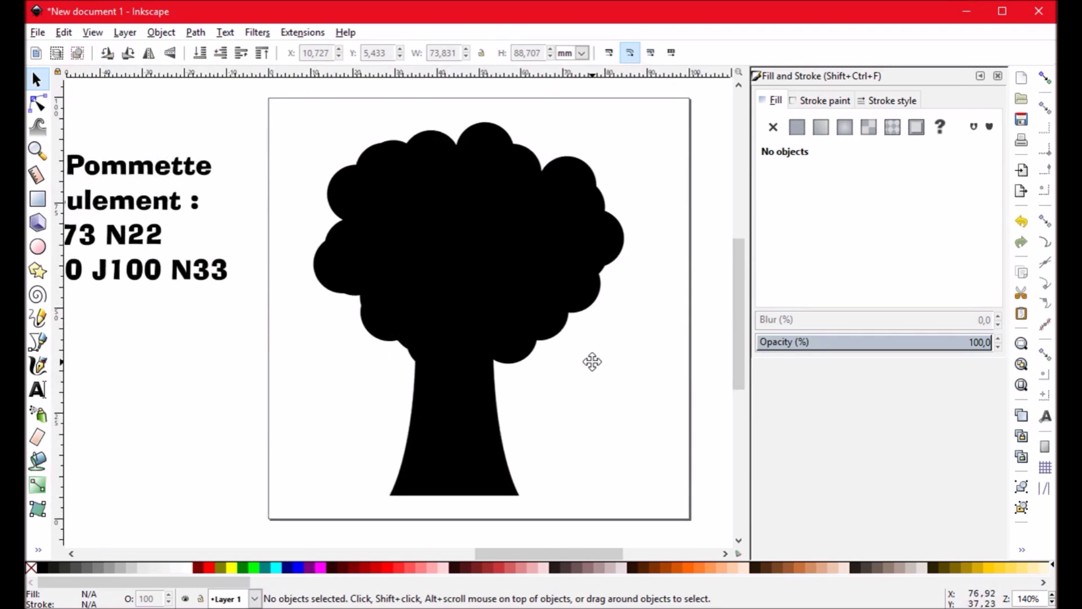
pyautogui.moveTo(577, 384)
pyautogui.mouseDown()
pyautogui.moveTo(623, 387)
pyautogui.moveTo(581, 385)
pyautogui.mouseUp()
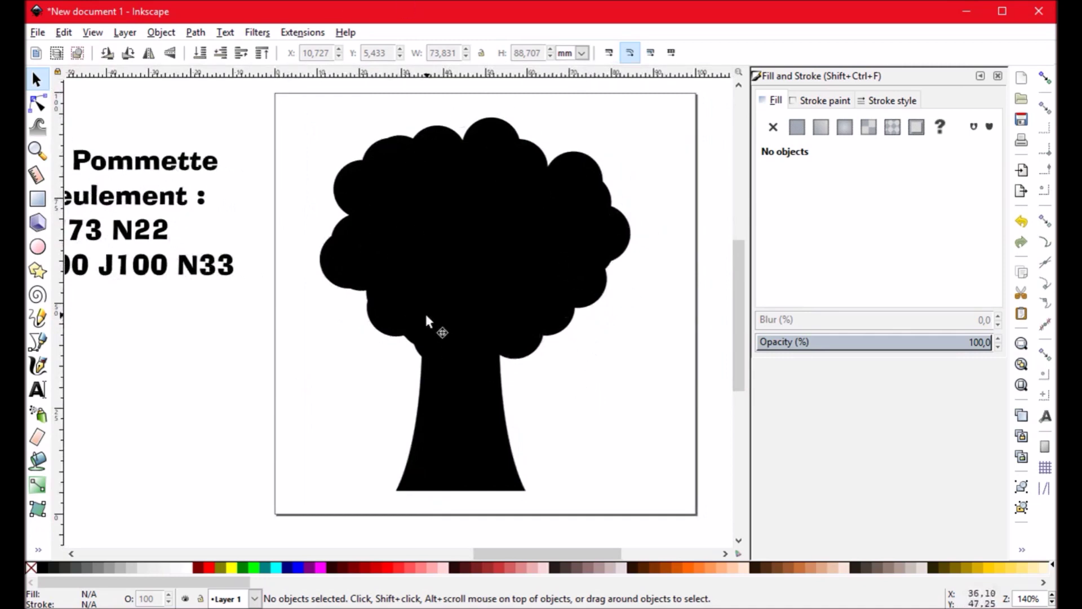
# Step: Scale the trunk down to about 20 × 33 mm and place it so its upper end overlaps the lower middle of the foliage
pyautogui.moveTo(595, 394); pyautogui.dragTo(560, 398)
pyautogui.scroll(-1, 576, 391)
pyautogui.scroll(1, 576, 391)
pyautogui.moveTo(551, 415); pyautogui.dragTo(564, 392)
pyautogui.click(512, 434)
pyautogui.moveTo(550, 484); pyautogui.dragTo(527, 460)
pyautogui.click(561, 445)
pyautogui.moveTo(475, 421); pyautogui.dragTo(482, 430)
pyautogui.click(608, 445)
pyautogui.moveTo(494, 423); pyautogui.dragTo(499, 416)
pyautogui.click(500, 415)
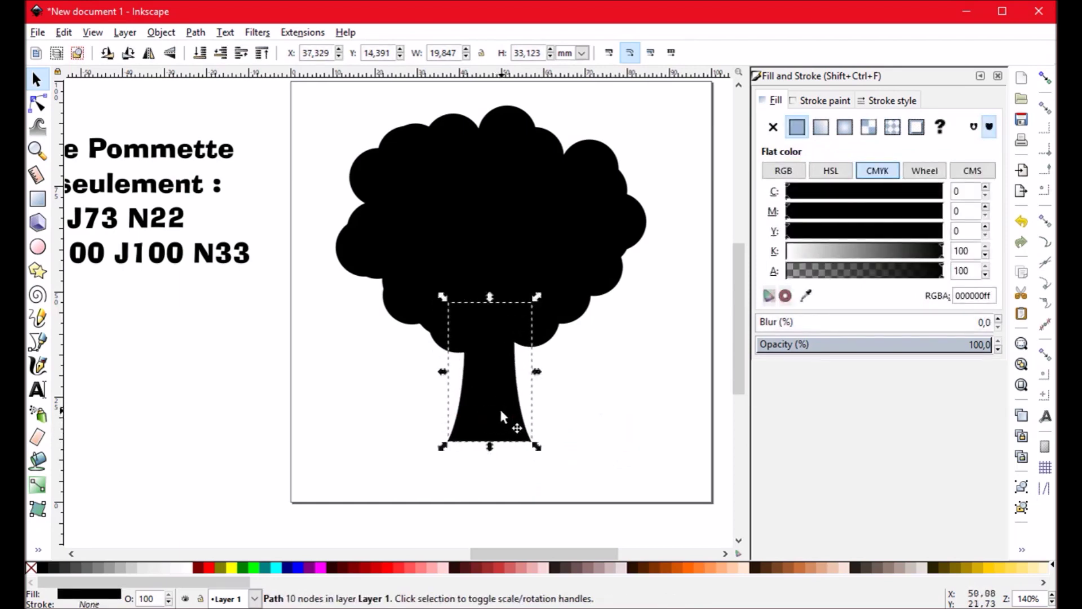
pyautogui.click(594, 410)
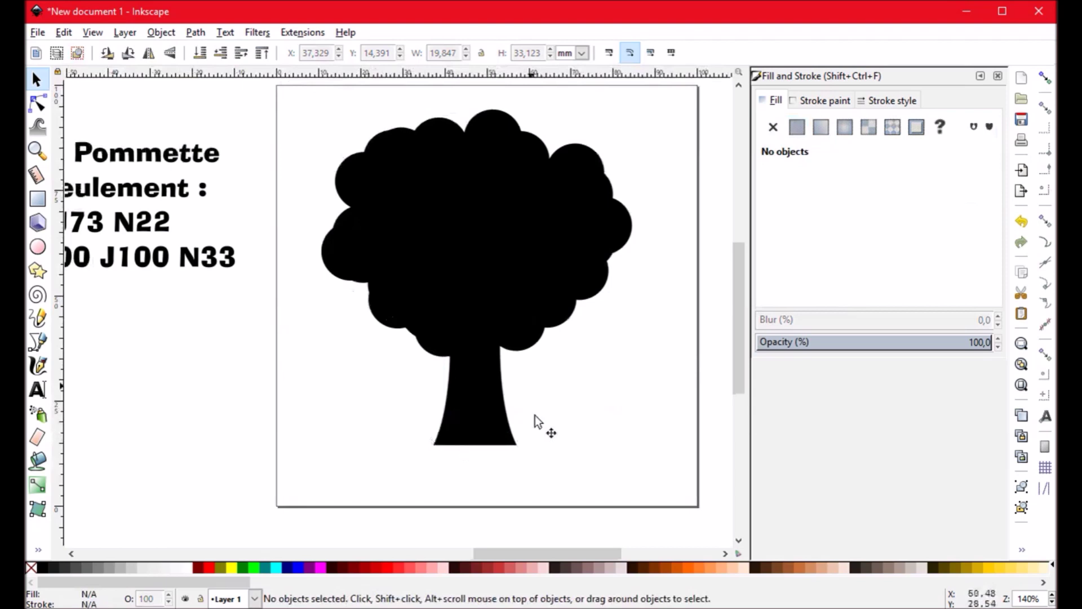
# Step: Select the foliage and trunk together and merge them into a single tree shape with Union
pyautogui.click(490, 272)
pyautogui.click(482, 403)
pyautogui.click(584, 472)
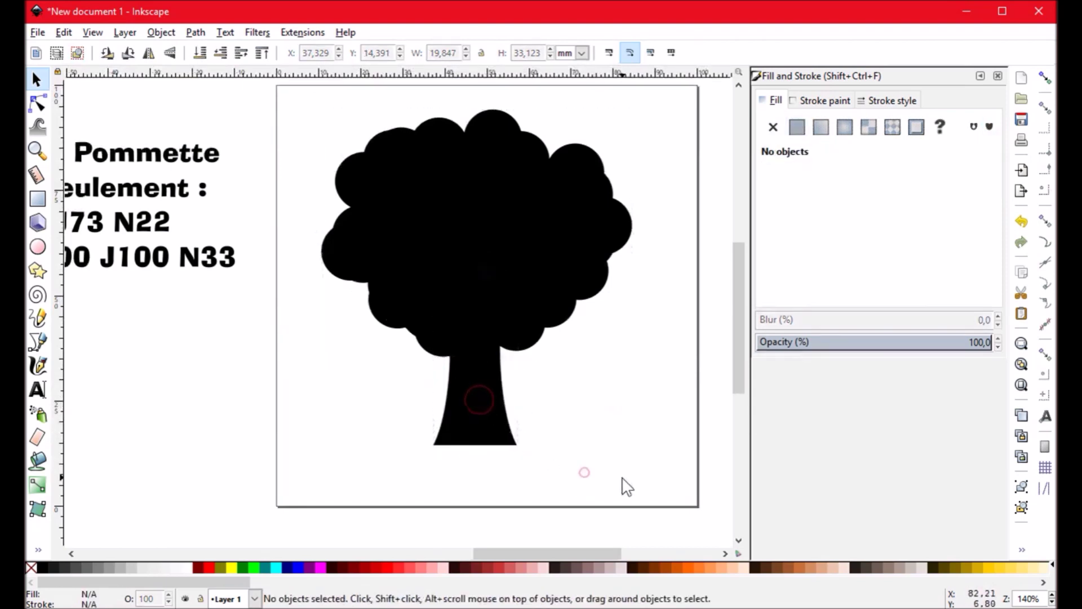
pyautogui.moveTo(657, 481); pyautogui.dragTo(276, 87)
pyautogui.click(272, 113)
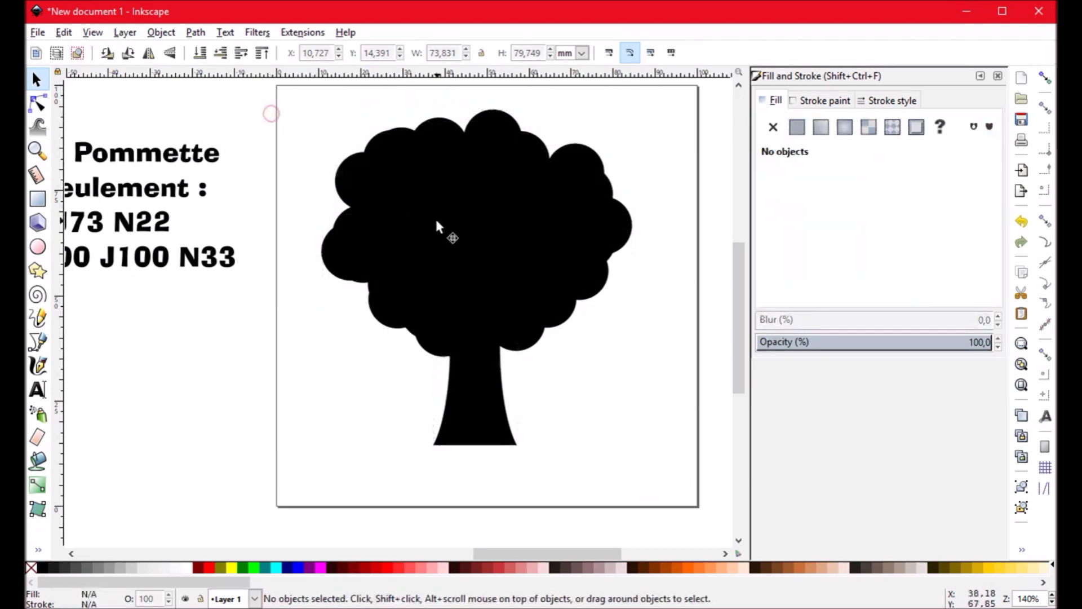
pyautogui.keyDown('shift'); pyautogui.click(436, 220); pyautogui.keyUp('shift')
pyautogui.keyDown('shift'); pyautogui.click(469, 387); pyautogui.keyUp('shift')
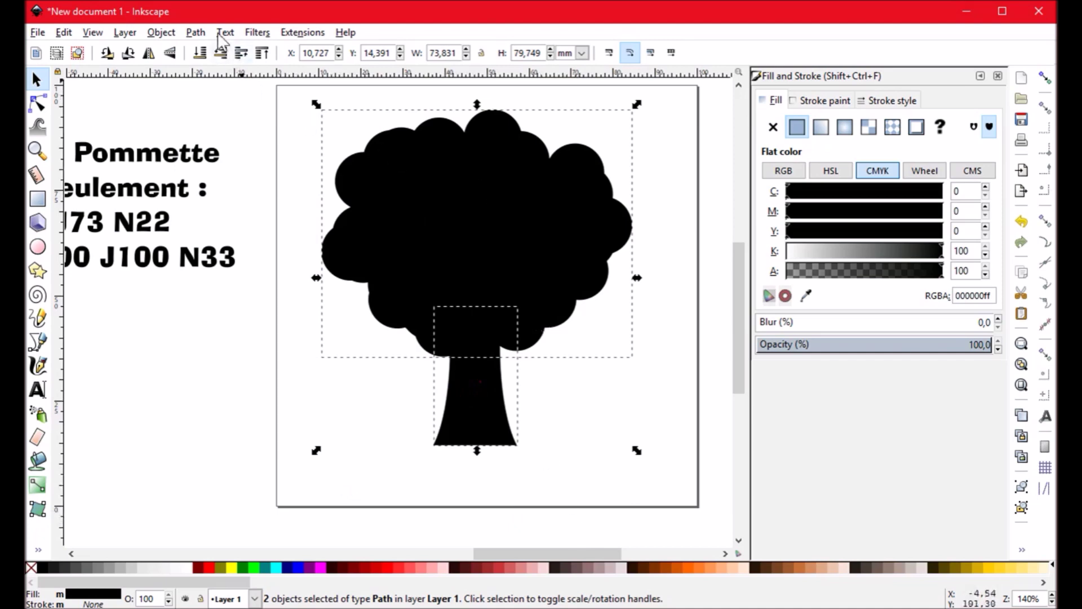
pyautogui.click(196, 32)
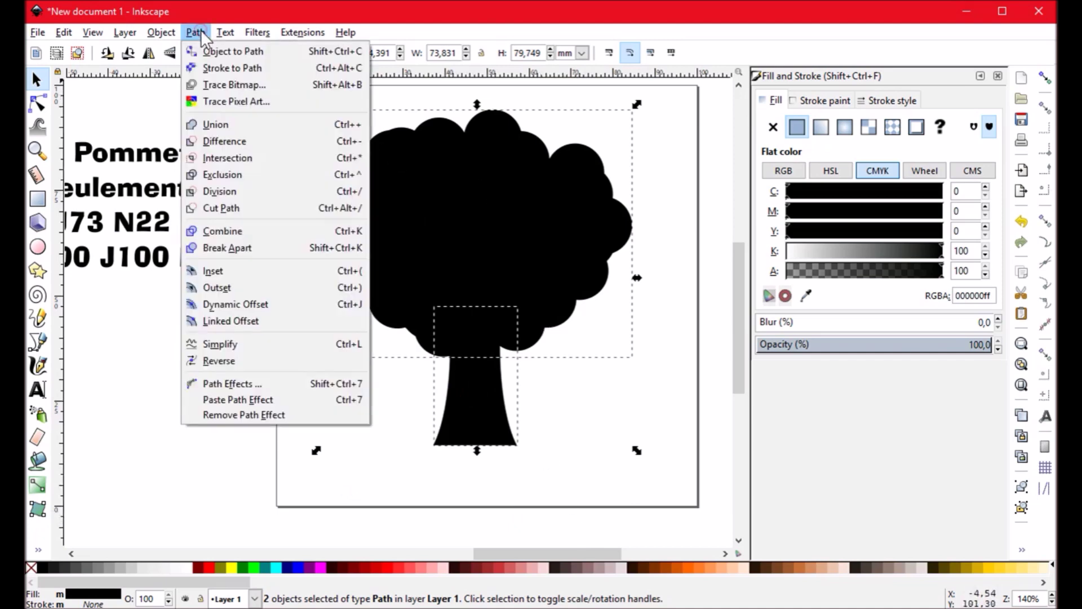
pyautogui.click(235, 125)
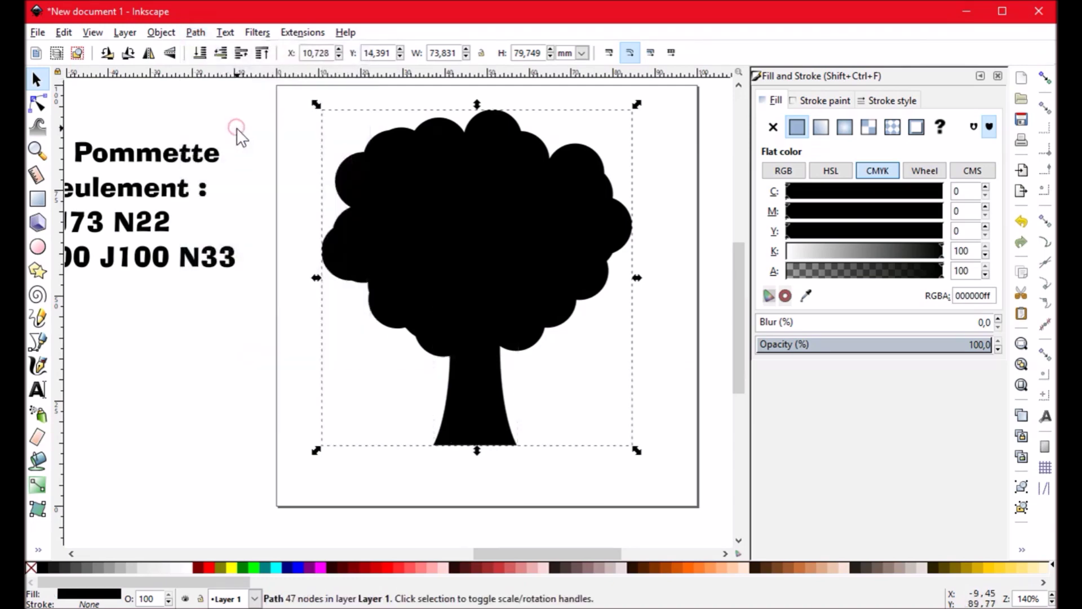
# Step: Move the merged tree slightly down and right on the page, to about X 12 mm and Y 11 mm
pyautogui.click(664, 331)
pyautogui.scroll(-1, 563, 282)
pyautogui.moveTo(494, 220)
pyautogui.mouseDown()
pyautogui.moveTo(502, 251)
pyautogui.moveTo(504, 235)
pyautogui.mouseUp()
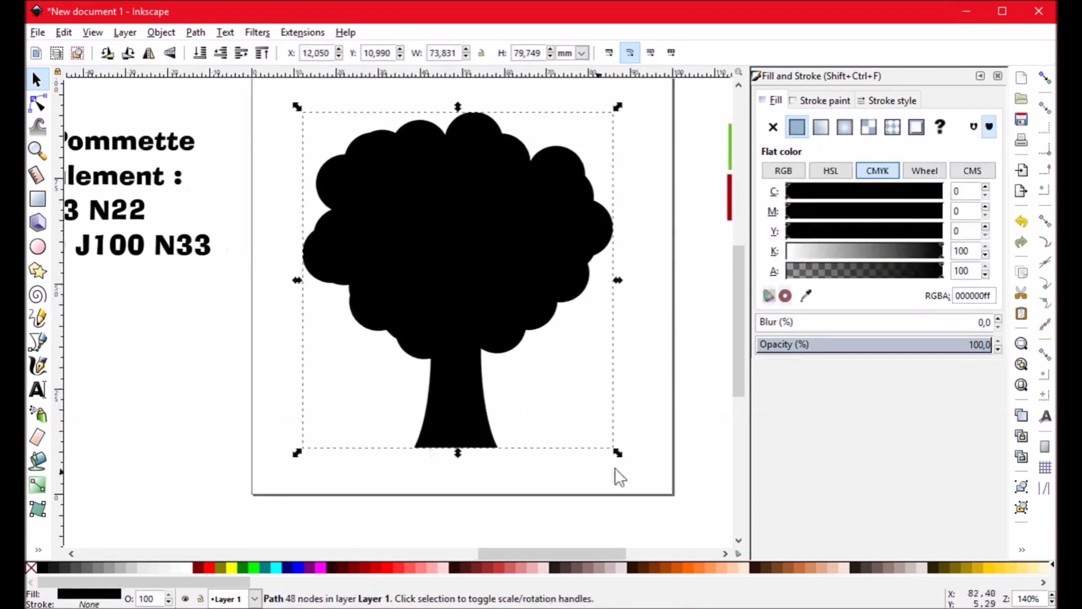
pyautogui.click(685, 387)
pyautogui.keyDown('ctrl'); pyautogui.scroll(-1, 532, 362); pyautogui.keyUp('ctrl')
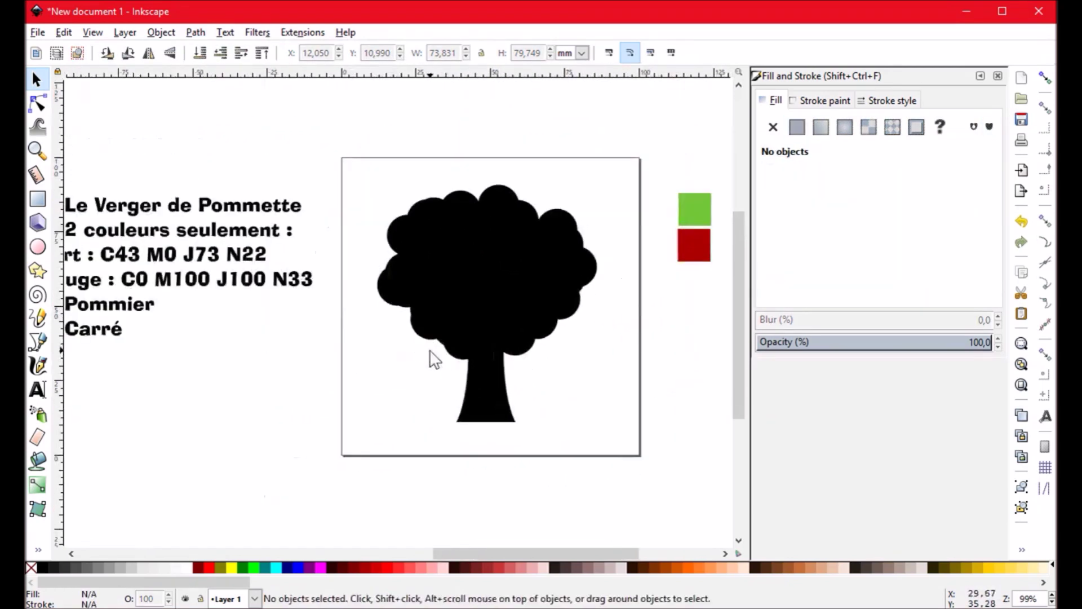
# Step: Draw a square about 93 mm wide over the tree, nearly filling the page
pyautogui.hscroll(-2, 389, 348)
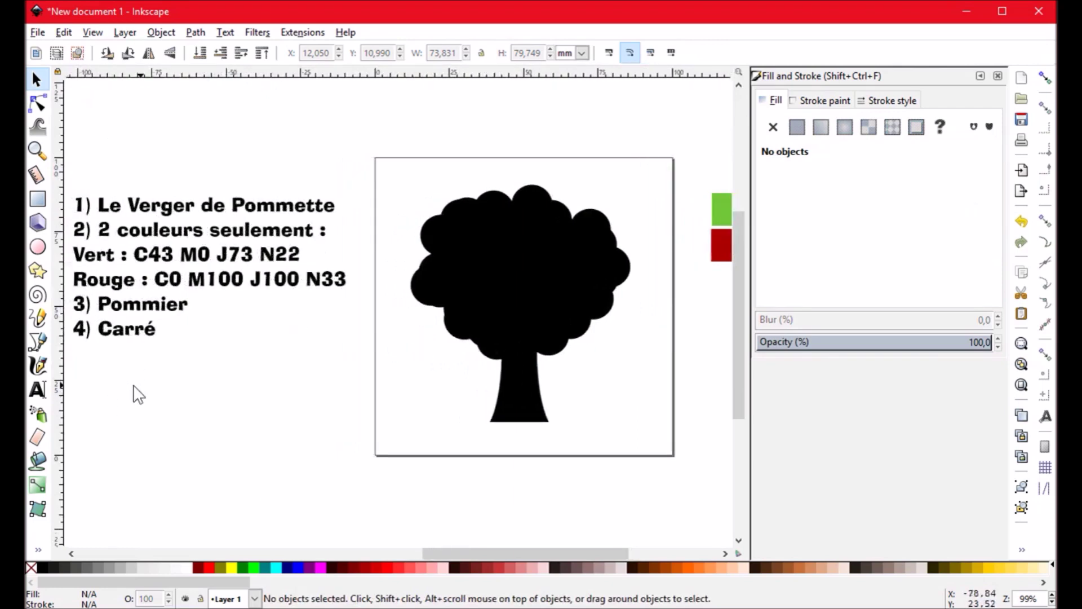
pyautogui.hscroll(1, 138, 394)
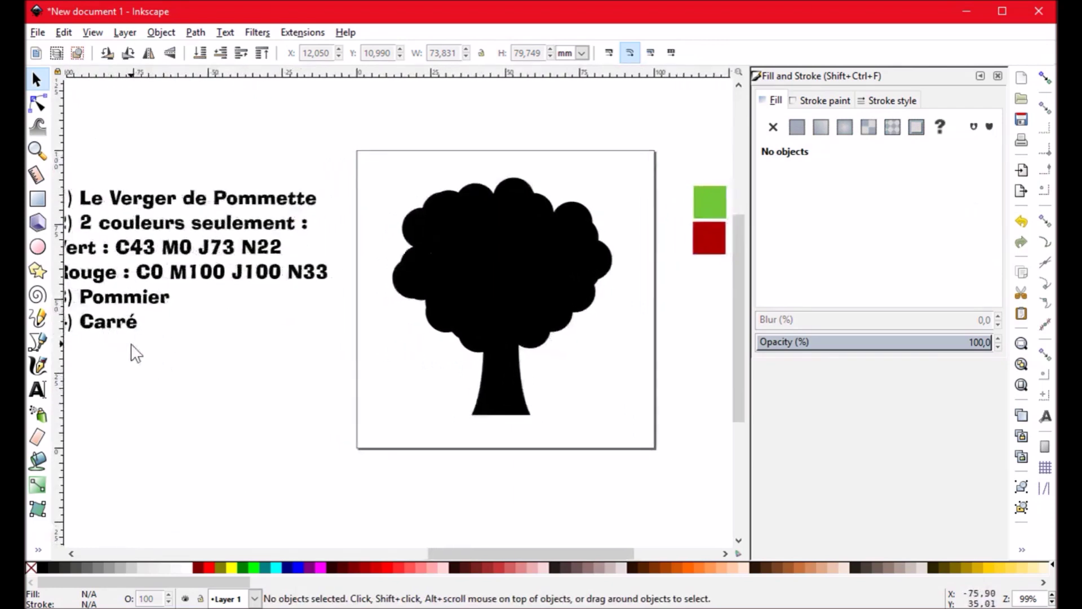
pyautogui.hscroll(2, 261, 353)
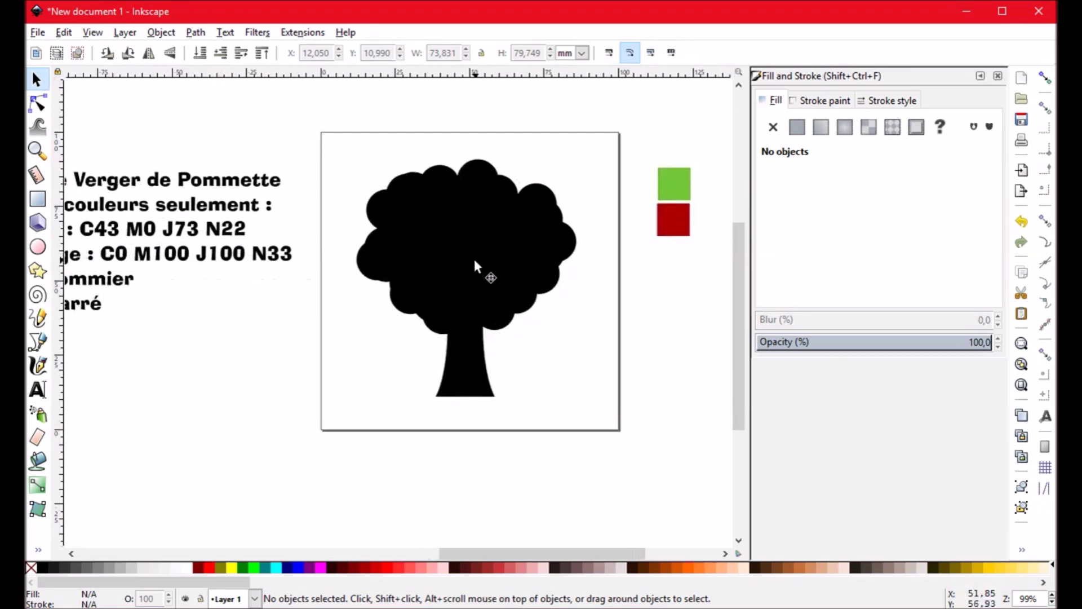
pyautogui.click(297, 307)
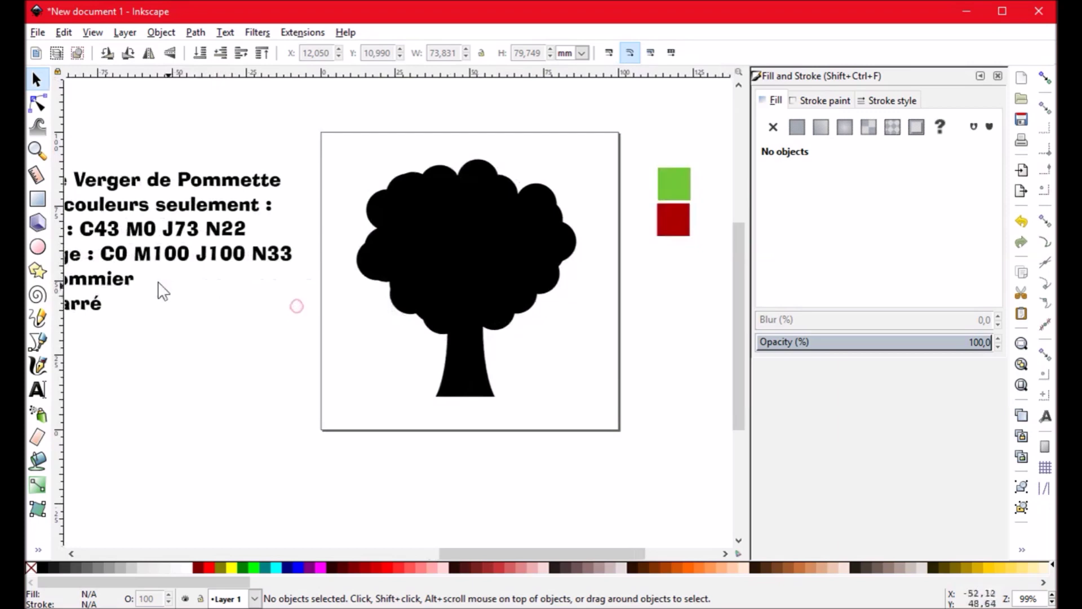
pyautogui.click(42, 207)
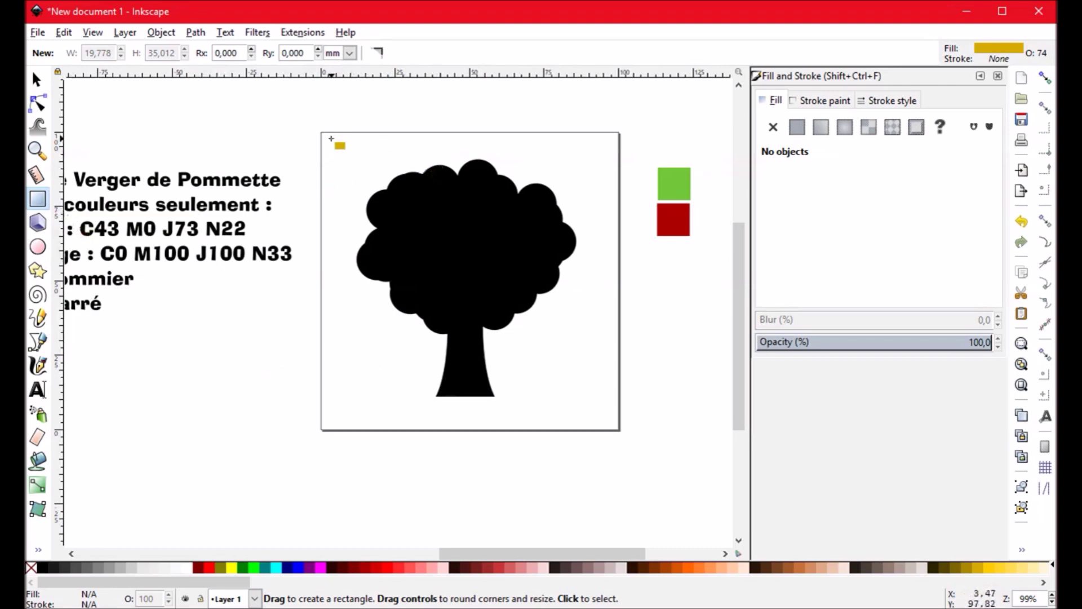
pyautogui.press('ctrl')
pyautogui.moveTo(334, 137)
pyautogui.mouseDown()
pyautogui.moveTo(386, 220)
pyautogui.moveTo(610, 459)
pyautogui.mouseUp()
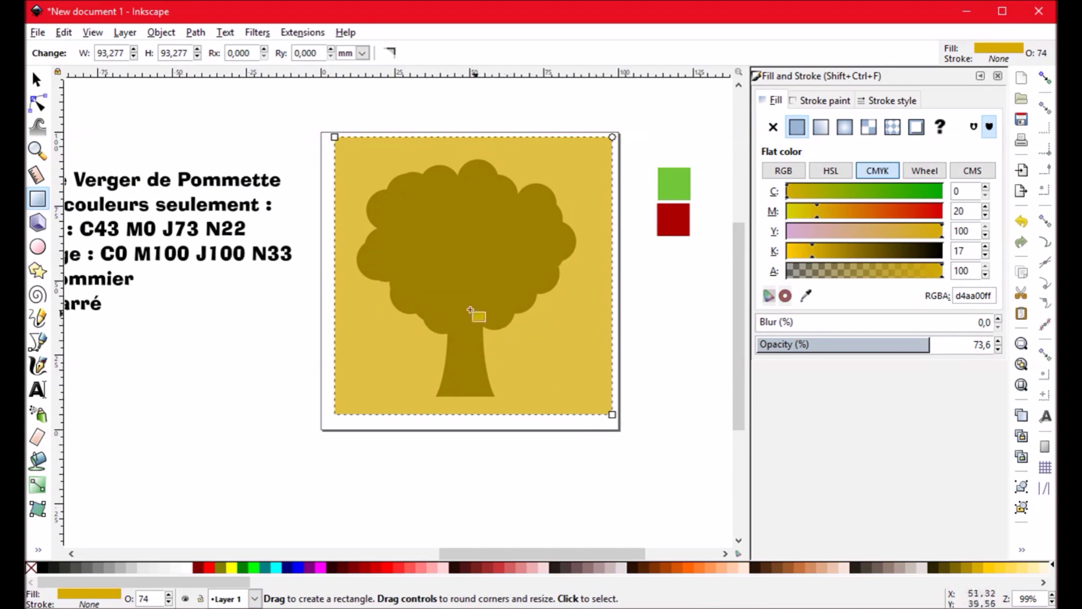
# Step: Set the square's opacity to 100 % and shift it slightly down and left to sit more evenly within the page
pyautogui.click(37, 80)
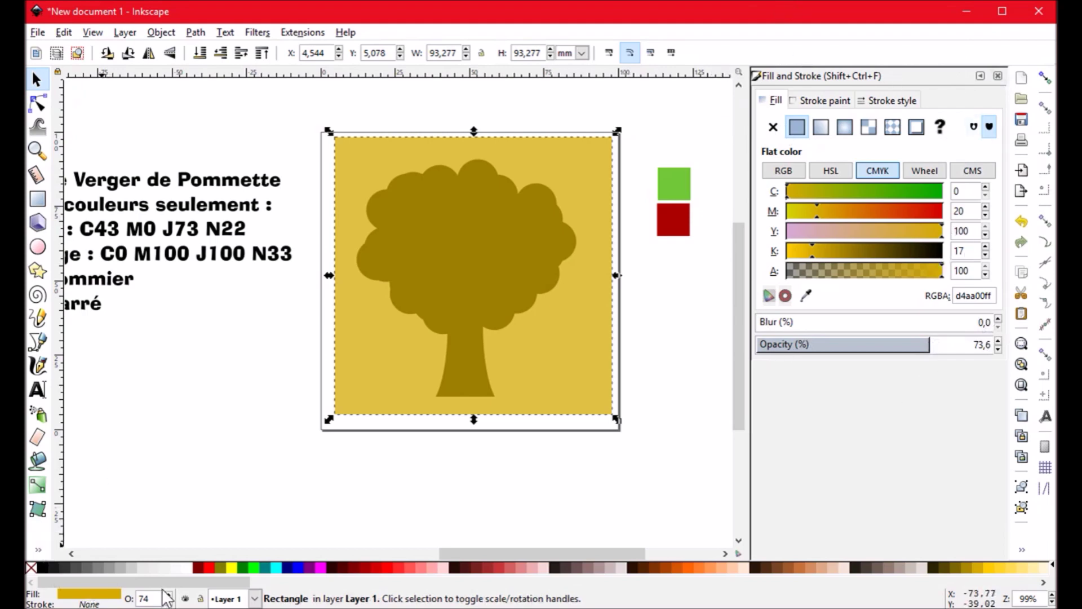
pyautogui.click(997, 76)
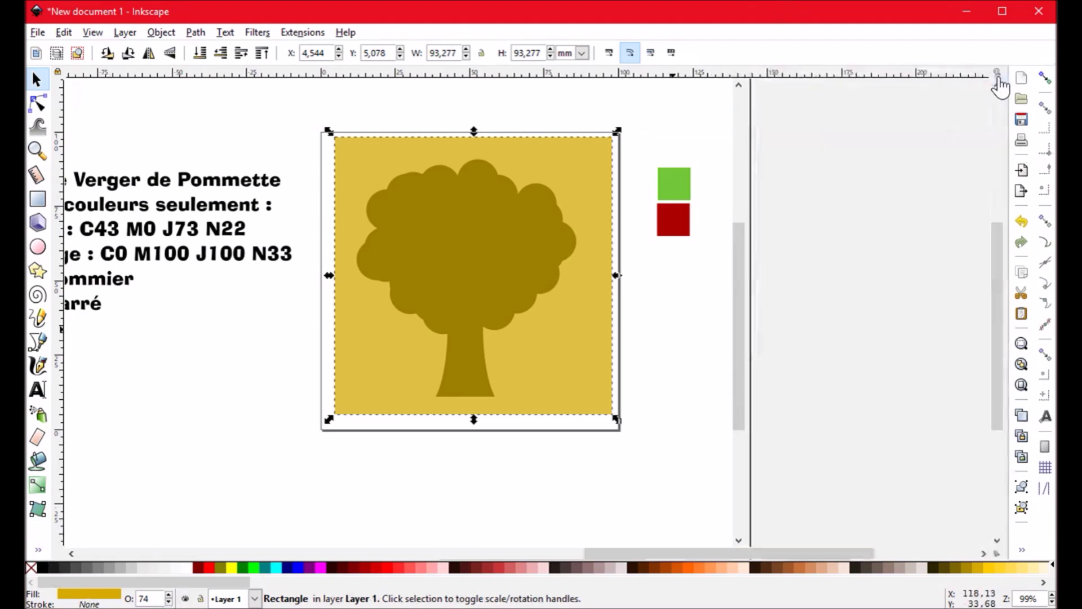
pyautogui.doubleClick(153, 598)
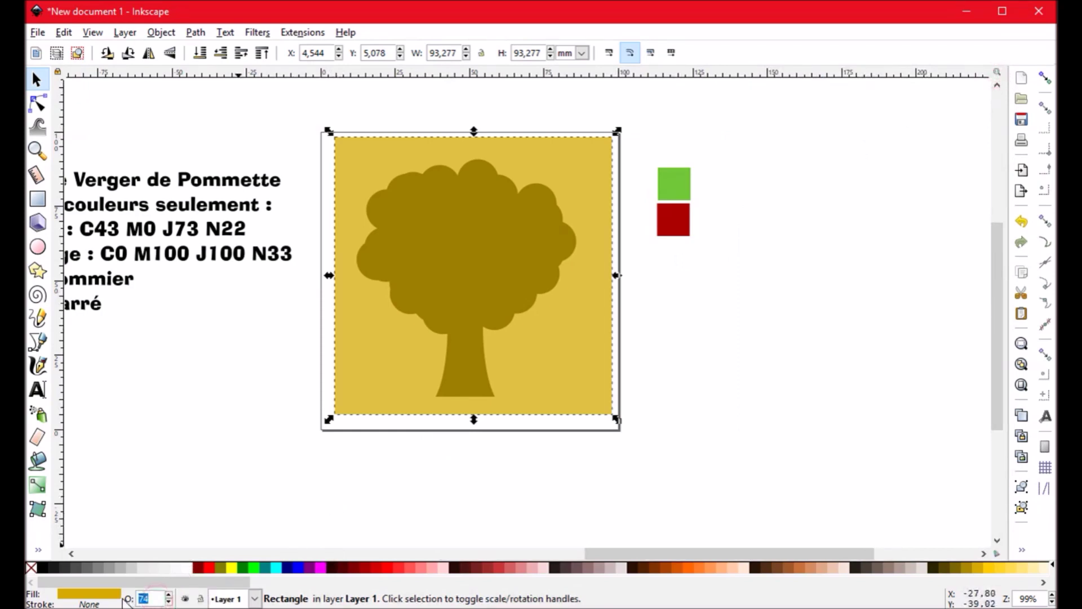
pyautogui.press('Return')
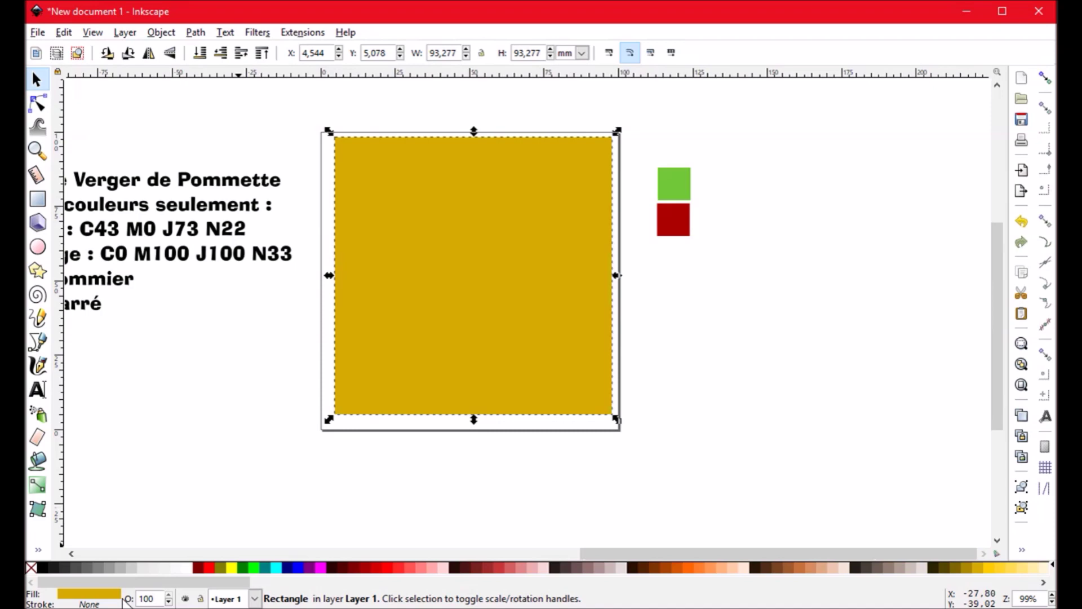
pyautogui.click(692, 351)
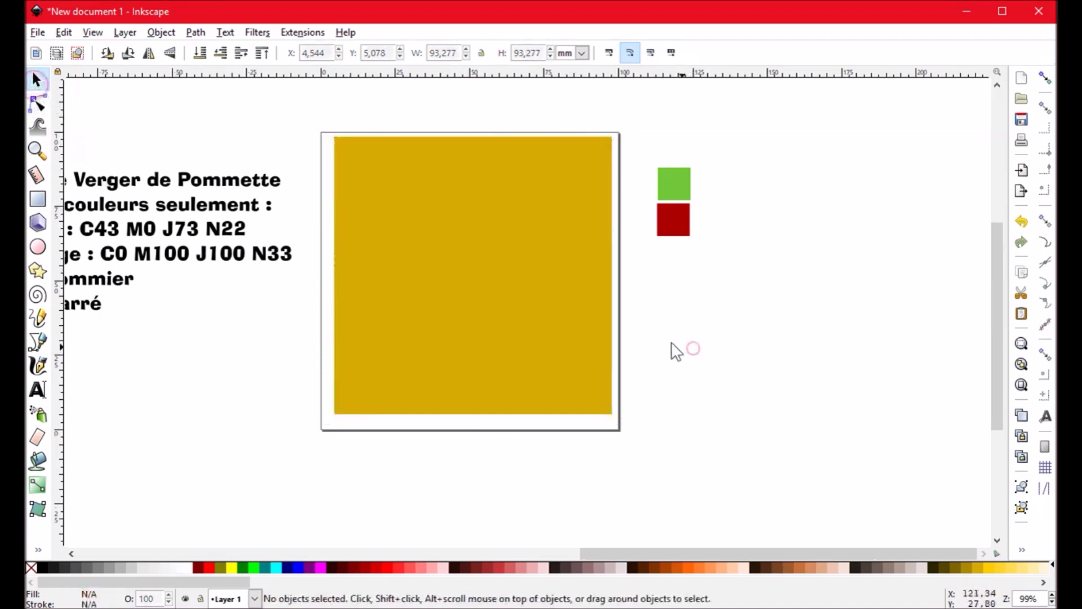
pyautogui.moveTo(556, 310); pyautogui.dragTo(550, 317)
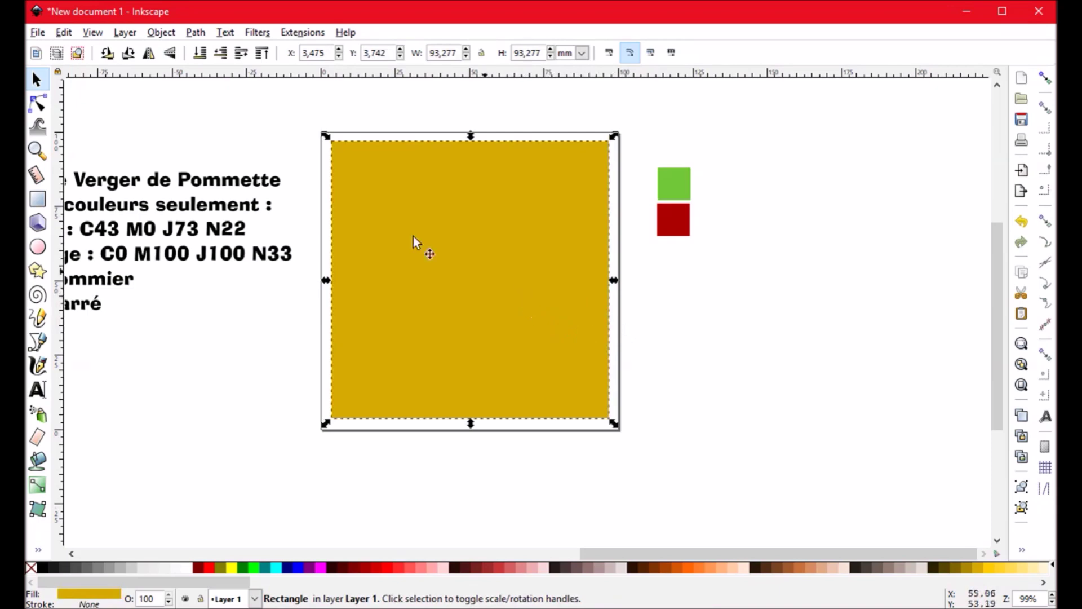
# Step: Display the Objects list and move the square to the bottom of the stacking order, behind the tree
pyautogui.click(161, 32)
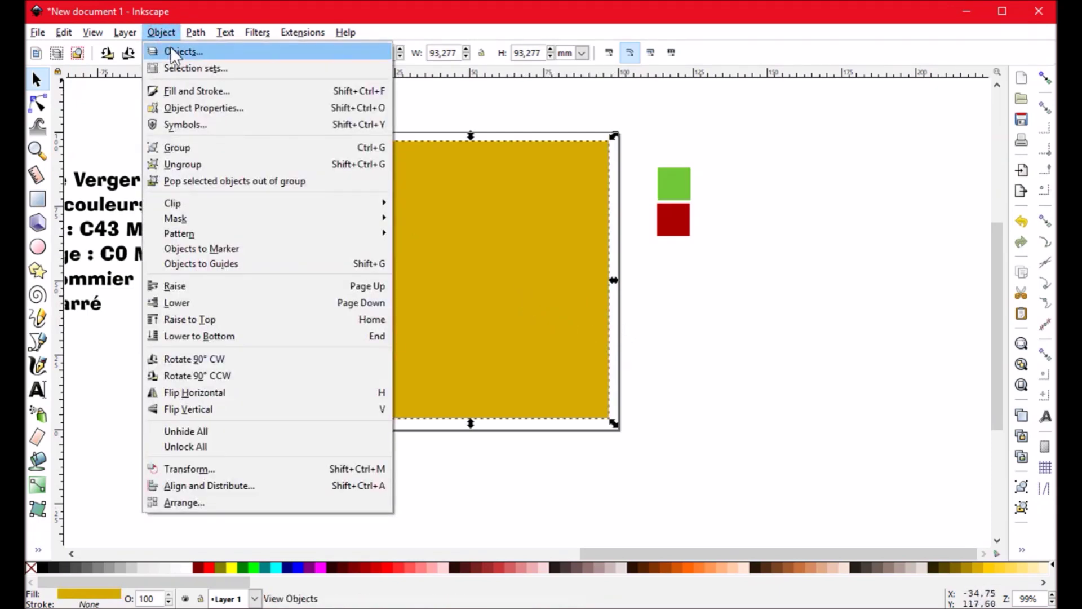
pyautogui.click(170, 51)
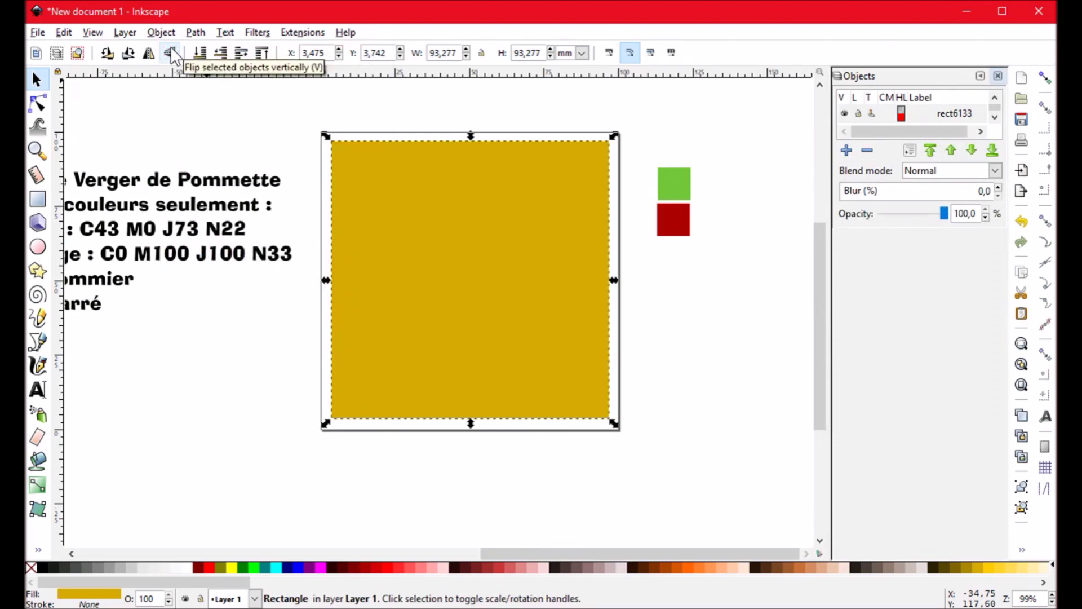
pyautogui.click(162, 33)
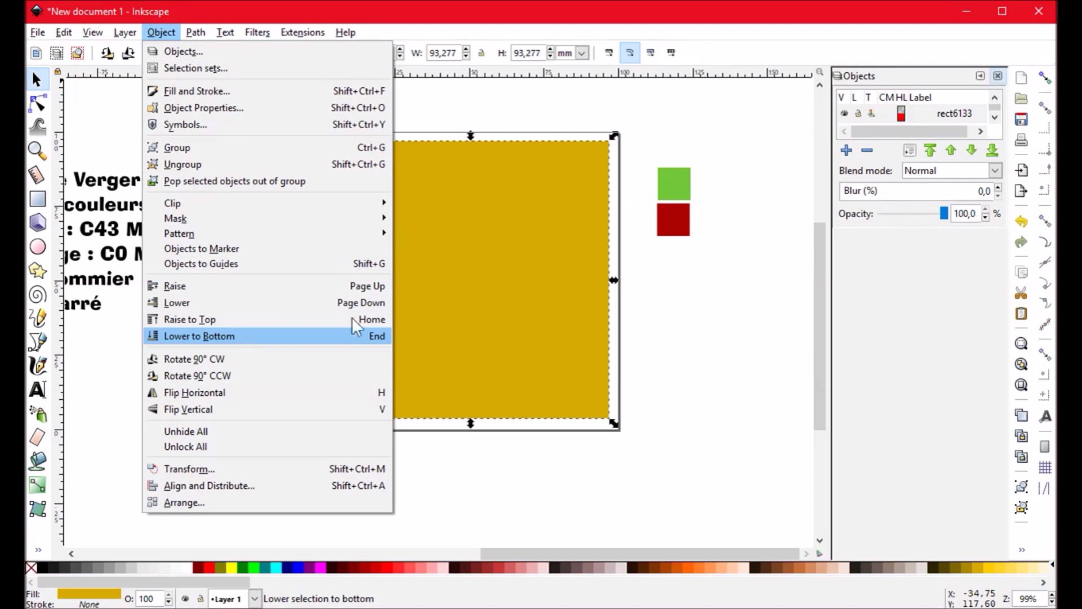
pyautogui.click(698, 335)
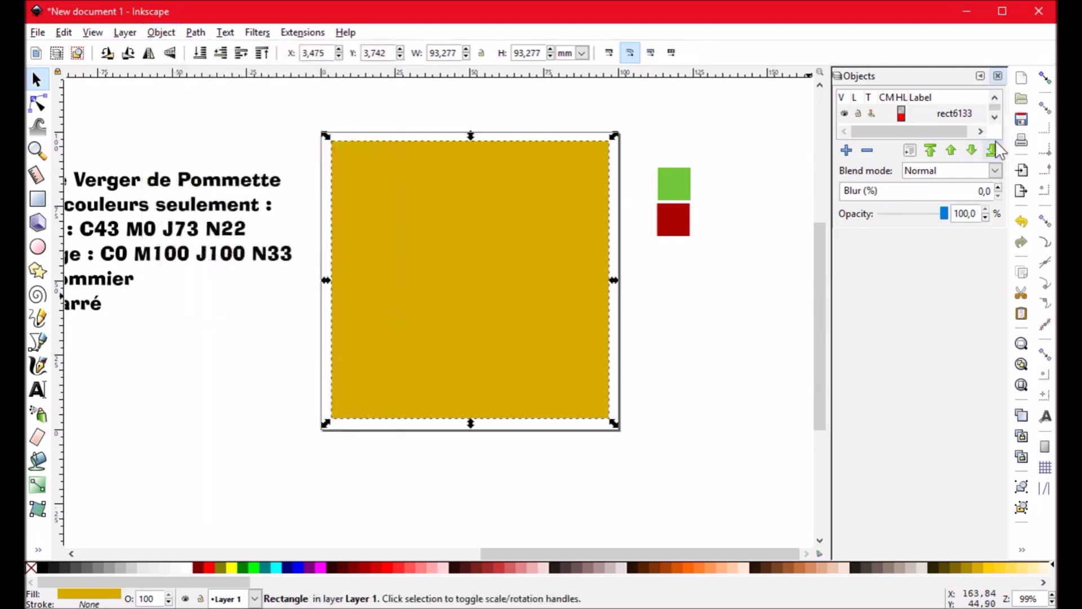
pyautogui.click(996, 116)
pyautogui.click(996, 116)
pyautogui.click(996, 116)
pyautogui.click(996, 116)
pyautogui.click(995, 101)
pyautogui.click(995, 101)
pyautogui.click(995, 101)
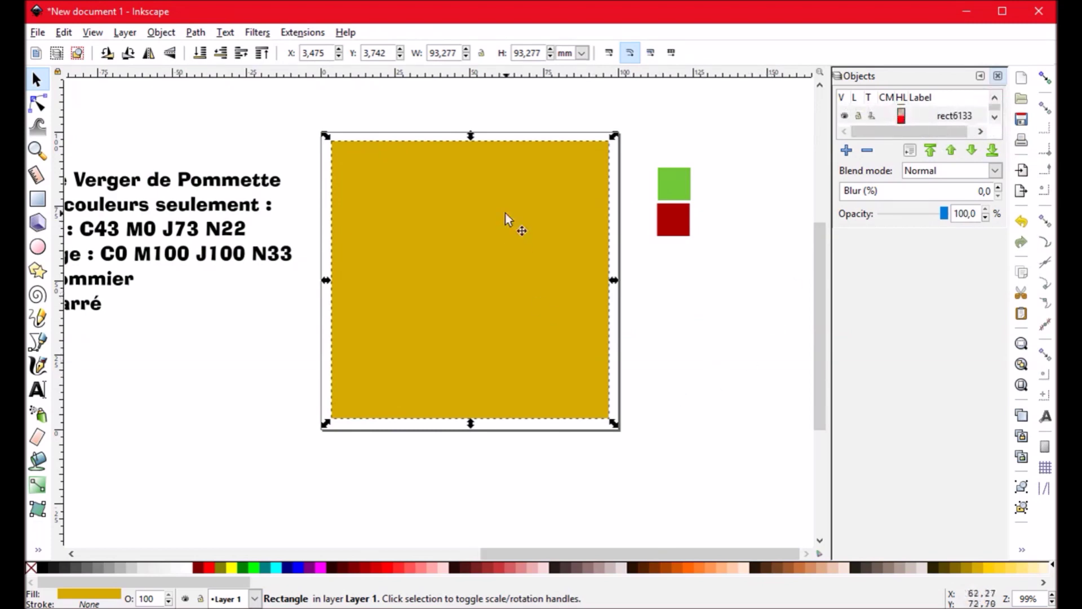
pyautogui.click(992, 150)
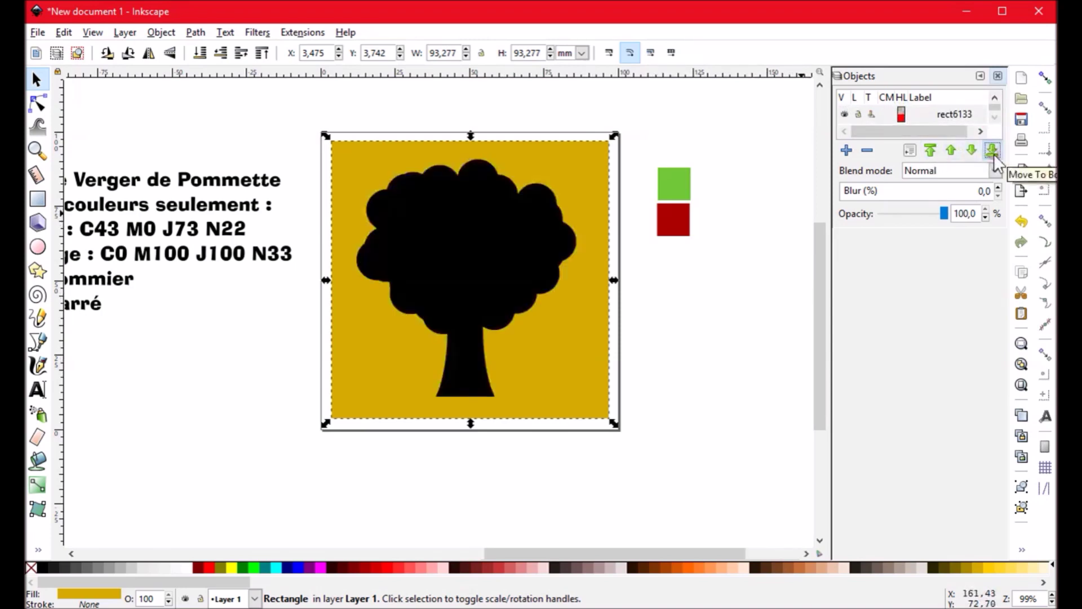
pyautogui.click(707, 356)
# Step: Fill the background square with the green of the reference swatch using the Dropper tool
pyautogui.moveTo(694, 386); pyautogui.dragTo(676, 374)
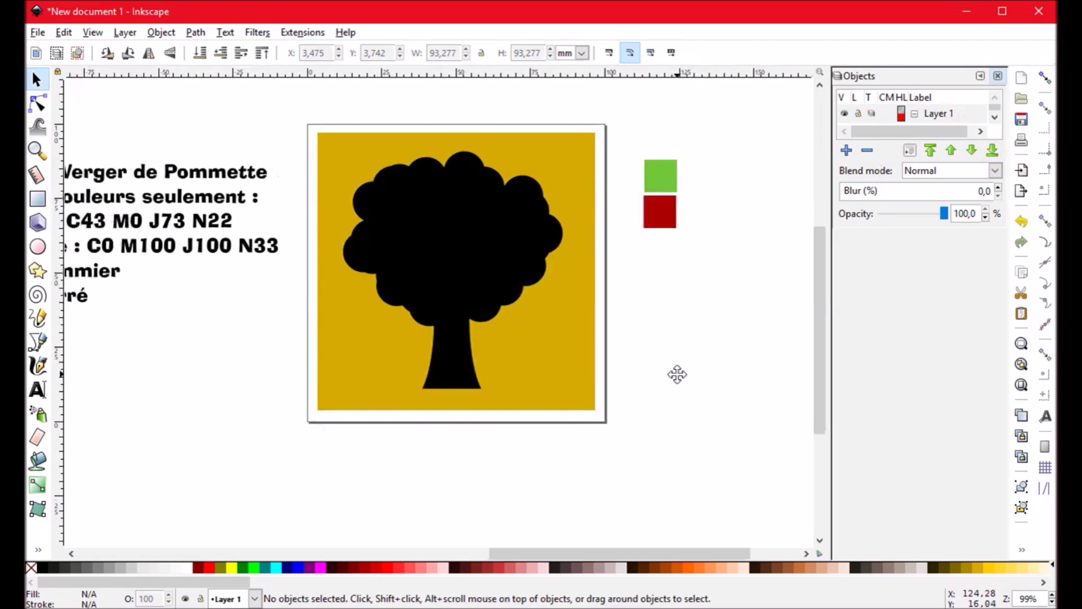
pyautogui.click(569, 164)
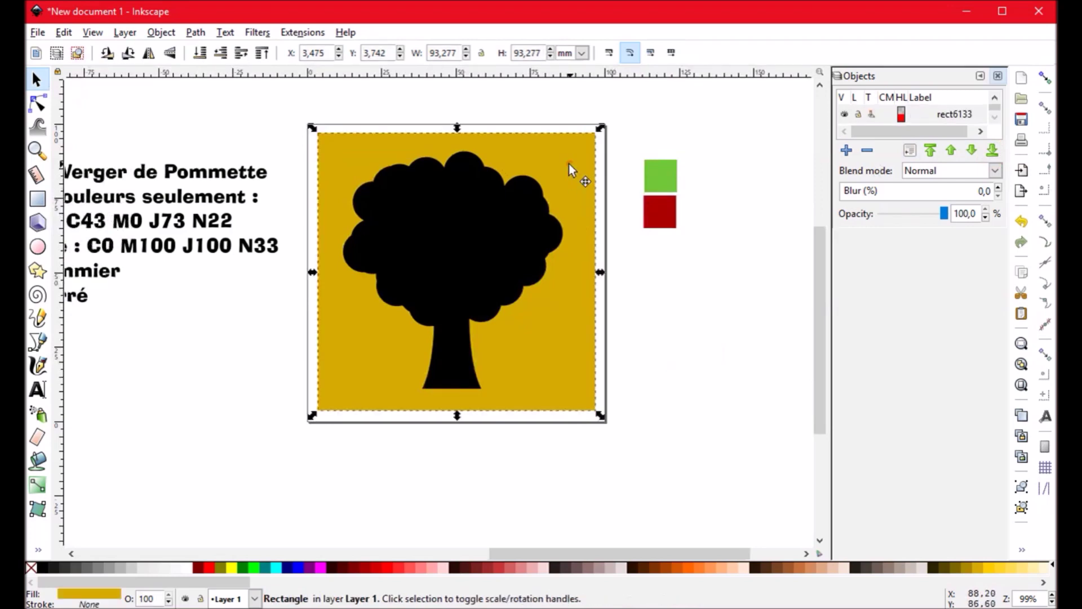
pyautogui.click(38, 549)
pyautogui.click(87, 550)
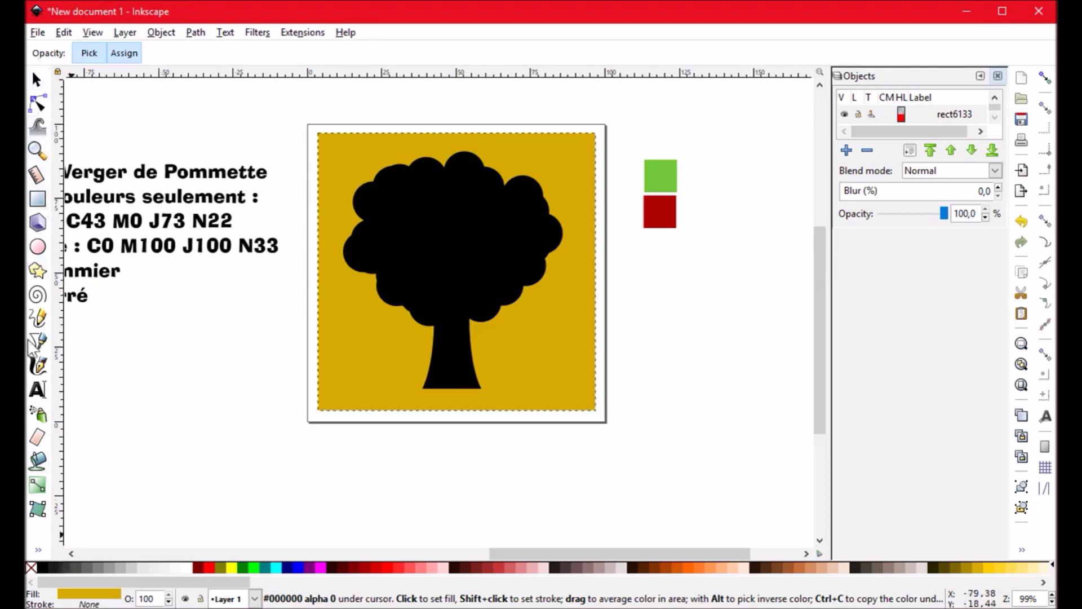
pyautogui.click(38, 549)
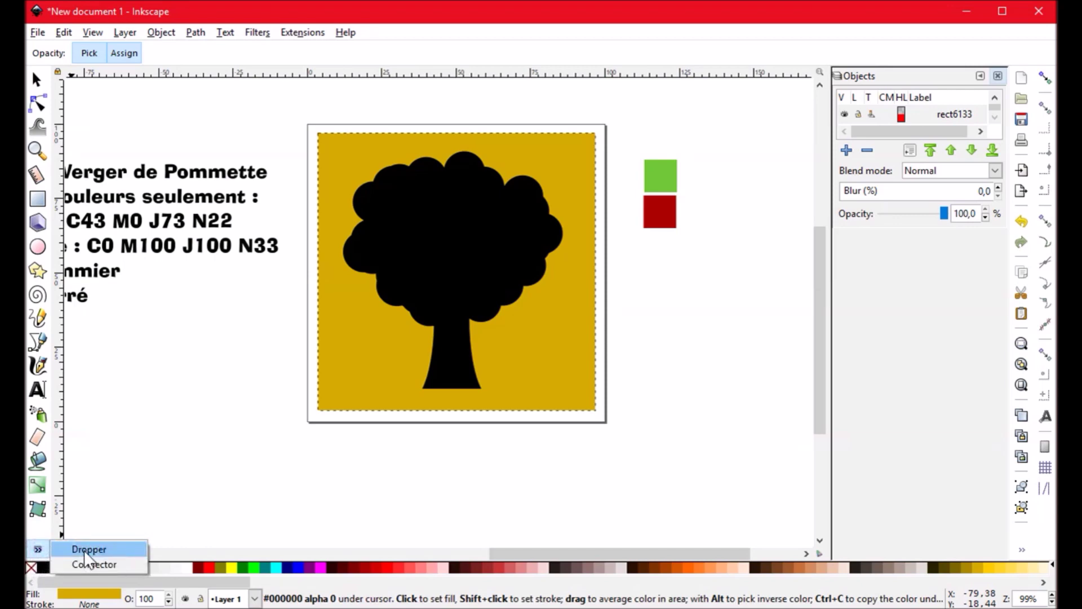
pyautogui.press('s')
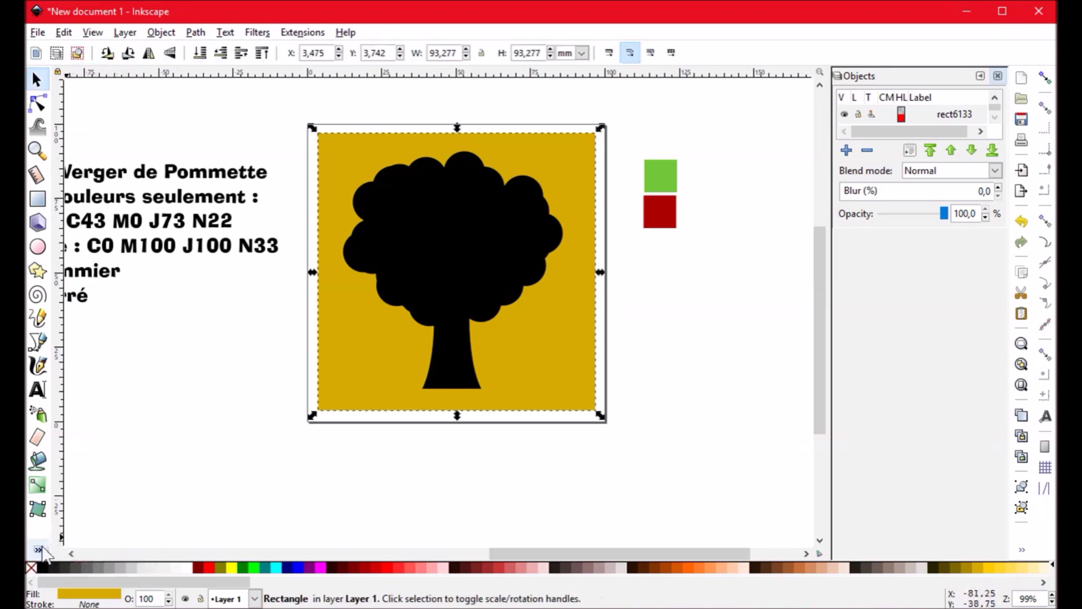
pyautogui.click(85, 549)
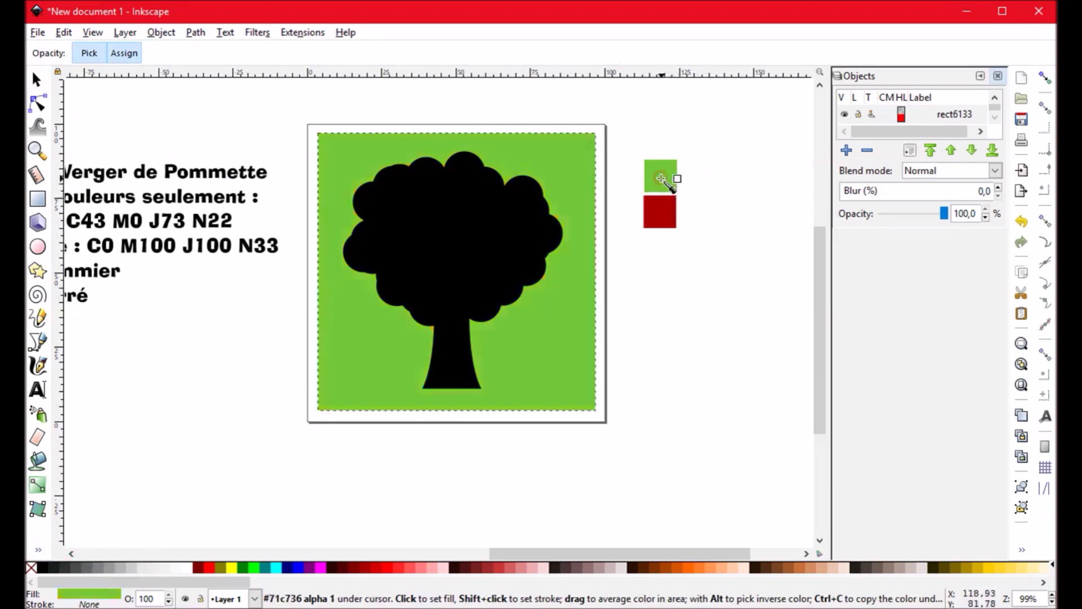
pyautogui.click(35, 80)
pyautogui.click(683, 363)
pyautogui.scroll(-1, 605, 418)
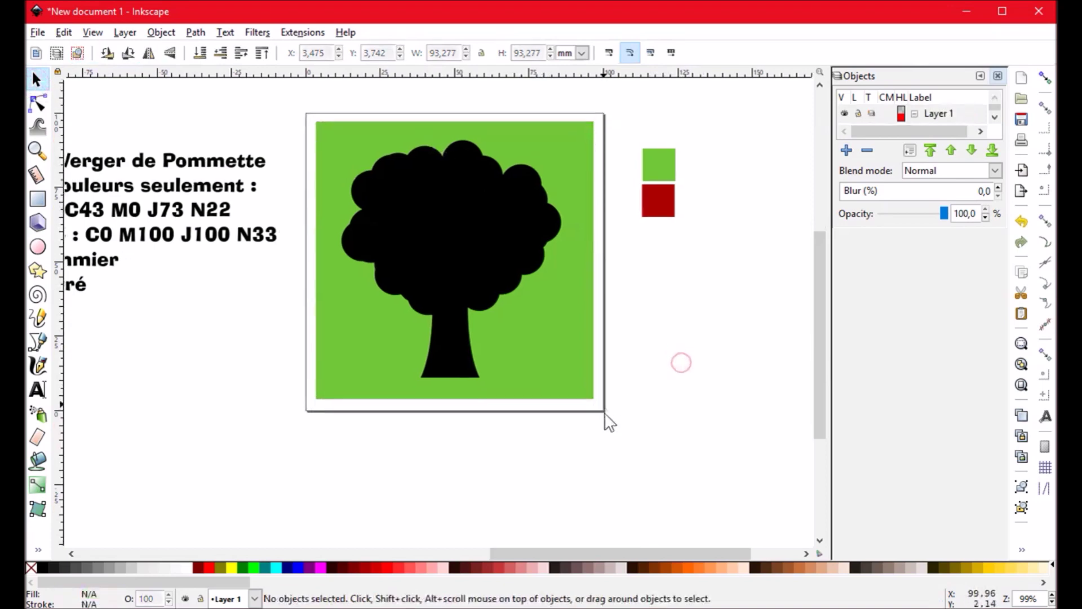
pyautogui.scroll(1, 512, 262)
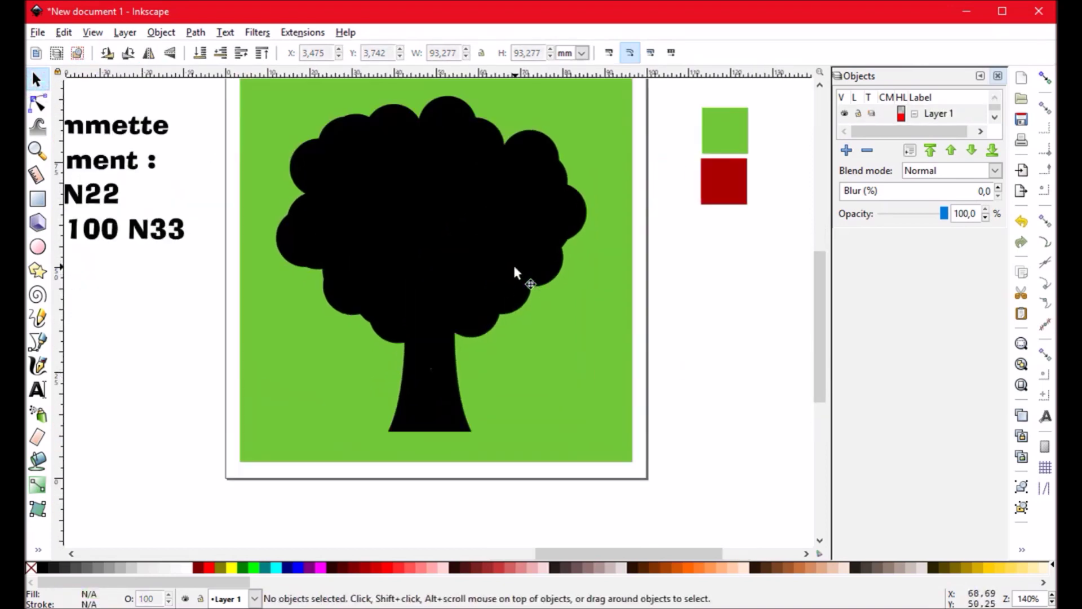
# Step: Round the corners of the green background square with a vertical radius of 10 mm
pyautogui.scroll(3, 522, 355)
pyautogui.scroll(-1, 518, 348)
pyautogui.scroll(-1, 567, 218)
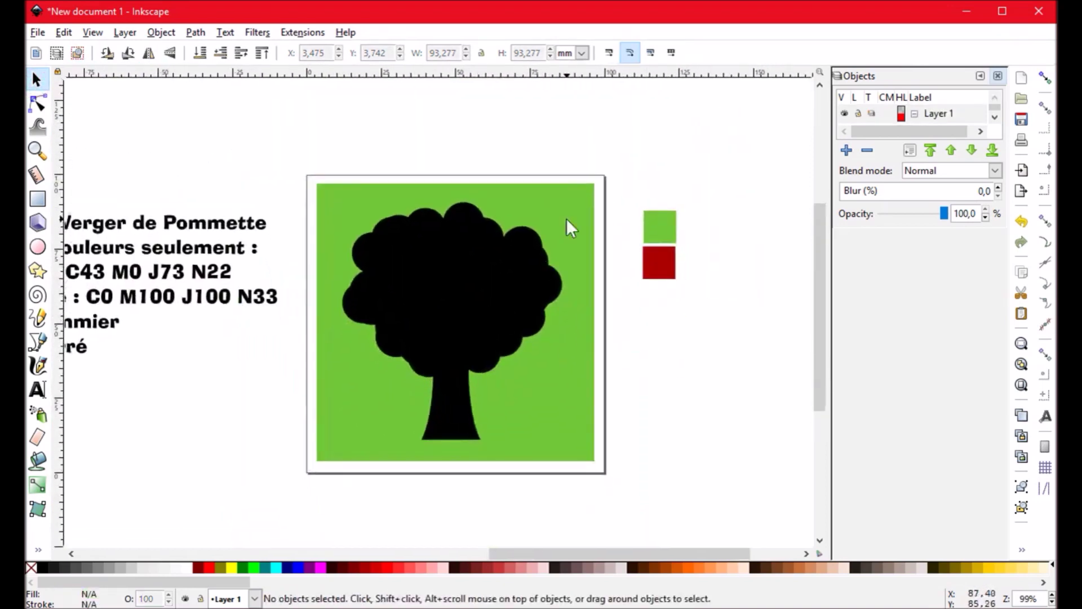
pyautogui.click(580, 194)
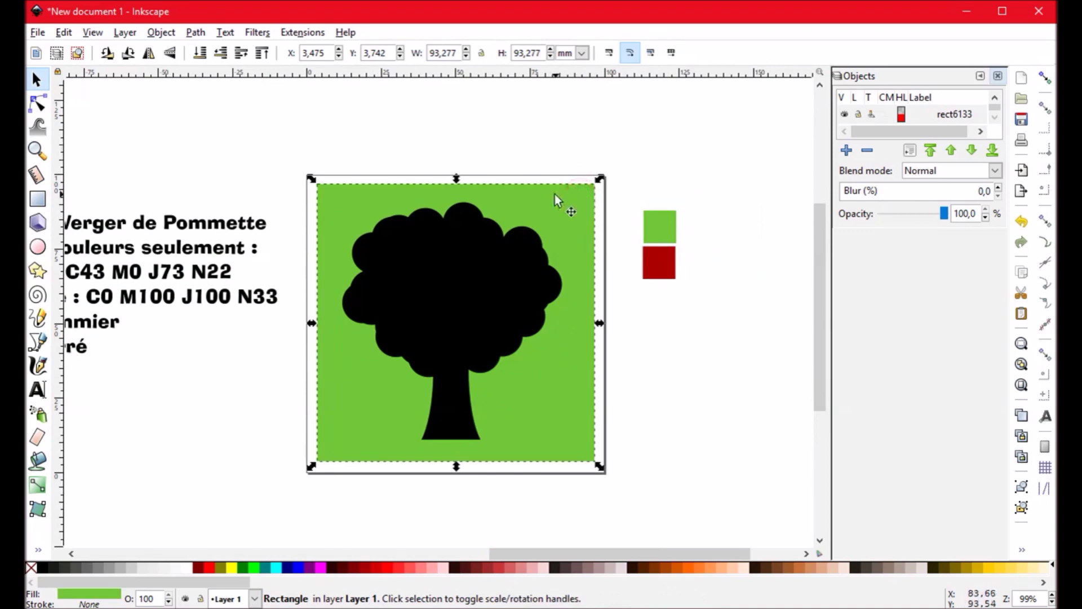
pyautogui.click(36, 202)
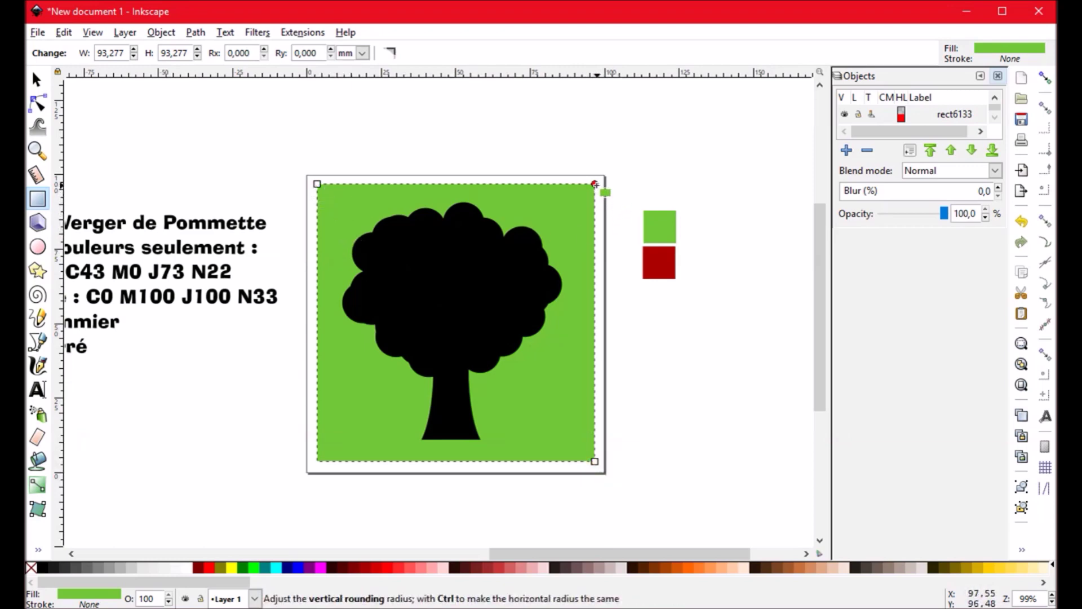
pyautogui.moveTo(594, 184); pyautogui.dragTo(604, 217)
pyautogui.doubleClick(323, 54)
pyautogui.write('10')
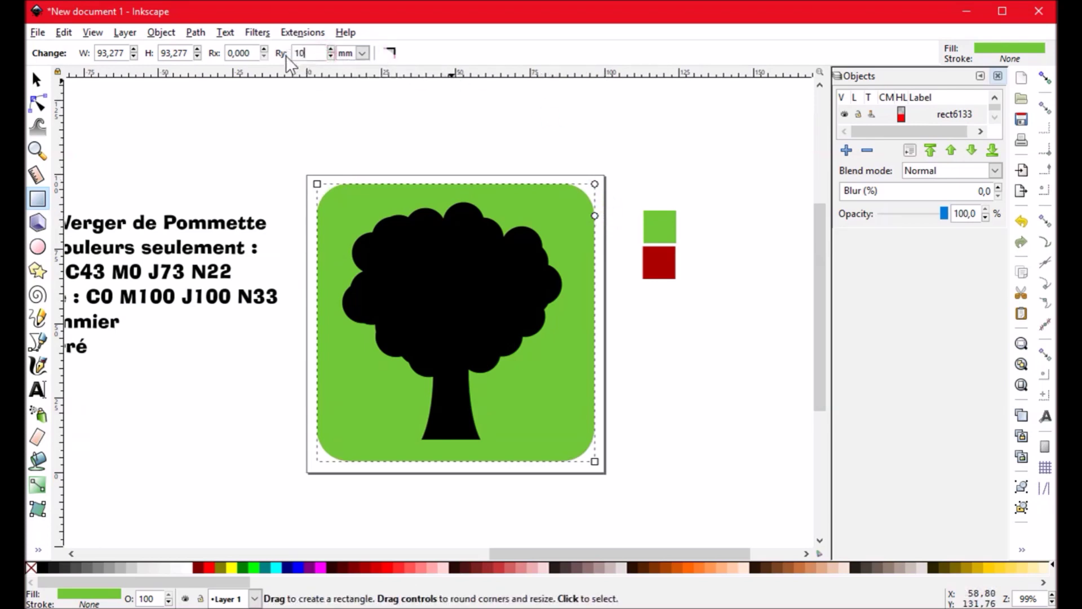
pyautogui.press('Return')
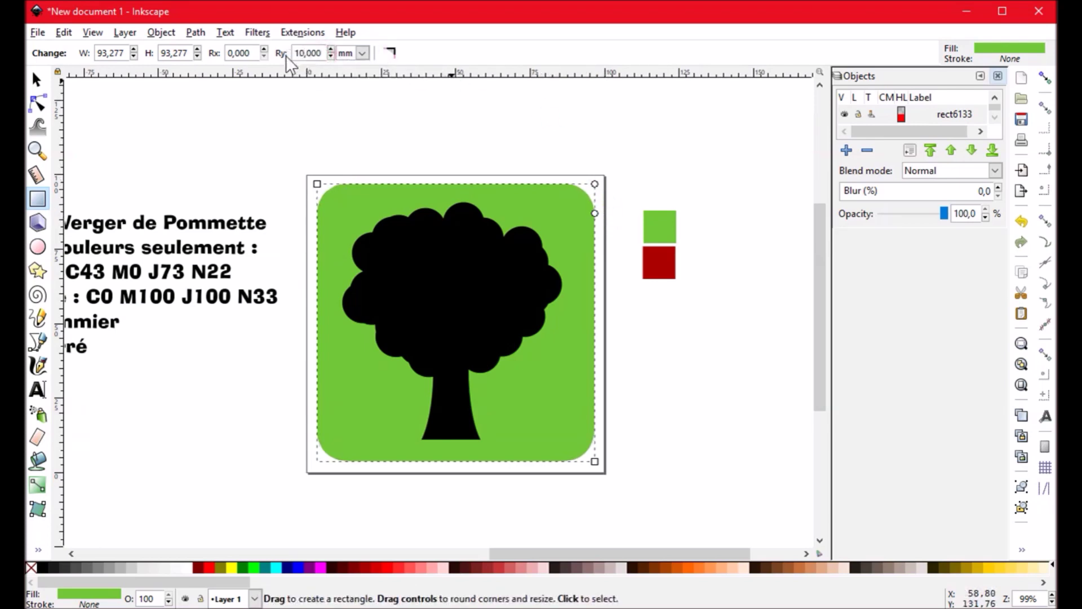
pyautogui.click(36, 81)
pyautogui.click(705, 498)
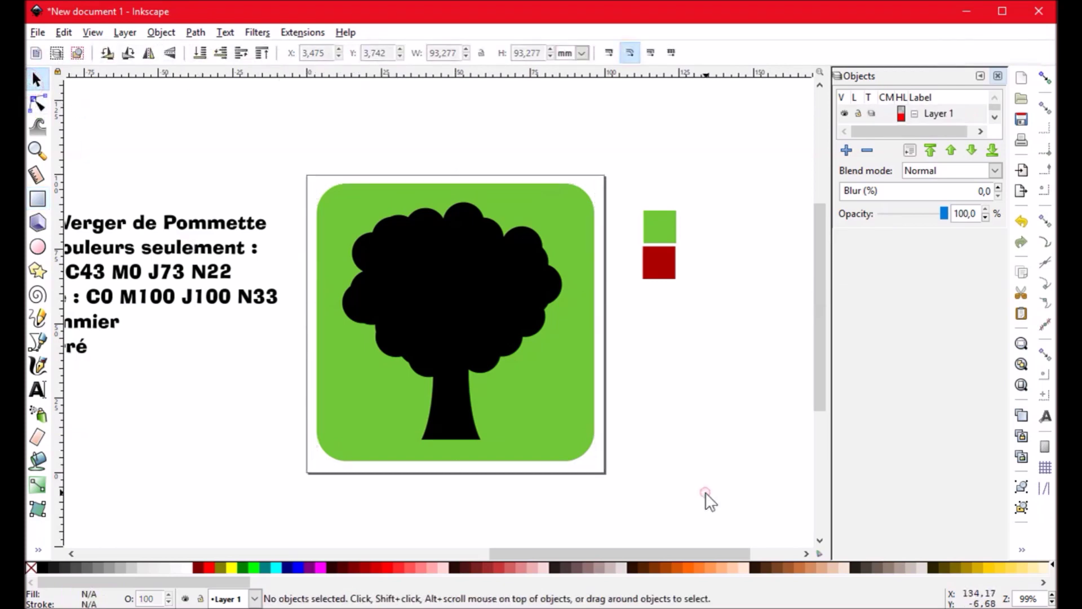
# Step: Scale the tree proportionally to about 65 × 70 mm and place it against the green square's left side, its trunk base overlapping the lower edge
pyautogui.scroll(-1, 704, 491)
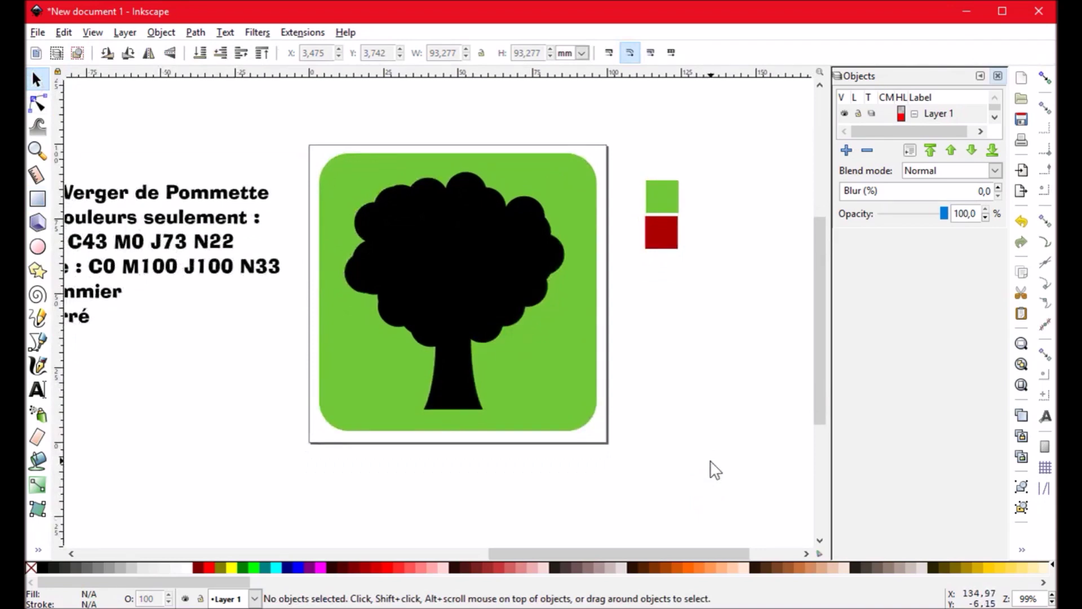
pyautogui.click(589, 414)
pyautogui.click(589, 471)
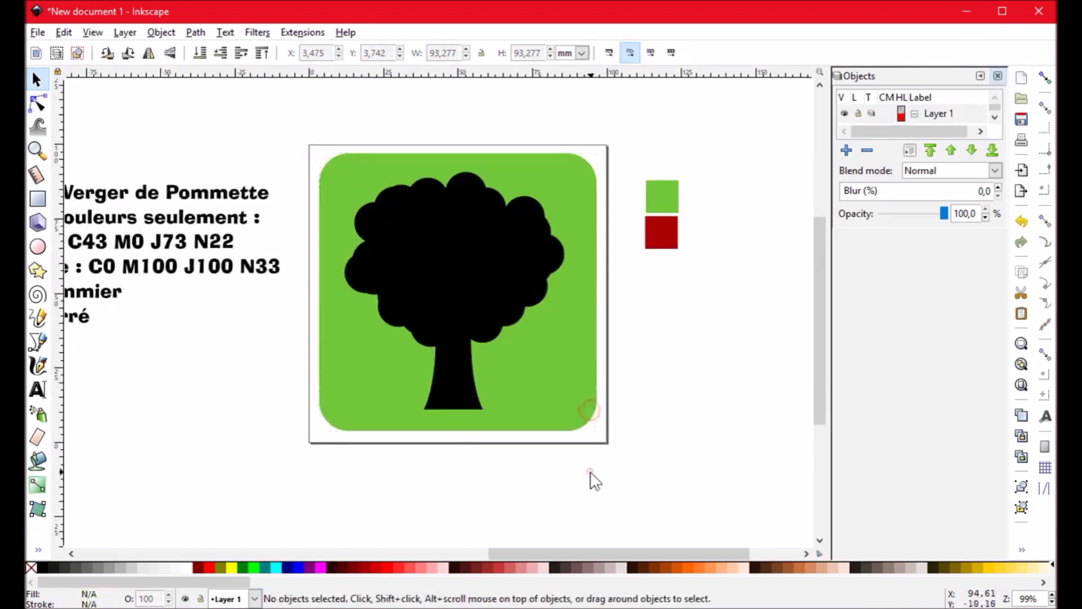
pyautogui.click(460, 310)
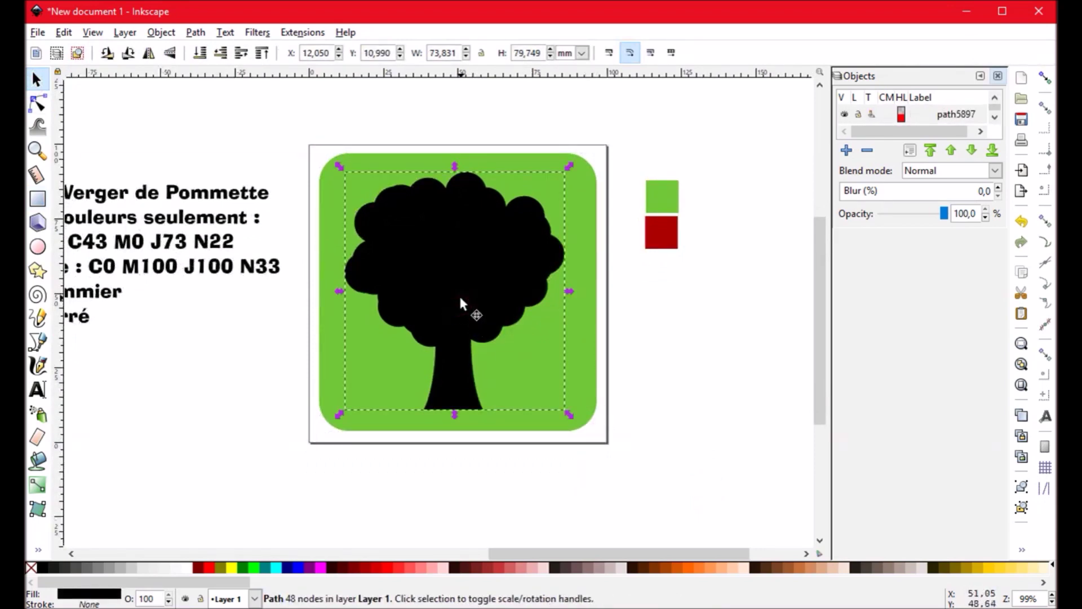
pyautogui.moveTo(460, 299); pyautogui.dragTo(460, 315)
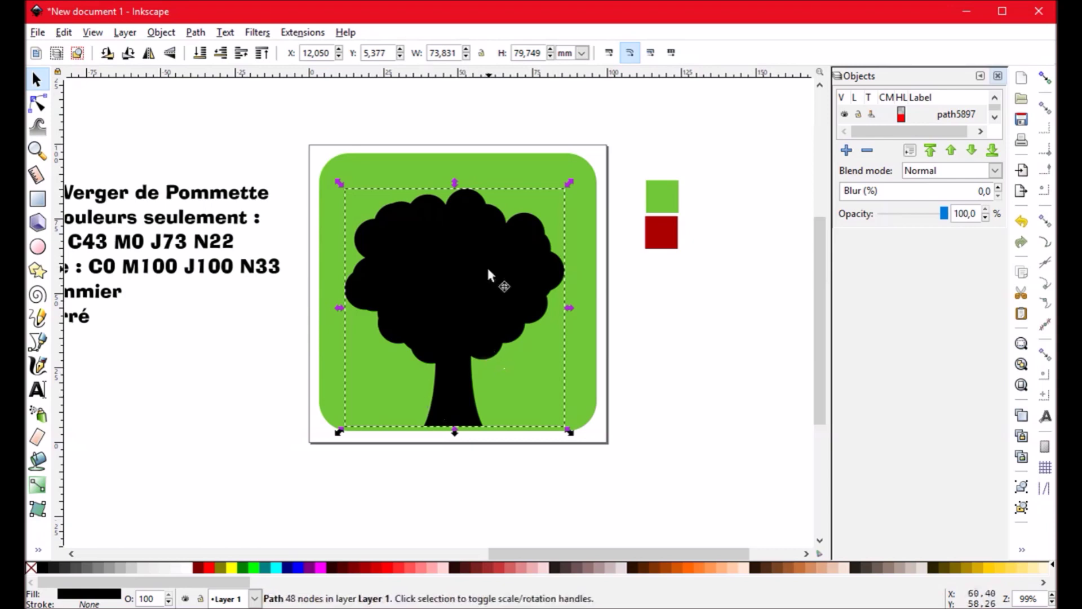
pyautogui.moveTo(487, 268); pyautogui.dragTo(487, 285)
pyautogui.moveTo(568, 444); pyautogui.dragTo(551, 437)
pyautogui.moveTo(461, 289); pyautogui.dragTo(462, 318)
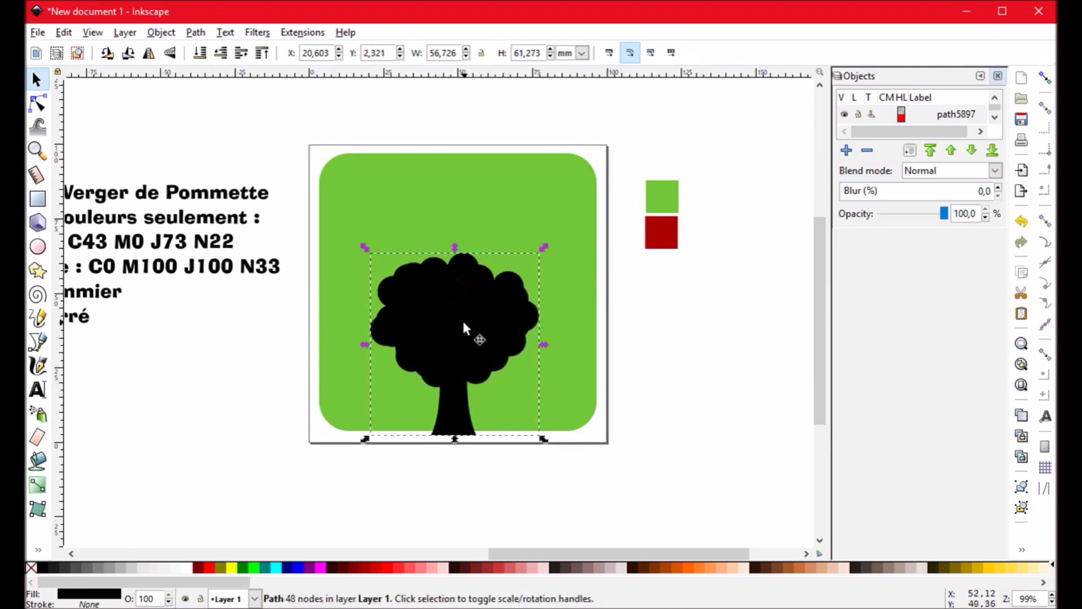
pyautogui.moveTo(543, 246); pyautogui.dragTo(555, 234)
pyautogui.moveTo(519, 306); pyautogui.dragTo(471, 305)
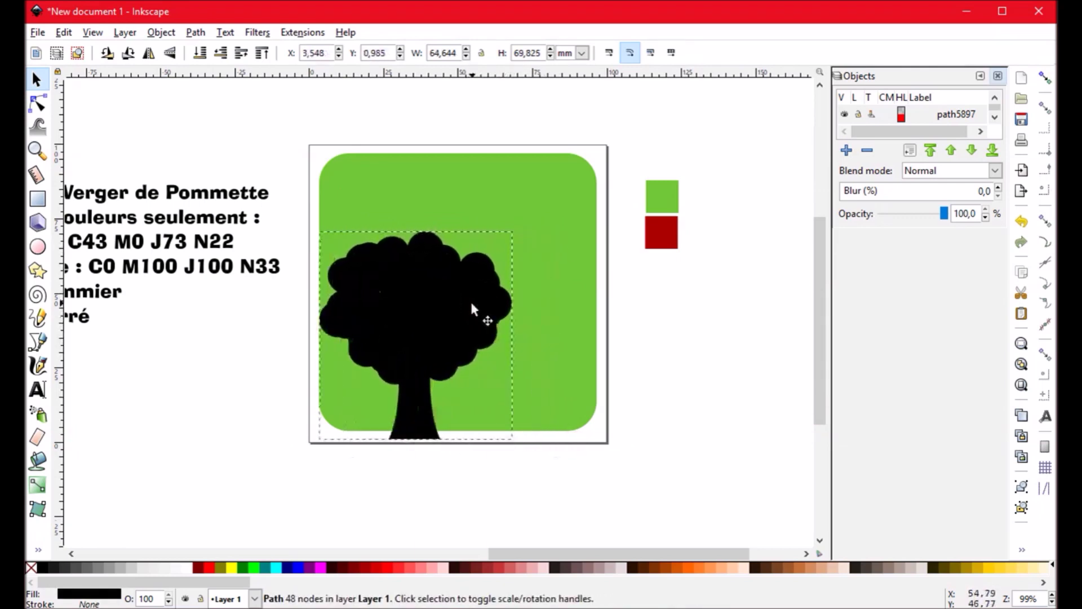
pyautogui.click(669, 356)
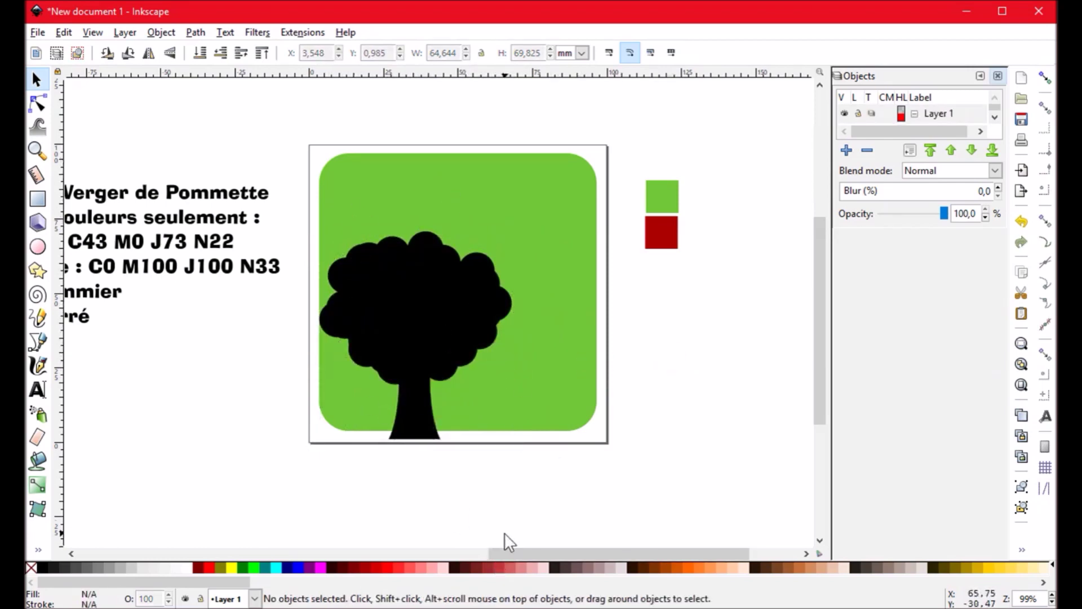
# Step: Close the Objects list, select the tree together with the green square, and display the Align and Distribute options
pyautogui.click(998, 75)
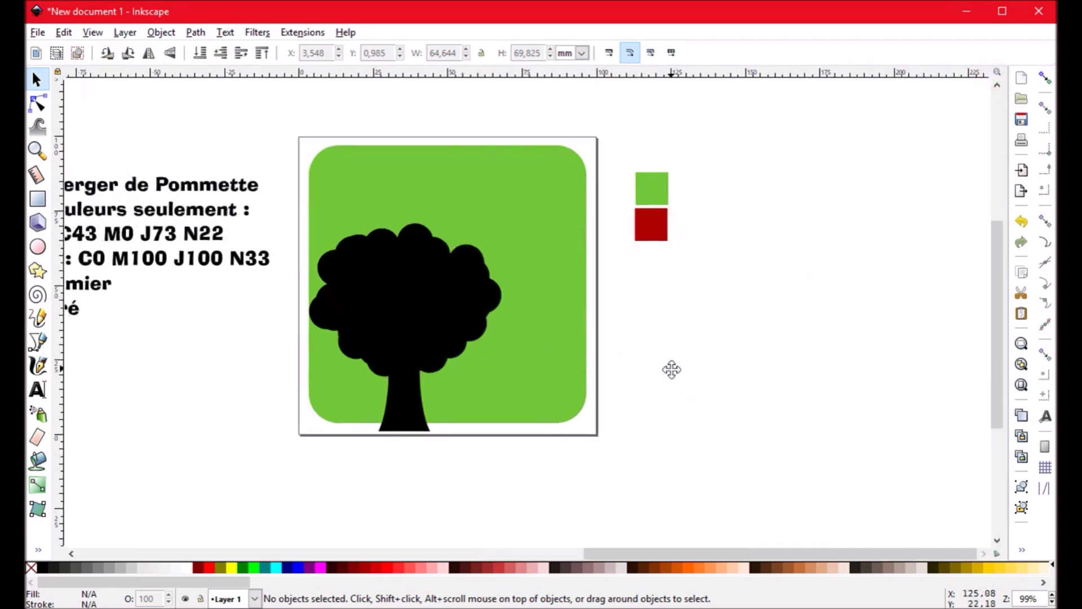
pyautogui.click(429, 313)
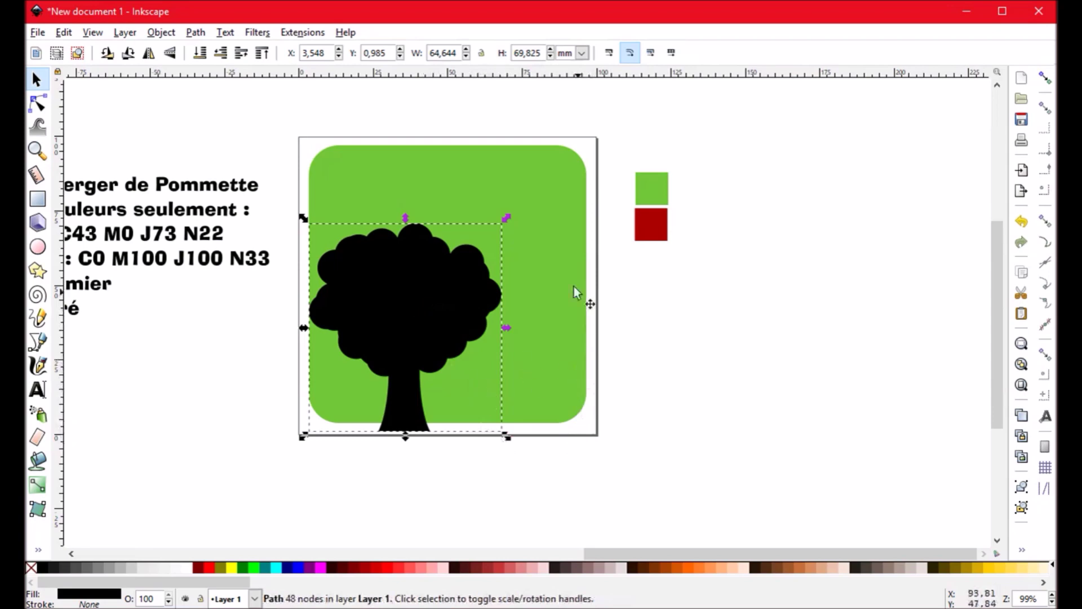
pyautogui.keyDown('shift'); pyautogui.click(567, 251); pyautogui.keyUp('shift')
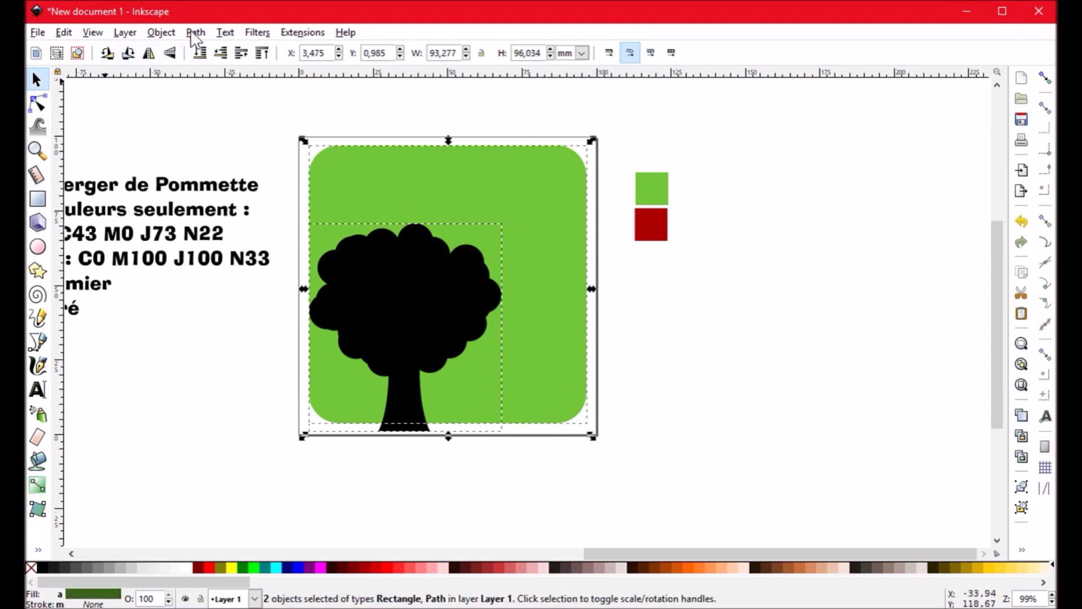
pyautogui.click(158, 34)
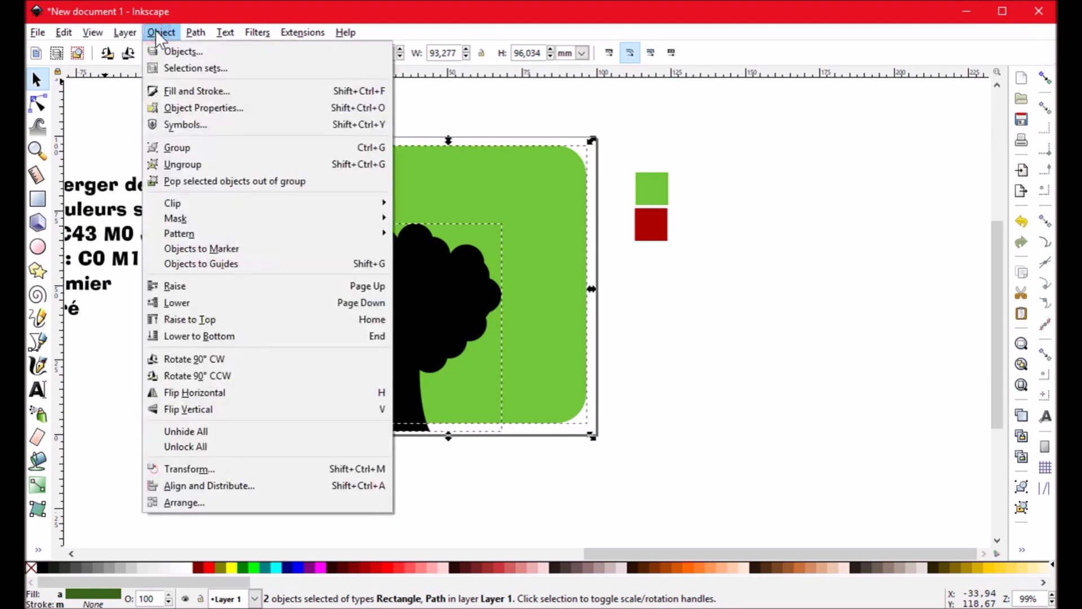
pyautogui.click(204, 485)
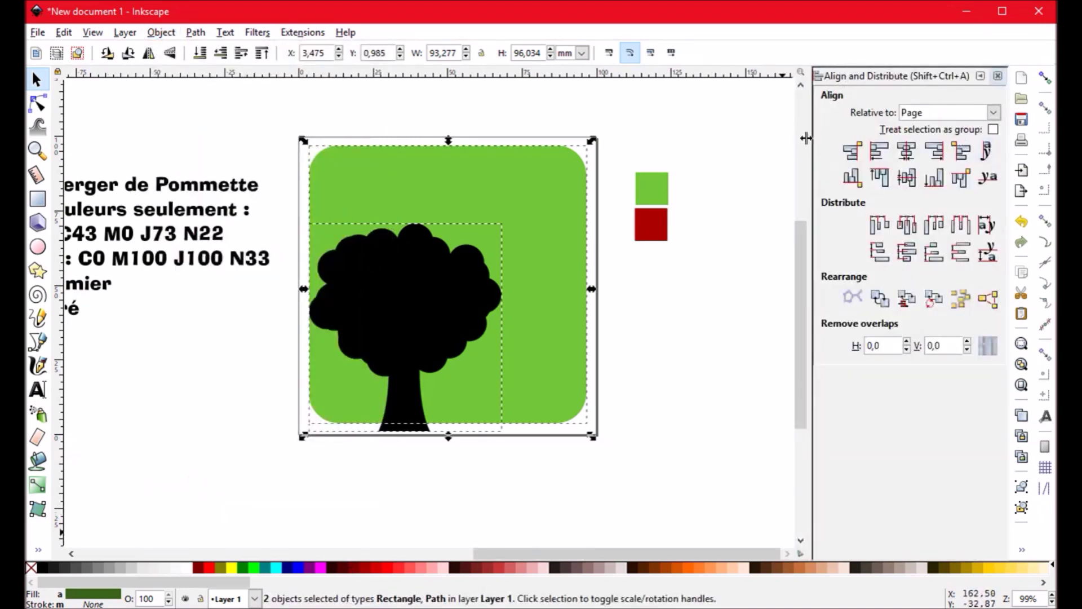
pyautogui.moveTo(806, 139); pyautogui.dragTo(787, 140)
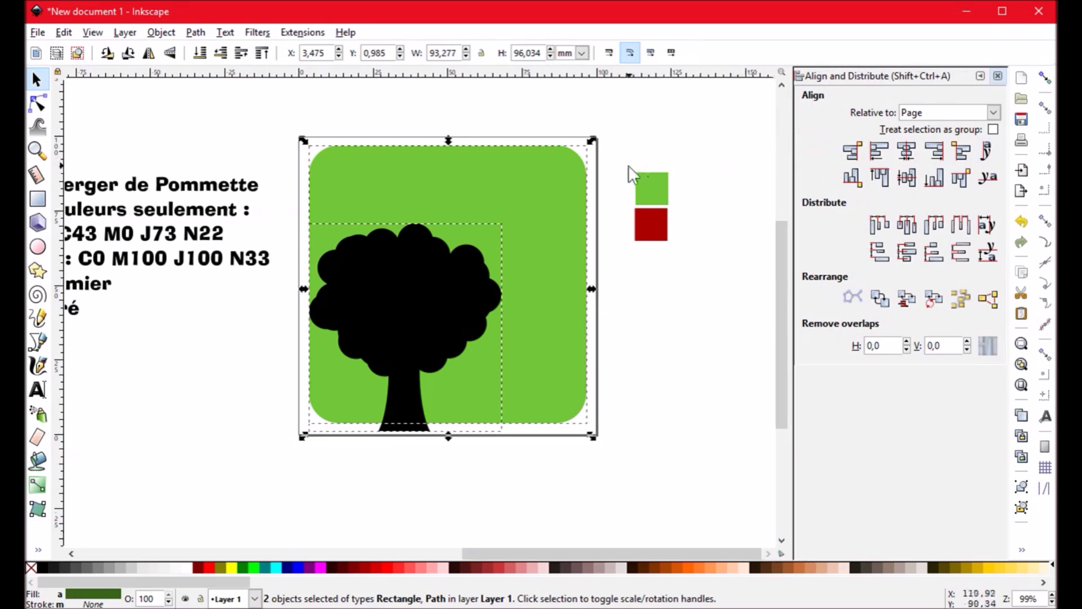
# Step: Centre the green rounded square on the page along both the vertical and horizontal axes
pyautogui.click(649, 133)
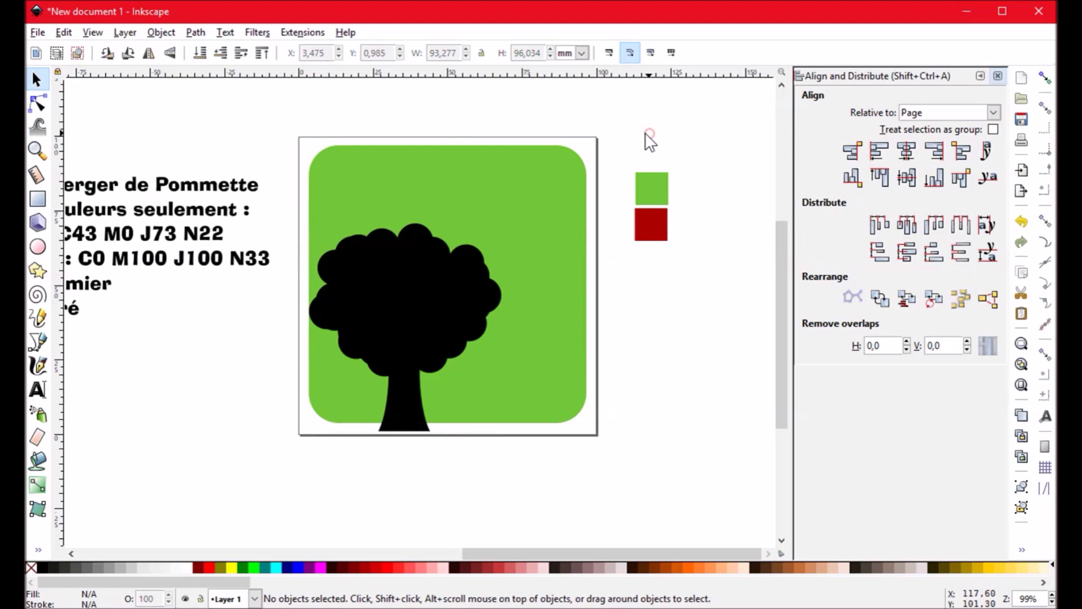
pyautogui.click(559, 158)
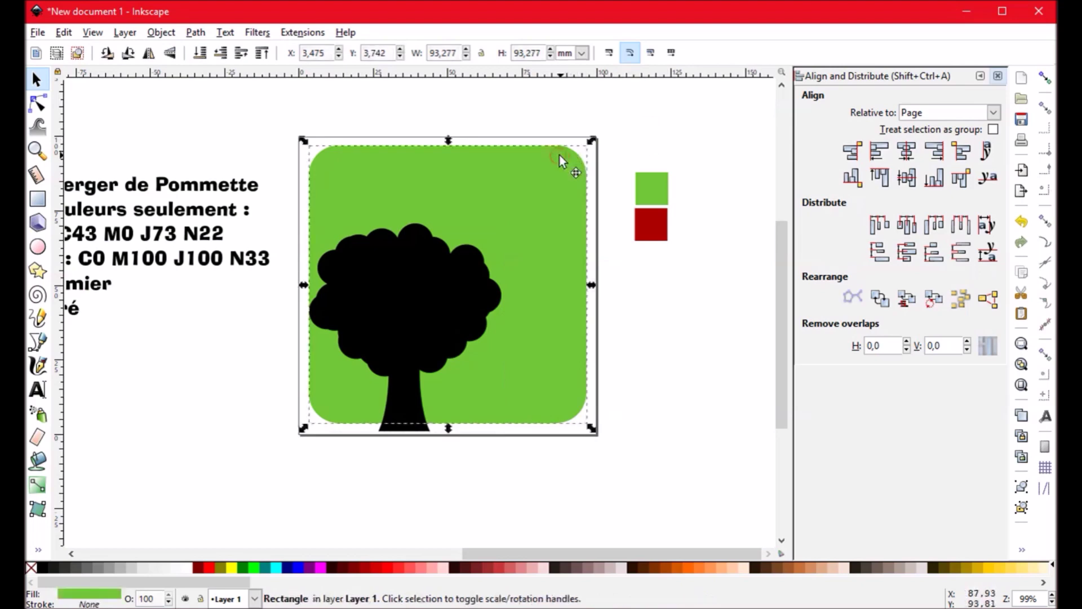
pyautogui.click(652, 320)
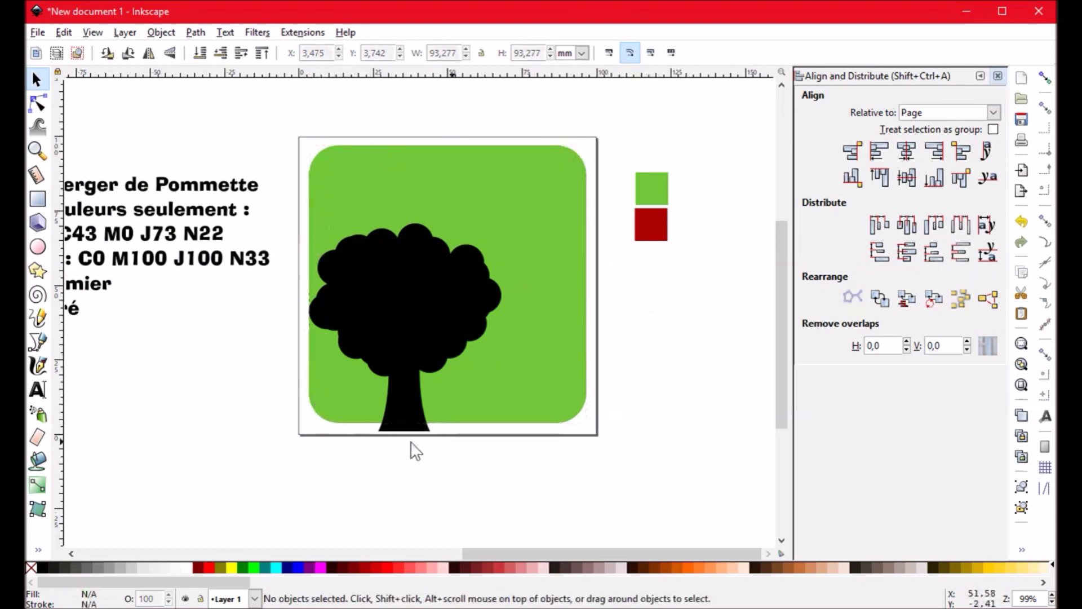
pyautogui.click(531, 155)
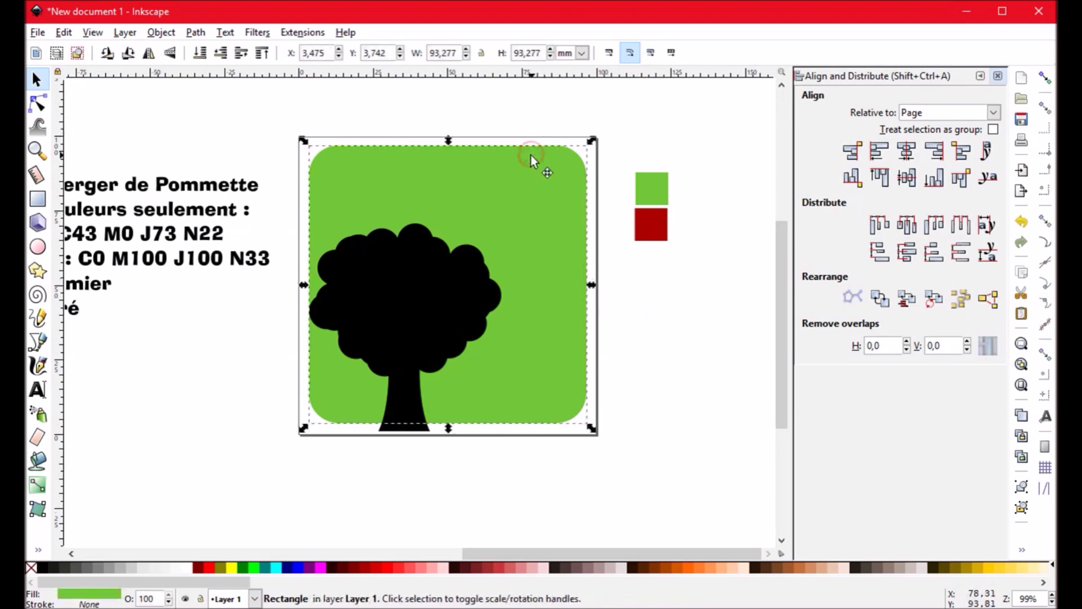
pyautogui.click(36, 80)
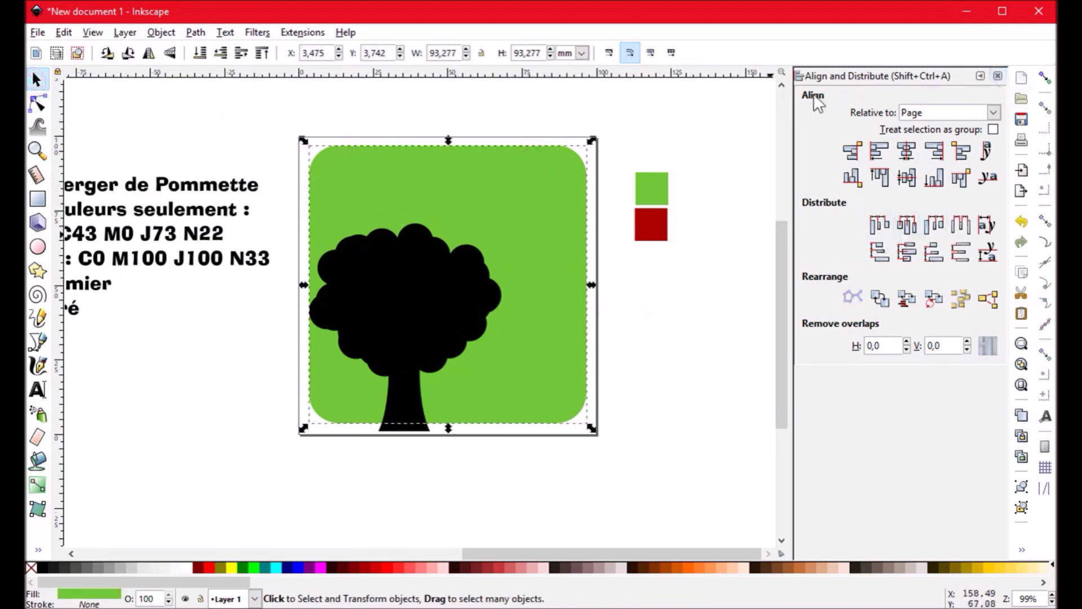
pyautogui.click(940, 115)
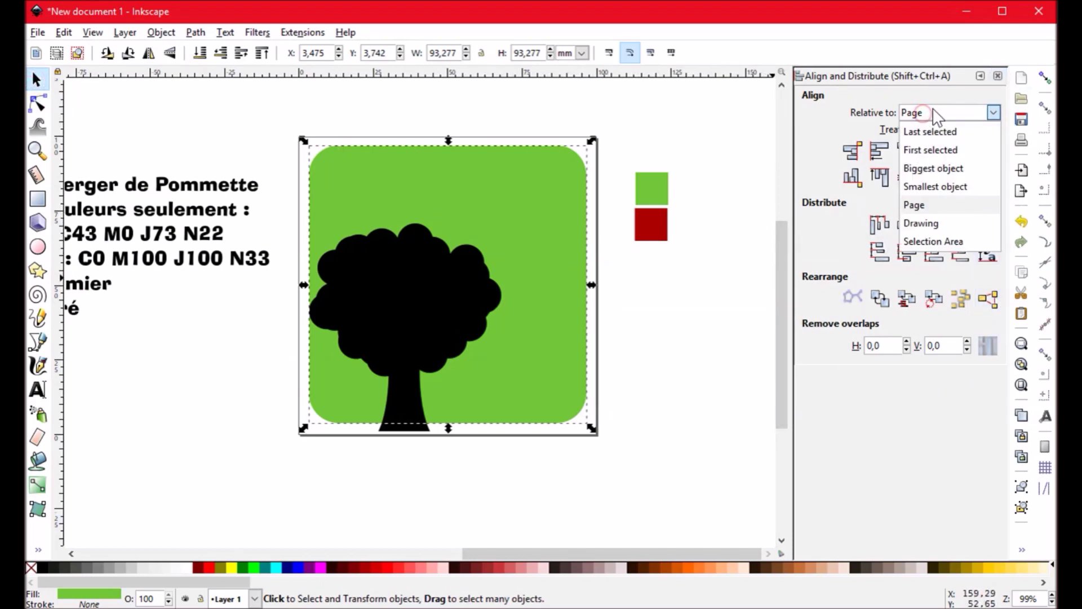
pyautogui.click(932, 108)
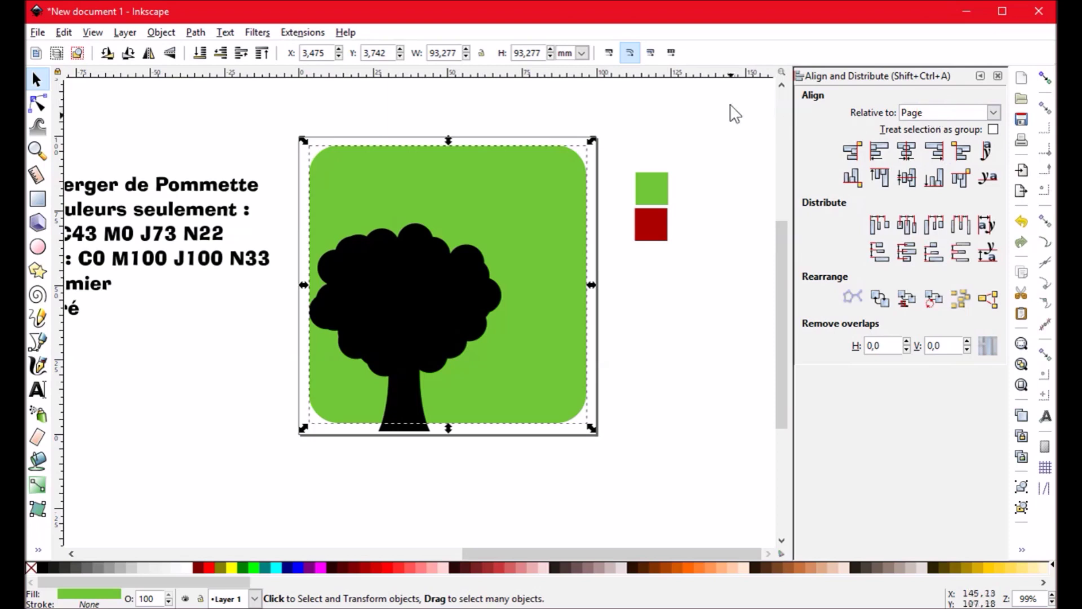
pyautogui.click(908, 153)
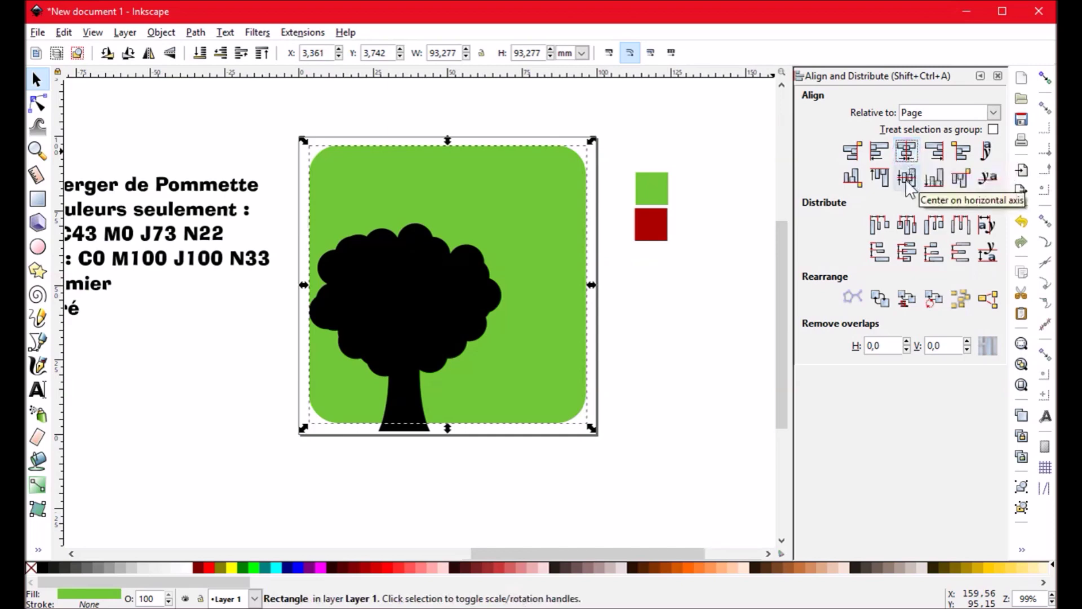
pyautogui.click(905, 180)
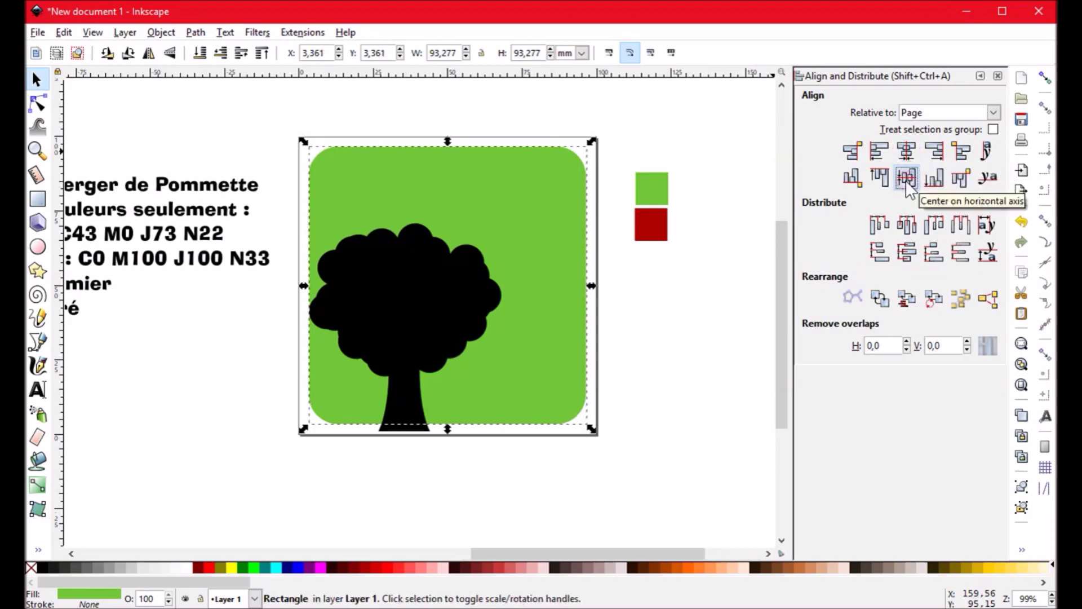
pyautogui.click(672, 323)
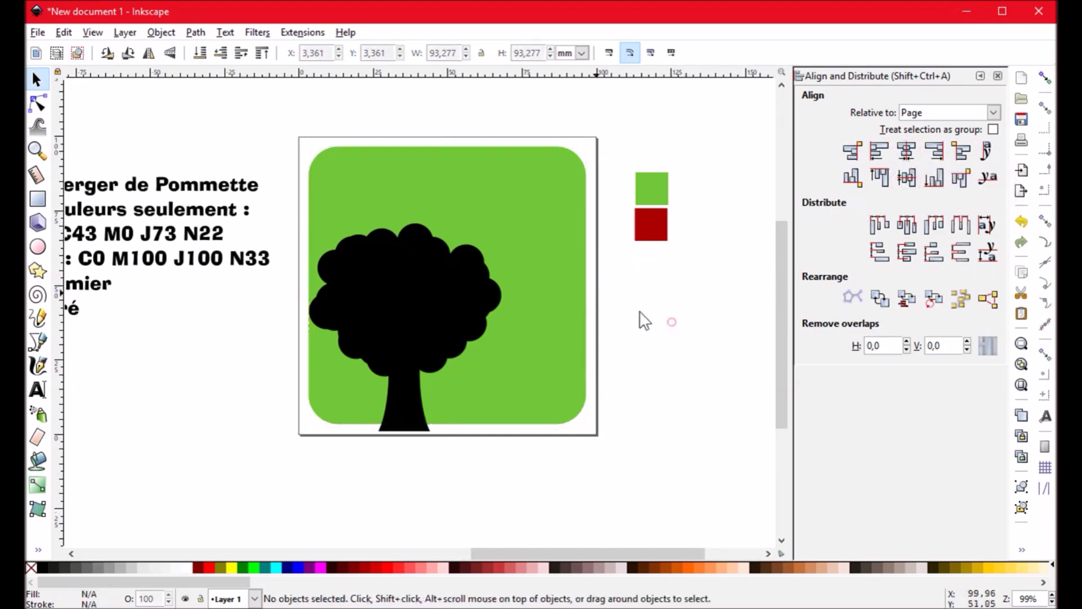
# Step: Move the green square to about X -20, Y -30 mm and recentre it on the page along both axes
pyautogui.moveTo(559, 174); pyautogui.dragTo(488, 274)
pyautogui.click(647, 407)
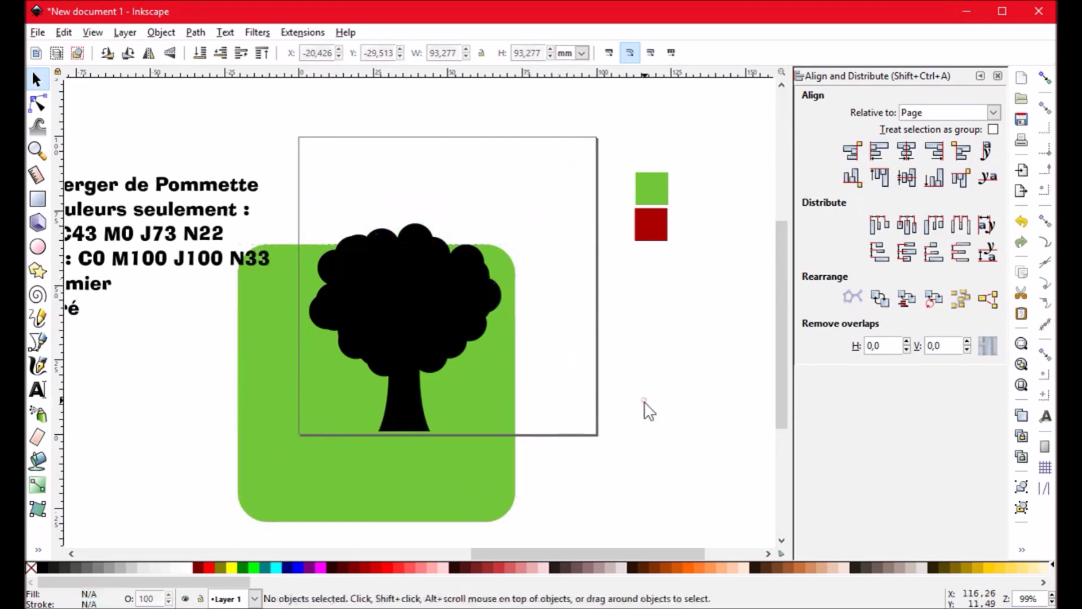
pyautogui.click(492, 462)
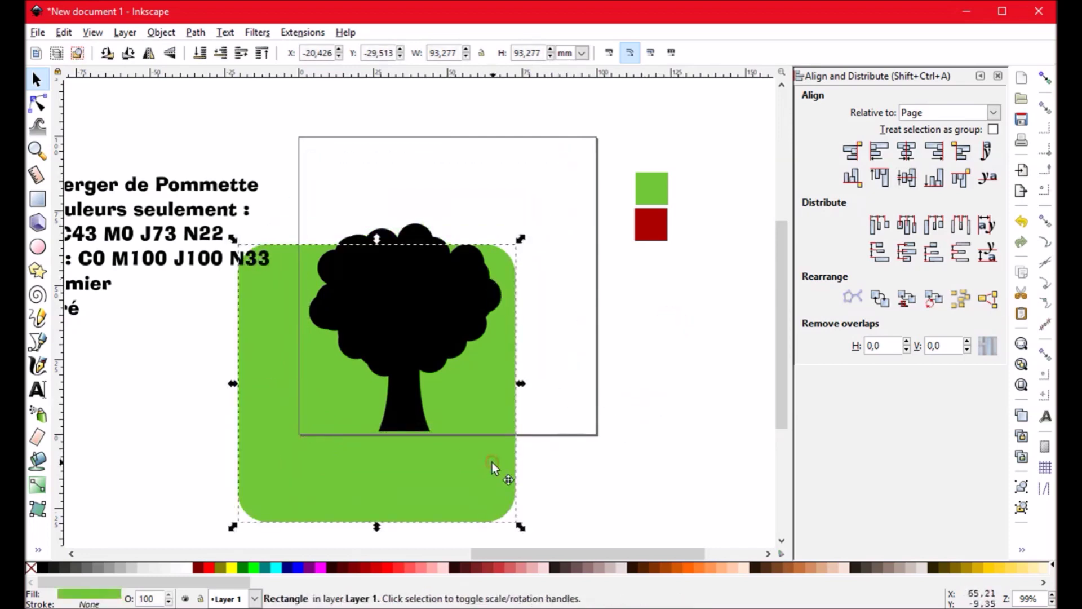
pyautogui.click(905, 151)
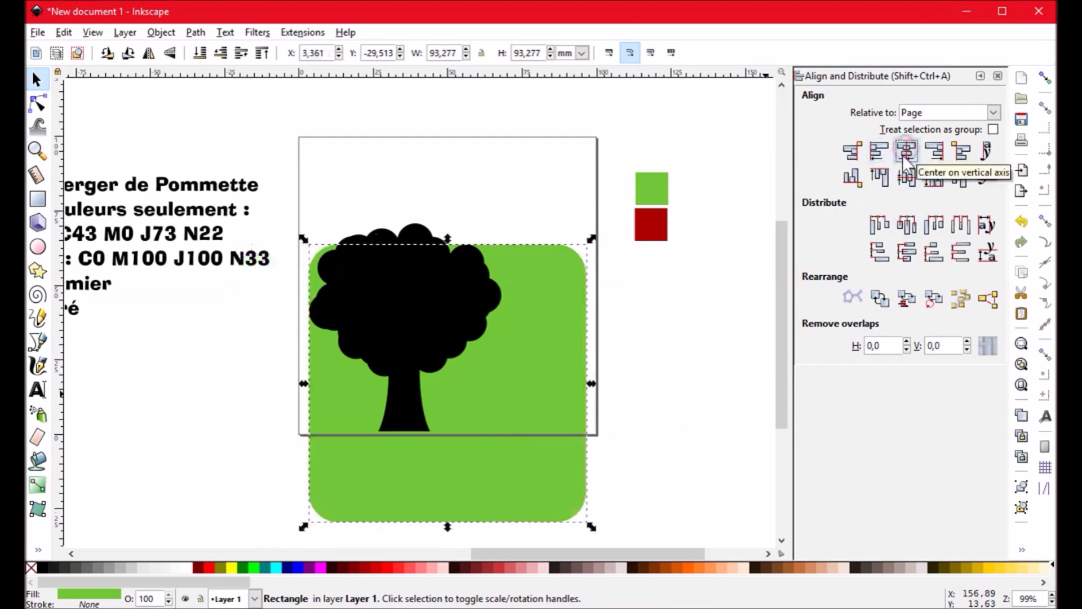
pyautogui.click(907, 178)
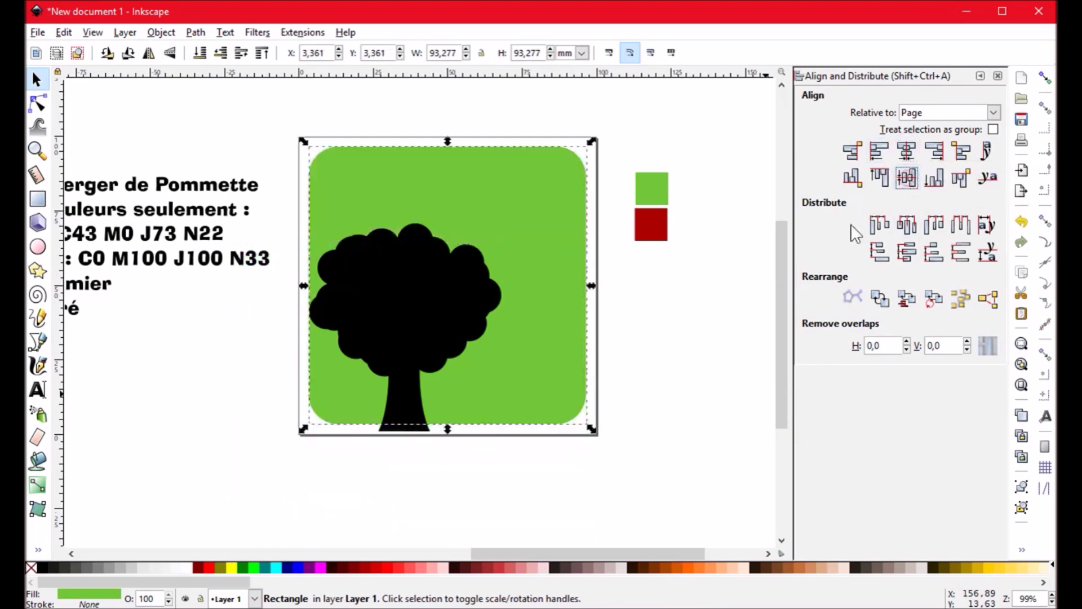
pyautogui.click(719, 369)
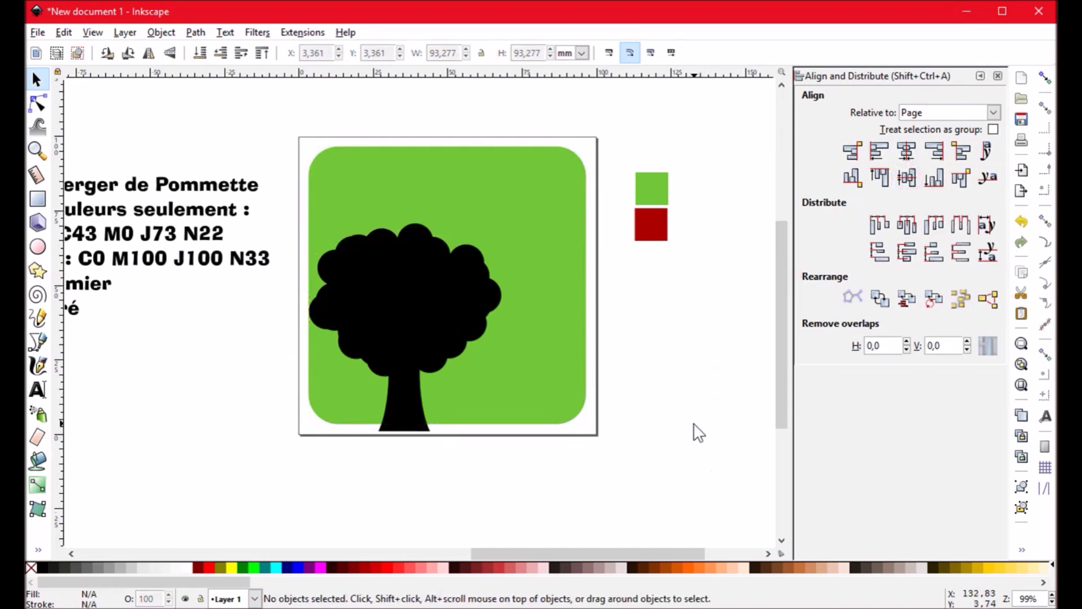
# Step: Centre the black tree on the green square's vertical axis, aligning relative to First selected, and close the alignment settings
pyautogui.click(452, 314)
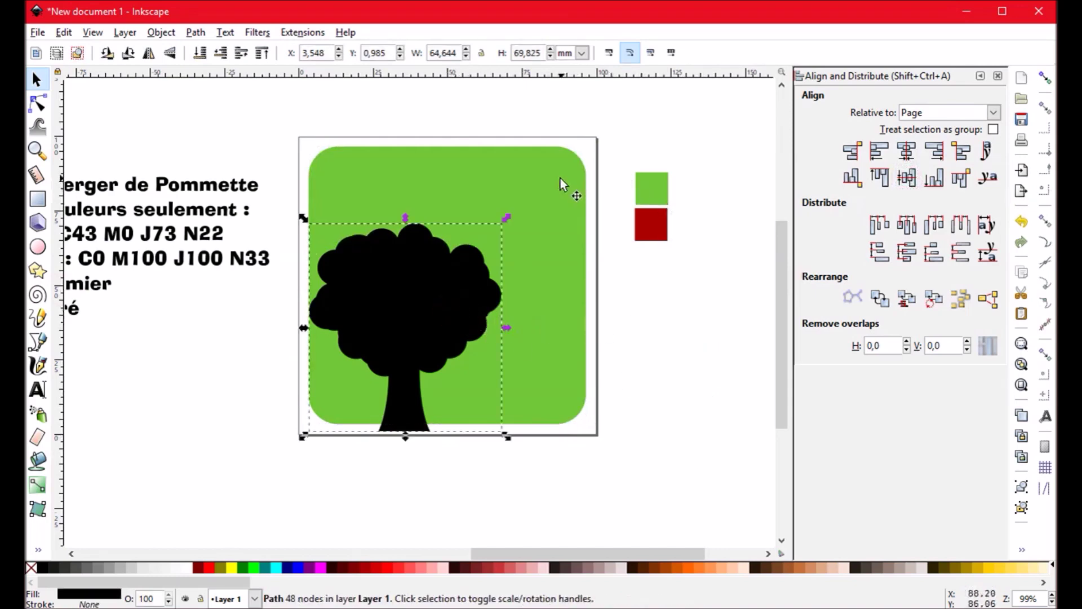
pyautogui.click(701, 137)
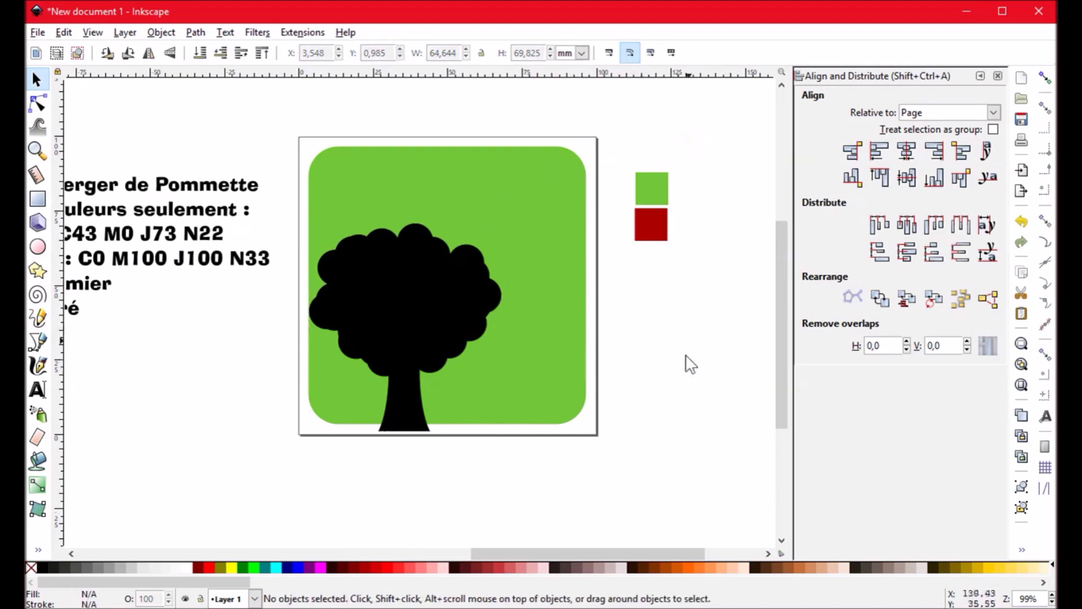
pyautogui.click(964, 116)
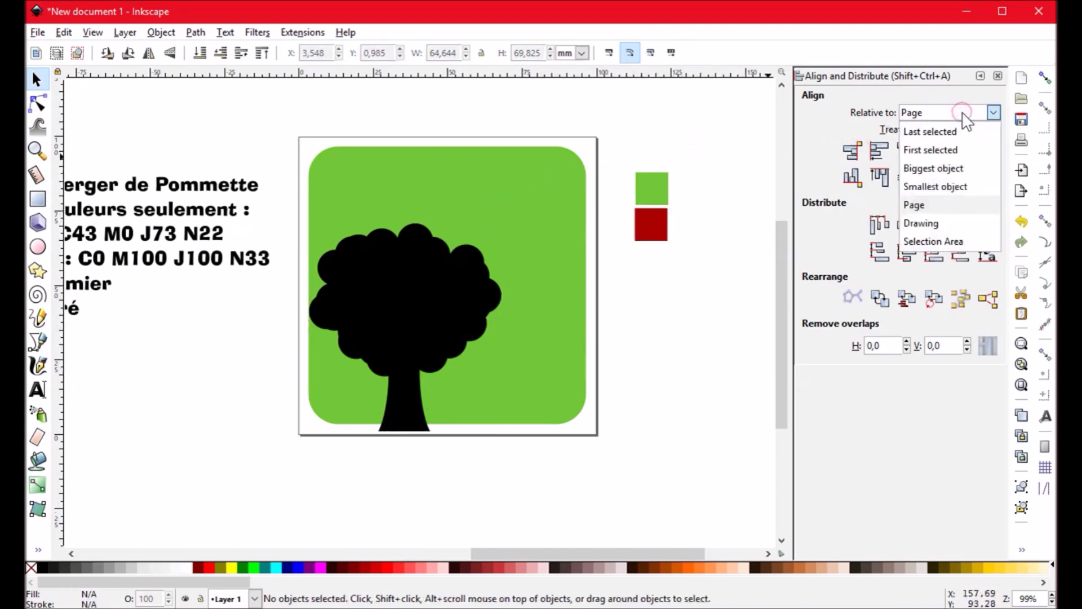
pyautogui.click(957, 150)
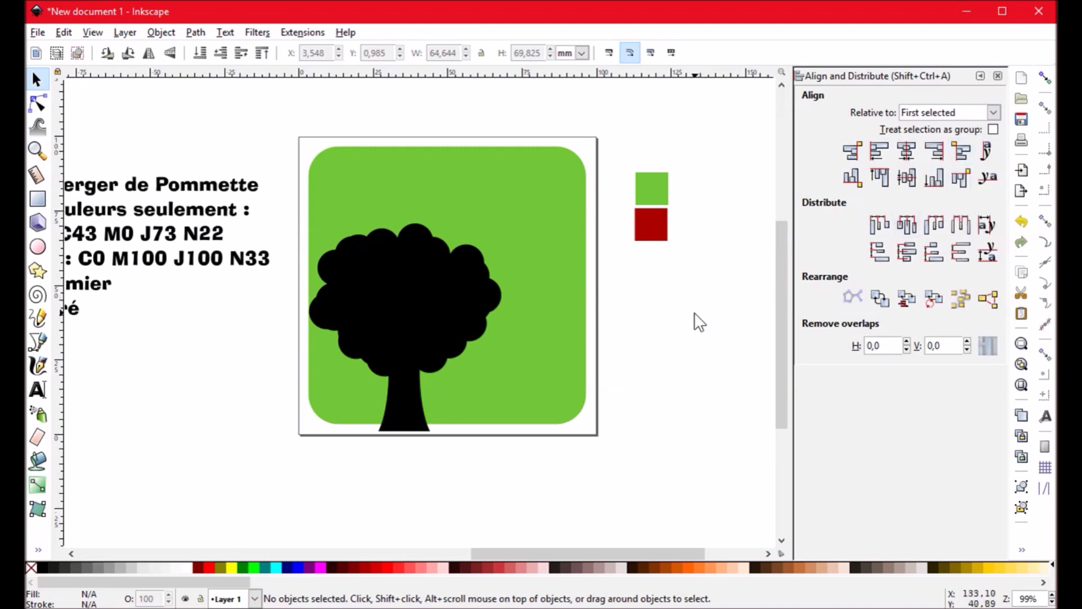
pyautogui.click(519, 221)
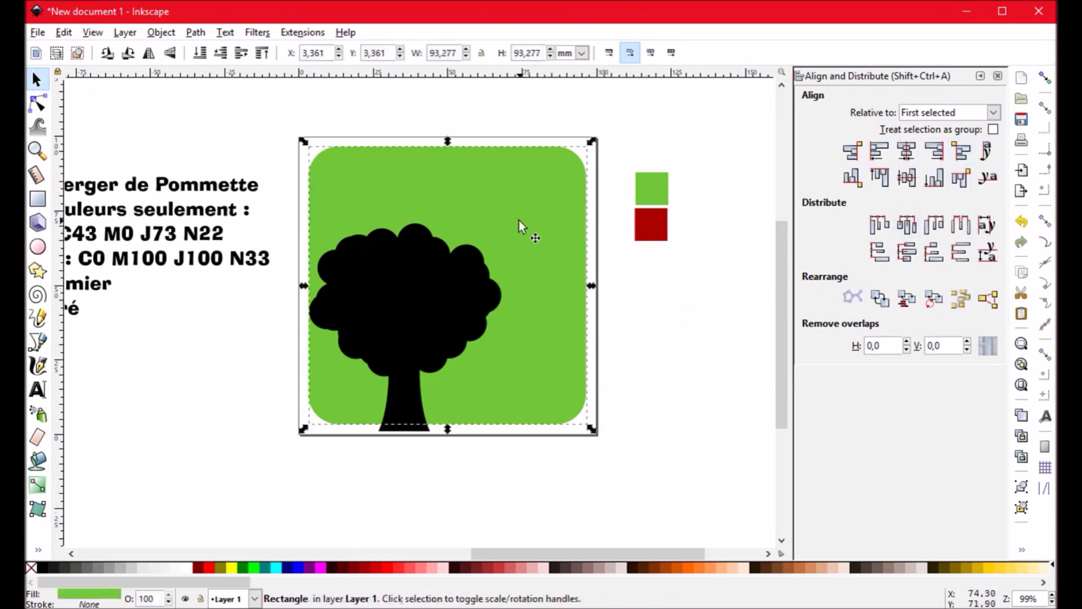
pyautogui.keyDown('shift'); pyautogui.click(417, 310); pyautogui.keyUp('shift')
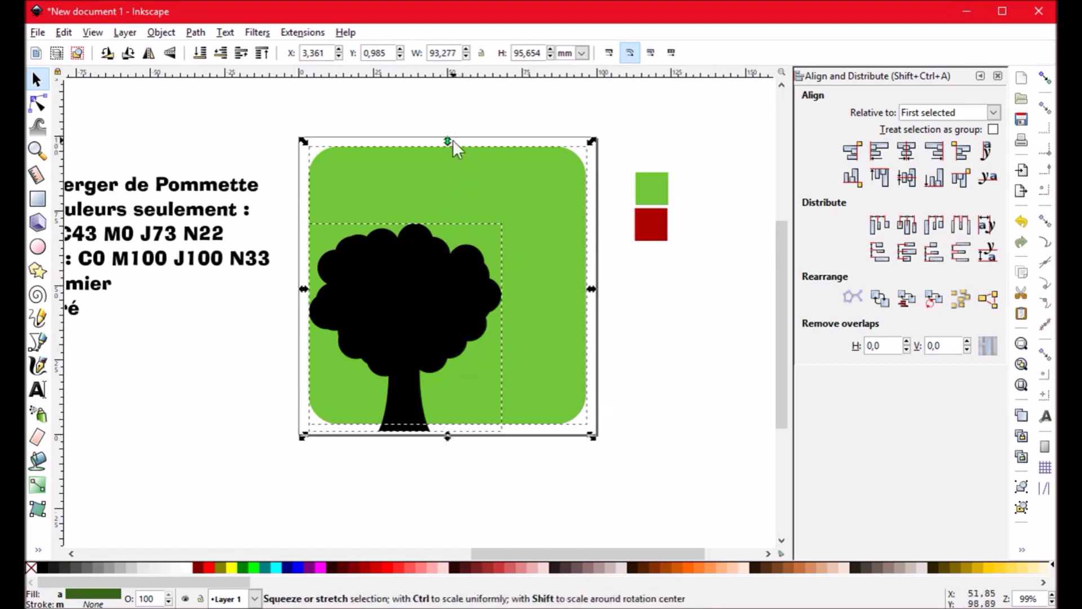
pyautogui.click(904, 155)
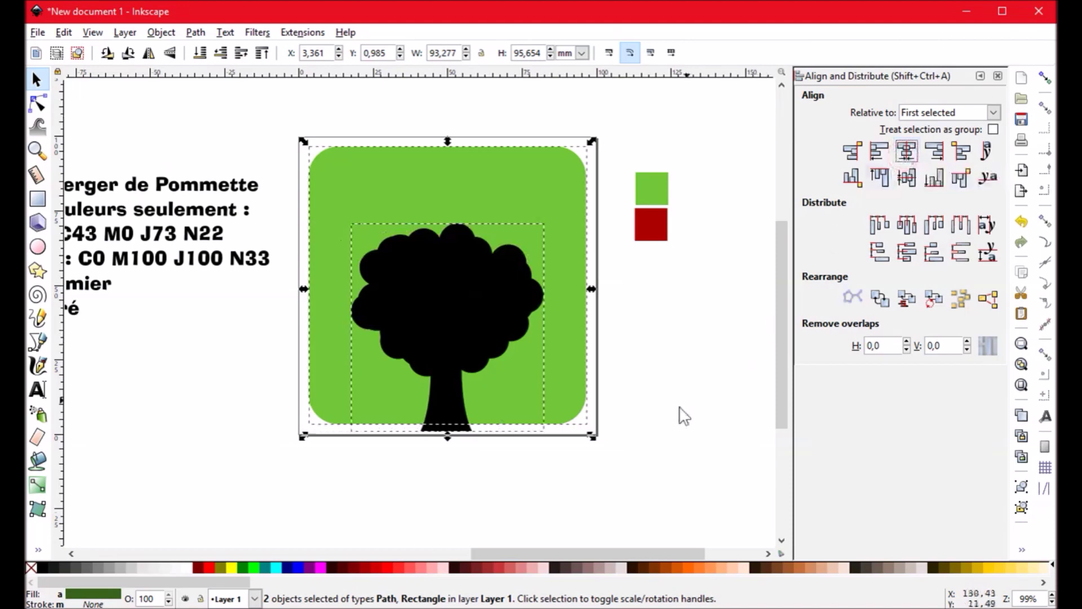
pyautogui.click(650, 436)
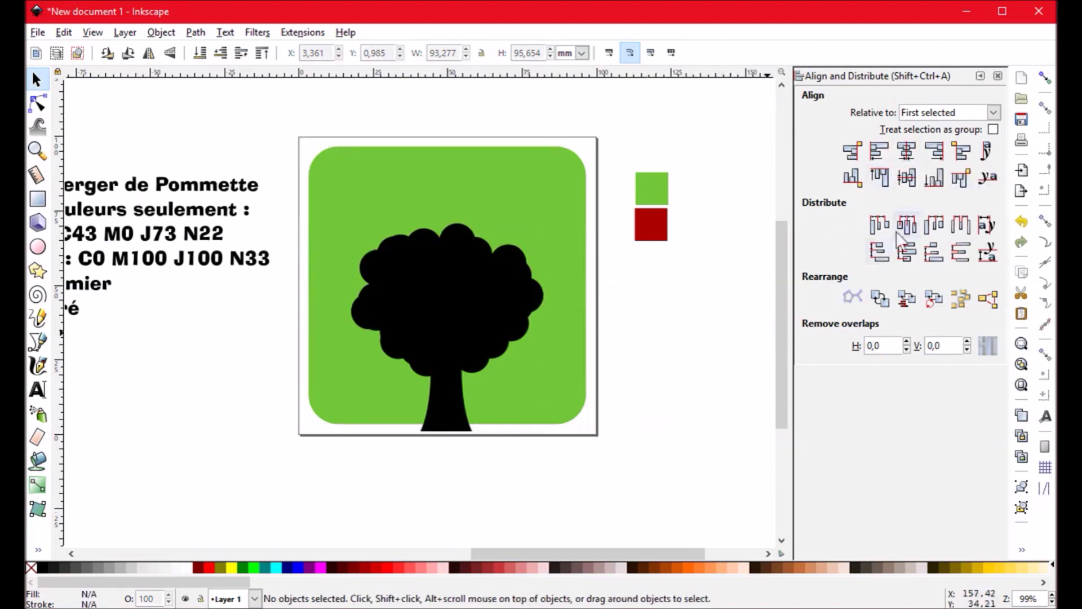
pyautogui.click(998, 77)
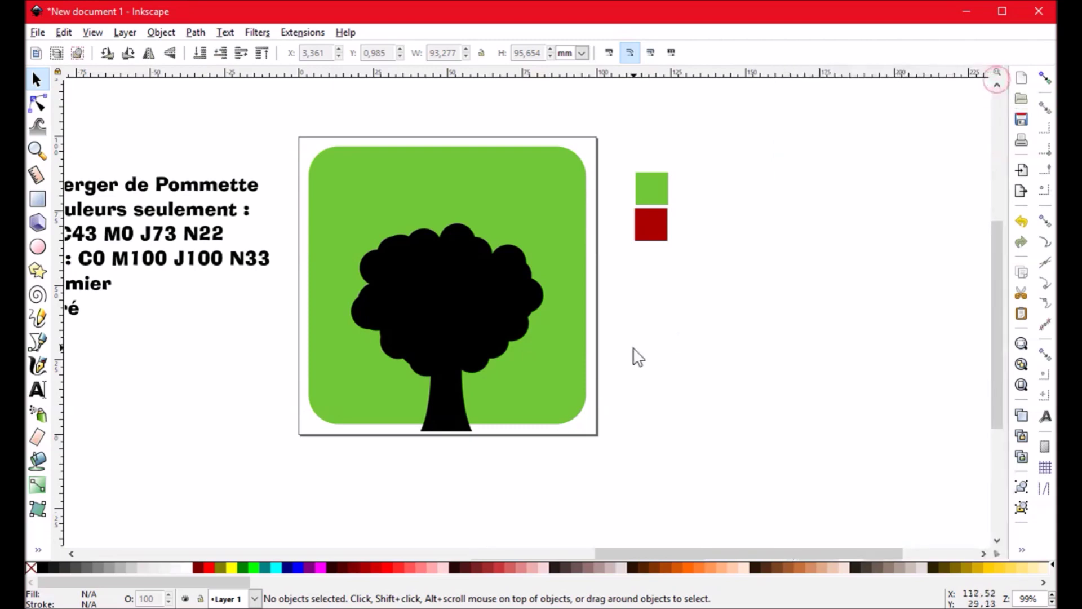
# Step: Try cutting the tree shape out of the green square with the Difference path operation, and undo it
pyautogui.moveTo(628, 353)
pyautogui.mouseDown()
pyautogui.moveTo(642, 405)
pyautogui.moveTo(633, 394)
pyautogui.mouseUp()
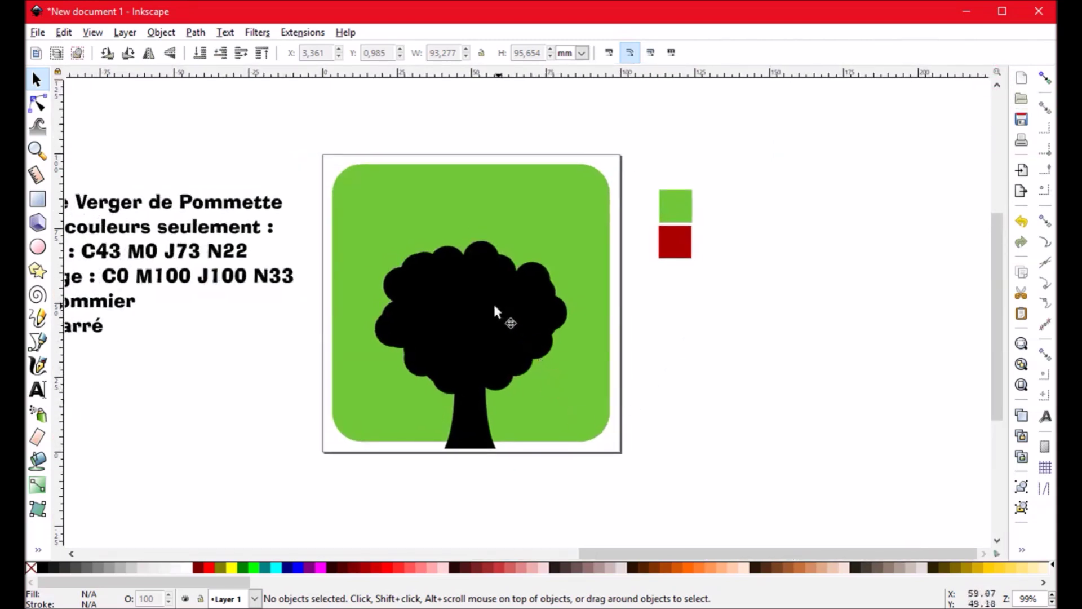
pyautogui.click(474, 311)
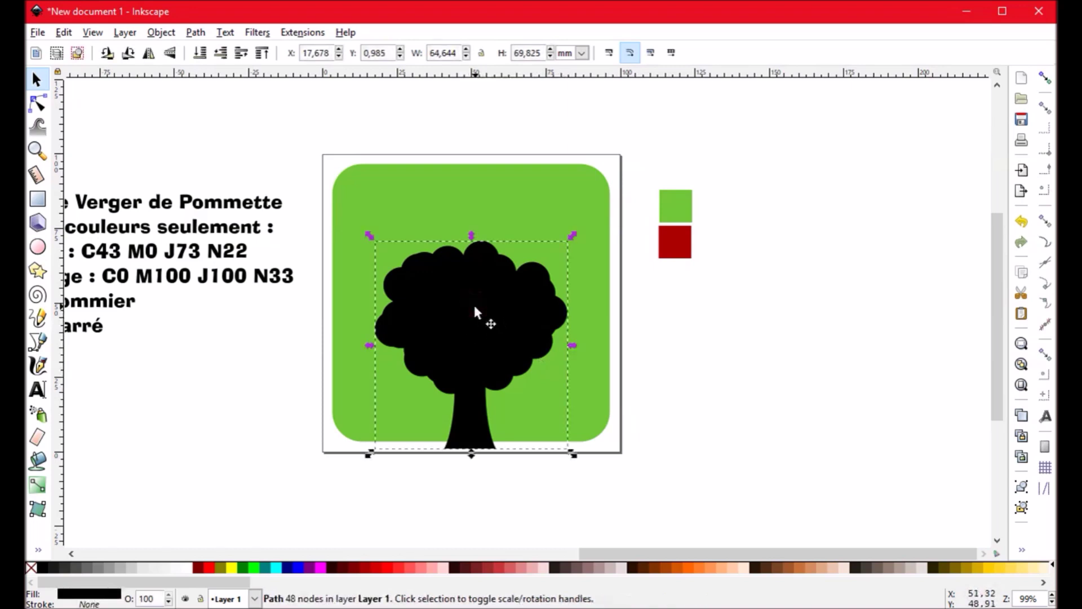
pyautogui.keyDown('shift'); pyautogui.click(550, 202); pyautogui.keyUp('shift')
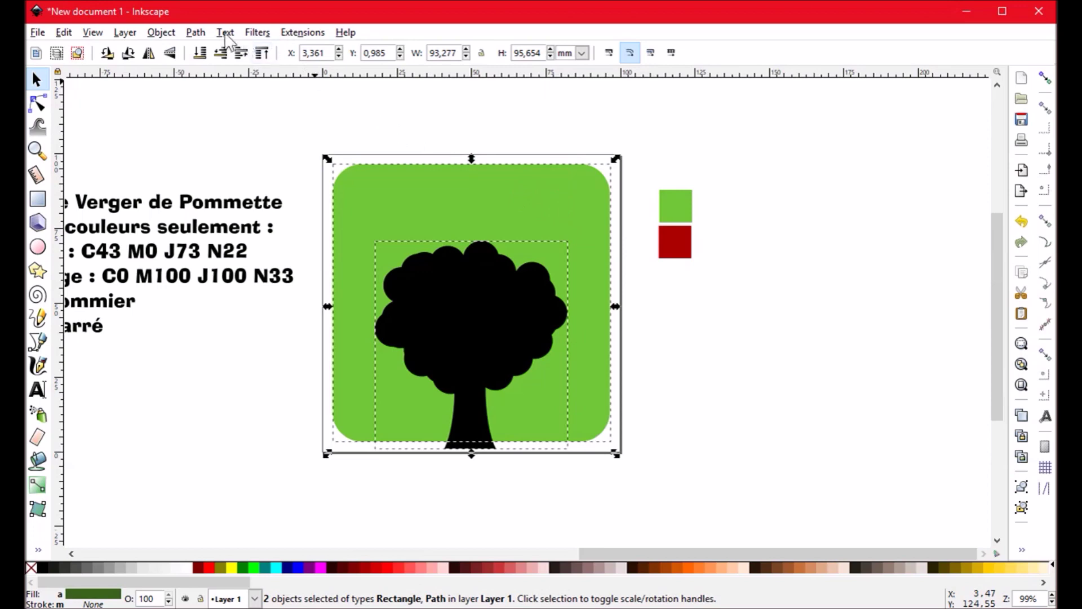
pyautogui.click(195, 32)
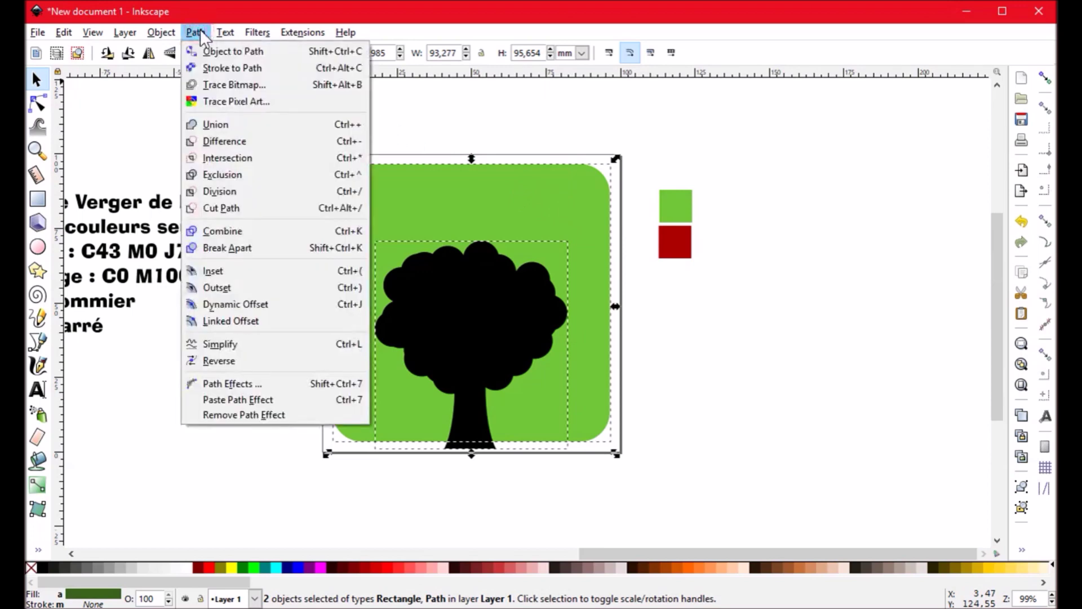
pyautogui.click(196, 138)
pyautogui.click(812, 410)
pyautogui.hotkey('ctrl', 'z')
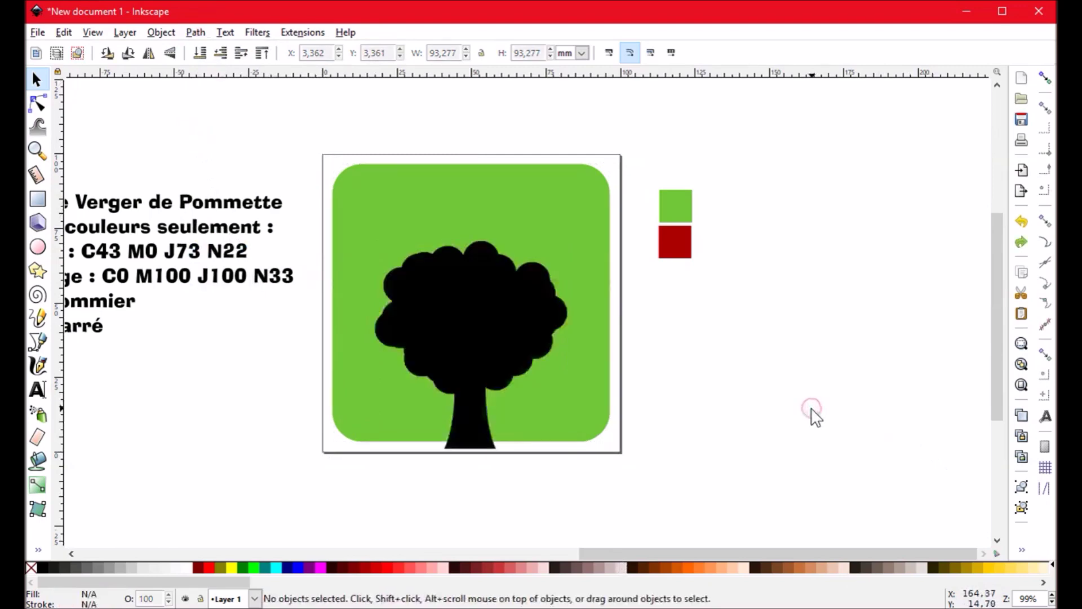
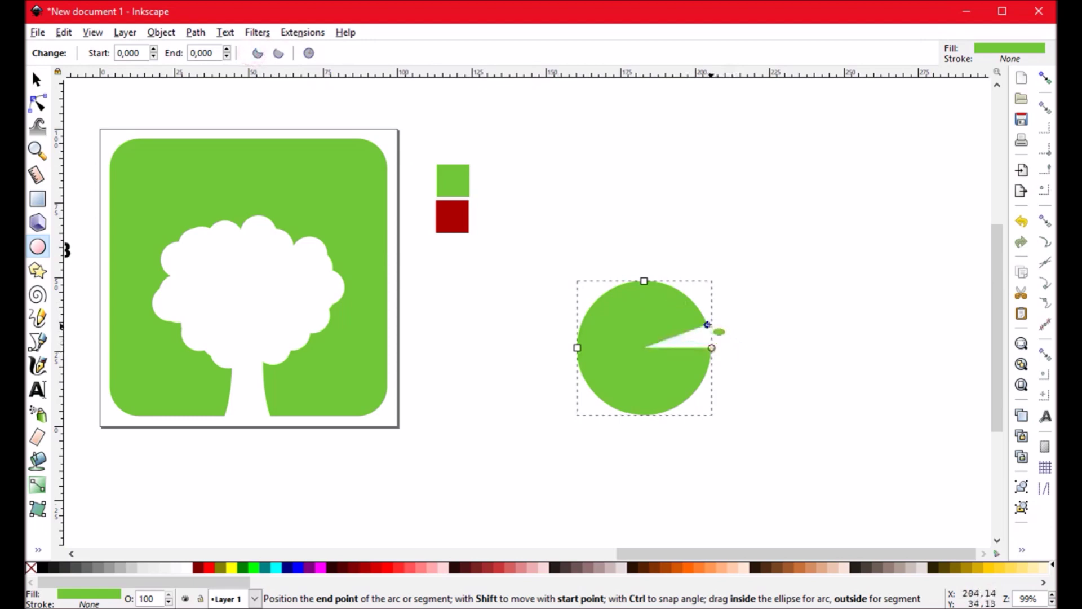
# Step: Try the green circle as an arc, with its end point at about 150 and about 215 degrees
pyautogui.click(279, 53)
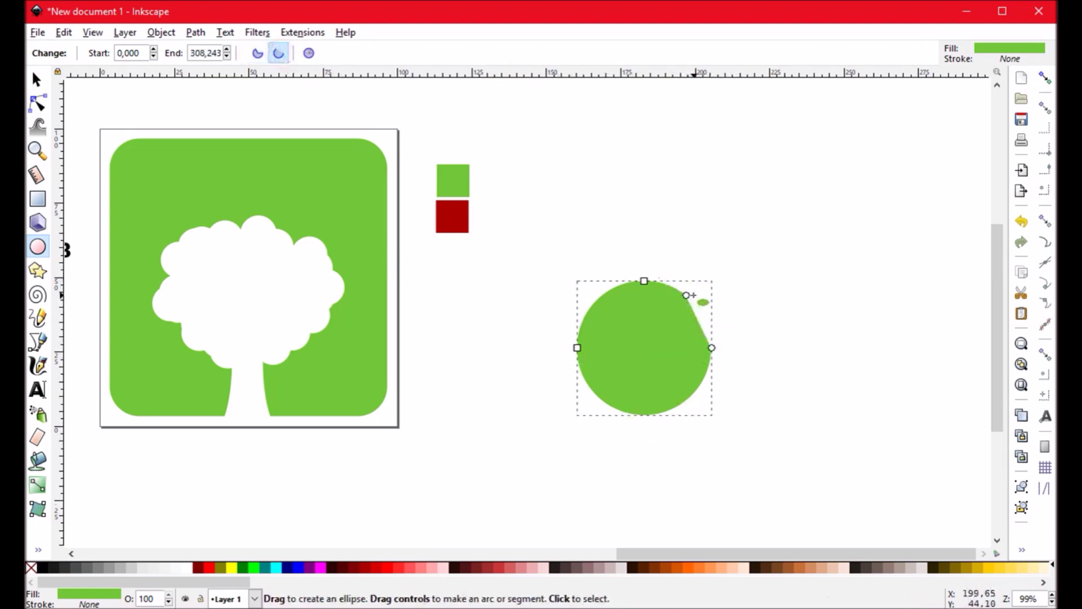
pyautogui.moveTo(686, 295); pyautogui.dragTo(586, 382)
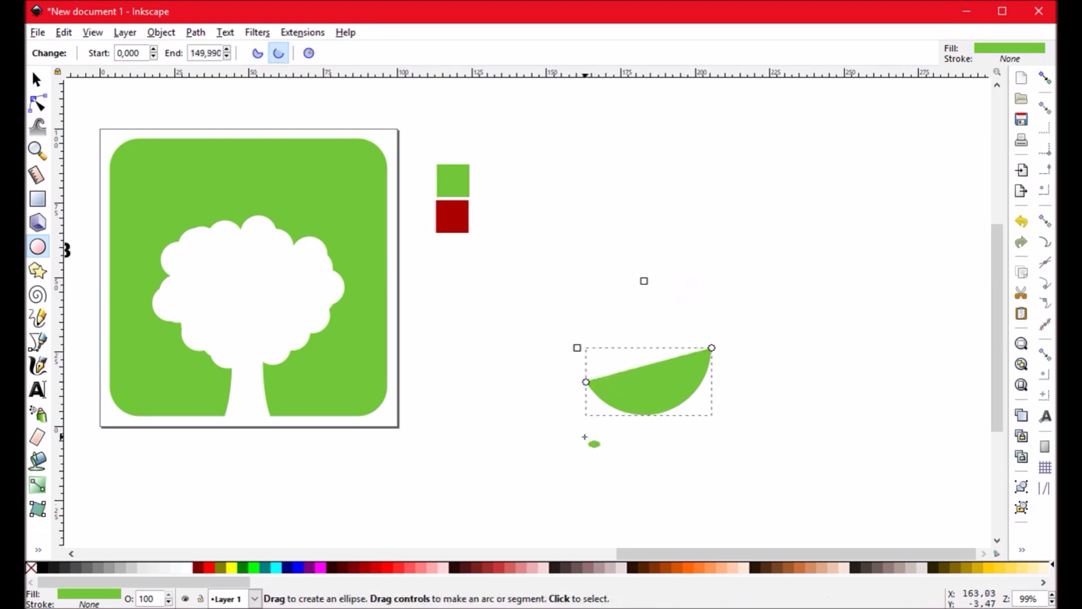
pyautogui.moveTo(586, 383); pyautogui.dragTo(589, 310)
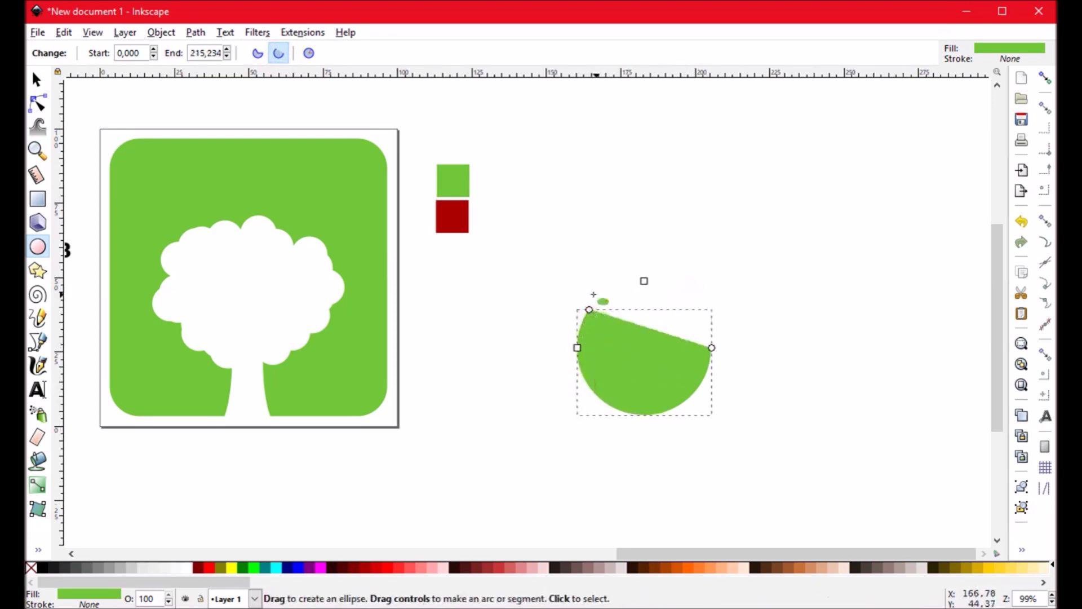
# Step: Make the green arc a whole ellipse again and return to the Select tool
pyautogui.click(308, 54)
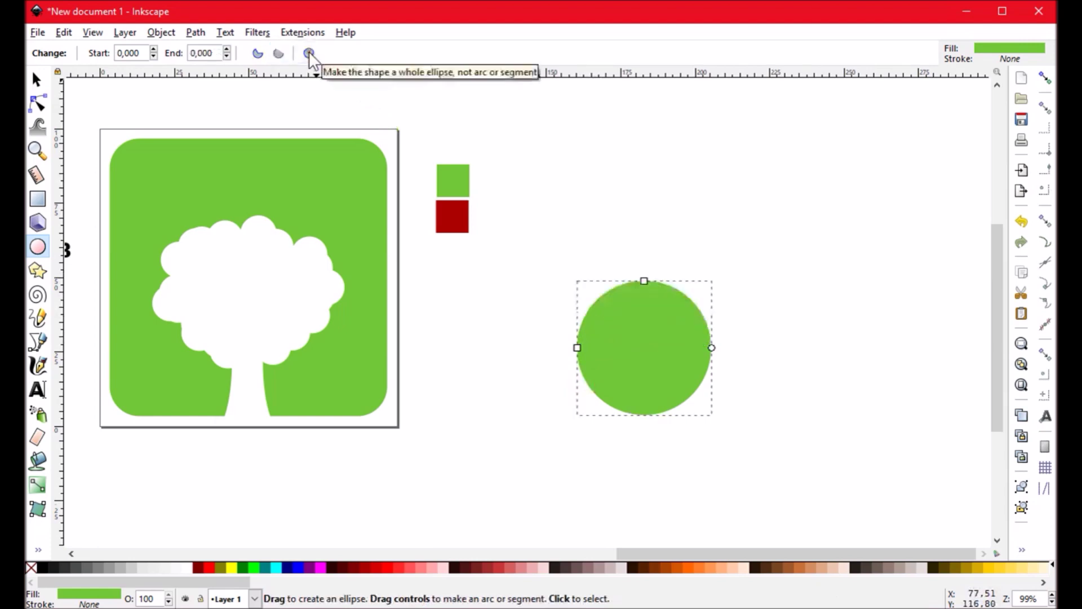
pyautogui.click(35, 86)
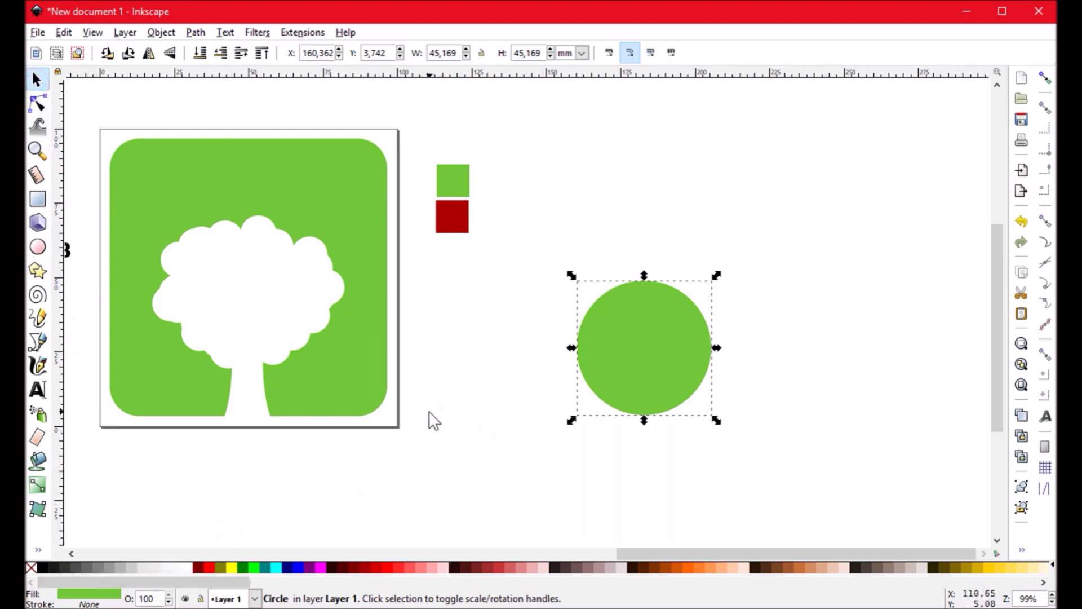
# Step: Recolour the green circle dark red by sampling the red swatch with the Dropper tool, and reselect the circle
pyautogui.hscroll(1, 513, 411)
pyautogui.hscroll(-1, 500, 374)
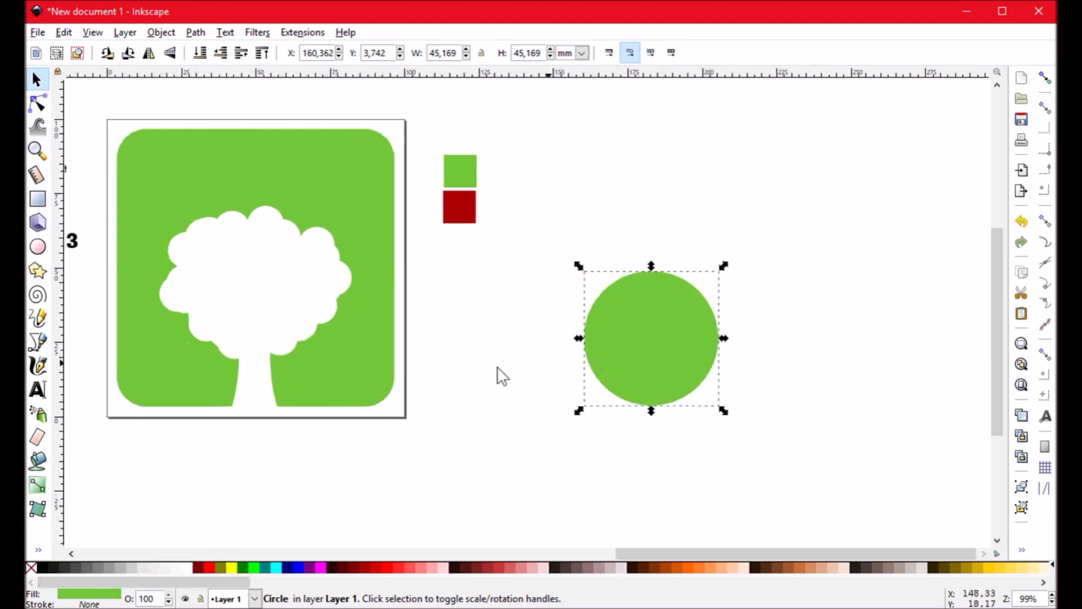
pyautogui.click(39, 550)
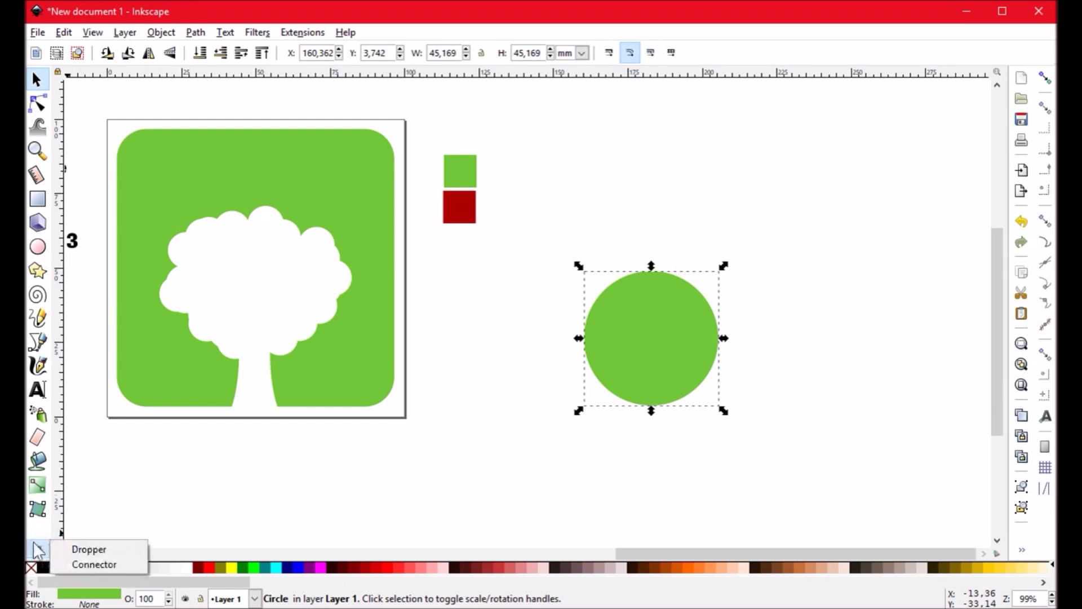
pyautogui.click(79, 555)
pyautogui.click(467, 218)
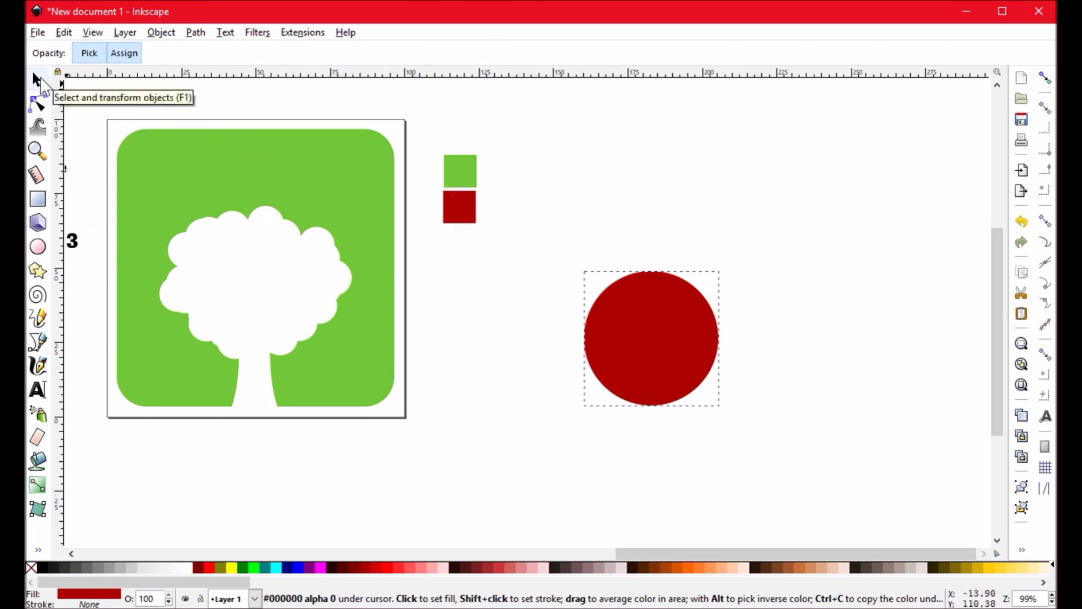
pyautogui.click(40, 79)
pyautogui.click(506, 352)
pyautogui.click(671, 351)
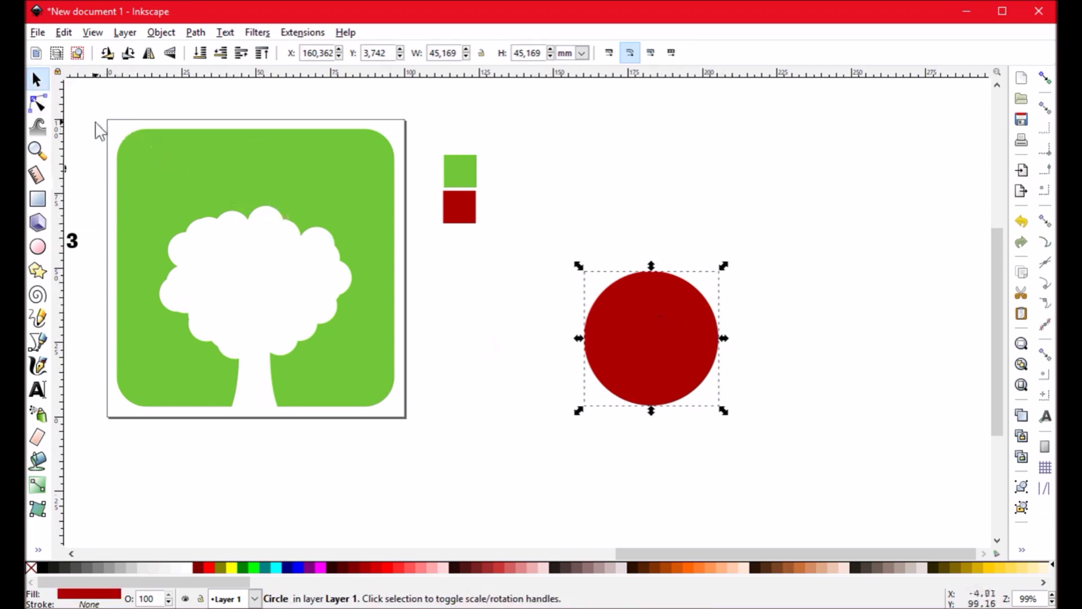
# Step: Convert the red circle to a path and move it to about X 159, Y -2.7 mm
pyautogui.click(38, 103)
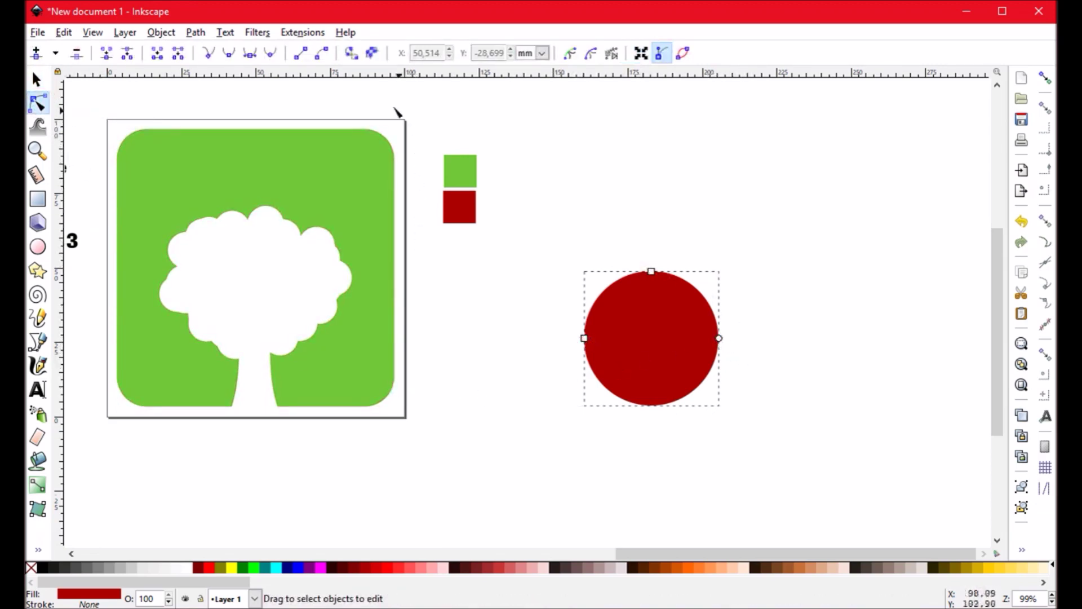
pyautogui.click(352, 52)
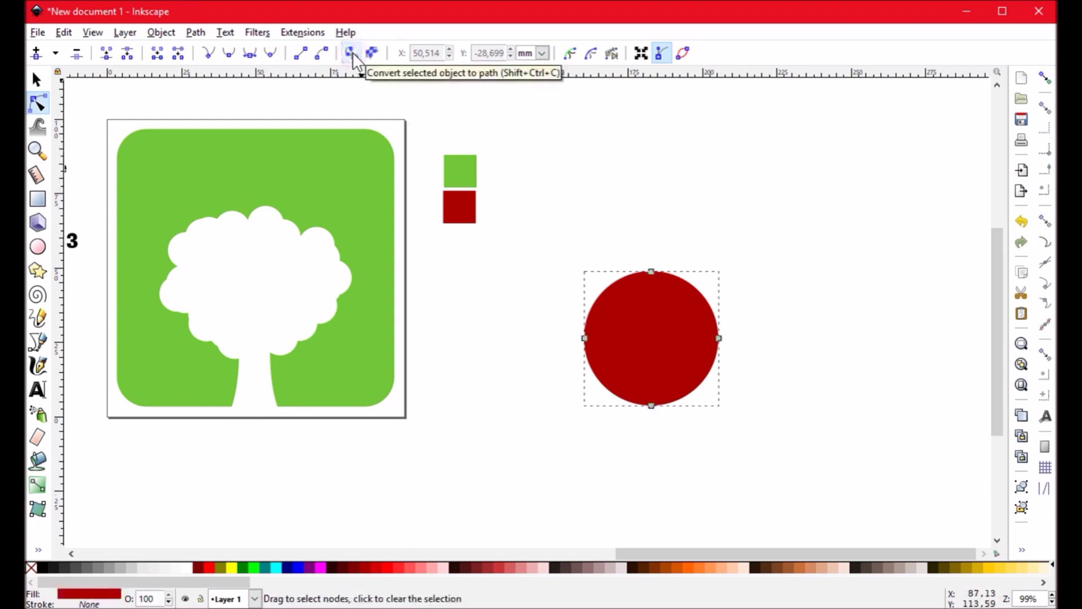
pyautogui.click(36, 79)
pyautogui.click(750, 228)
pyautogui.moveTo(631, 336); pyautogui.dragTo(662, 347)
pyautogui.click(821, 371)
pyautogui.click(626, 331)
pyautogui.click(798, 341)
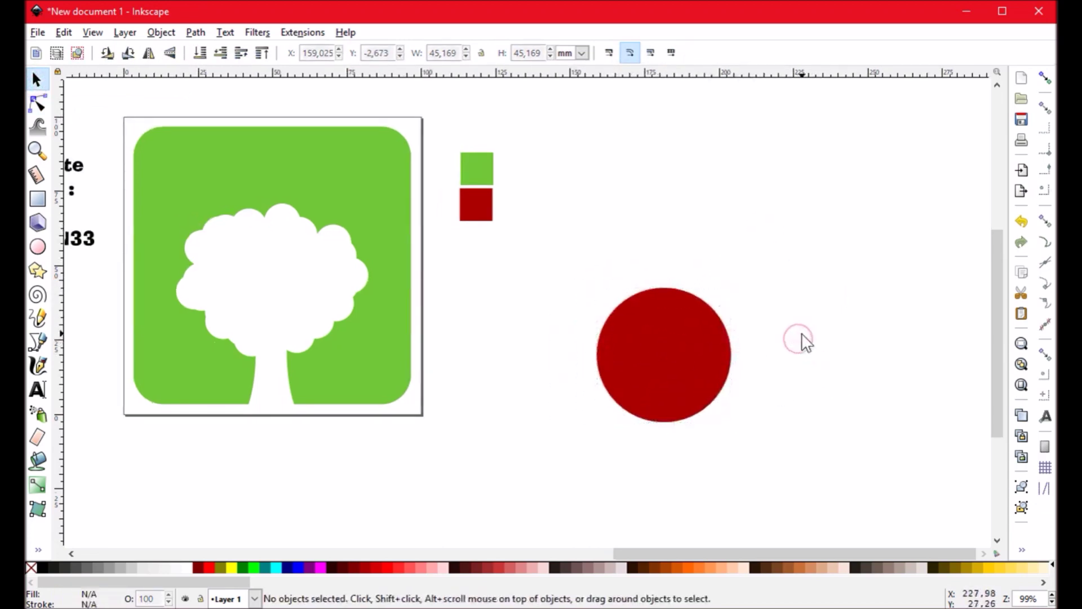
# Step: Draw an upright red rectangle about 12.6 by 37.2 mm above the circle and make its corners sharp
pyautogui.scroll(-1, 778, 332)
pyautogui.hscroll(1, 741, 326)
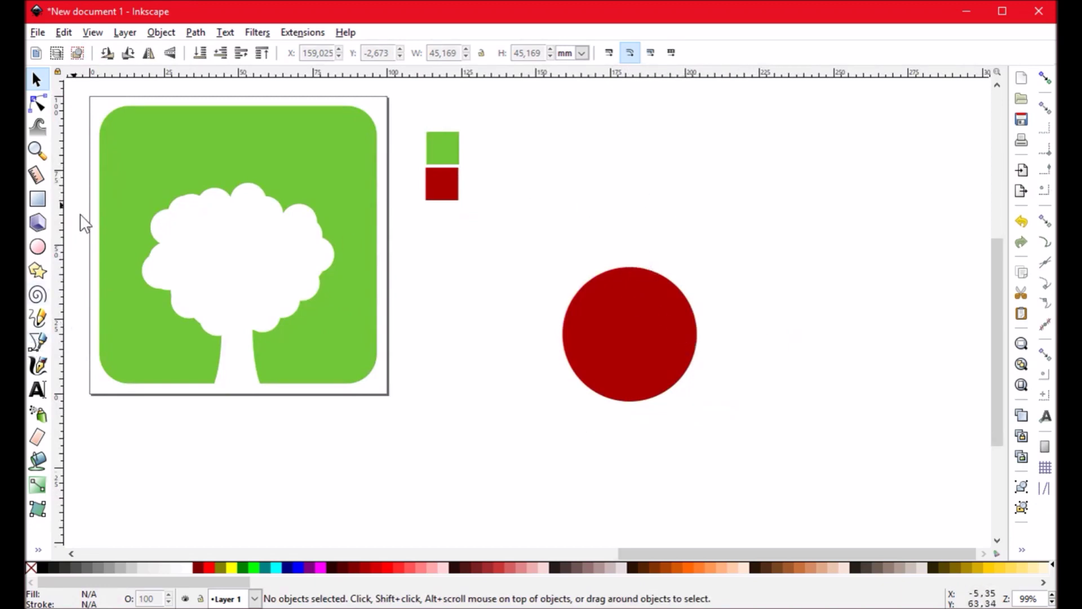
pyautogui.click(42, 198)
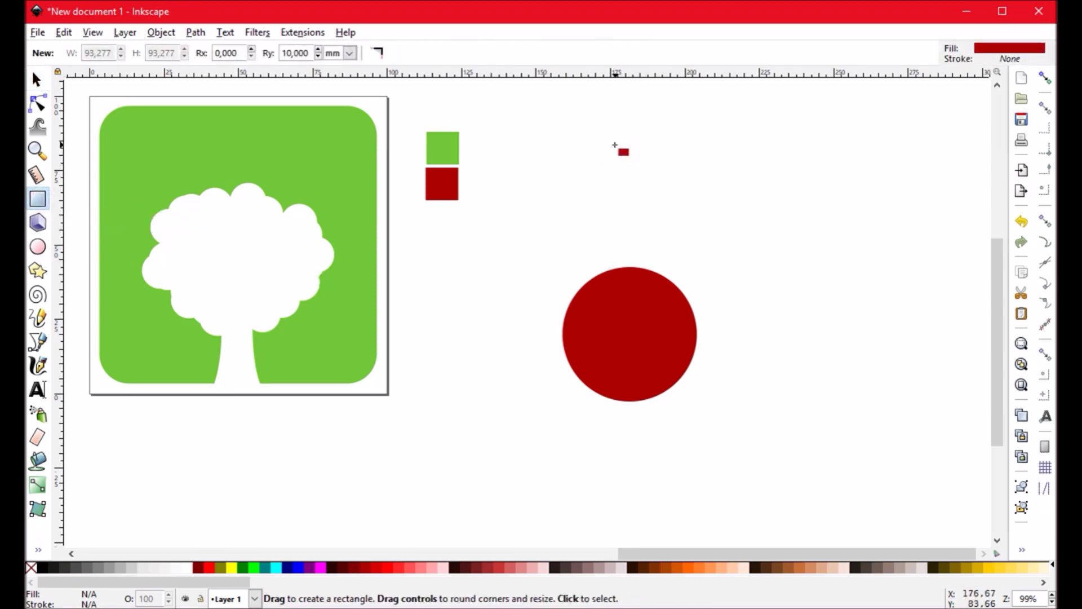
pyautogui.moveTo(614, 145); pyautogui.dragTo(652, 256)
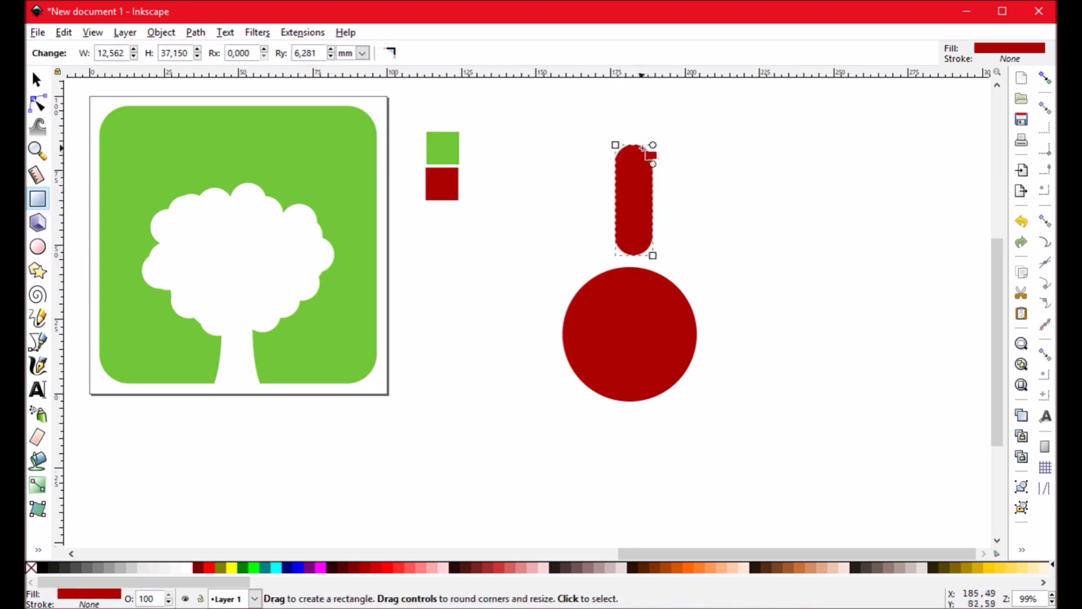
pyautogui.click(391, 54)
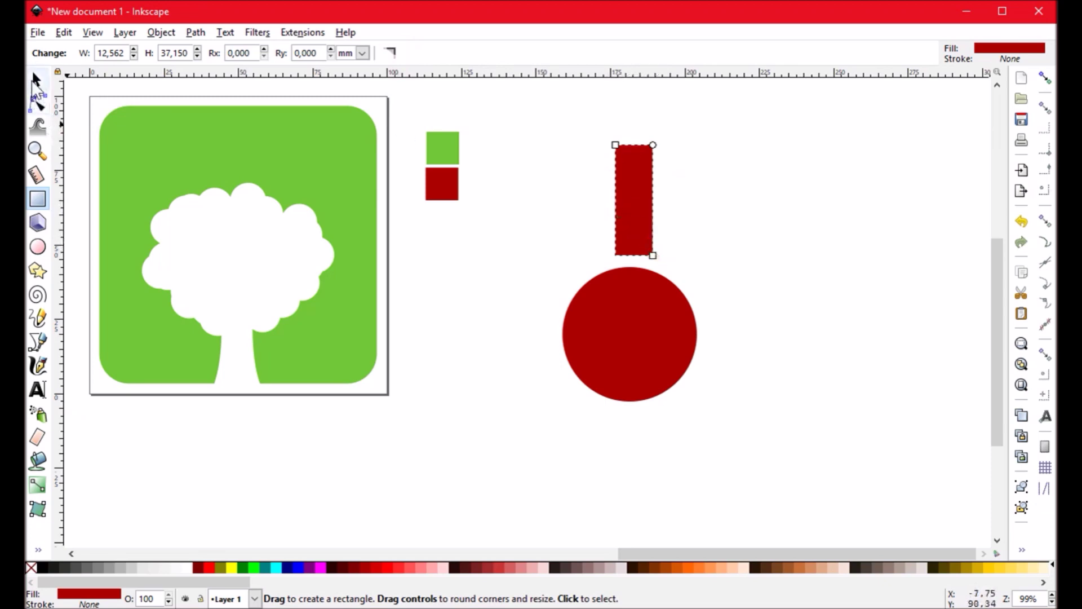
# Step: Convert the red rectangle to a path and deselect it with the Select tool
pyautogui.click(35, 106)
pyautogui.click(349, 53)
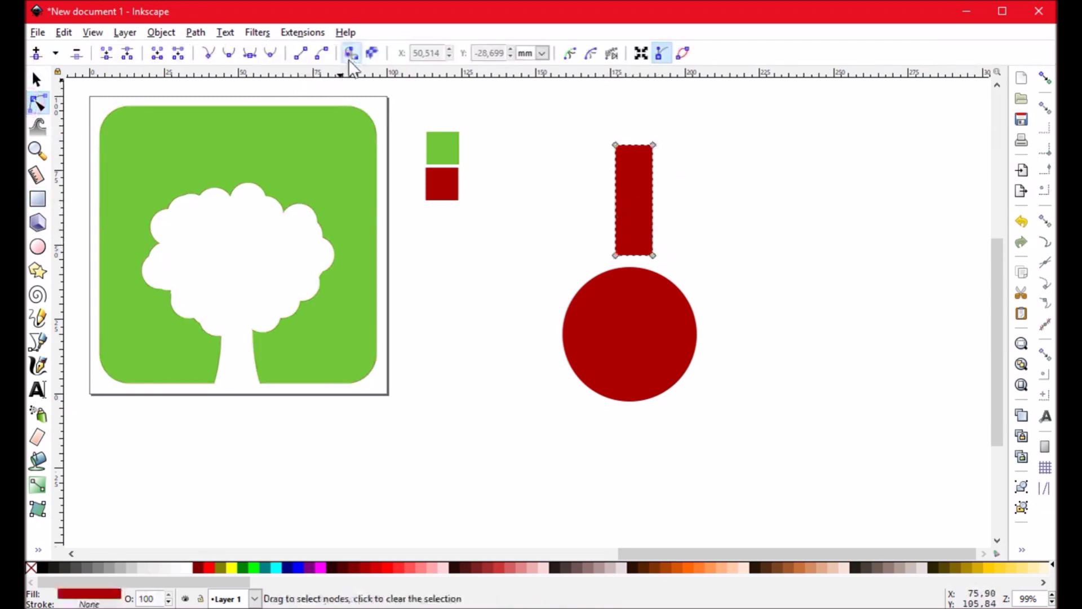
pyautogui.click(36, 80)
pyautogui.click(707, 191)
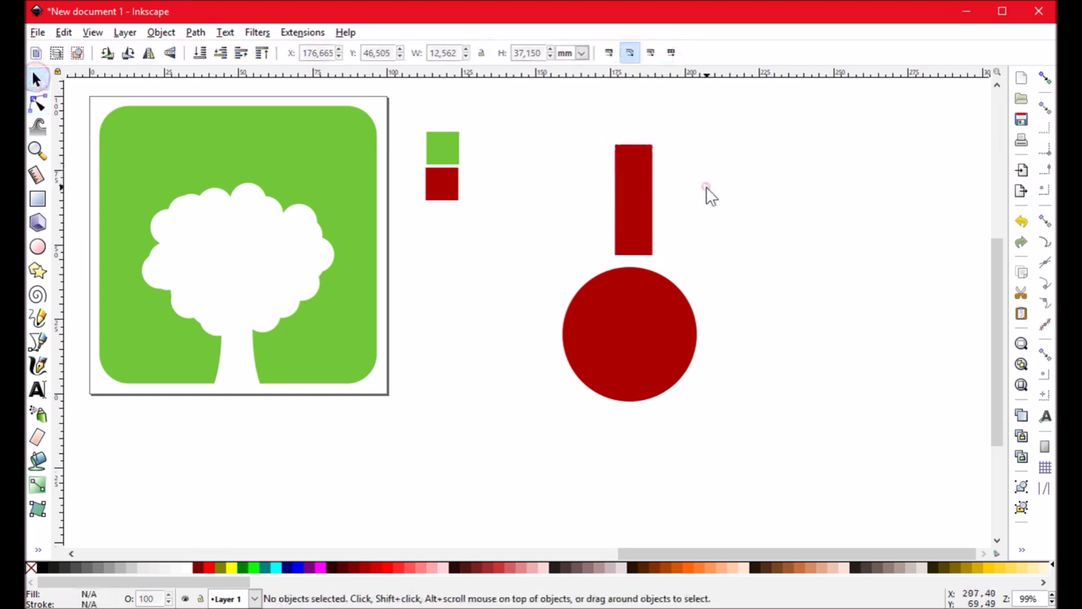
# Step: Shrink the rectangle to a thin stem about 2.4 mm wide and 13.1 mm high, standing on top of the circle
pyautogui.click(630, 201)
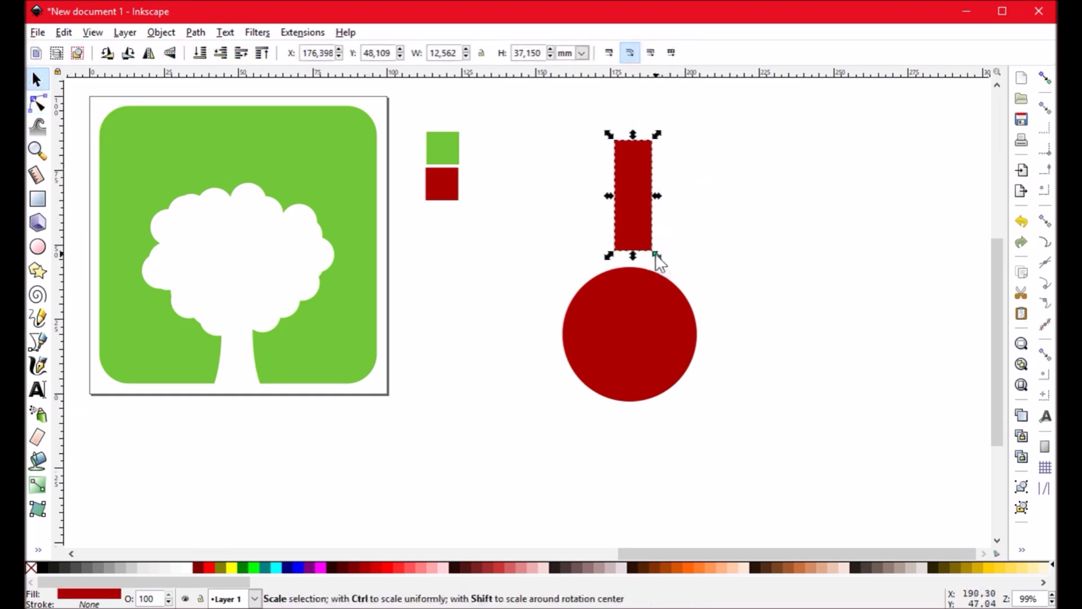
pyautogui.moveTo(652, 254)
pyautogui.mouseDown()
pyautogui.moveTo(628, 216)
pyautogui.moveTo(635, 249)
pyautogui.mouseUp()
pyautogui.click(659, 211)
pyautogui.click(621, 181)
pyautogui.moveTo(638, 168); pyautogui.dragTo(637, 252)
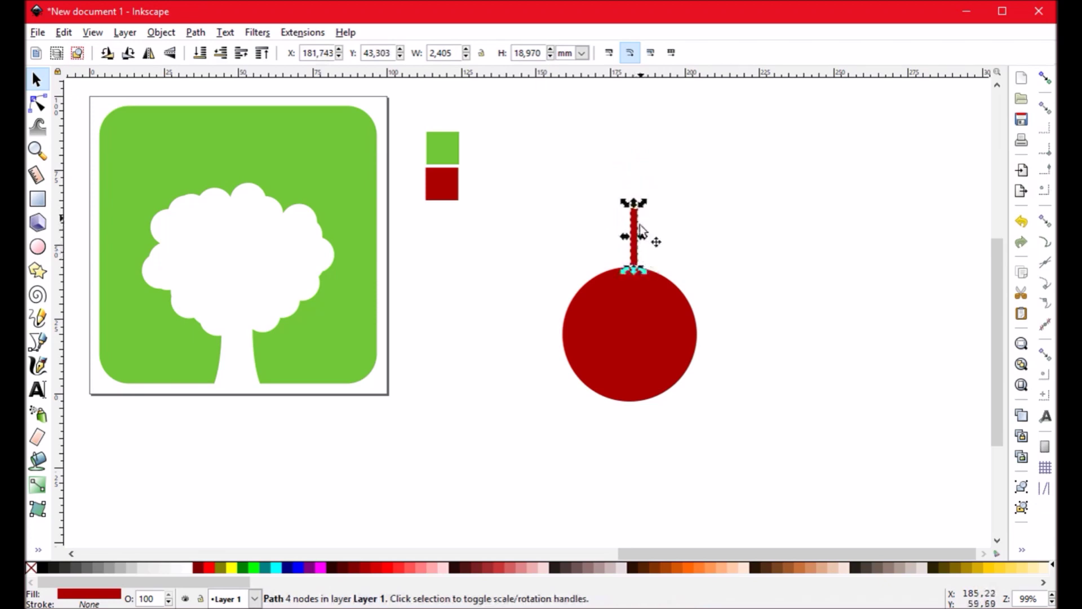
pyautogui.moveTo(636, 211); pyautogui.dragTo(635, 225)
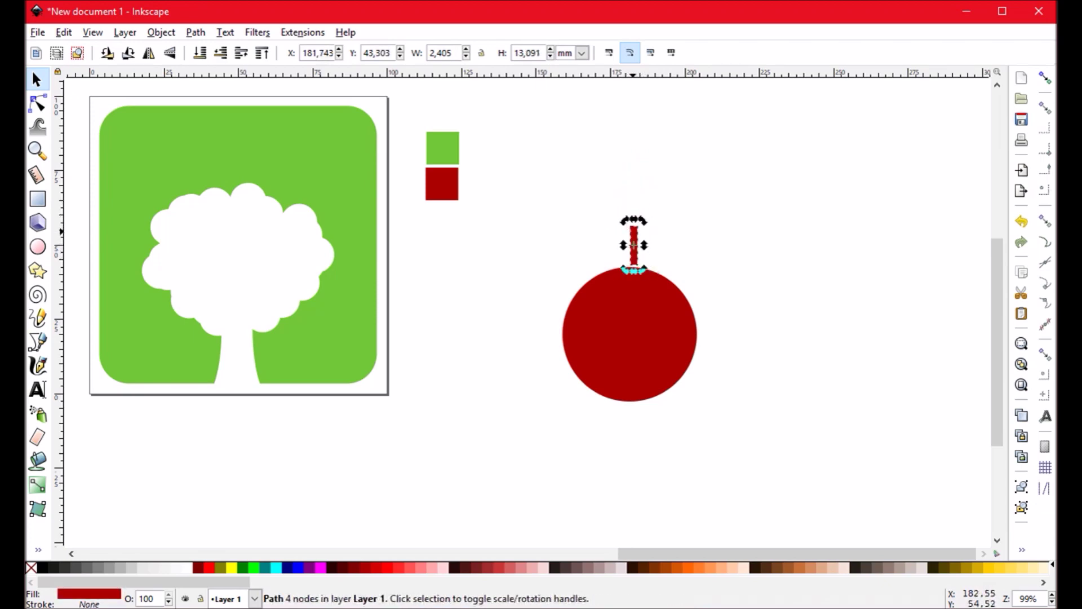
pyautogui.click(665, 239)
pyautogui.click(633, 245)
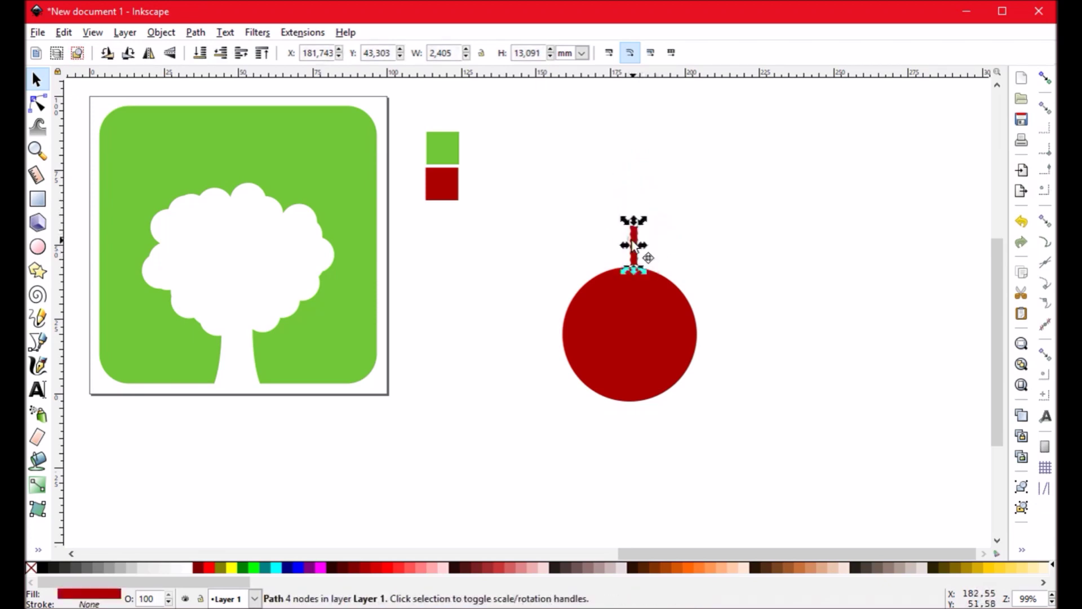
# Step: Rotate the stem clockwise so it leans right, and lower it onto the top of the circle
pyautogui.click(636, 231)
pyautogui.press('n')
pyautogui.press('s')
pyautogui.click(648, 273)
pyautogui.click(633, 236)
pyautogui.click(633, 242)
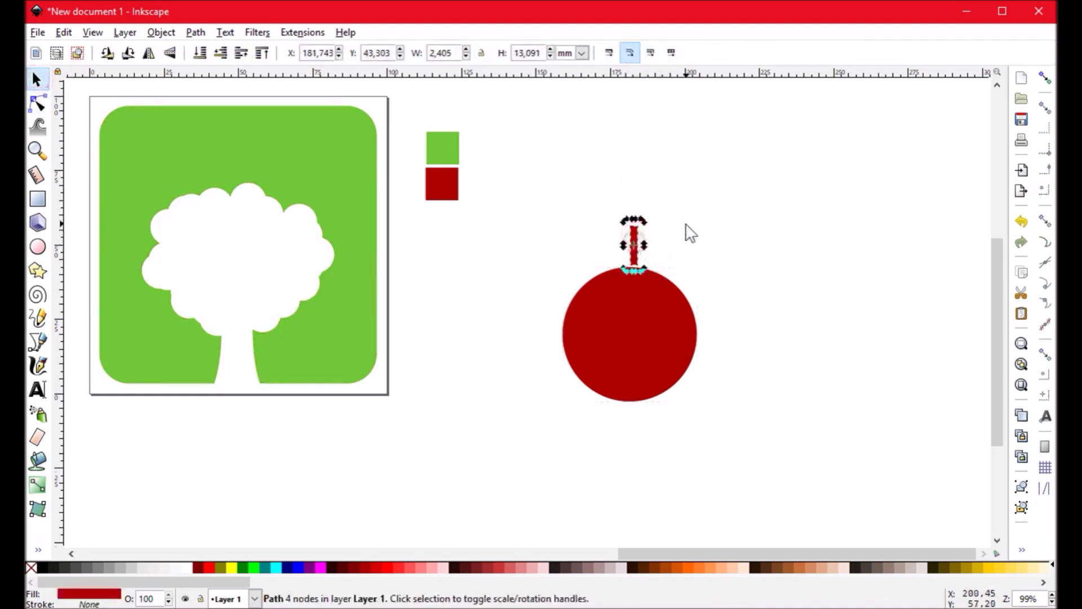
pyautogui.click(690, 231)
pyautogui.click(634, 238)
pyautogui.click(634, 238)
pyautogui.moveTo(642, 230); pyautogui.dragTo(639, 252)
pyautogui.click(657, 246)
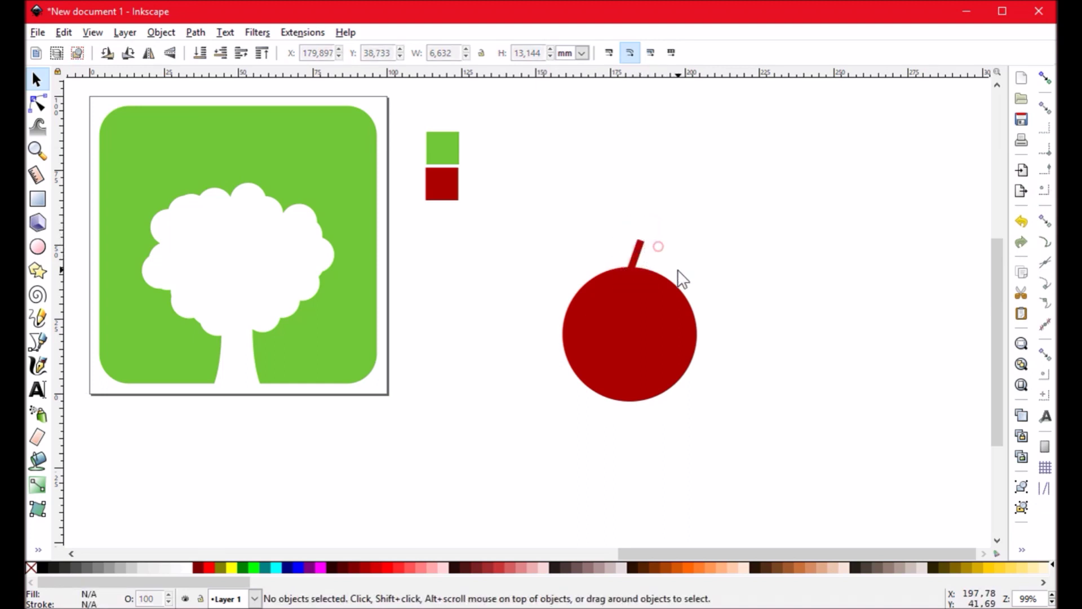
# Step: Move the tilted stem just clear of the circle's top and shorten it to about 11.6 mm high
pyautogui.moveTo(738, 299); pyautogui.dragTo(696, 239)
pyautogui.scroll(1, 695, 239)
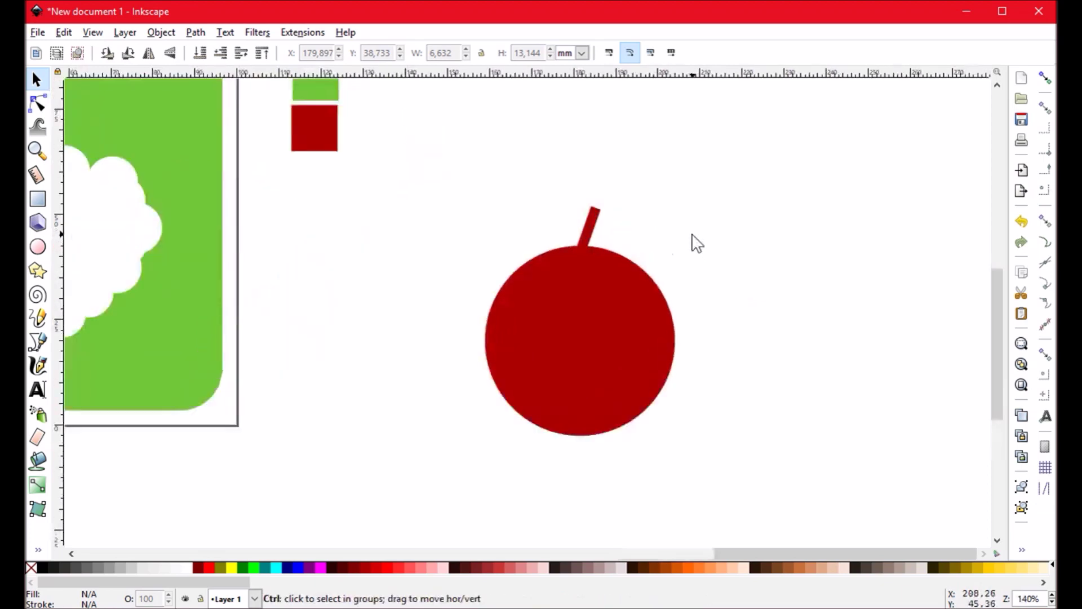
pyautogui.click(621, 241)
pyautogui.moveTo(621, 241); pyautogui.dragTo(638, 239)
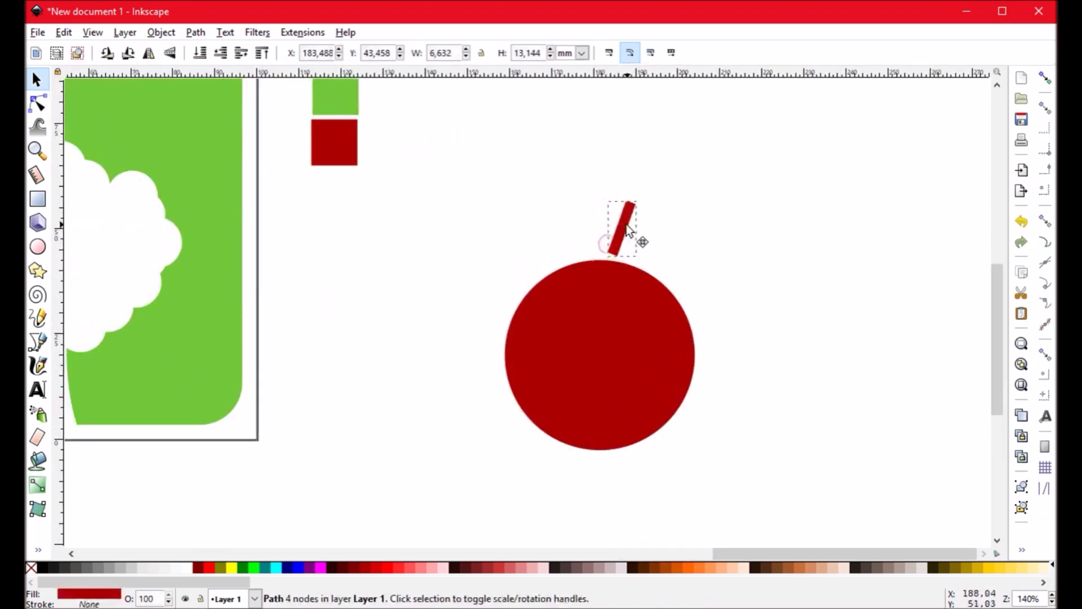
pyautogui.moveTo(643, 198); pyautogui.dragTo(645, 217)
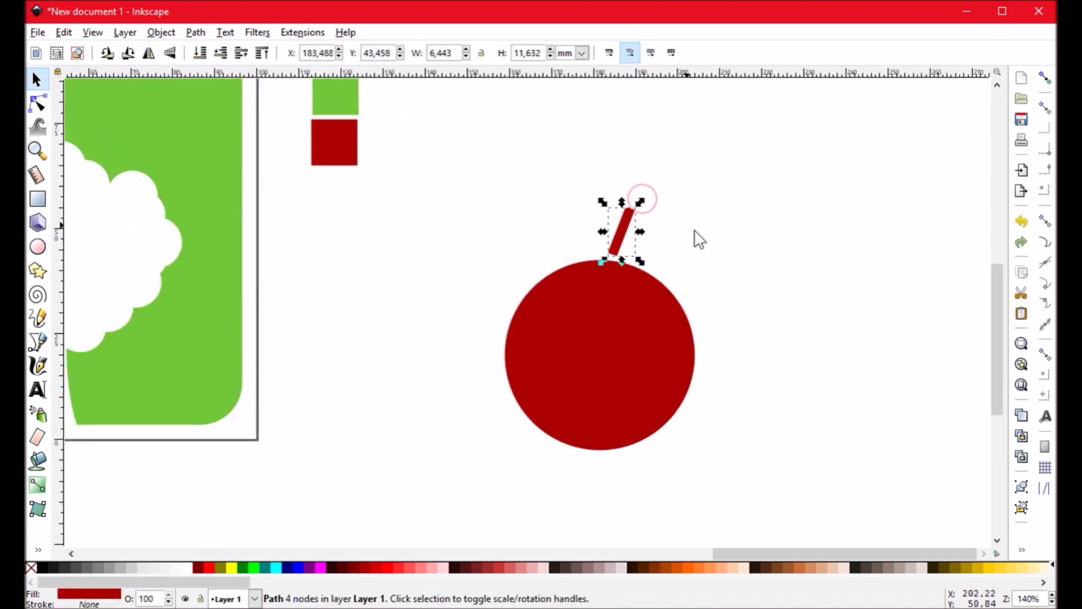
pyautogui.click(696, 237)
# Step: Draw a tall, narrow red ellipse to the right of the apple and convert it to a path
pyautogui.moveTo(623, 253); pyautogui.dragTo(650, 328)
pyautogui.scroll(-2, 637, 319)
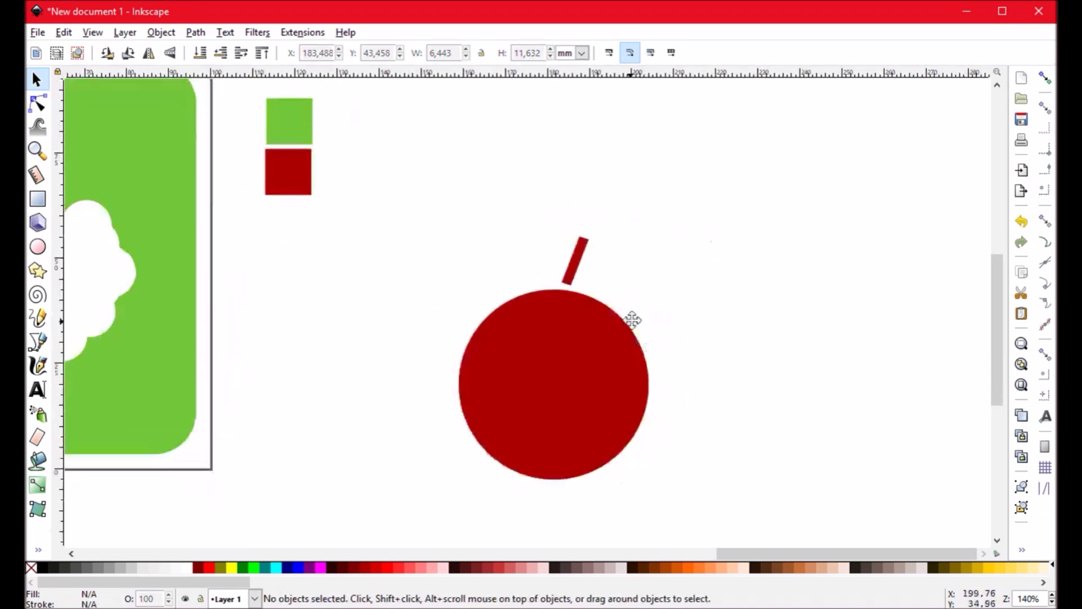
pyautogui.click(38, 248)
pyautogui.moveTo(756, 157); pyautogui.dragTo(825, 328)
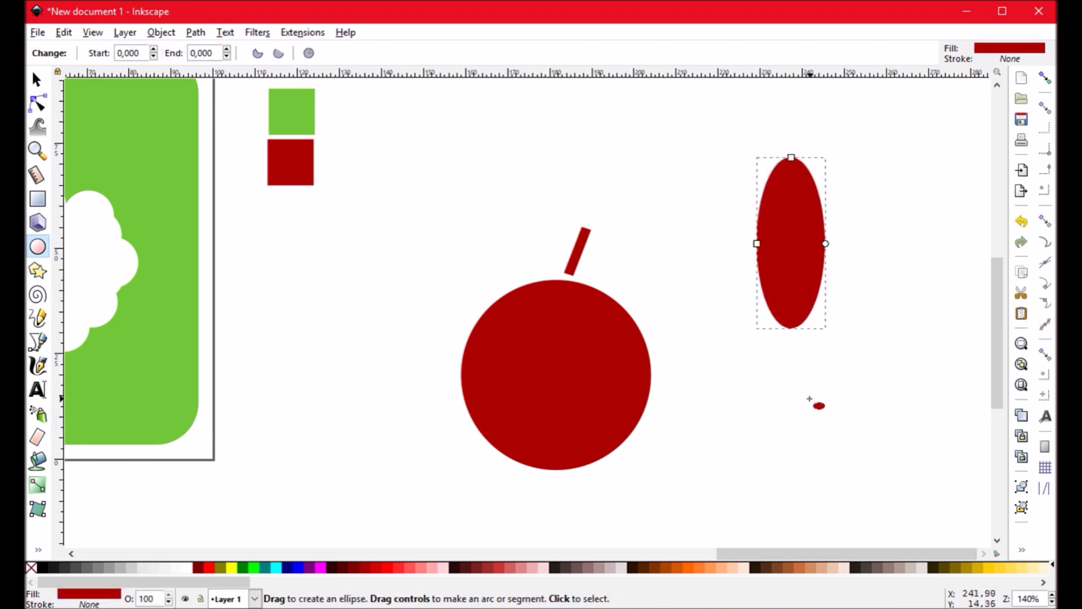
pyautogui.click(38, 104)
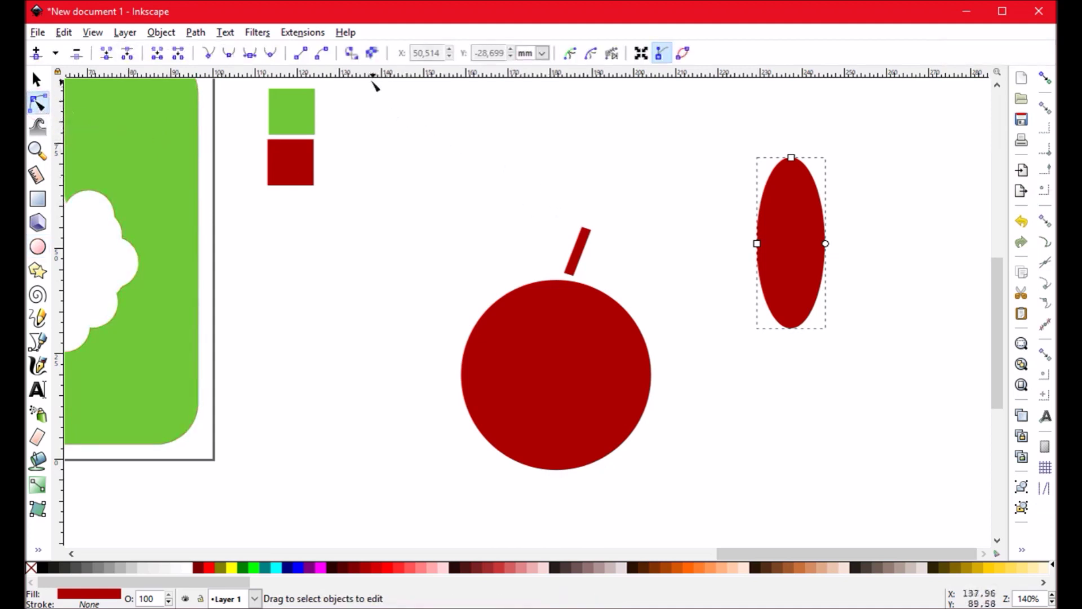
pyautogui.click(351, 53)
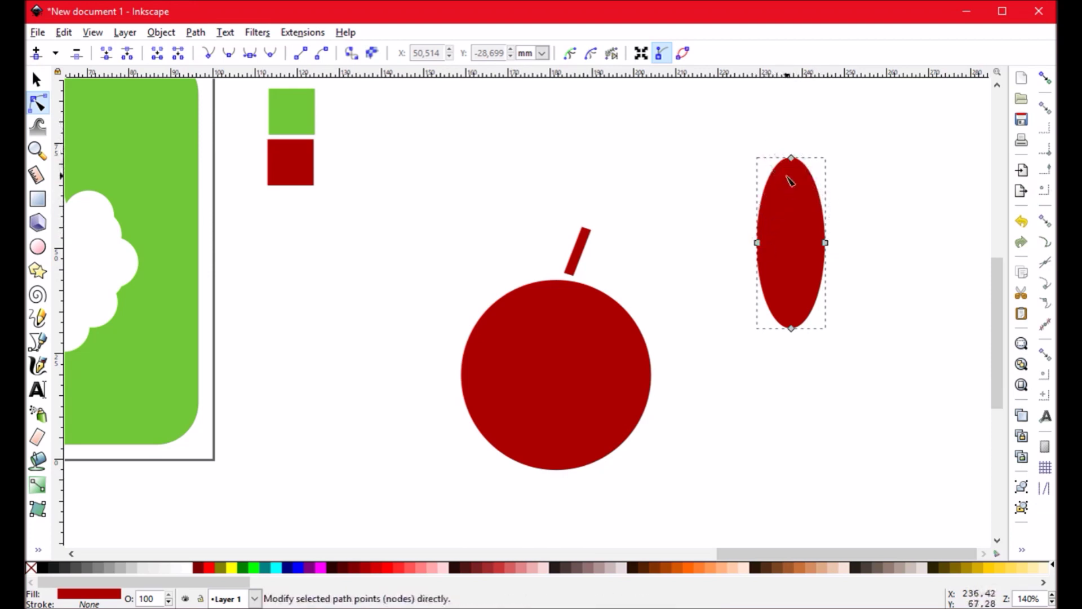
# Step: Try reshaping the ellipse's top by stretching its top node's handle, making the node symmetric and shortening the handles
pyautogui.click(792, 159)
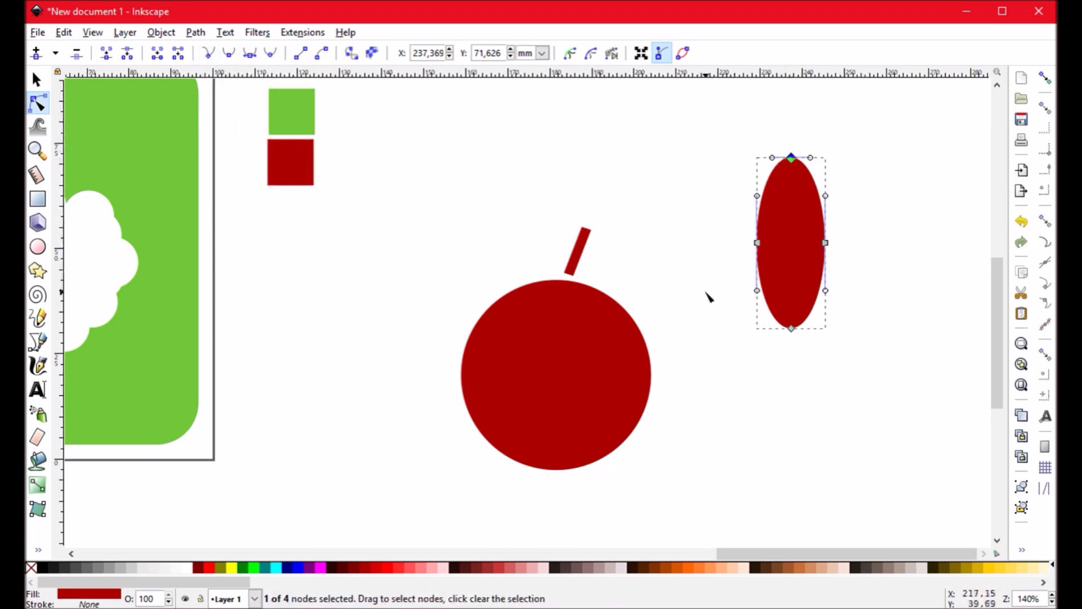
pyautogui.click(853, 207)
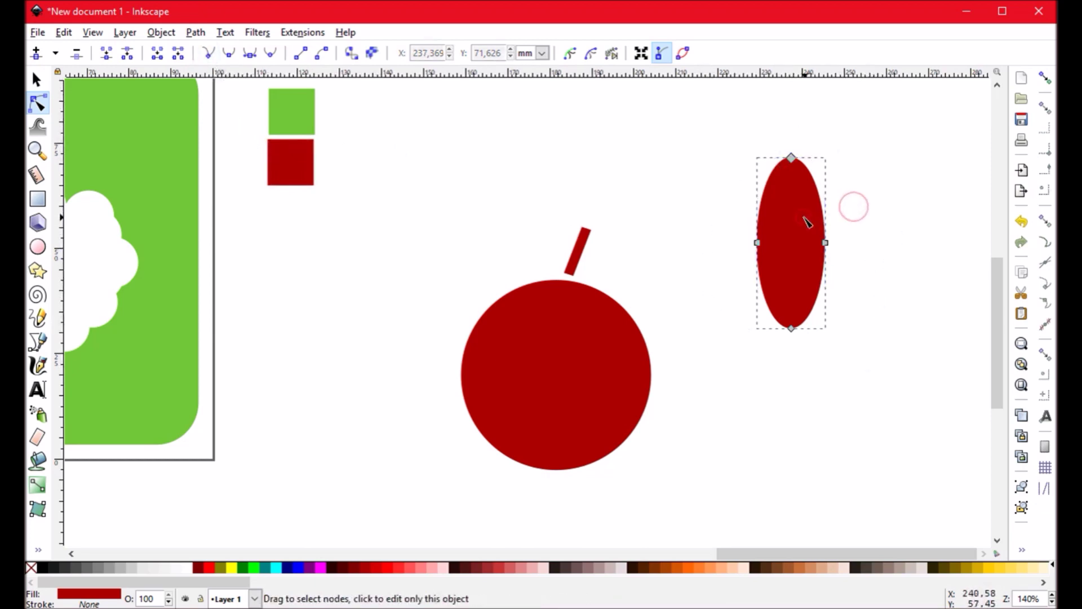
pyautogui.click(790, 159)
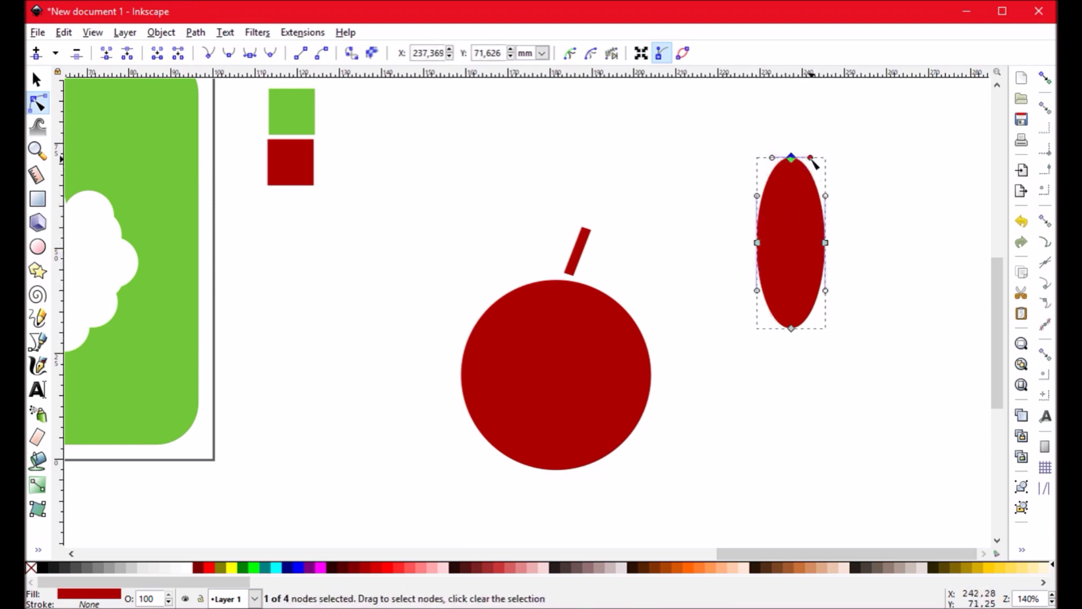
pyautogui.moveTo(813, 161); pyautogui.dragTo(878, 168)
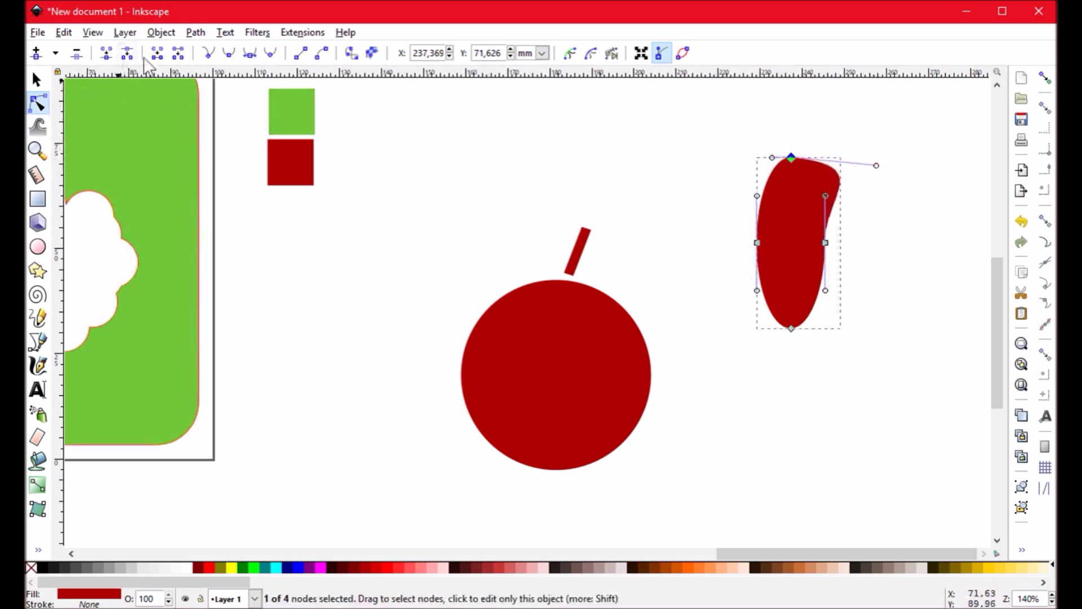
pyautogui.click(249, 53)
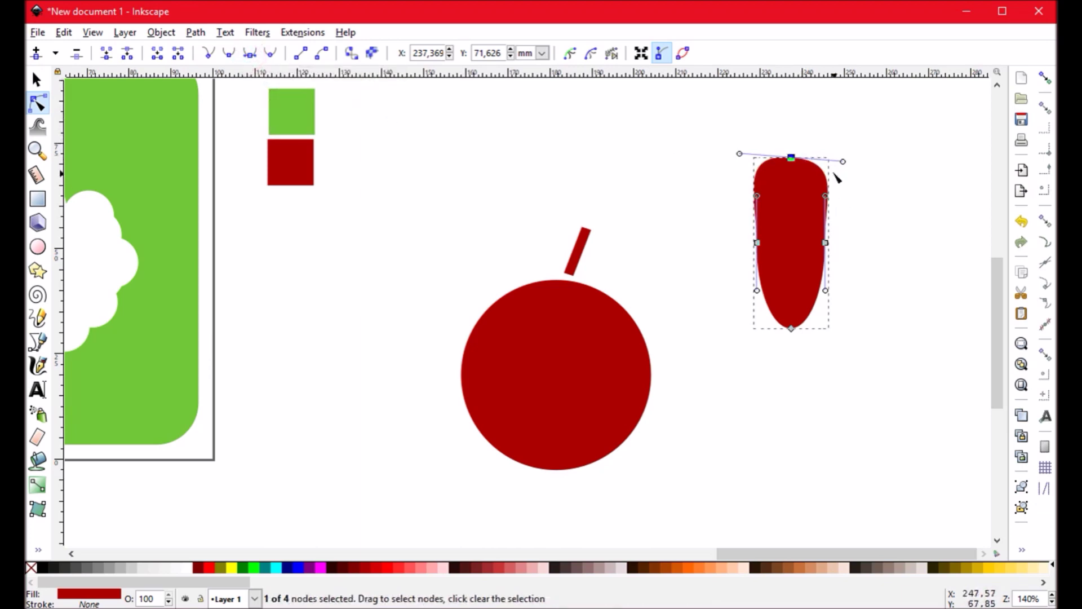
pyautogui.moveTo(843, 161); pyautogui.dragTo(822, 158)
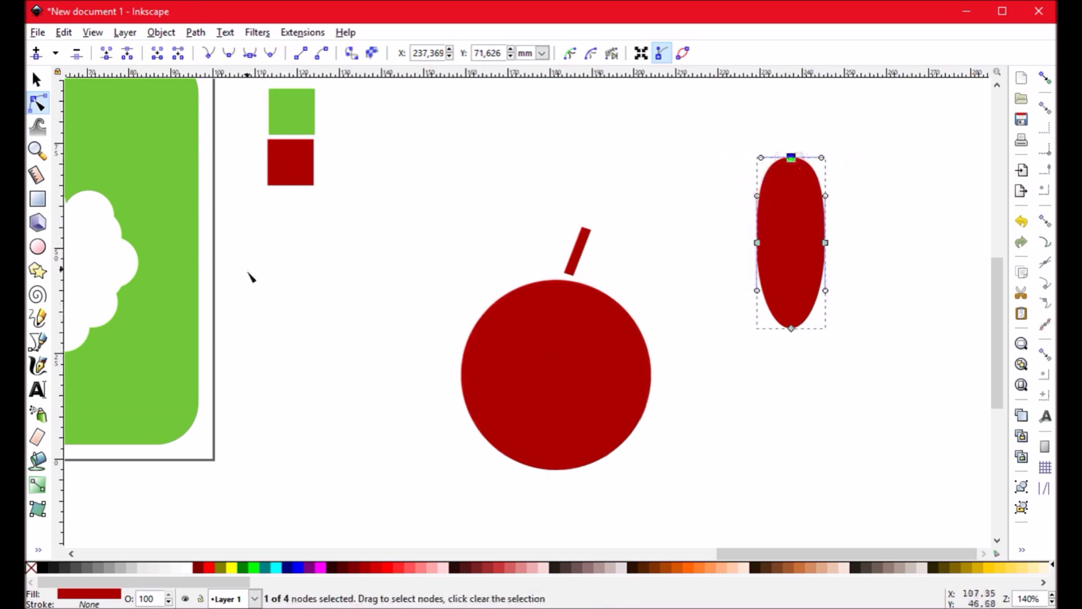
# Step: Turn the ellipse's top node into a sharp corner with retracted handles, and deselect the node
pyautogui.click(206, 54)
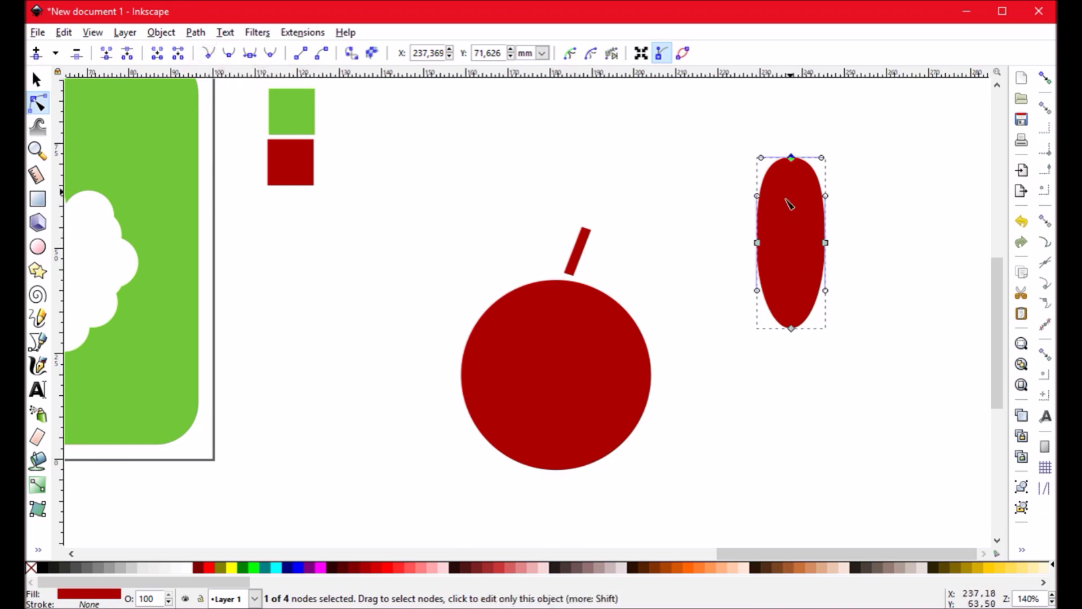
pyautogui.moveTo(821, 159)
pyautogui.mouseDown()
pyautogui.moveTo(797, 193)
pyautogui.moveTo(822, 160)
pyautogui.mouseUp()
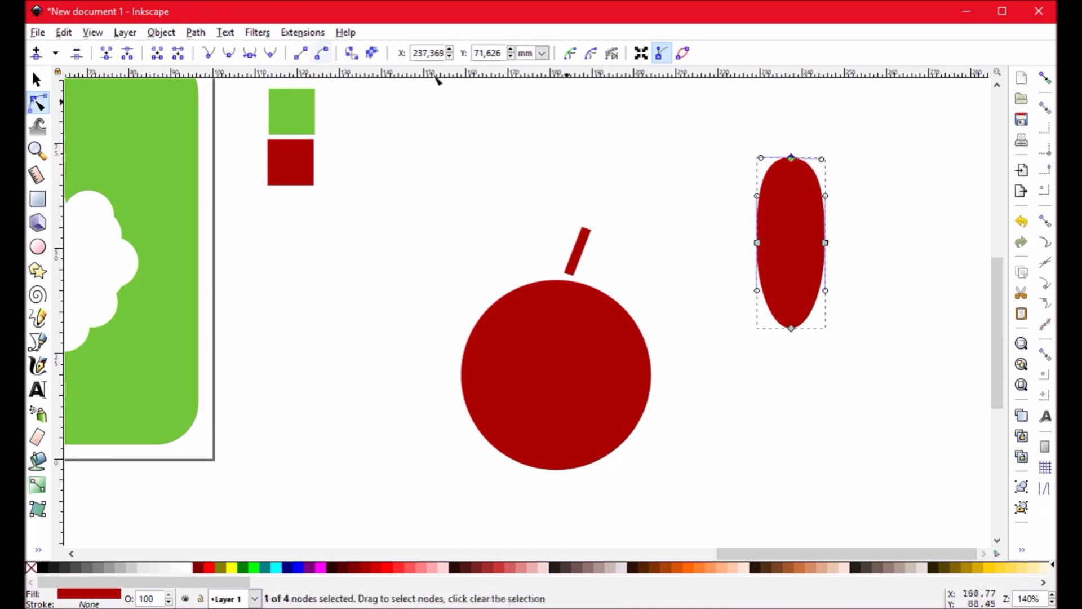
pyautogui.click(208, 53)
pyautogui.click(535, 150)
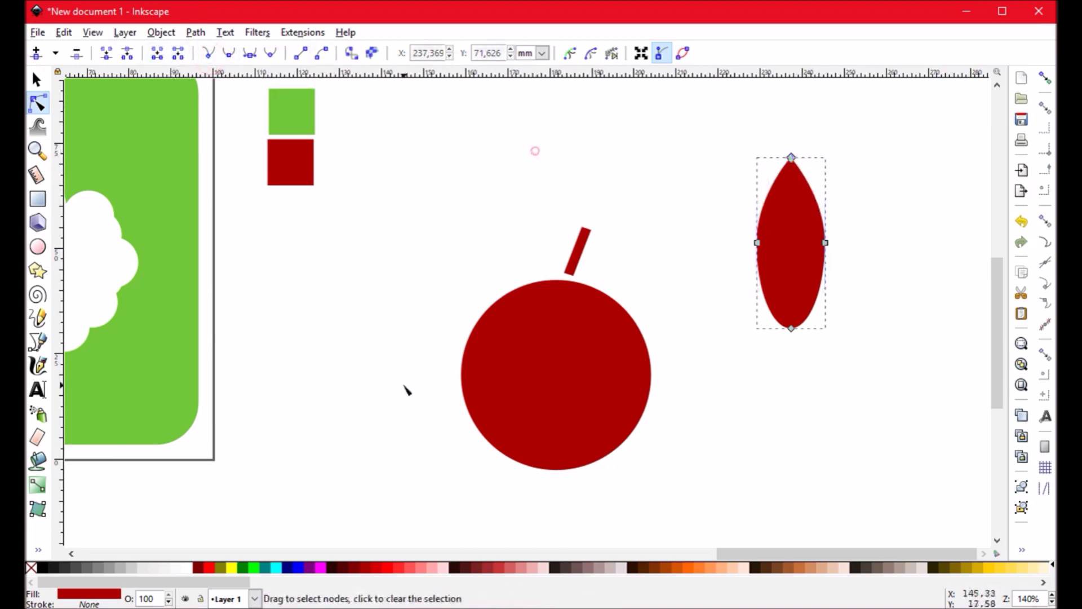
# Step: Shorten the pointed red ellipse from its lower end to about 32.3 mm high
pyautogui.click(791, 158)
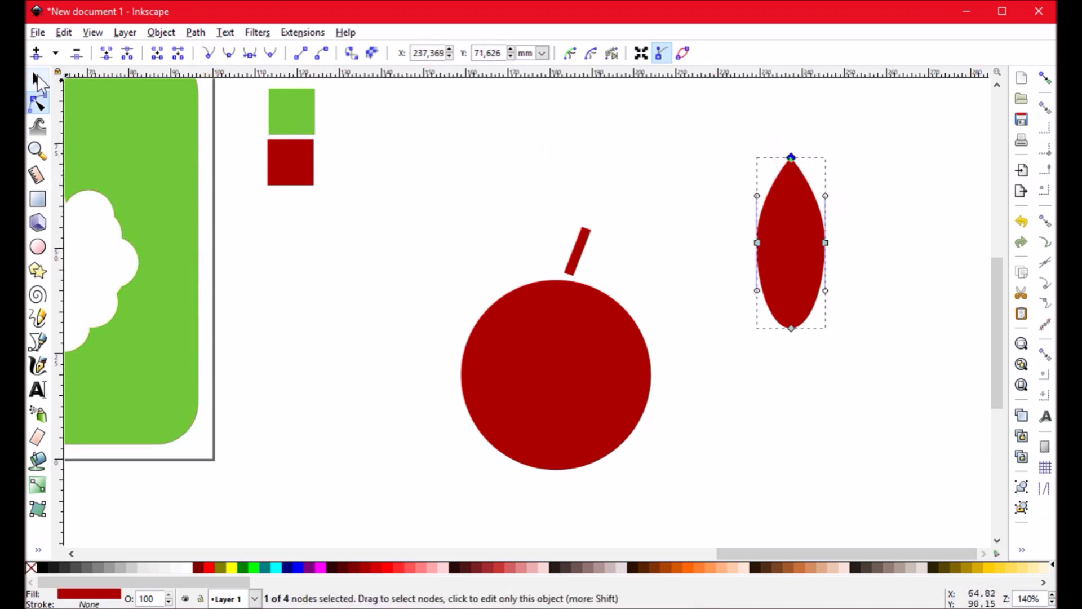
pyautogui.click(36, 81)
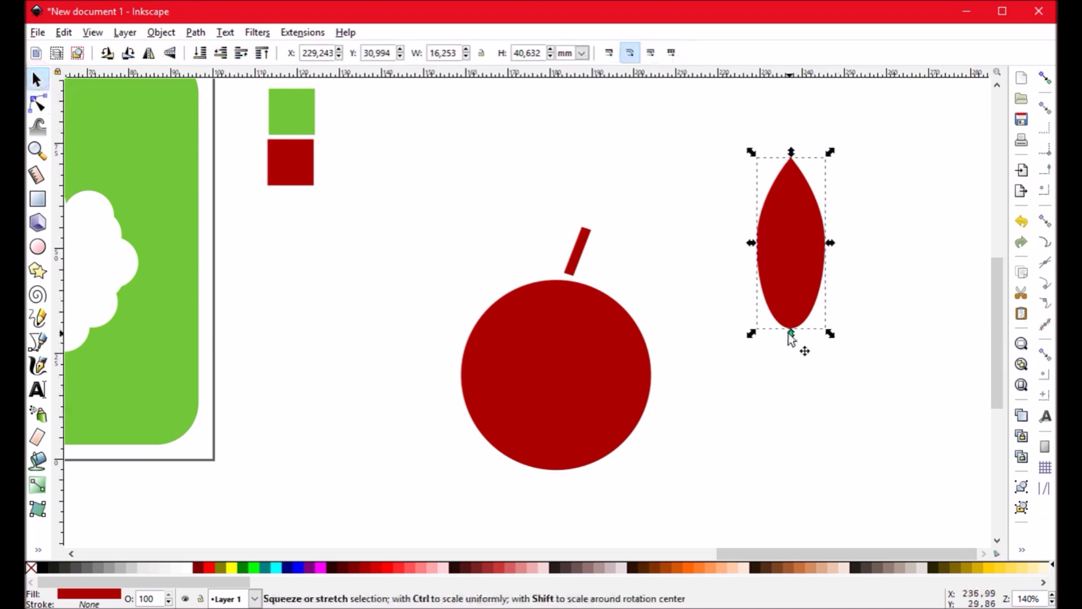
pyautogui.moveTo(791, 335); pyautogui.dragTo(797, 310)
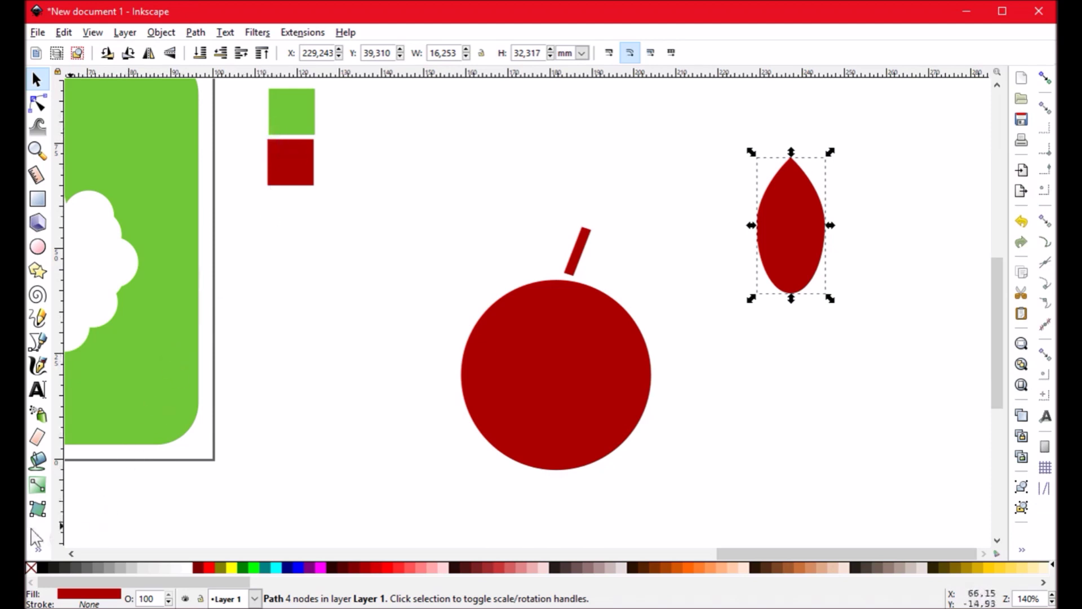
# Step: Fill the pointed ellipse with the green sampled from the green colour swatch
pyautogui.click(39, 550)
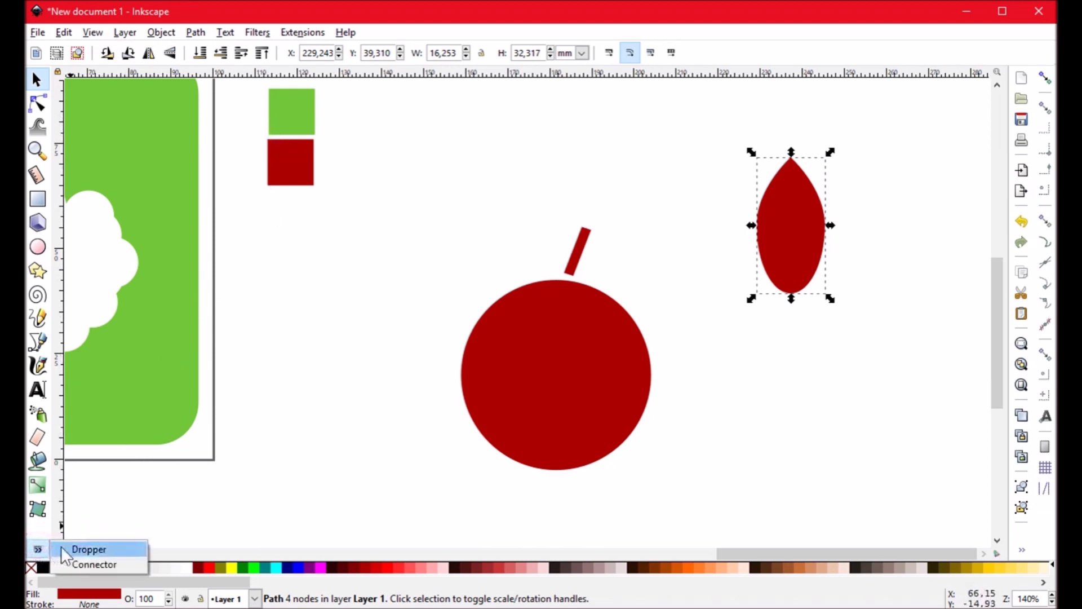
pyautogui.click(64, 548)
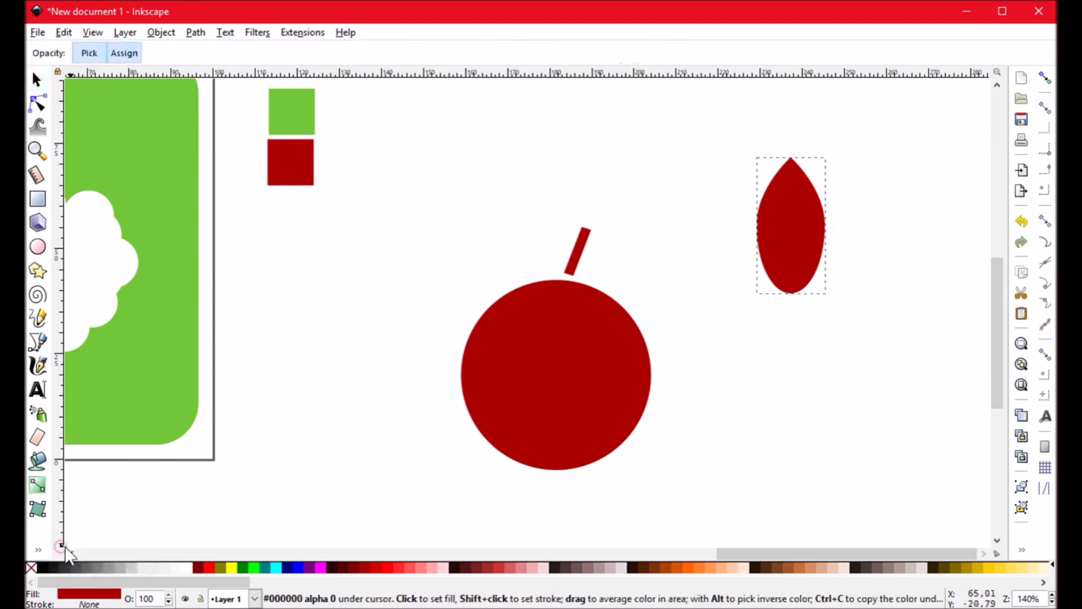
pyautogui.click(302, 127)
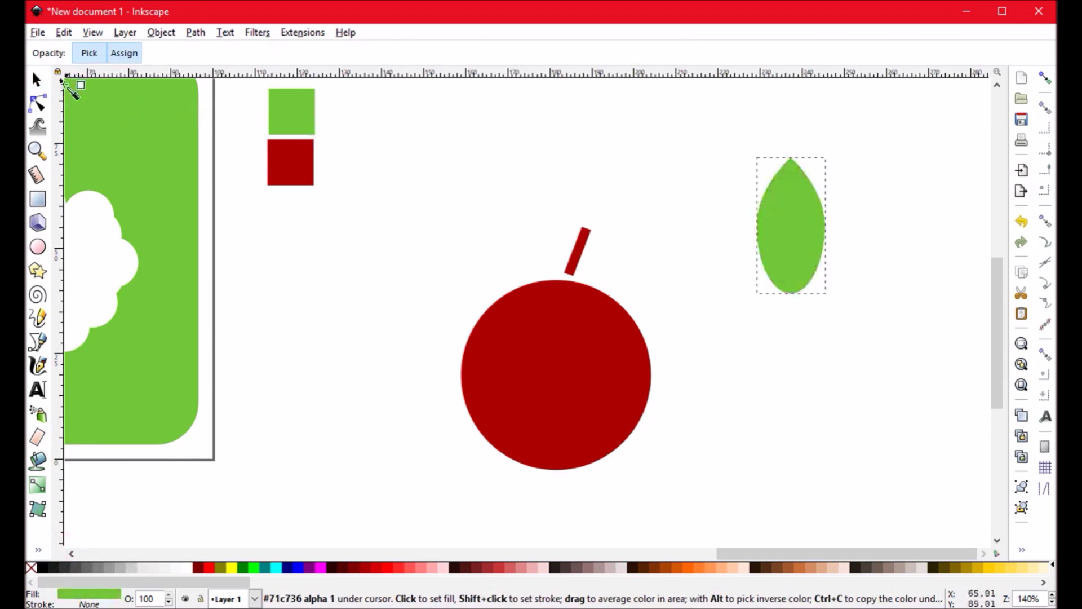
pyautogui.click(36, 80)
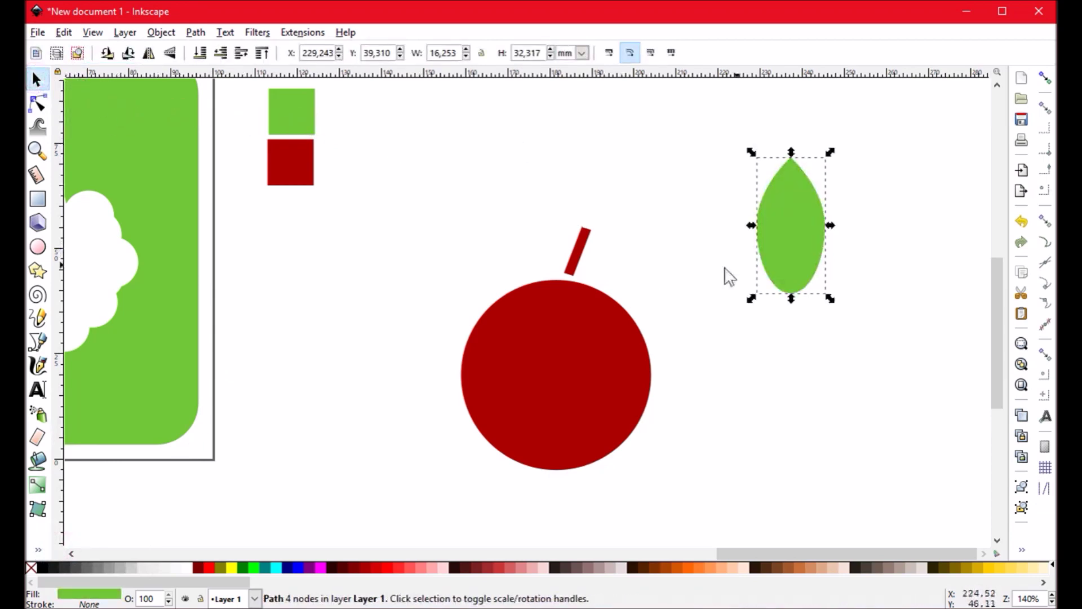
# Step: Move the green leaf to just above the apple, left of the stem, and rotate it so its tip tilts up to the left
pyautogui.moveTo(797, 248); pyautogui.dragTo(515, 221)
pyautogui.click(516, 221)
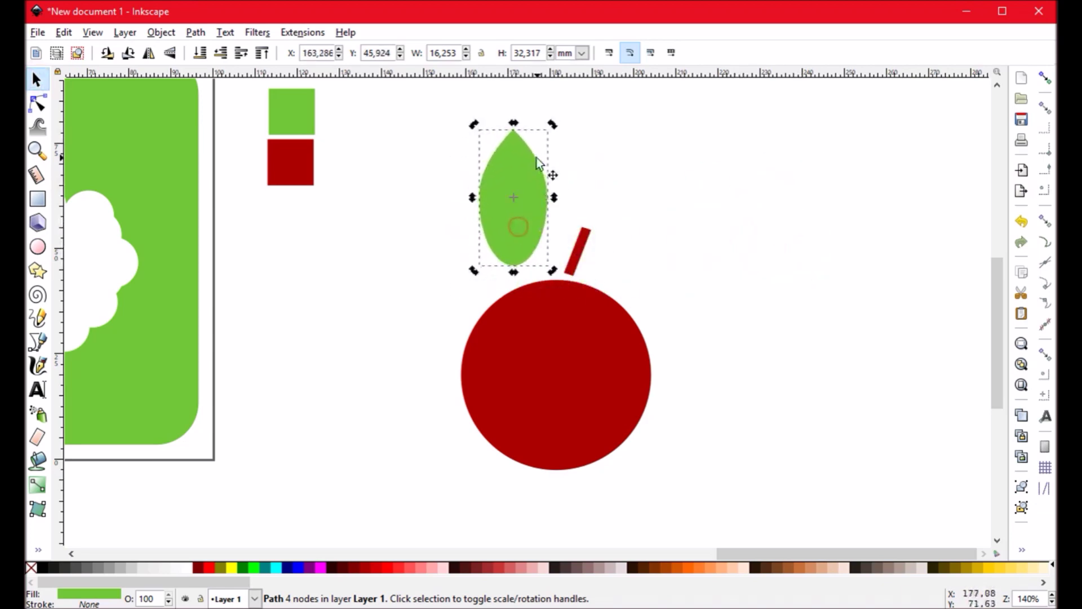
pyautogui.click(652, 166)
pyautogui.click(521, 194)
pyautogui.moveTo(554, 124); pyautogui.dragTo(497, 150)
pyautogui.click(496, 164)
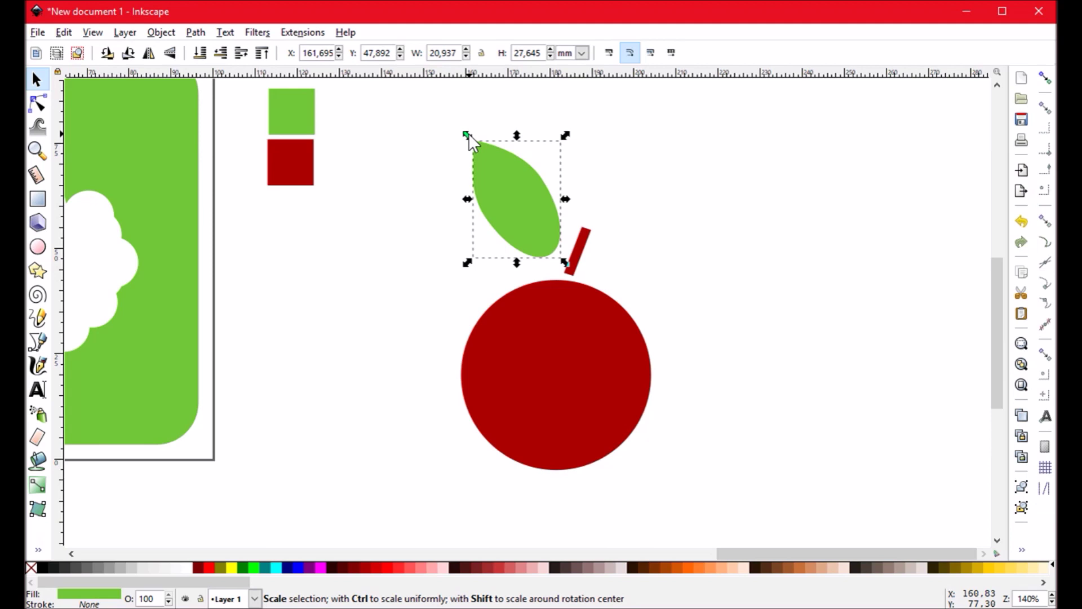
# Step: Scale the tilted leaf proportionally to about 12.1 by 15.9 mm and place its rounded end close to the stem's left side
pyautogui.press('ctrl')
pyautogui.moveTo(469, 133); pyautogui.dragTo(495, 189)
pyautogui.click(649, 205)
pyautogui.moveTo(552, 242)
pyautogui.mouseDown()
pyautogui.moveTo(556, 257)
pyautogui.moveTo(544, 246)
pyautogui.mouseUp()
pyautogui.click(596, 277)
pyautogui.click(653, 284)
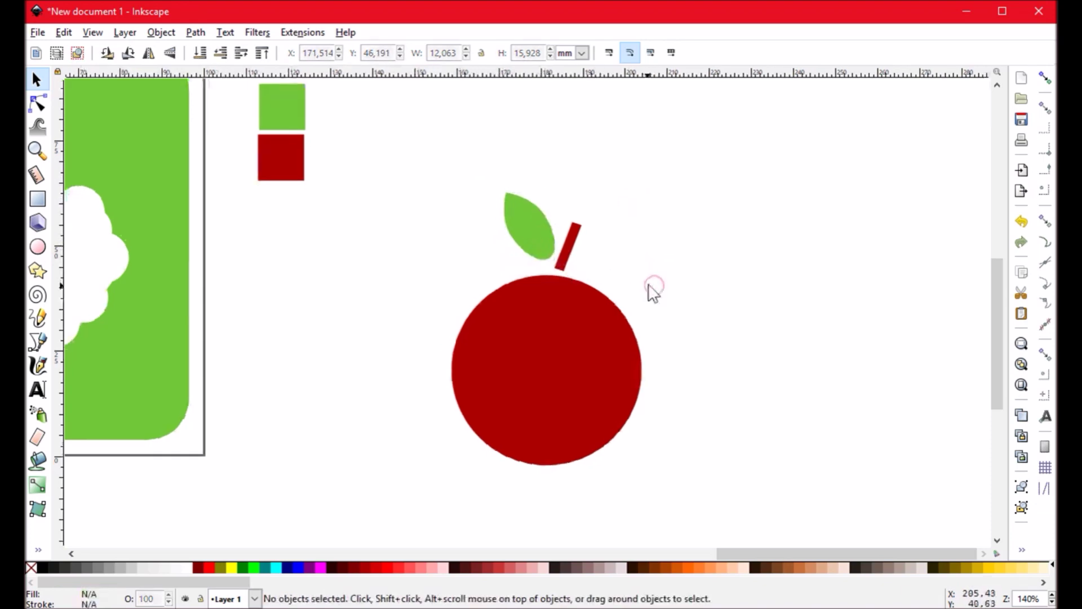
# Step: Duplicate the leaf, flip the copy horizontally and place it close to the stem's right side
pyautogui.click(529, 226)
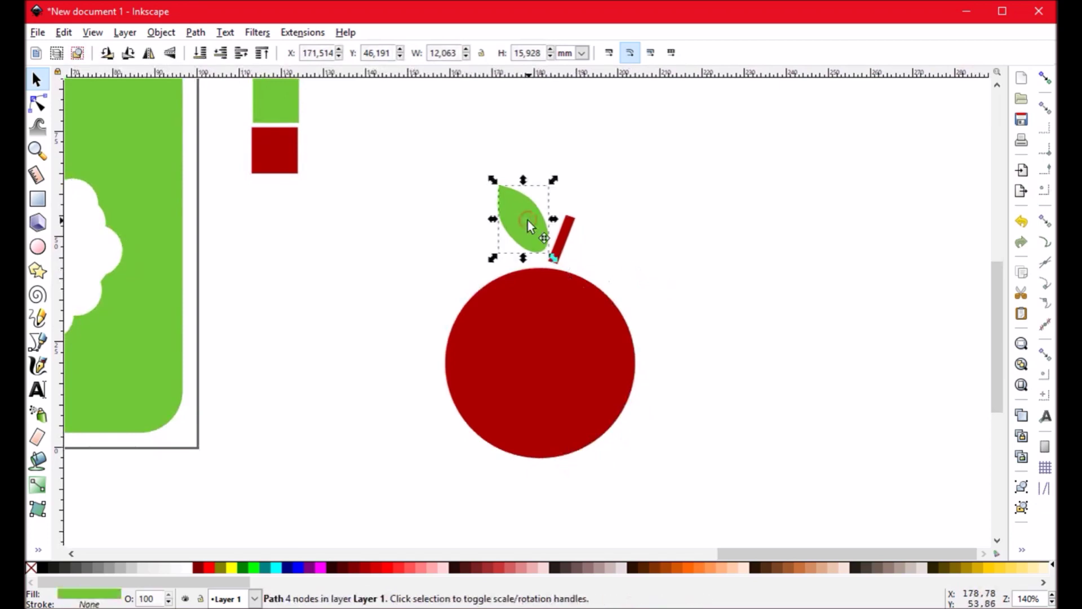
pyautogui.press('ctrl')
pyautogui.hotkey('ctrl', 'd')
pyautogui.moveTo(525, 222); pyautogui.dragTo(637, 238)
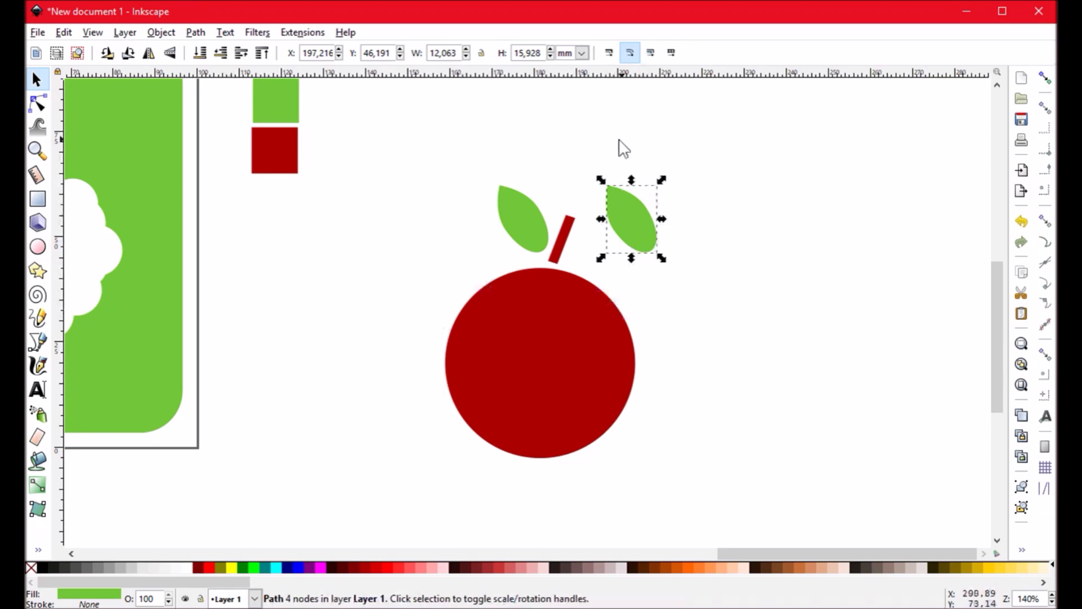
pyautogui.click(150, 54)
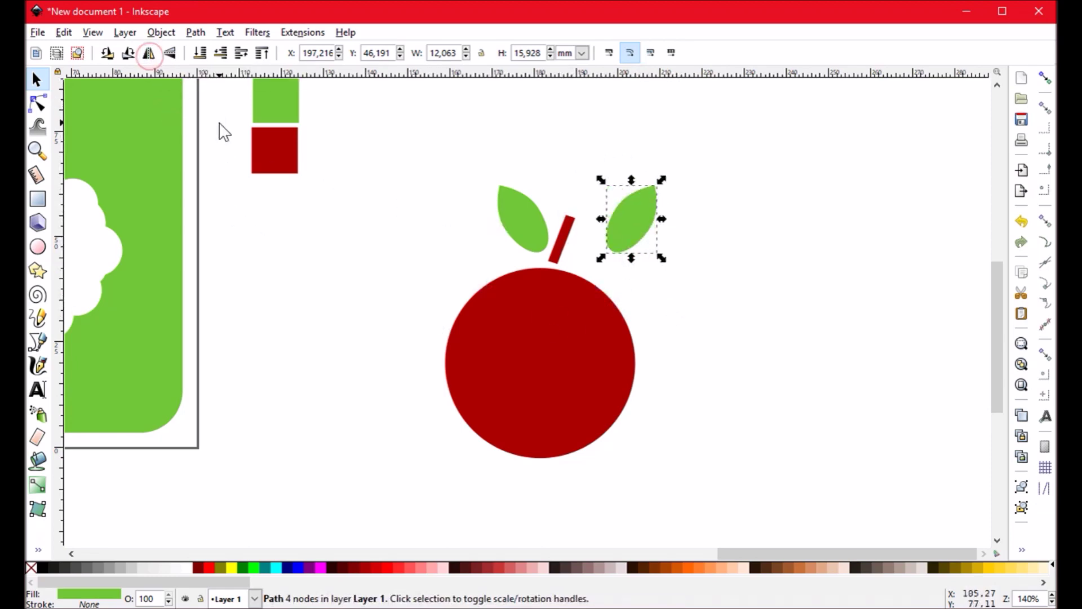
pyautogui.moveTo(633, 228); pyautogui.dragTo(603, 243)
pyautogui.click(755, 293)
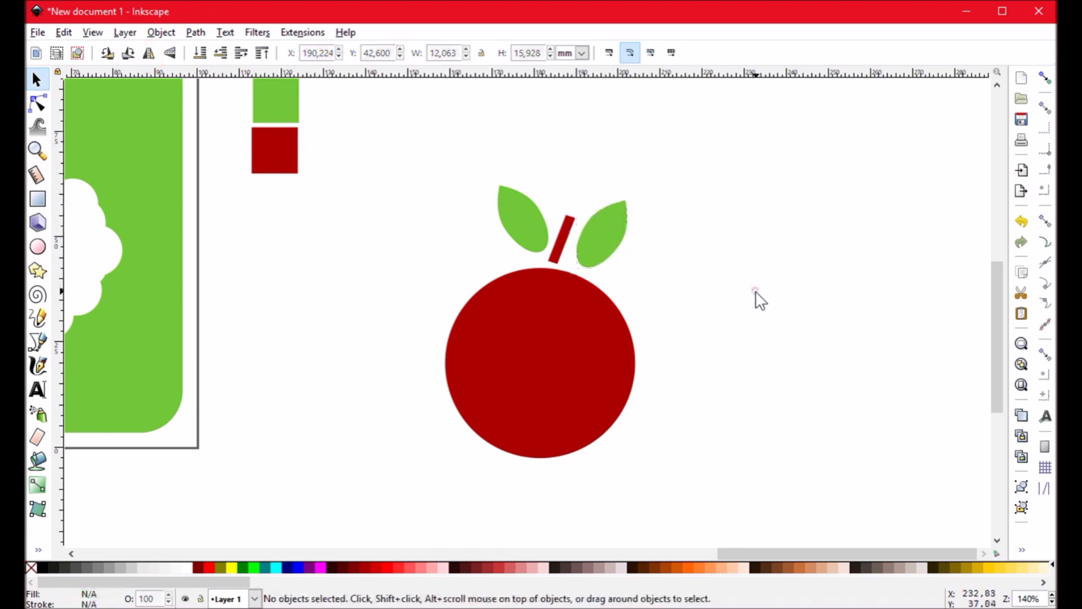
# Step: Rotate the right leaf clockwise so it leans further outward, and nudge it into place beside the stem
pyautogui.click(598, 226)
pyautogui.click(624, 235)
pyautogui.moveTo(632, 196); pyautogui.dragTo(611, 236)
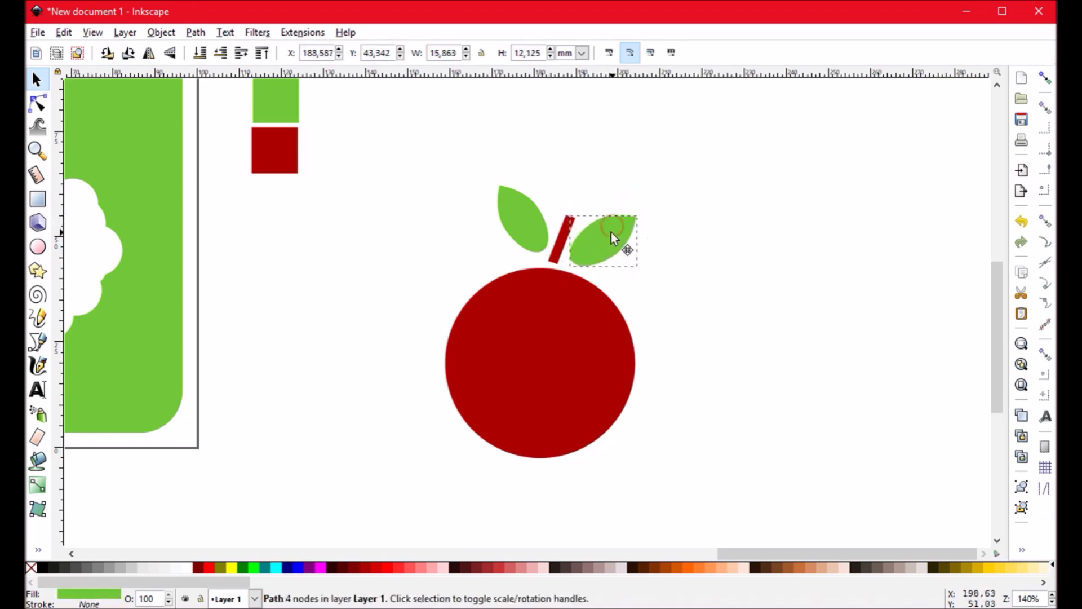
pyautogui.click(706, 266)
pyautogui.scroll(-3, 703, 367)
pyautogui.scroll(3, 703, 367)
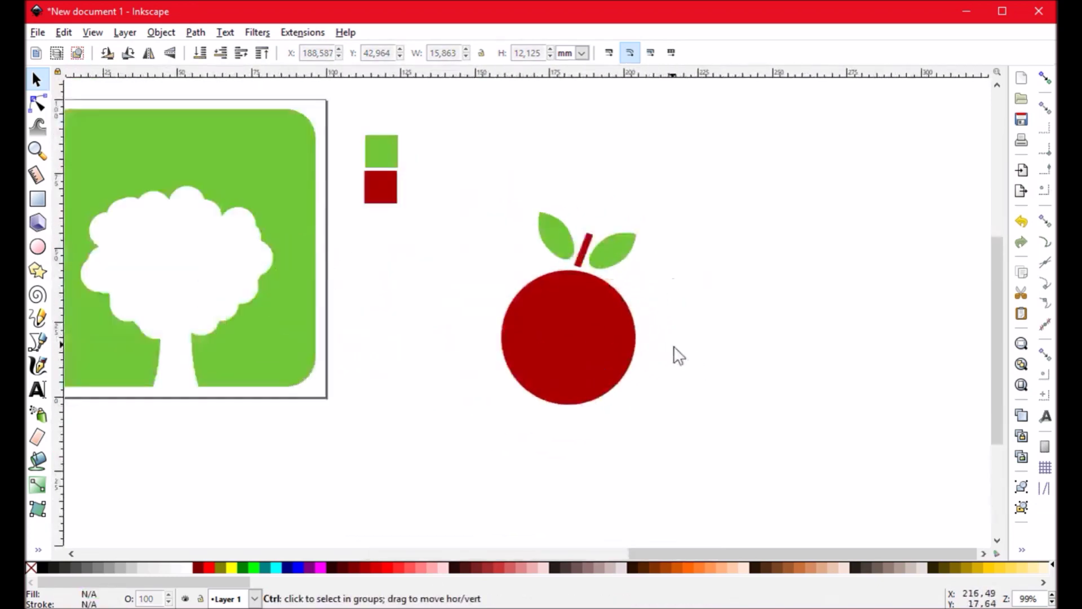
pyautogui.scroll(-1, 619, 281)
pyautogui.scroll(1, 563, 257)
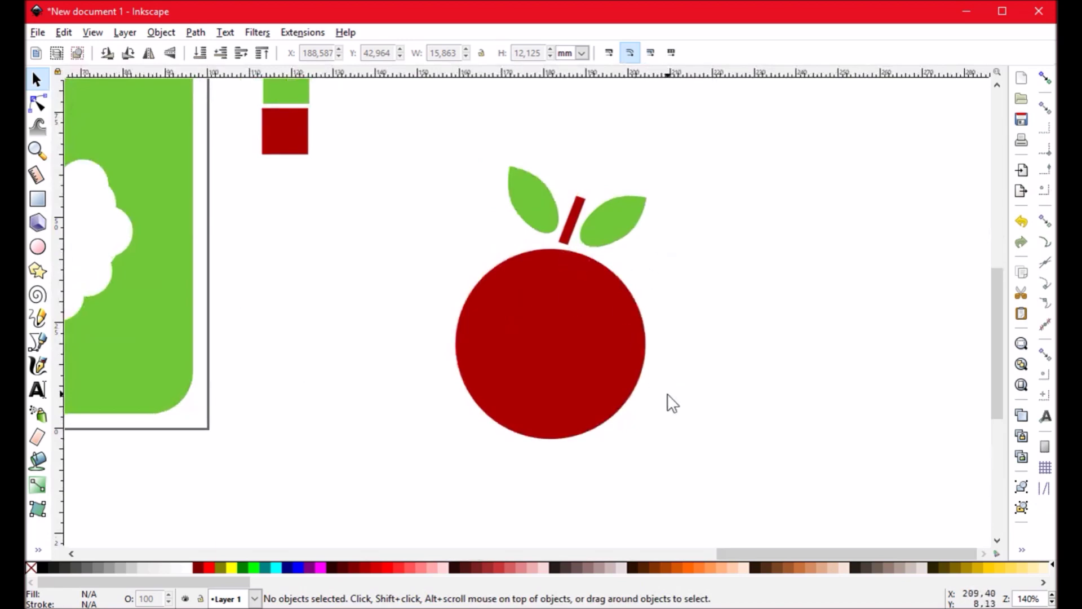
# Step: Group the red circle, the stem and both leaves into a single apple object
pyautogui.moveTo(732, 480); pyautogui.dragTo(418, 145)
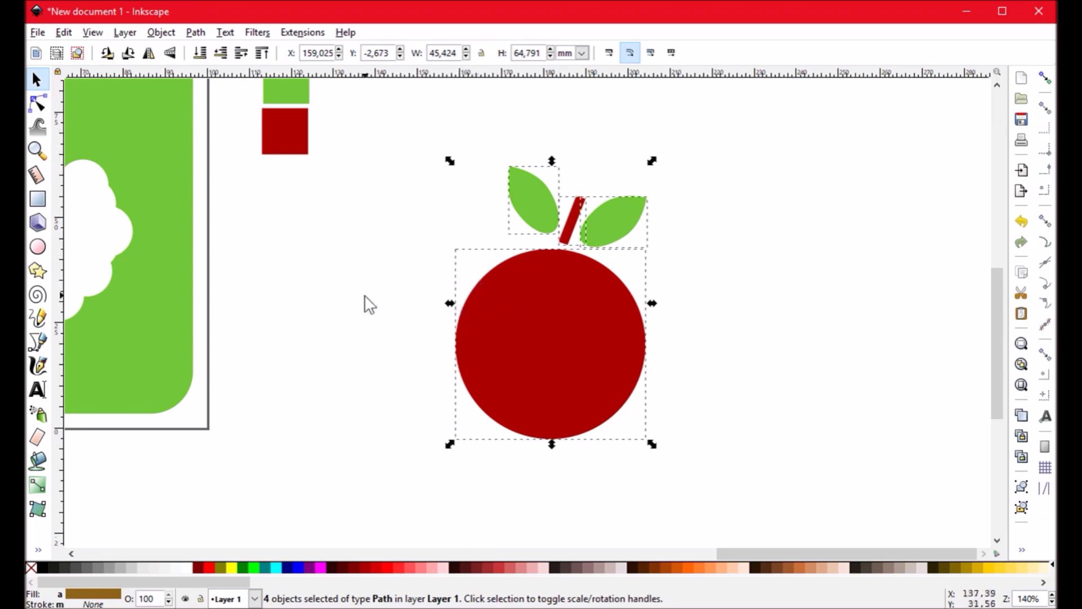
pyautogui.hscroll(-5, 338, 271)
pyautogui.hscroll(2, 384, 345)
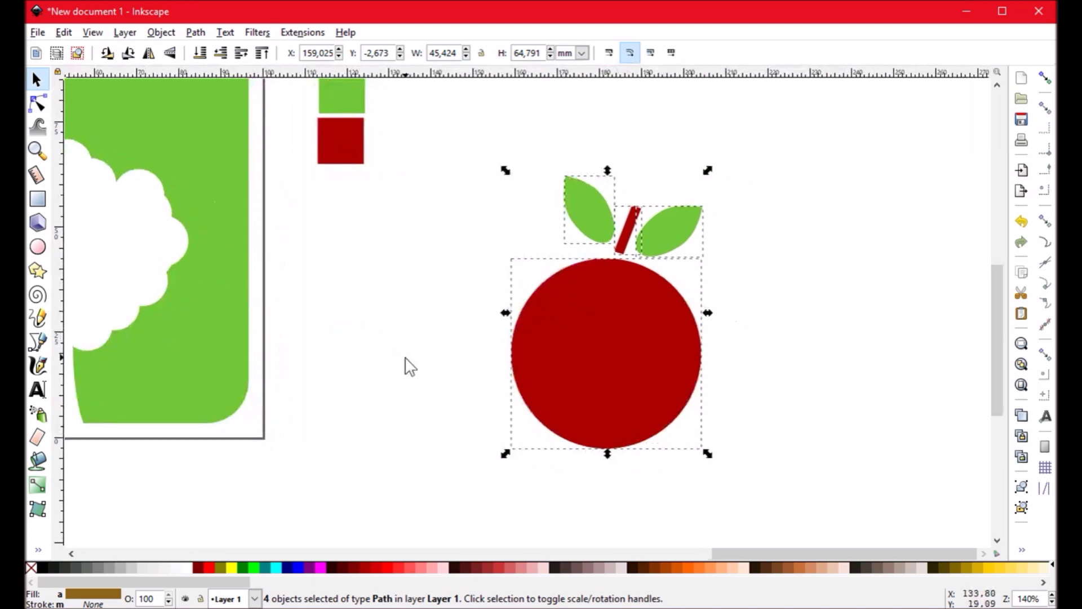
pyautogui.click(732, 321)
pyautogui.hscroll(-2, 732, 321)
pyautogui.moveTo(681, 411); pyautogui.dragTo(683, 304)
pyautogui.moveTo(536, 133); pyautogui.dragTo(845, 551)
pyautogui.scroll(-1, 756, 422)
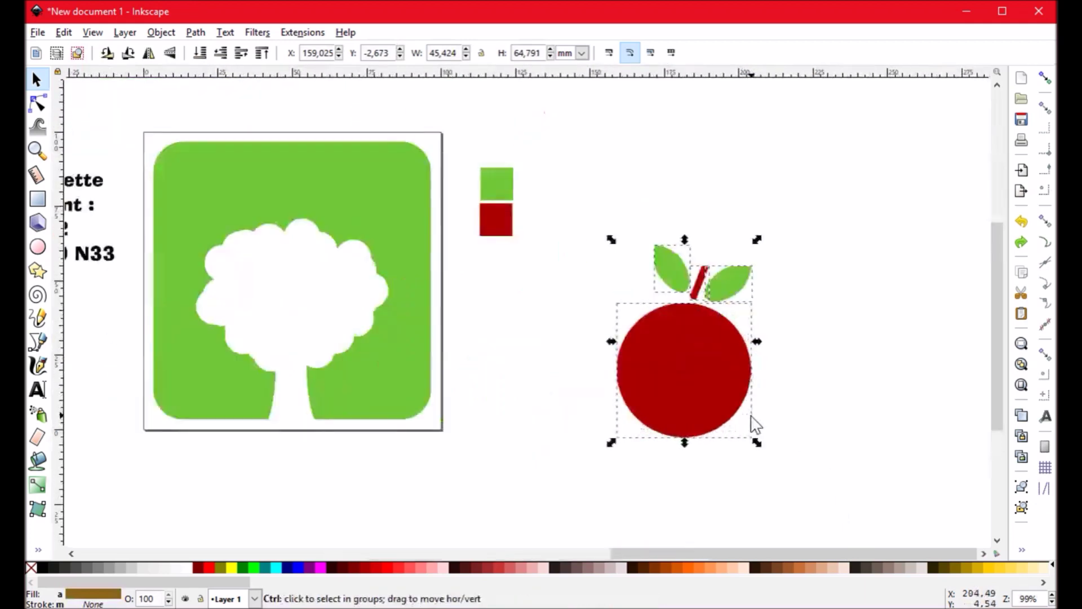
pyautogui.scroll(1, 755, 423)
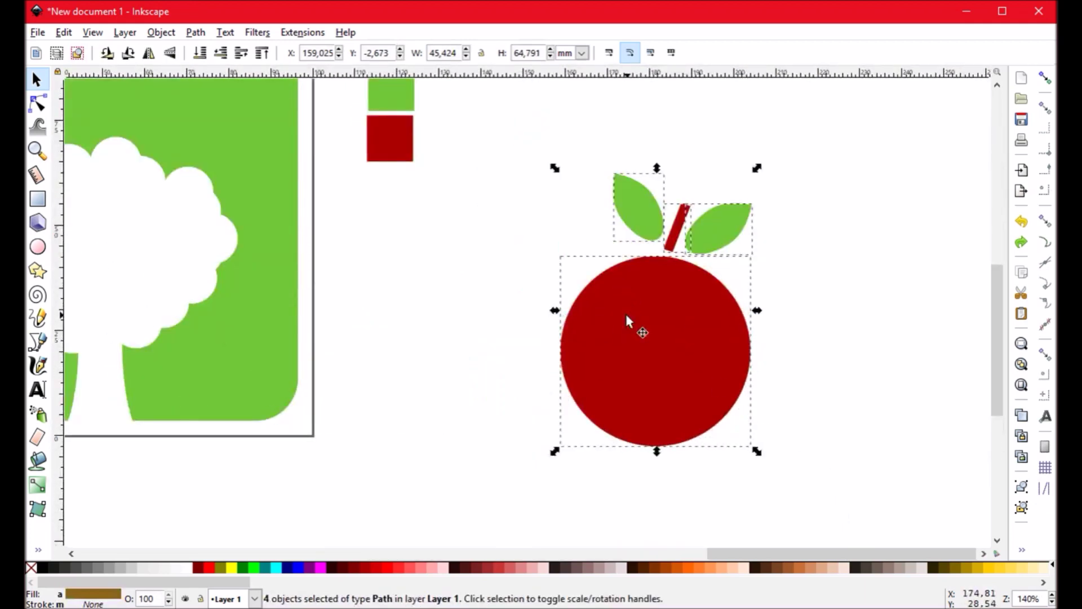
pyautogui.click(851, 333)
pyautogui.moveTo(480, 124); pyautogui.dragTo(828, 492)
pyautogui.press('ctrl')
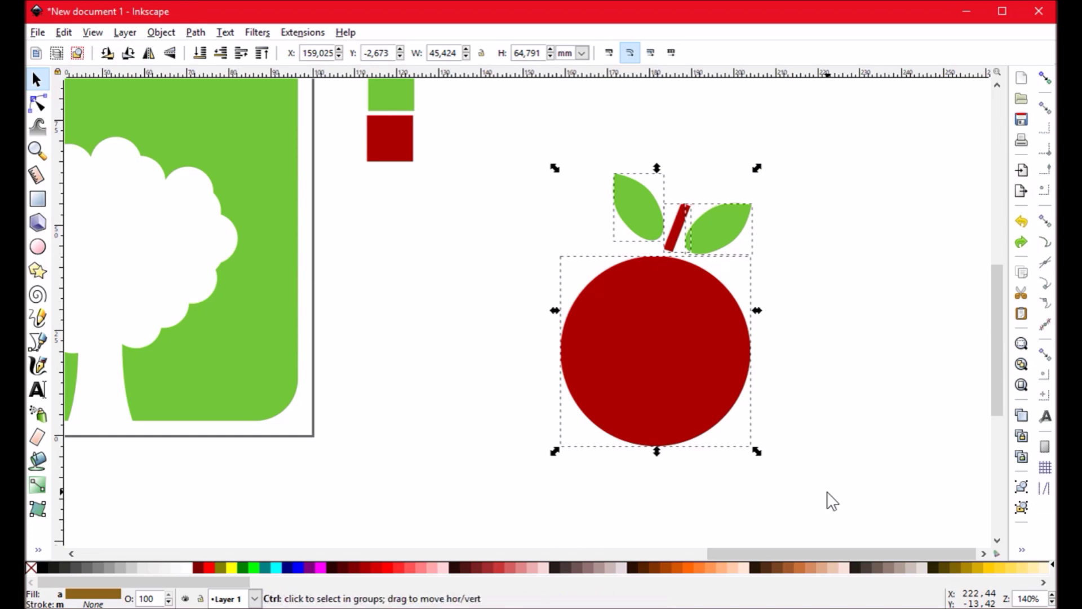
pyautogui.hotkey('ctrl', 'g')
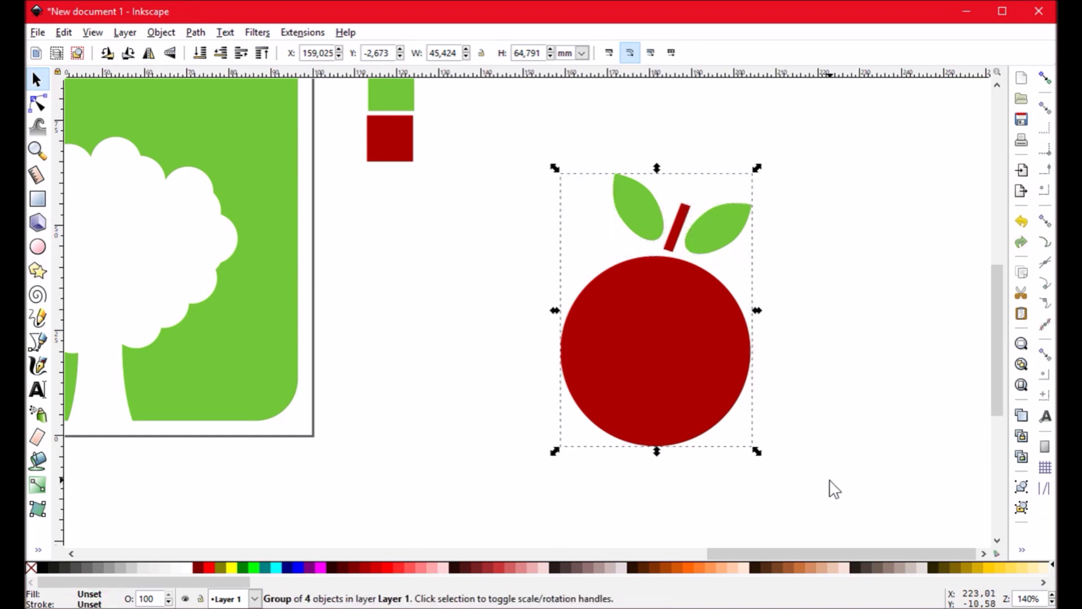
pyautogui.click(838, 417)
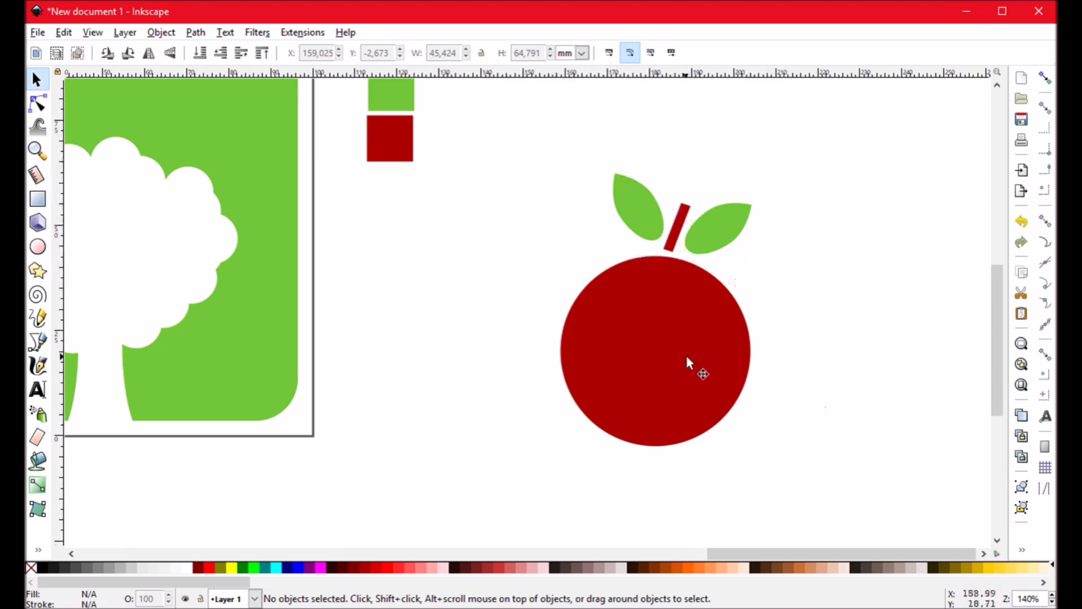
pyautogui.click(727, 320)
pyautogui.click(849, 379)
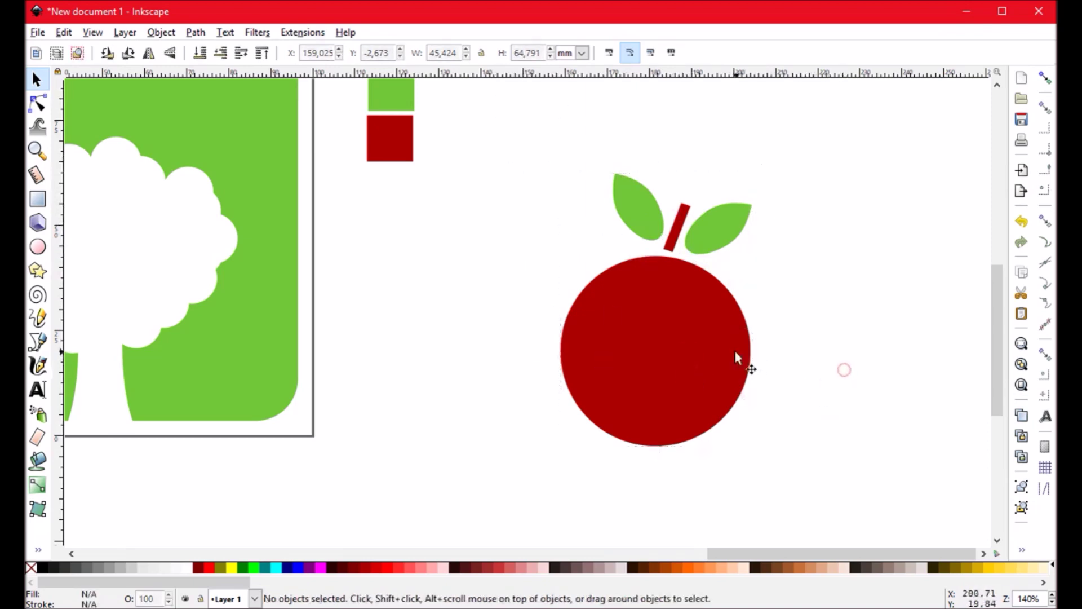
# Step: Scale the apple group down to about 4.5 by 6.4 mm and place it in the upper left of the tree's crown
pyautogui.click(666, 349)
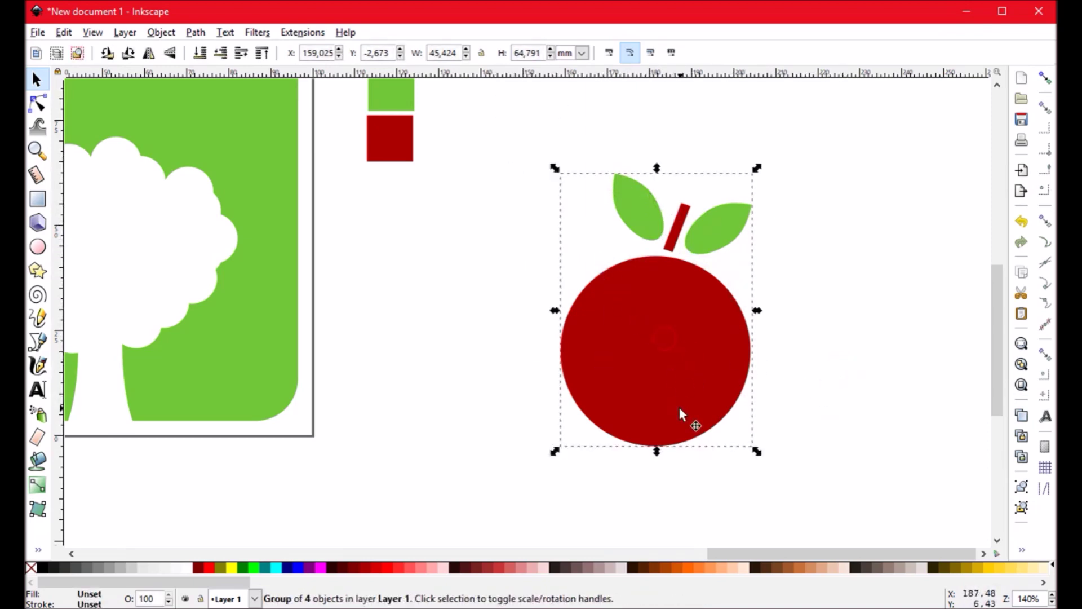
pyautogui.moveTo(705, 395); pyautogui.dragTo(647, 410)
pyautogui.click(778, 392)
pyautogui.click(648, 394)
pyautogui.moveTo(704, 455); pyautogui.dragTo(671, 438)
pyautogui.moveTo(538, 437)
pyautogui.mouseDown()
pyautogui.moveTo(823, 444)
pyautogui.moveTo(713, 317)
pyautogui.moveTo(669, 241)
pyautogui.moveTo(732, 363)
pyautogui.moveTo(667, 246)
pyautogui.mouseUp()
pyautogui.moveTo(637, 204); pyautogui.dragTo(157, 212)
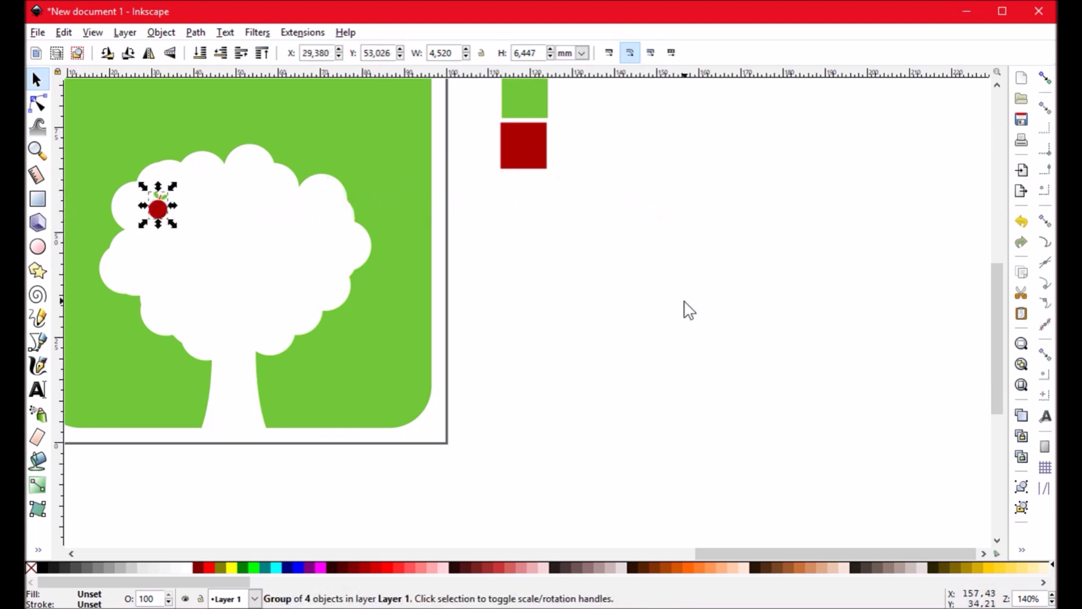
pyautogui.click(683, 309)
# Step: Duplicate the small apple repeatedly and spread the copies over the white crown for a total of nine apples
pyautogui.hotkey('ctrl', 'Left')
pyautogui.hotkey('ctrl', 'Left')
pyautogui.hotkey('ctrl', 'Left')
pyautogui.hotkey('ctrl', 'Up')
pyautogui.hotkey('ctrl', 'Up')
pyautogui.scroll(1, 415, 277)
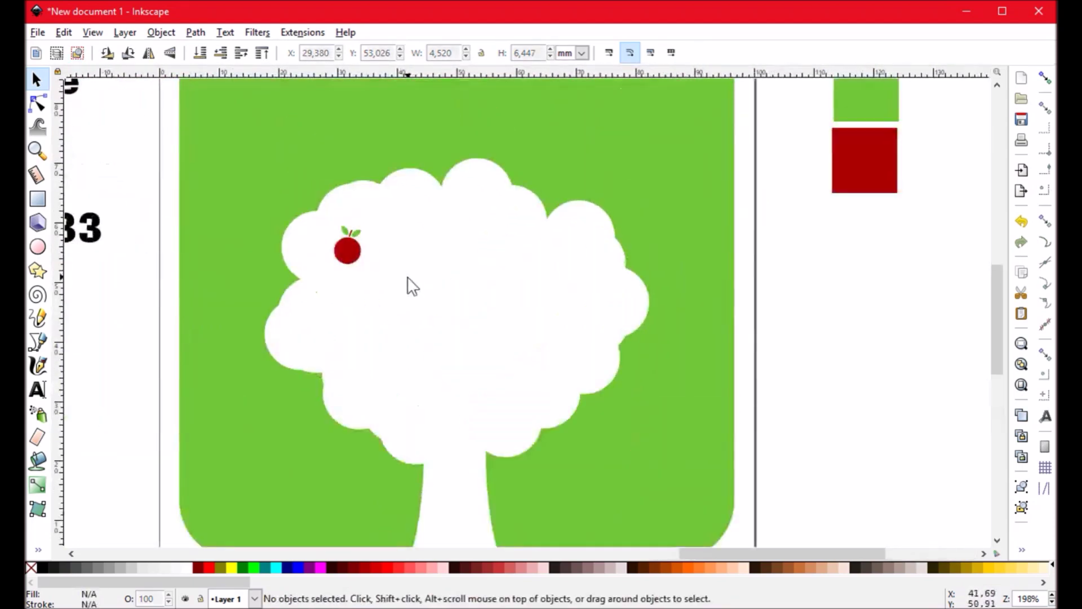
pyautogui.click(346, 243)
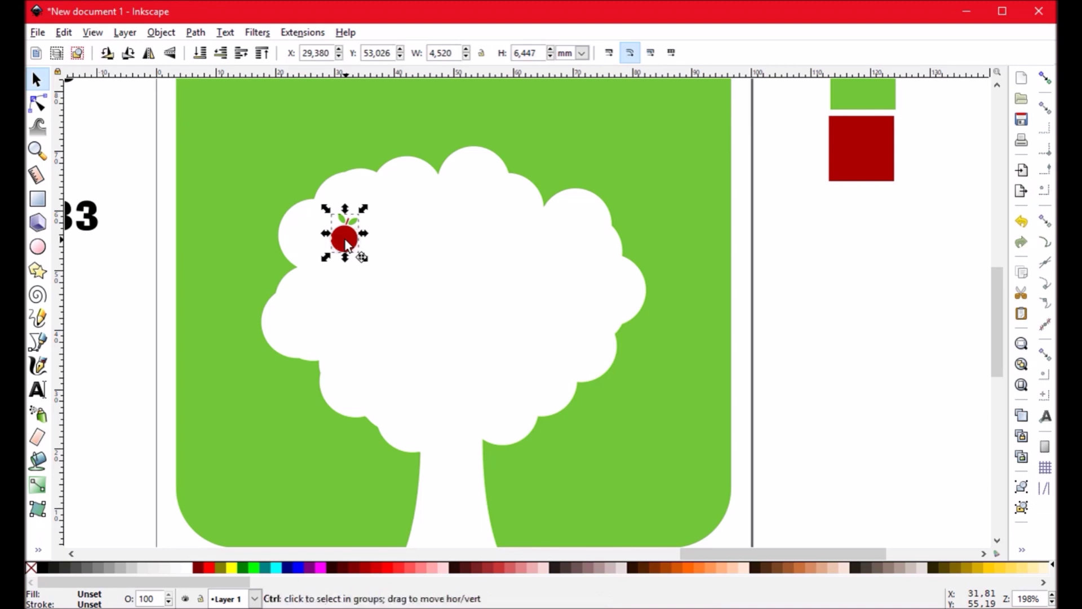
pyautogui.hotkey('ctrl', 'd')
pyautogui.moveTo(344, 238); pyautogui.dragTo(321, 322)
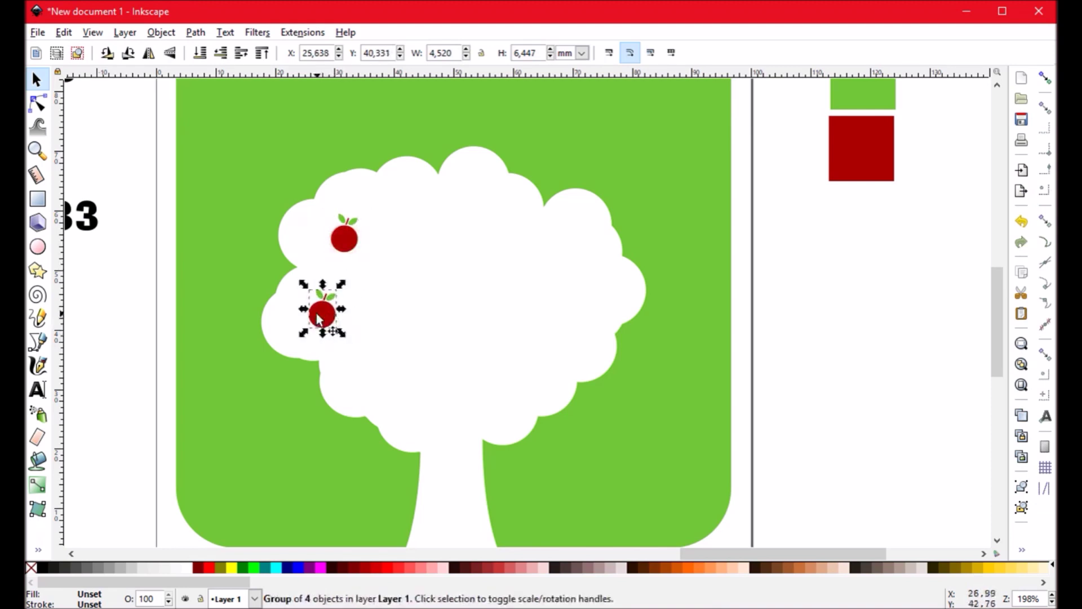
pyautogui.moveTo(370, 379); pyautogui.dragTo(498, 324)
pyautogui.hotkey('ctrl', 'd')
pyautogui.hotkey('ctrl', 'd')
pyautogui.hotkey('ctrl', 'd')
pyautogui.hotkey('ctrl', 'd')
pyautogui.hotkey('ctrl', 'd')
pyautogui.hotkey('ctrl', 'd')
pyautogui.click(744, 353)
pyautogui.keyDown('ctrl'); pyautogui.scroll(-2, 749, 362); pyautogui.keyUp('ctrl')
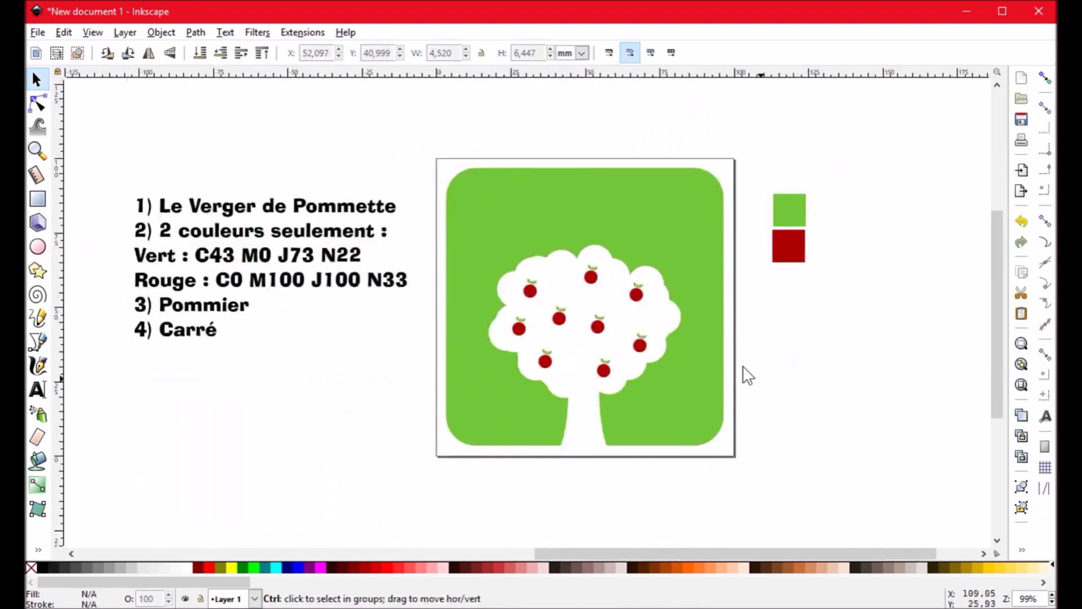
# Step: Select all nine apples on the tree crown and show the Align and Distribute options
pyautogui.moveTo(730, 358); pyautogui.dragTo(717, 379)
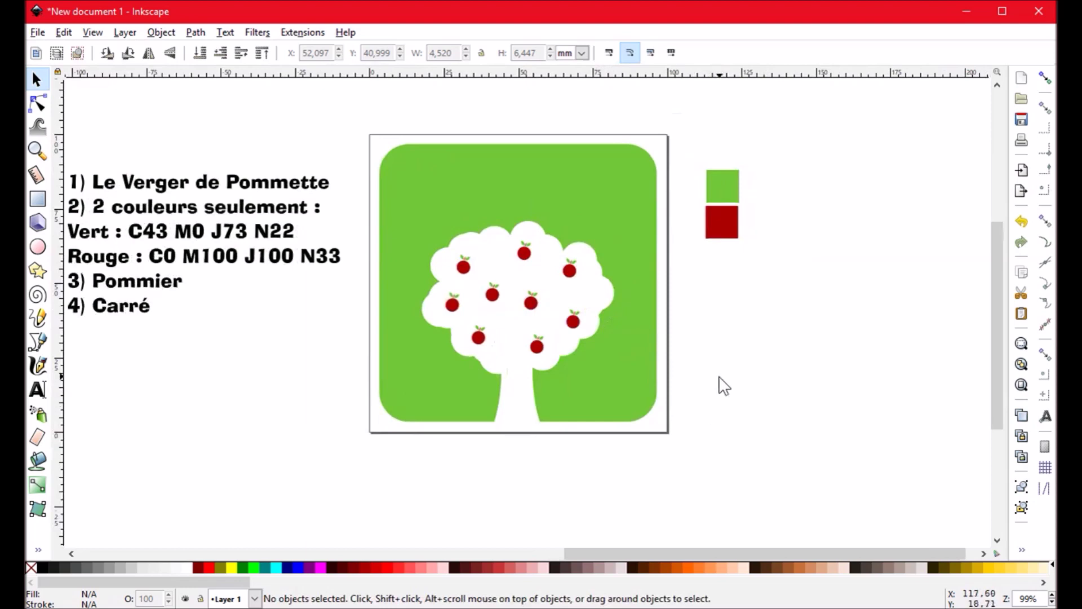
pyautogui.hscroll(2, 724, 386)
pyautogui.keyDown('ctrl'); pyautogui.scroll(1, 577, 343); pyautogui.keyUp('ctrl')
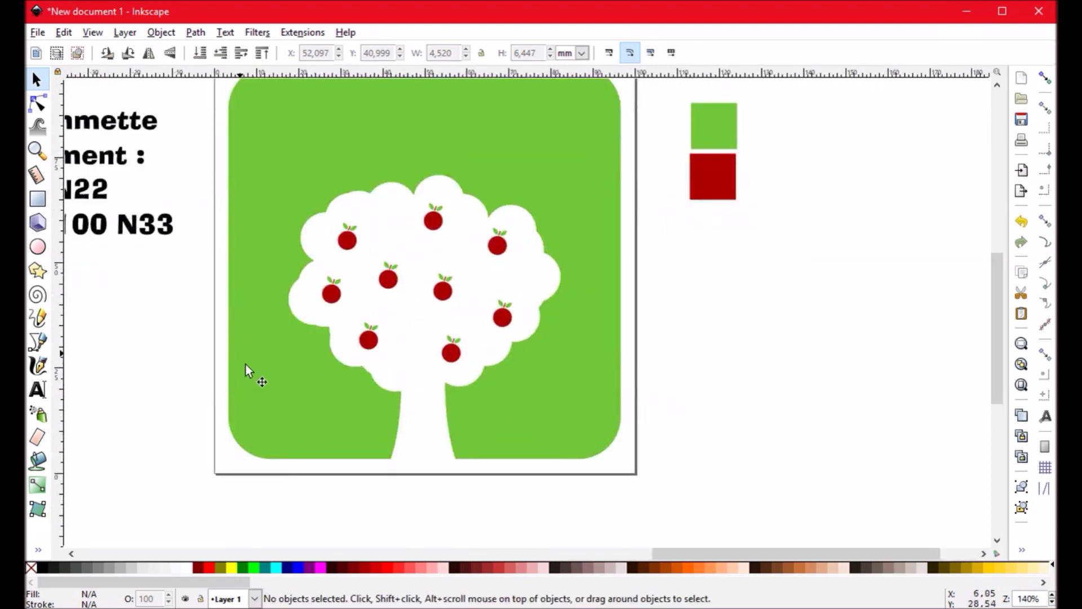
pyautogui.moveTo(661, 408); pyautogui.dragTo(522, 357)
pyautogui.moveTo(671, 406); pyautogui.dragTo(267, 171)
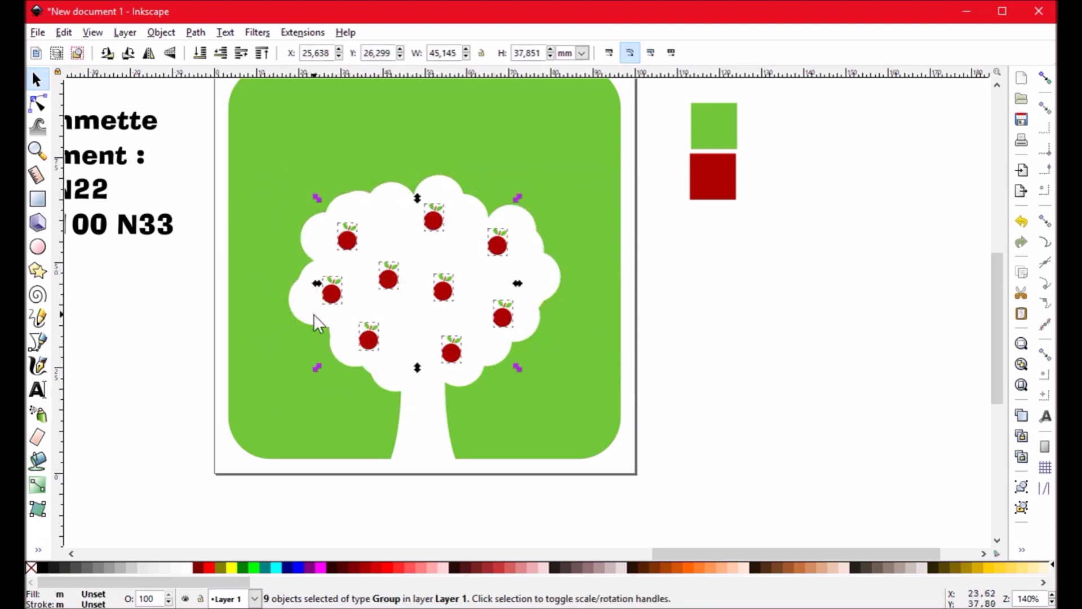
pyautogui.moveTo(383, 335); pyautogui.dragTo(416, 359)
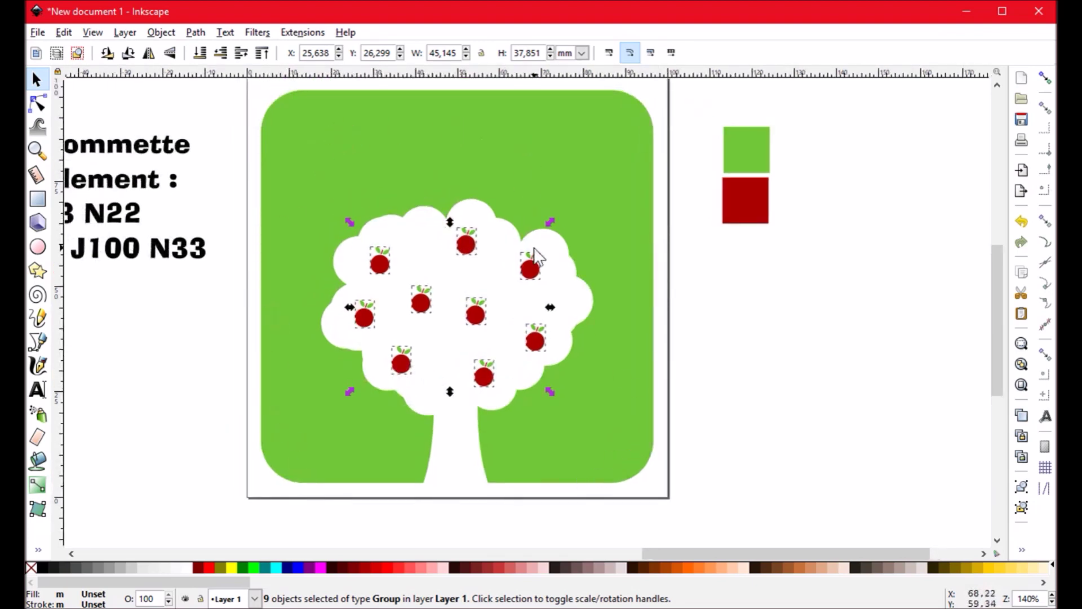
pyautogui.moveTo(763, 376); pyautogui.dragTo(736, 331)
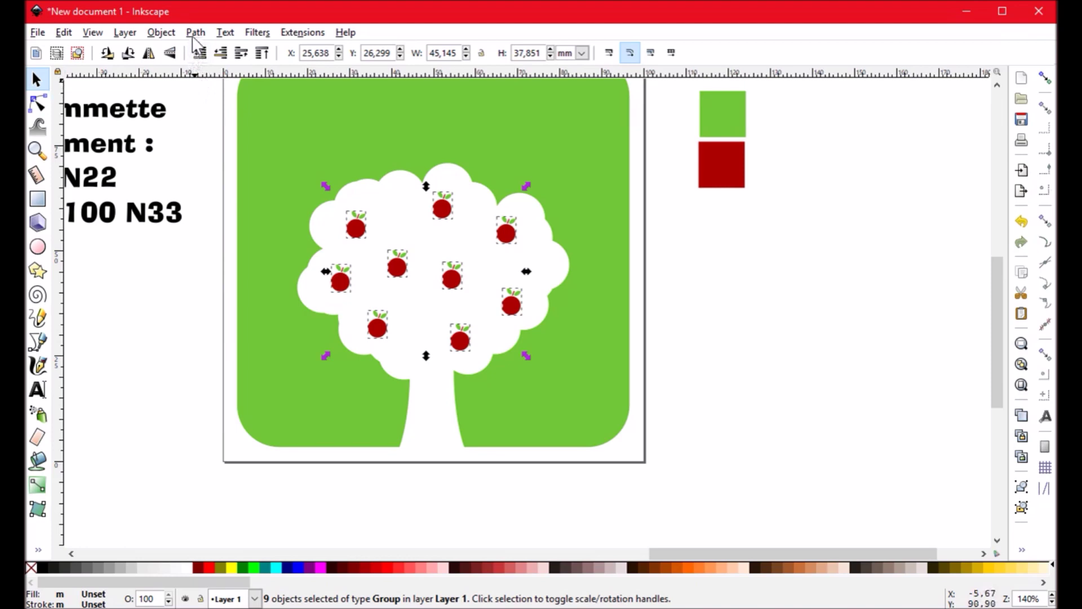
pyautogui.click(161, 32)
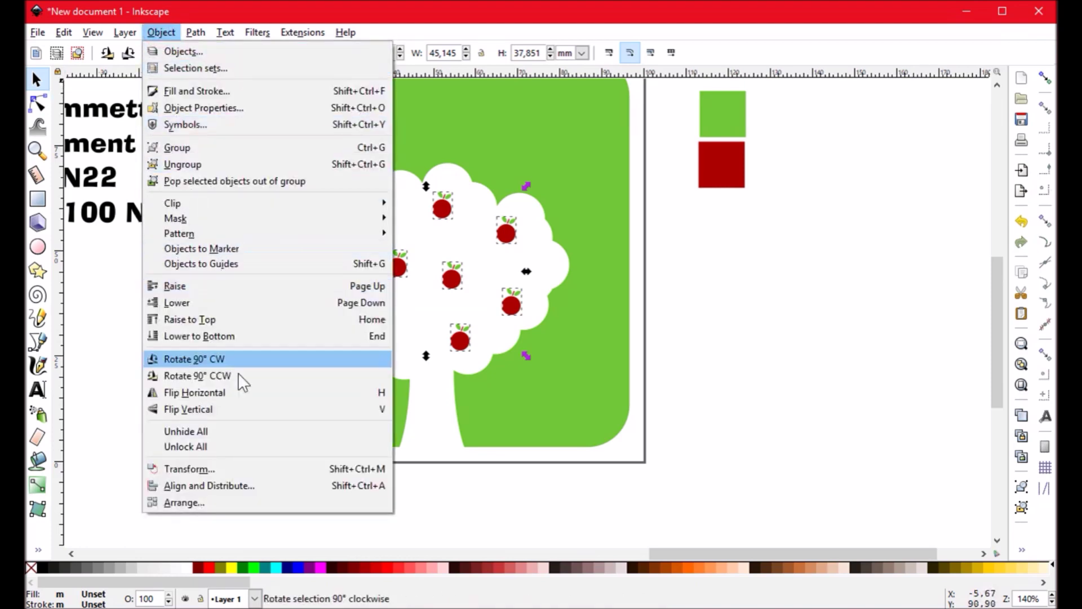
pyautogui.click(266, 484)
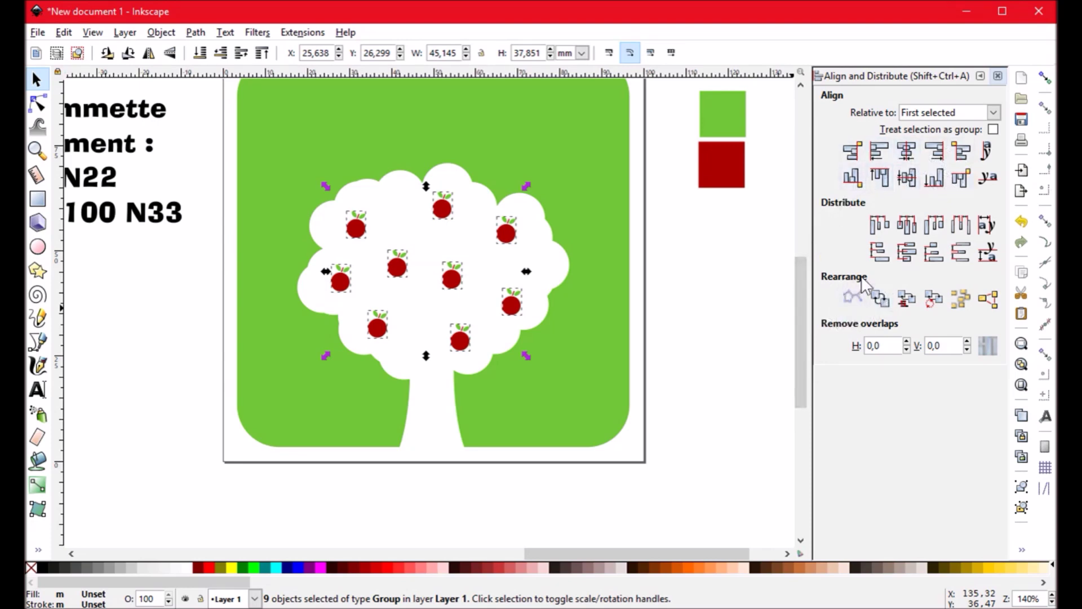
# Step: Randomize the centres of the nine selected apples in both dimensions repeatedly to try out different spreads
pyautogui.click(952, 303)
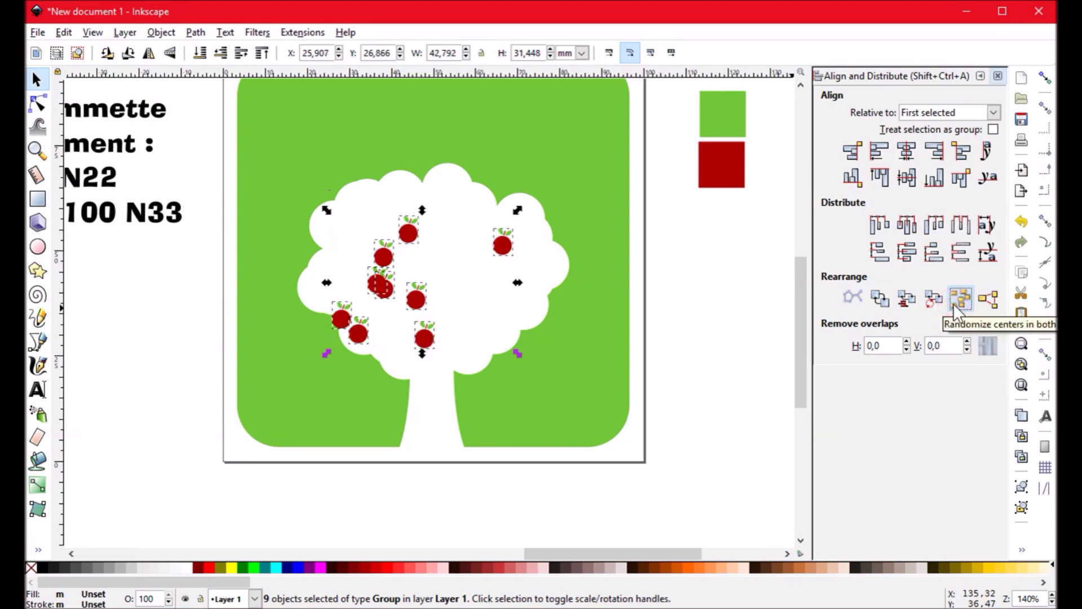
pyautogui.click(953, 304)
pyautogui.click(952, 303)
pyautogui.click(952, 303)
pyautogui.click(952, 304)
pyautogui.click(952, 303)
pyautogui.click(952, 303)
pyautogui.click(952, 303)
pyautogui.click(953, 303)
pyautogui.click(953, 303)
pyautogui.click(953, 303)
pyautogui.click(952, 303)
pyautogui.click(952, 303)
pyautogui.click(953, 303)
pyautogui.click(952, 305)
pyautogui.click(952, 304)
pyautogui.click(952, 304)
pyautogui.click(952, 304)
pyautogui.click(953, 304)
pyautogui.click(953, 304)
pyautogui.click(953, 304)
pyautogui.click(953, 303)
pyautogui.click(952, 303)
pyautogui.click(952, 303)
pyautogui.click(952, 303)
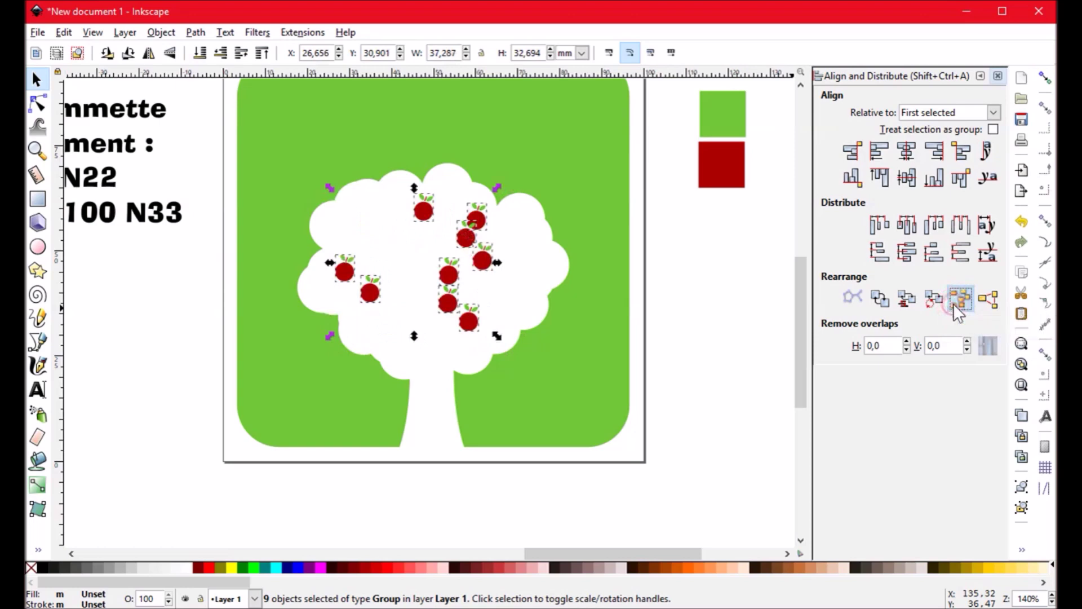
pyautogui.click(953, 303)
# Step: Undo all the random rearrangements of the apples, deselect them and close the Align and Distribute options
pyautogui.press('space')
pyautogui.press('space')
pyautogui.press('space')
pyautogui.press('space')
pyautogui.press('space')
pyautogui.press('space')
pyautogui.press('space')
pyautogui.press('space')
pyautogui.press('space')
pyautogui.press('space')
pyautogui.press('space')
pyautogui.press('space')
pyautogui.press('space')
pyautogui.press('space')
pyautogui.press('space')
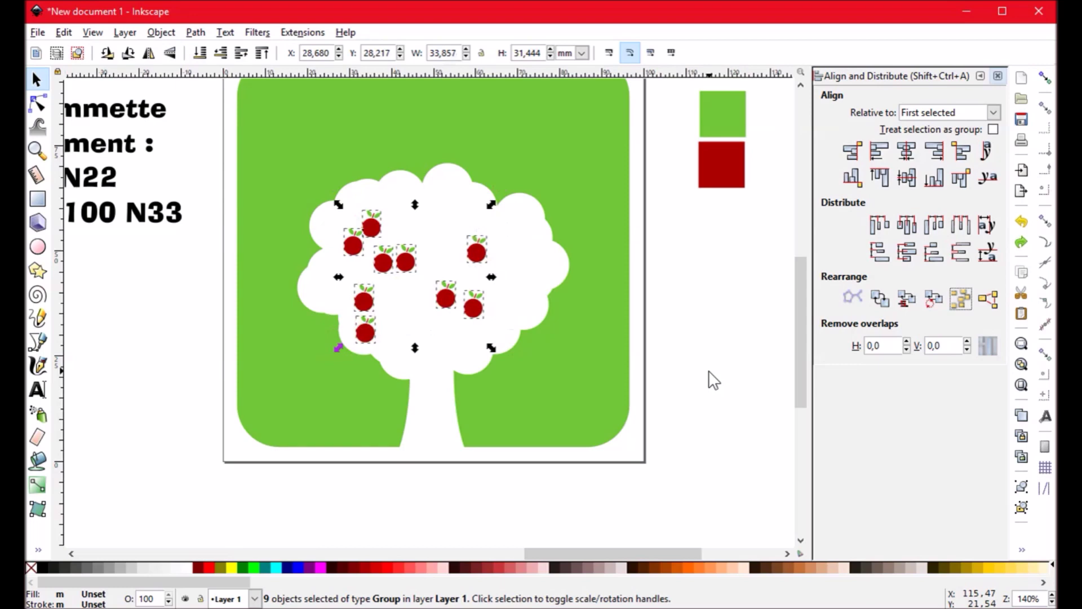
pyautogui.press('space')
pyautogui.press('space')
pyautogui.press('space')
pyautogui.press('space')
pyautogui.press('space')
pyautogui.press('space')
pyautogui.press('space')
pyautogui.press('space')
pyautogui.press('space')
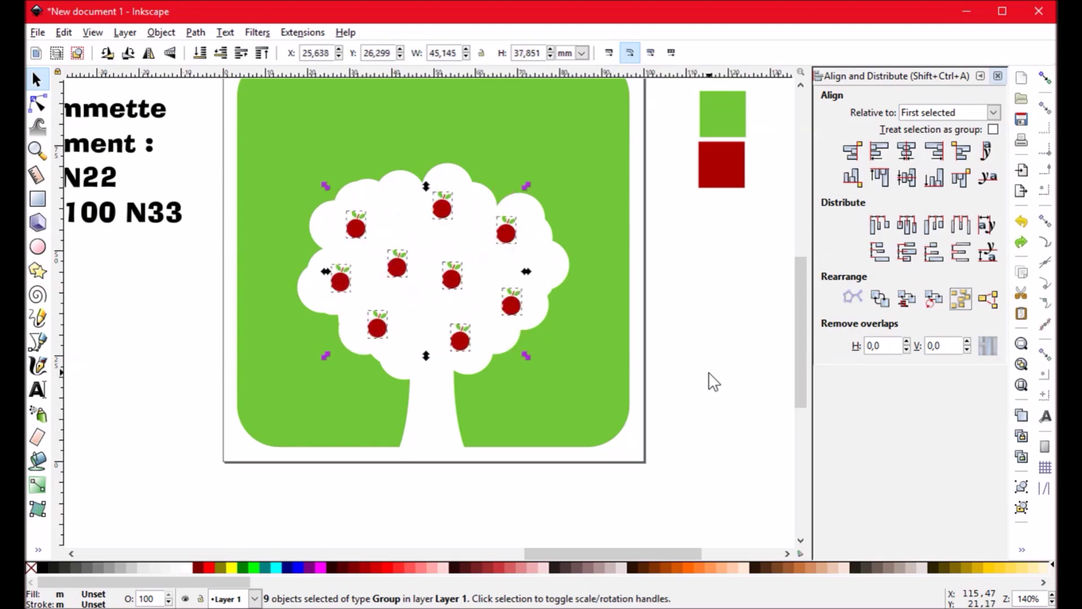
pyautogui.click(713, 381)
pyautogui.scroll(2, 726, 379)
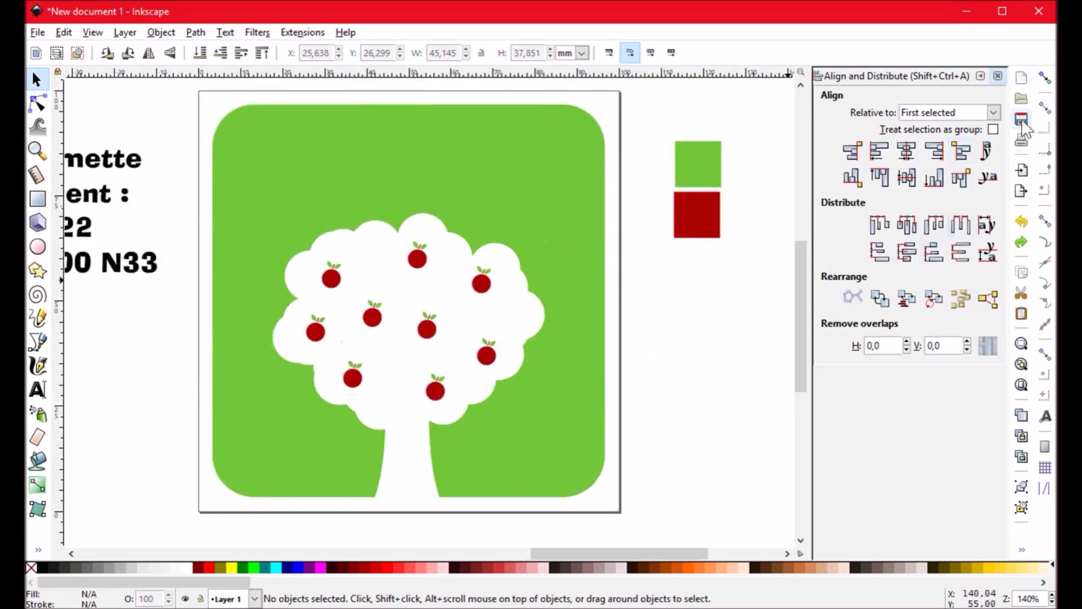
pyautogui.click(997, 76)
pyautogui.scroll(-2, 724, 384)
pyautogui.hscroll(-2, 725, 383)
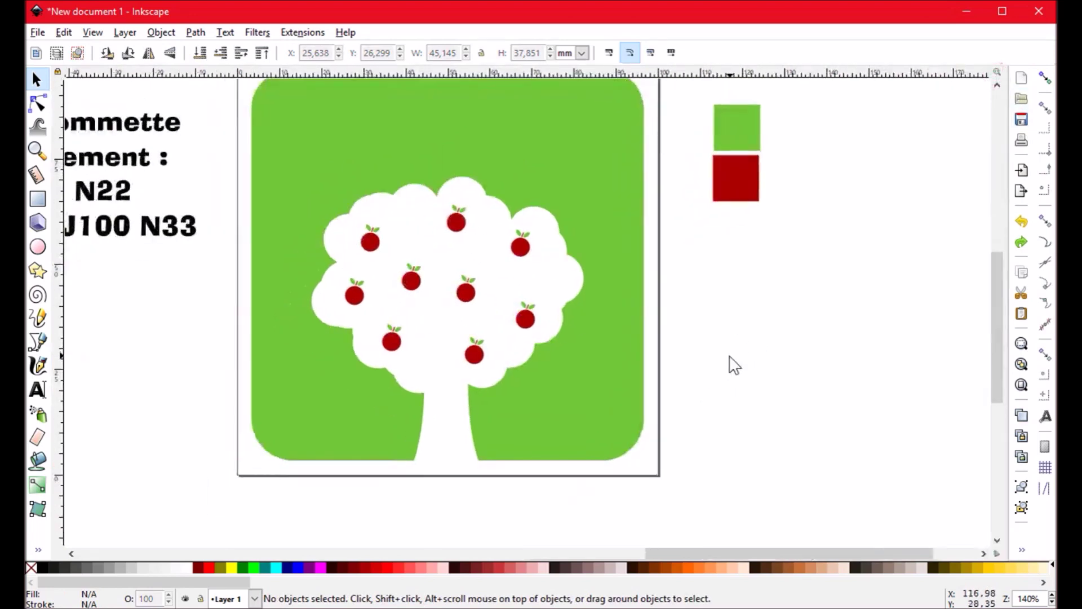
# Step: Draw a green test square about 46 mm wide in the empty area beyond the colour swatches and round its corners strongly
pyautogui.hscroll(6, 716, 343)
pyautogui.scroll(1, 615, 361)
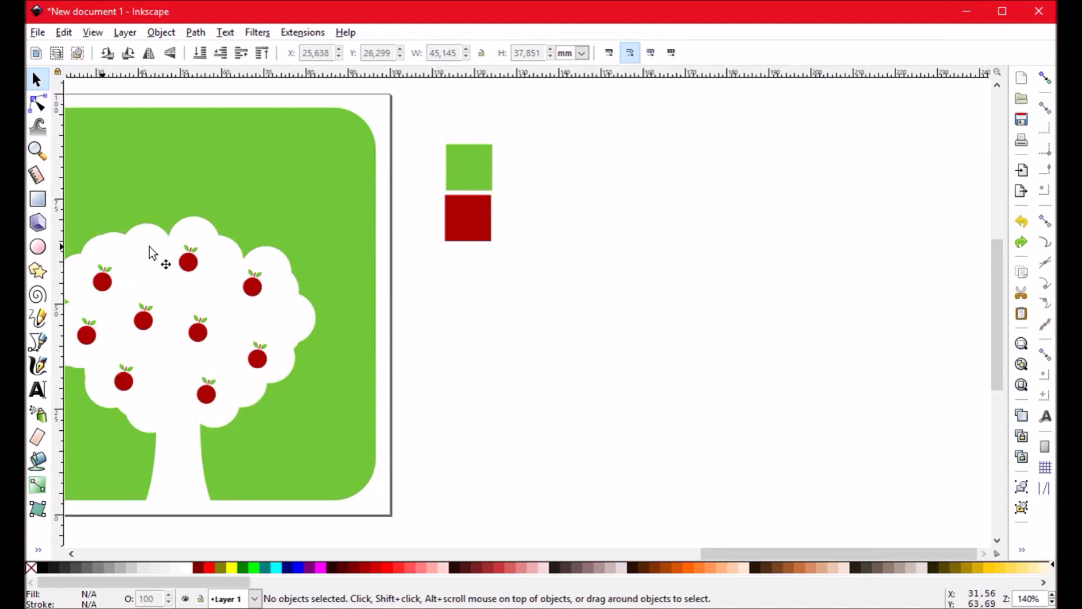
pyautogui.click(45, 204)
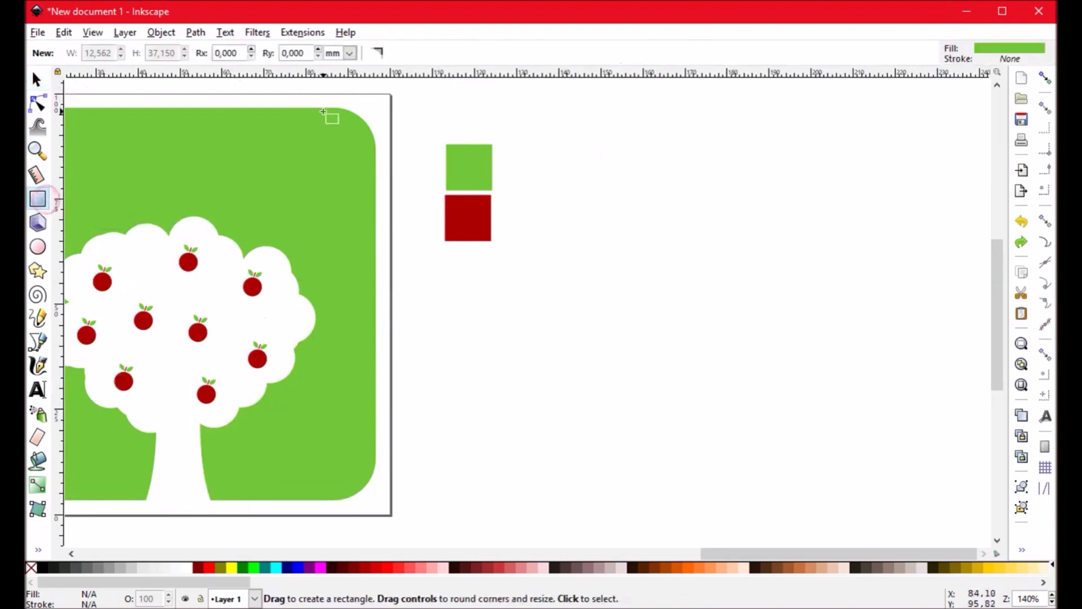
pyautogui.moveTo(643, 256)
pyautogui.mouseDown()
pyautogui.moveTo(705, 353)
pyautogui.moveTo(840, 454)
pyautogui.mouseUp()
pyautogui.scroll(-1, 761, 336)
pyautogui.hscroll(2, 761, 336)
pyautogui.scroll(-1, 761, 336)
pyautogui.hscroll(1, 761, 335)
pyautogui.moveTo(742, 193); pyautogui.dragTo(741, 244)
pyautogui.click(36, 79)
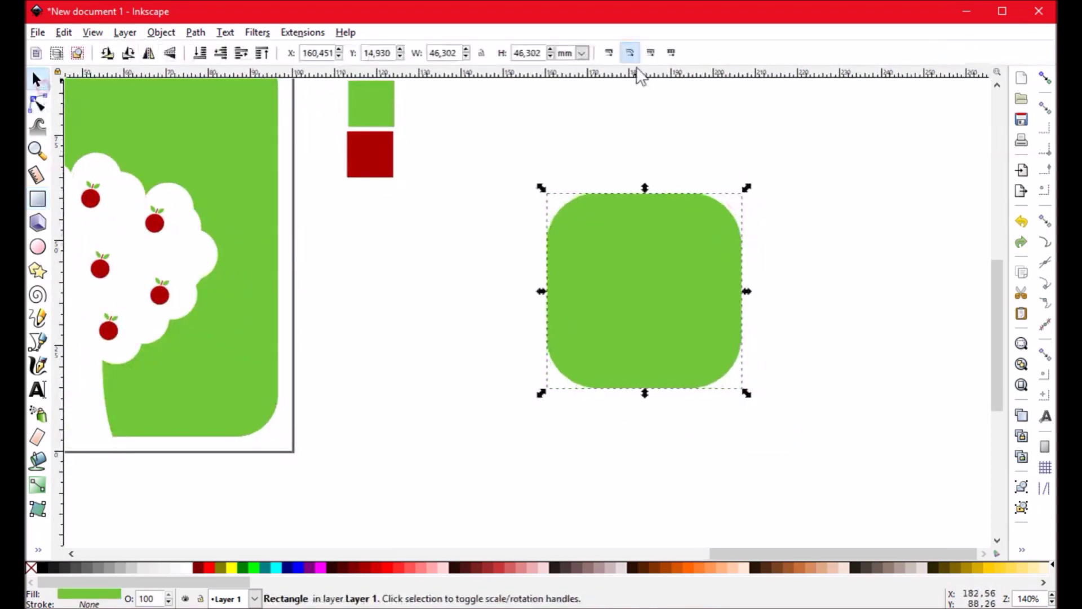
# Step: Turn off scaling of rounded rectangle corners and shrink the test square to about 15.5 mm
pyautogui.click(629, 52)
pyautogui.scroll(-1, 816, 311)
pyautogui.hscroll(1, 816, 312)
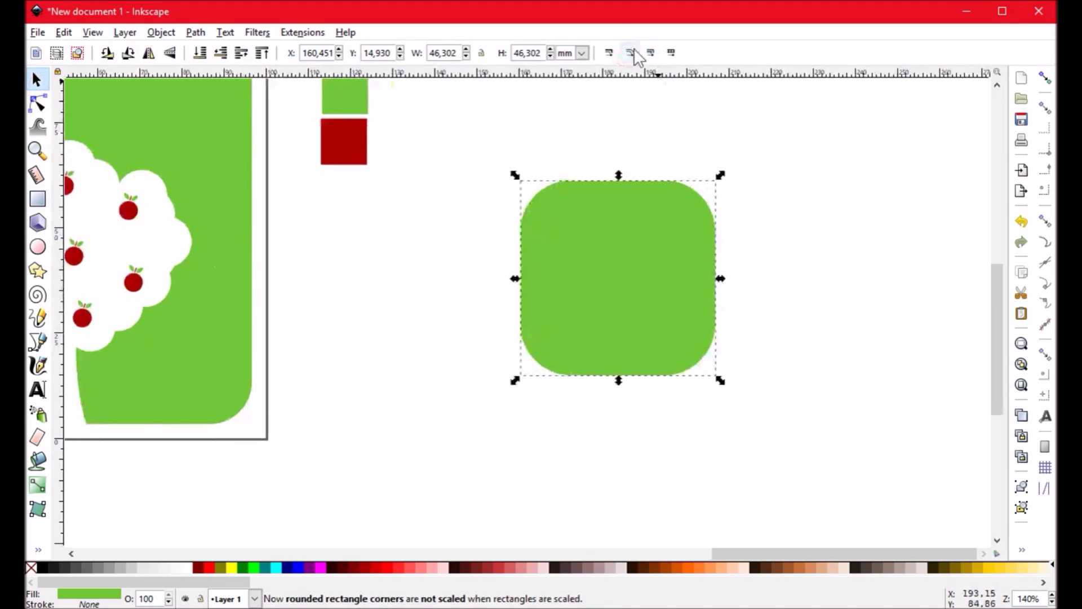
pyautogui.hscroll(2, 778, 270)
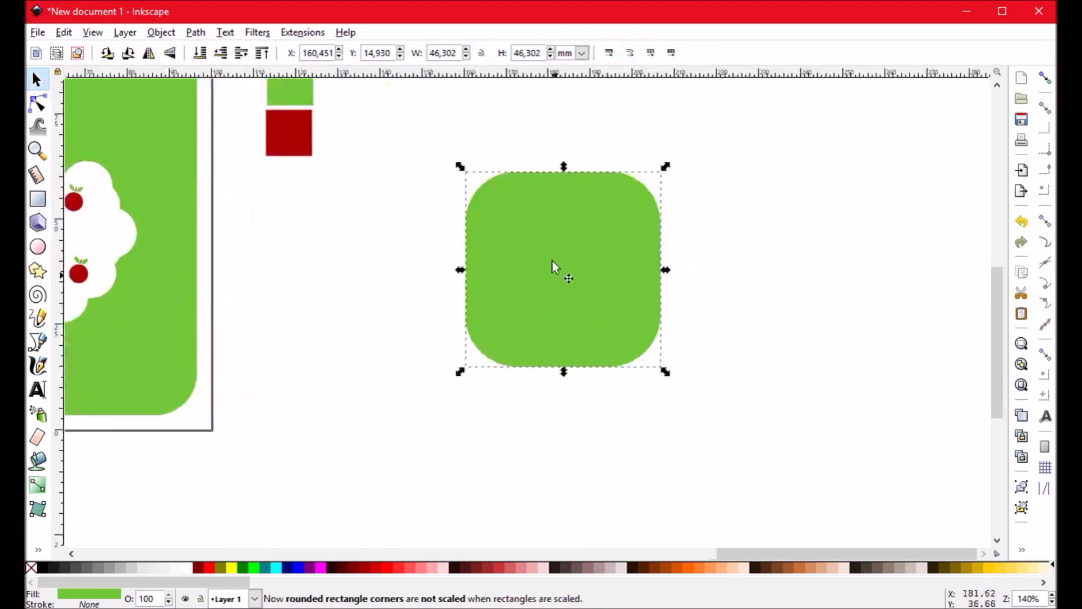
pyautogui.moveTo(563, 307); pyautogui.dragTo(534, 291)
pyautogui.scroll(-1, 698, 266)
pyautogui.hscroll(1, 698, 266)
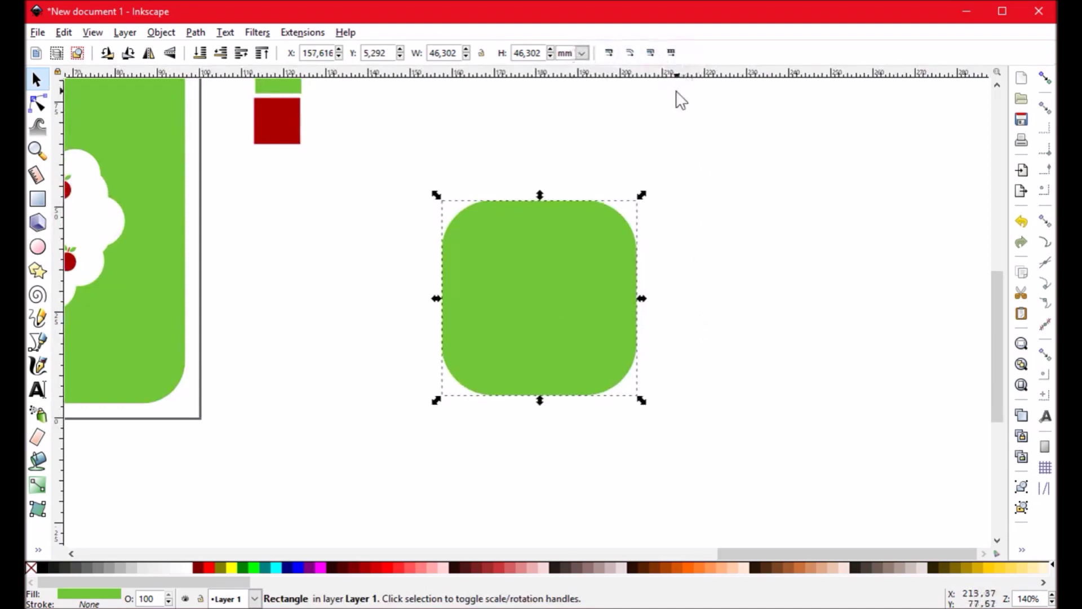
pyautogui.moveTo(642, 197); pyautogui.dragTo(543, 333)
pyautogui.click(532, 430)
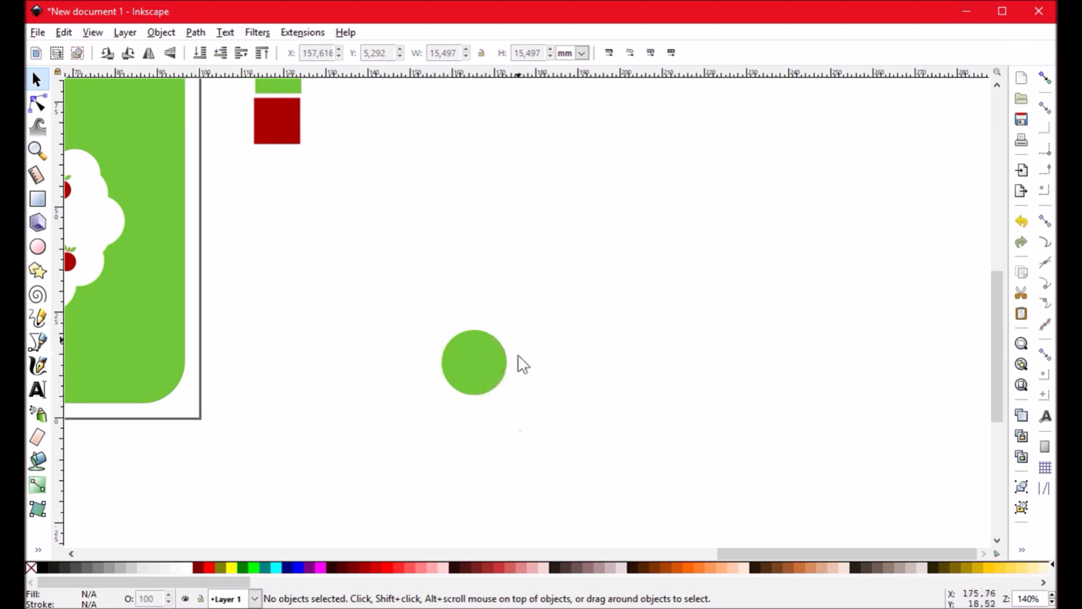
# Step: Enlarge the test square to about 69 mm and try further sizes, finishing at about 45.5 mm beside the swatches
pyautogui.click(475, 363)
pyautogui.moveTo(510, 327); pyautogui.dragTo(793, 109)
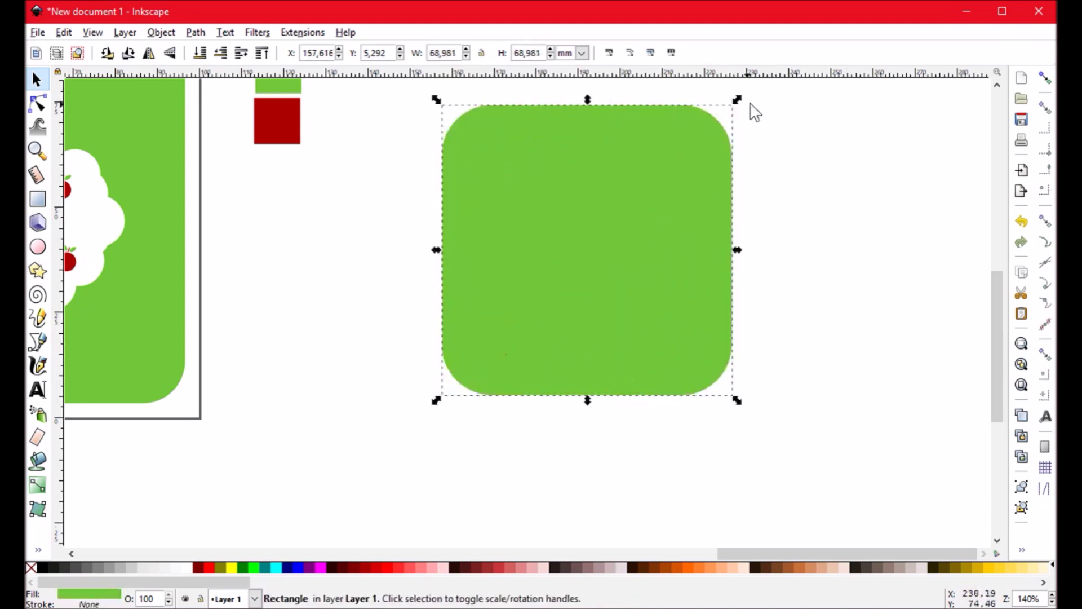
pyautogui.scroll(-3, 830, 271)
pyautogui.moveTo(802, 316); pyautogui.dragTo(958, 445)
pyautogui.moveTo(927, 200); pyautogui.dragTo(797, 387)
pyautogui.scroll(-2, 712, 344)
pyautogui.hscroll(1, 711, 344)
pyautogui.moveTo(711, 340); pyautogui.dragTo(724, 180)
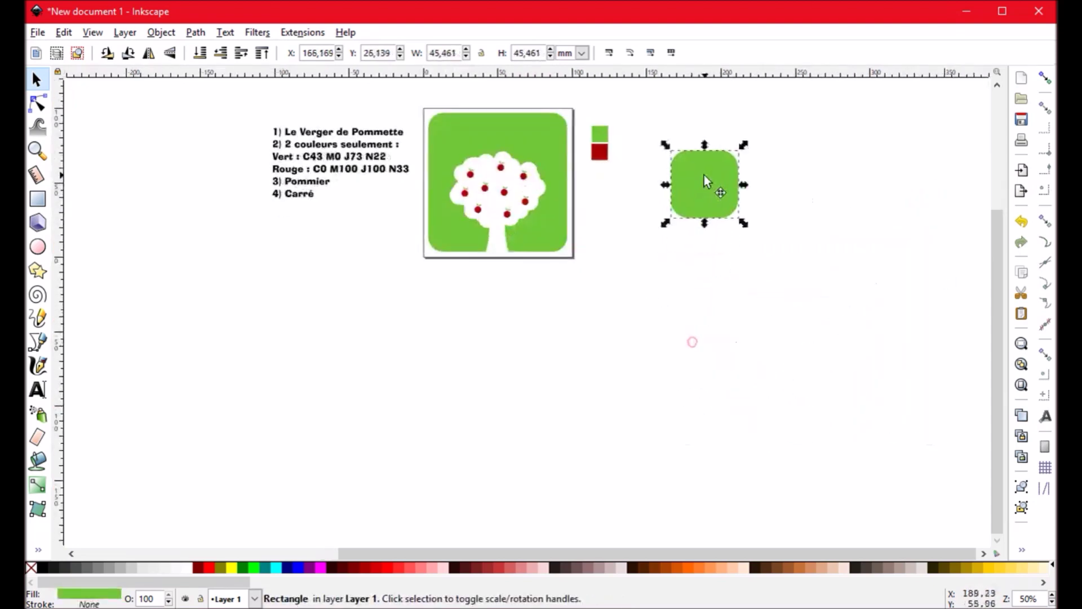
# Step: Turn scaling of rounded rectangle corners back on and shrink the test square to about 40.5 mm
pyautogui.scroll(6, 715, 374)
pyautogui.hscroll(3, 714, 374)
pyautogui.scroll(3, 606, 386)
pyautogui.hscroll(3, 723, 385)
pyautogui.scroll(-1, 724, 386)
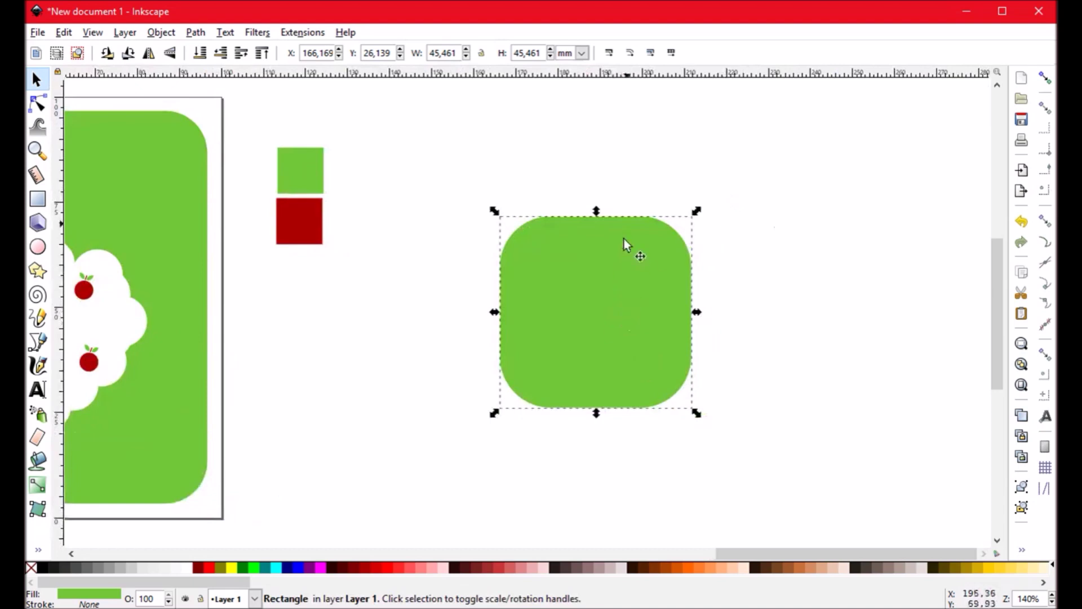
pyautogui.click(630, 54)
pyautogui.moveTo(696, 212); pyautogui.dragTo(673, 233)
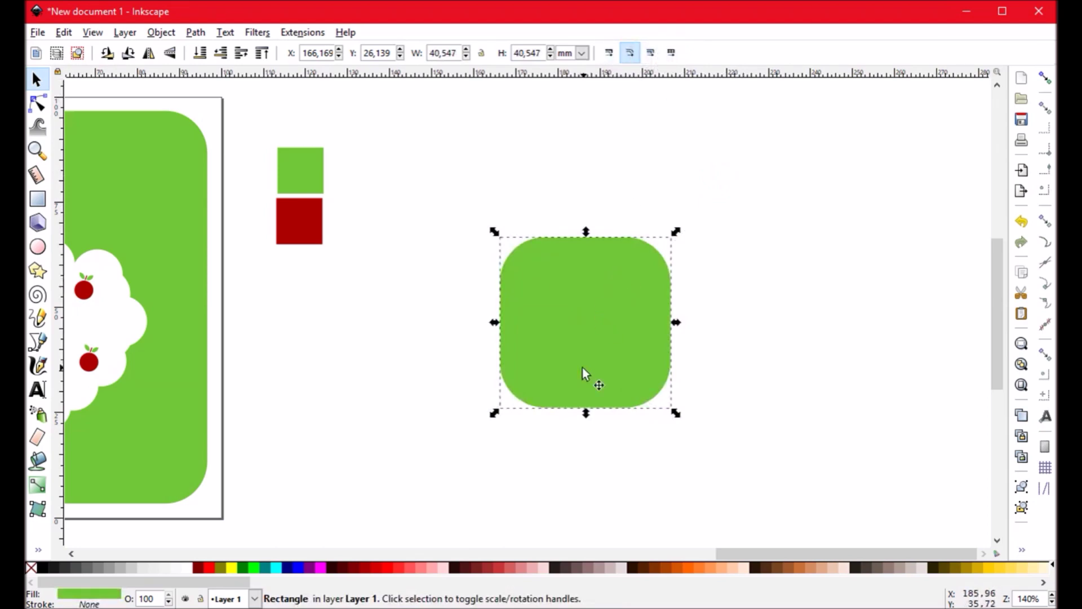
# Step: Delete the rounded green test square beside the colour swatches
pyautogui.press('Delete')
pyautogui.hscroll(-10, 557, 373)
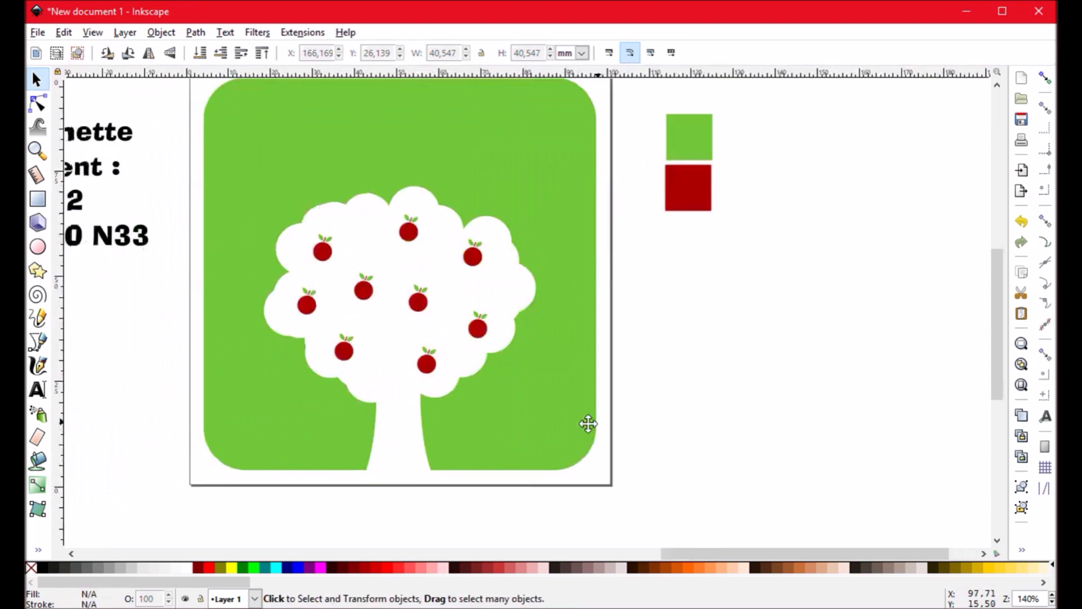
pyautogui.hscroll(-5, 590, 375)
pyautogui.scroll(-1, 618, 367)
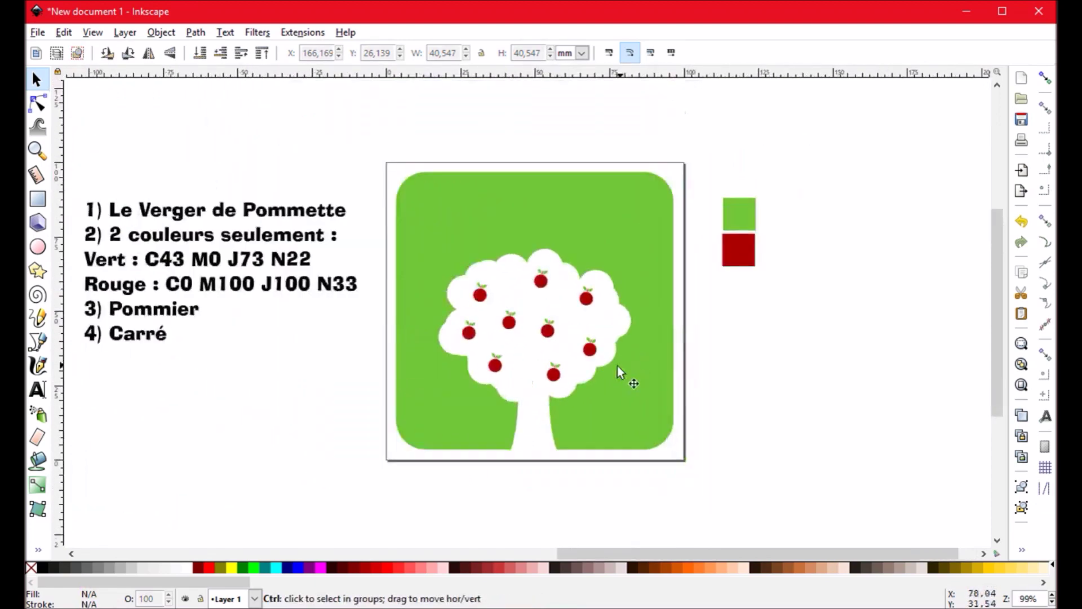
pyautogui.scroll(-1, 618, 366)
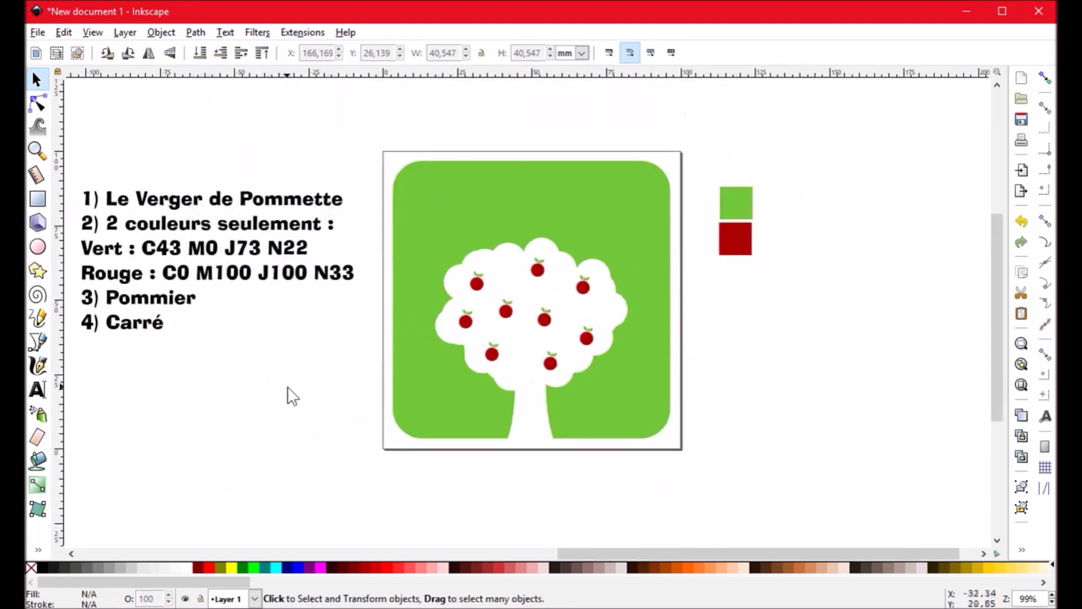
pyautogui.scroll(-1, 279, 382)
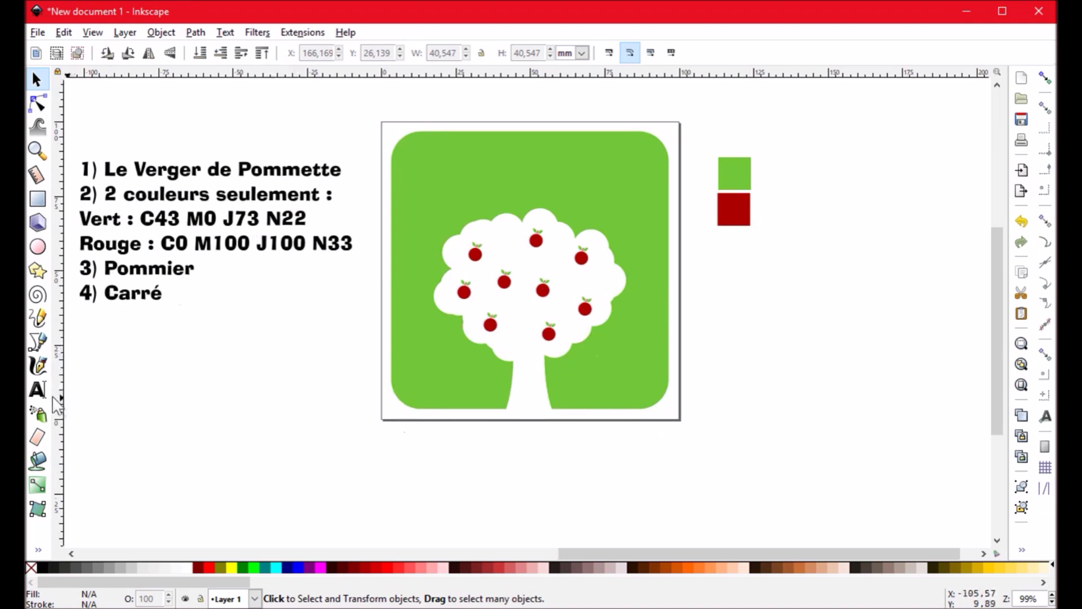
# Step: Copy the words "Le Verger de Pommette" from the first line of the brief and leave text editing
pyautogui.scroll(-2, 186, 415)
pyautogui.hscroll(1, 186, 415)
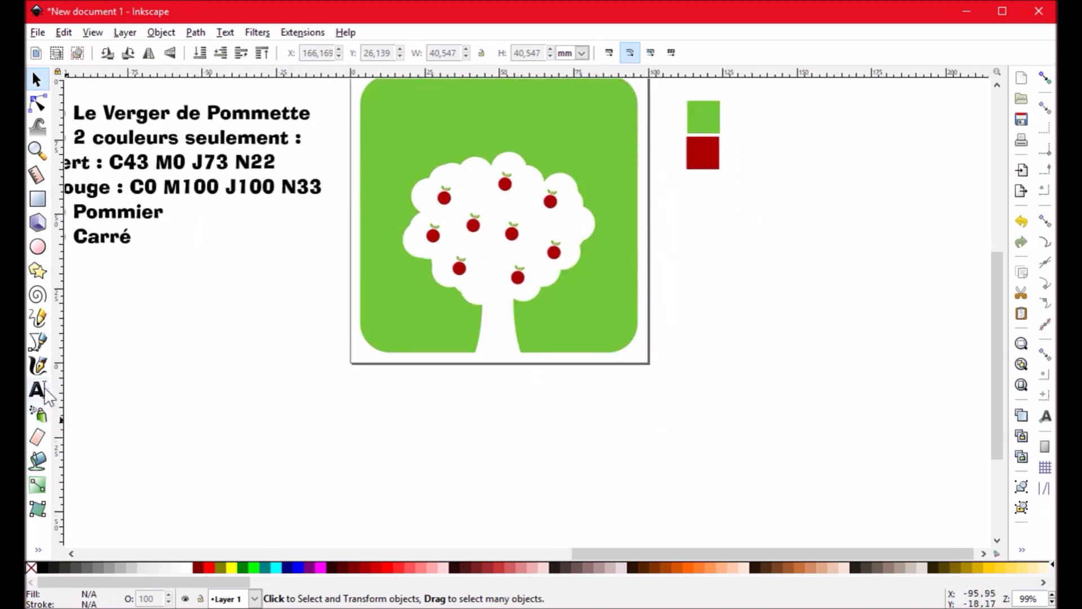
pyautogui.click(149, 117)
pyautogui.doubleClick(149, 116)
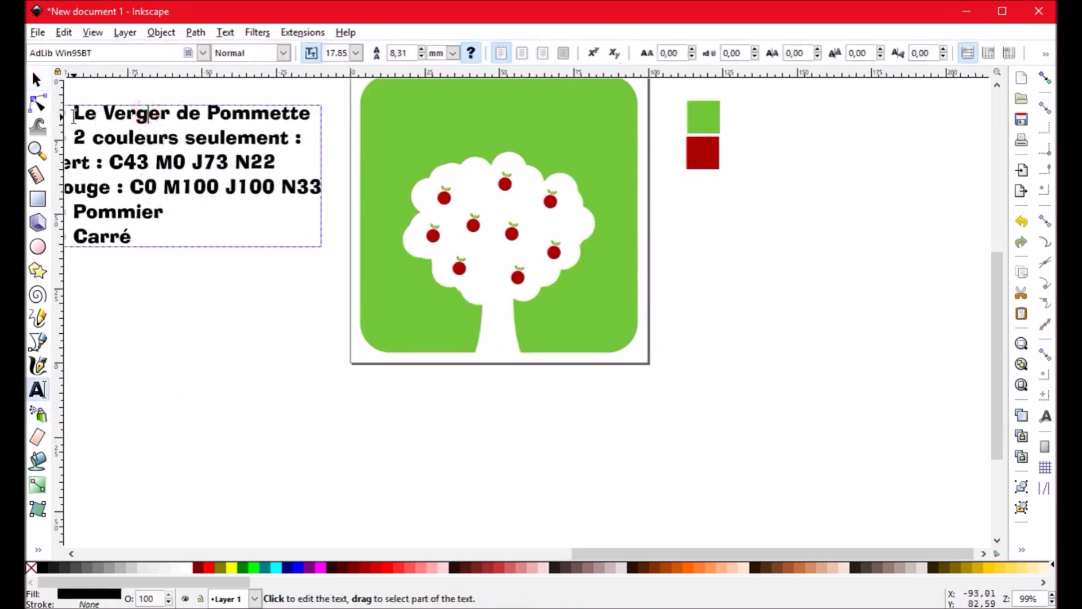
pyautogui.moveTo(292, 129); pyautogui.dragTo(317, 115)
pyautogui.hotkey('ctrl', 'c')
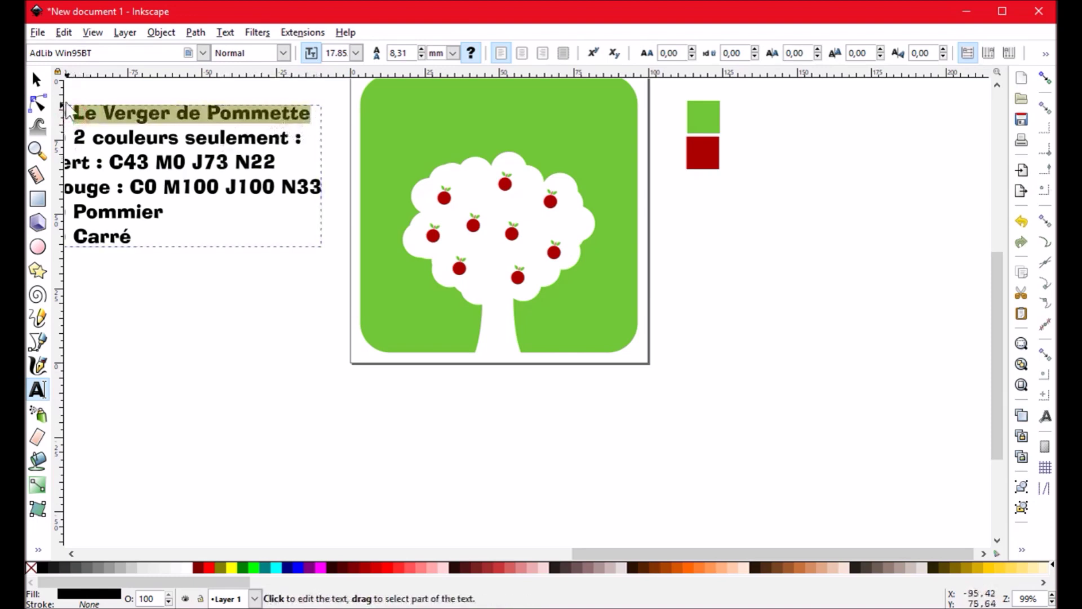
pyautogui.click(38, 79)
pyautogui.click(219, 455)
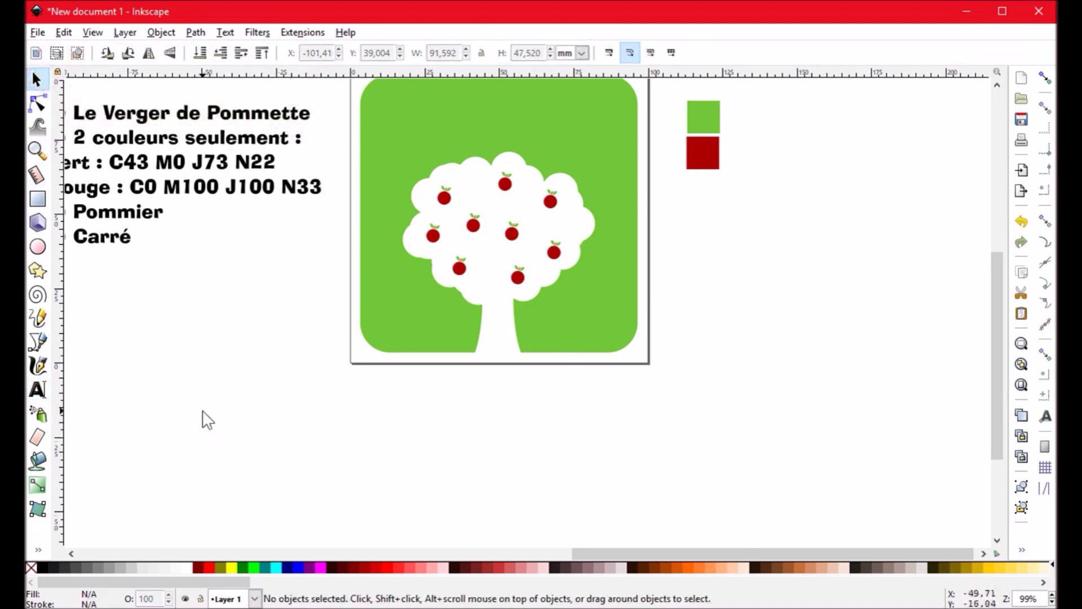
# Step: Paste "Le Verger de Pommette" as a new text object below the green square and leave text editing
pyautogui.moveTo(205, 421); pyautogui.dragTo(229, 392)
pyautogui.moveTo(159, 352); pyautogui.dragTo(206, 340)
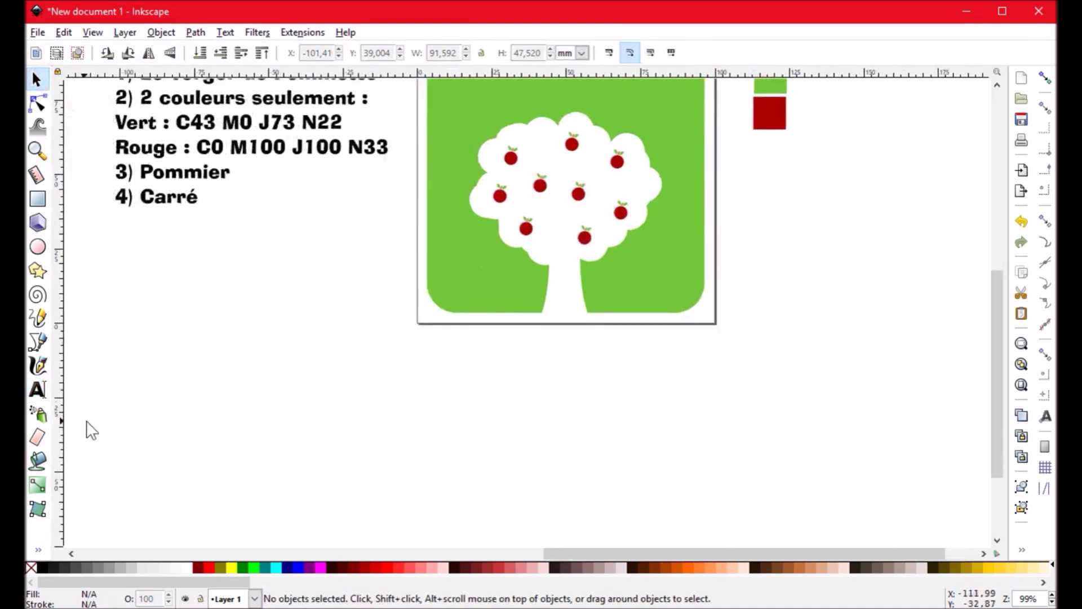
pyautogui.click(38, 390)
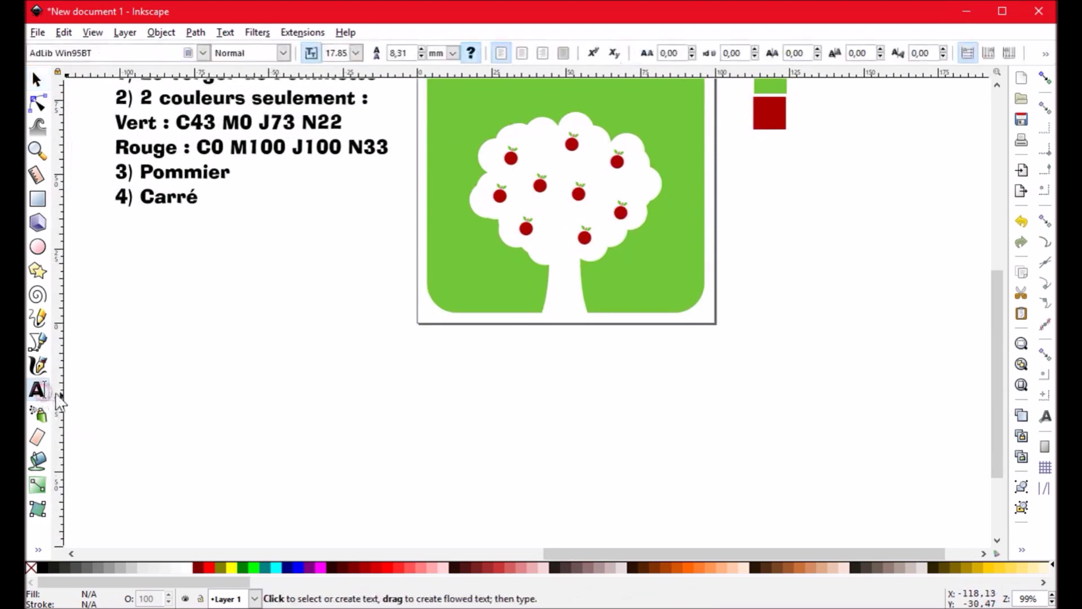
pyautogui.click(367, 395)
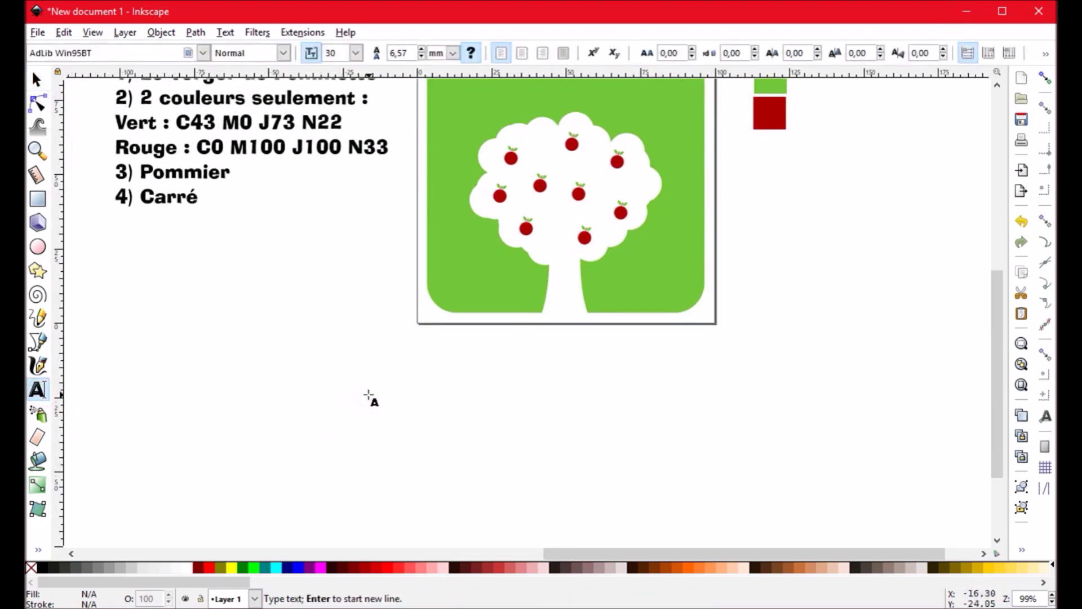
pyautogui.hotkey('ctrl', 'v')
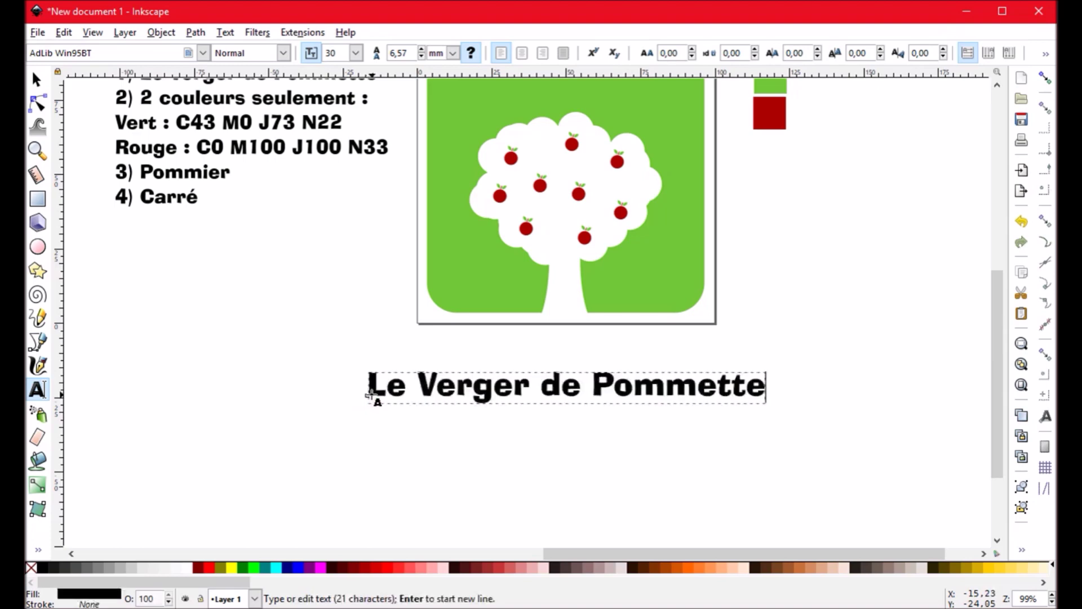
pyautogui.scroll(3, 226, 174)
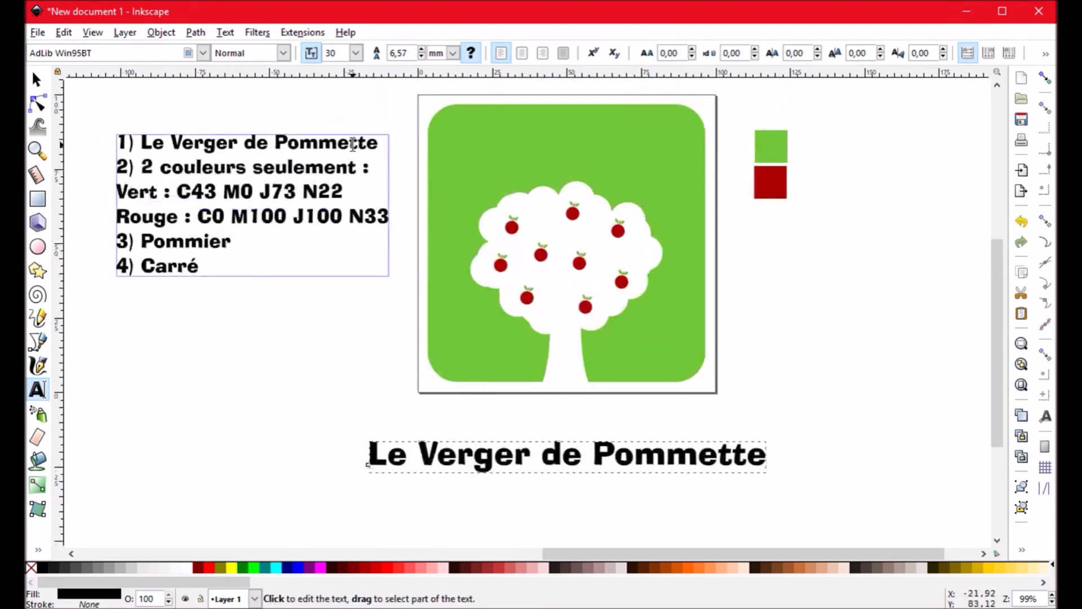
pyautogui.scroll(-6, 382, 366)
pyautogui.hscroll(3, 382, 366)
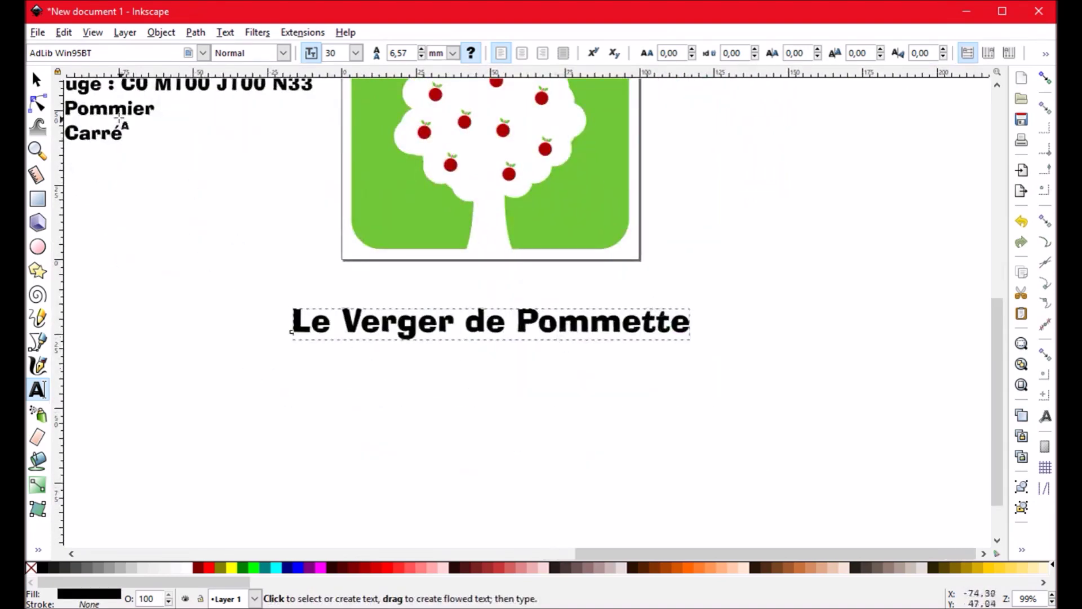
pyautogui.click(36, 80)
pyautogui.click(412, 350)
pyautogui.scroll(-1, 490, 406)
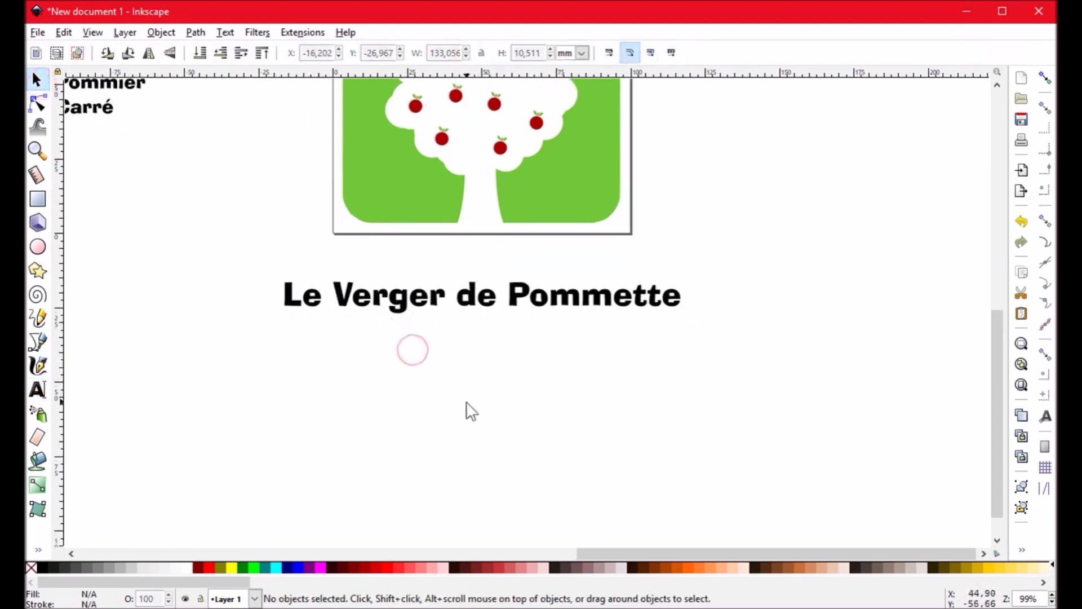
# Step: Change the font of the whole "Le Verger de Pommette" text below the logo to Gadugi
pyautogui.scroll(3, 507, 383)
pyautogui.hscroll(-1, 507, 383)
pyautogui.doubleClick(536, 374)
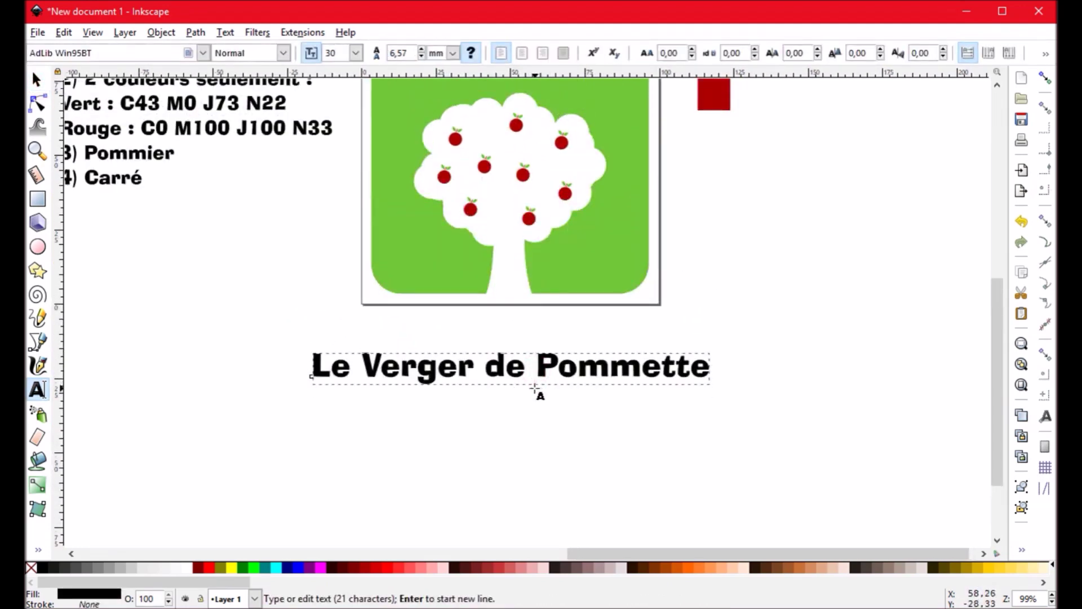
pyautogui.hotkey('ctrl', 'a')
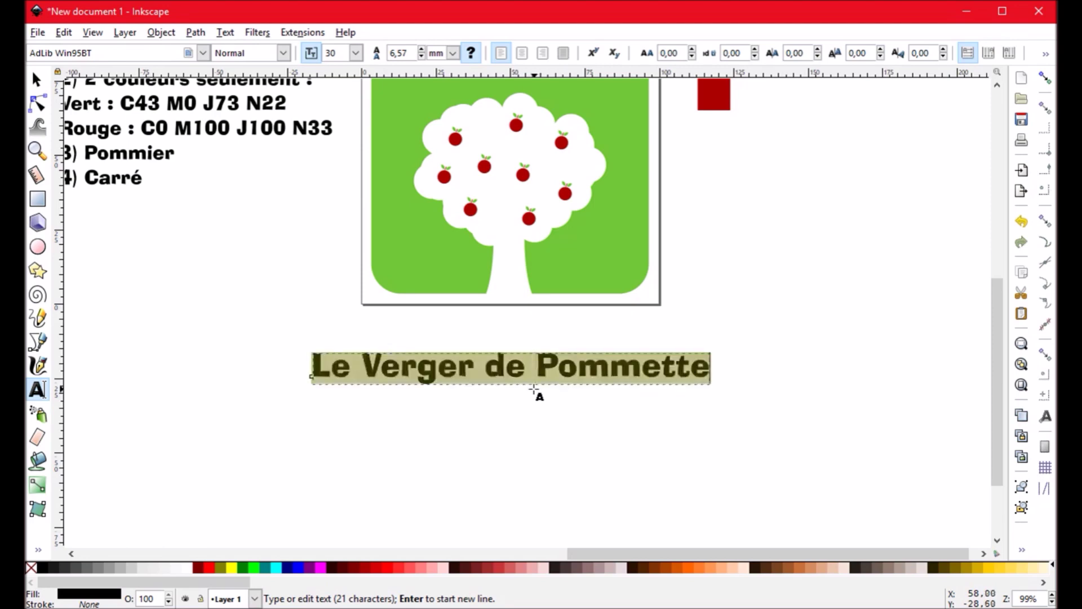
pyautogui.click(204, 53)
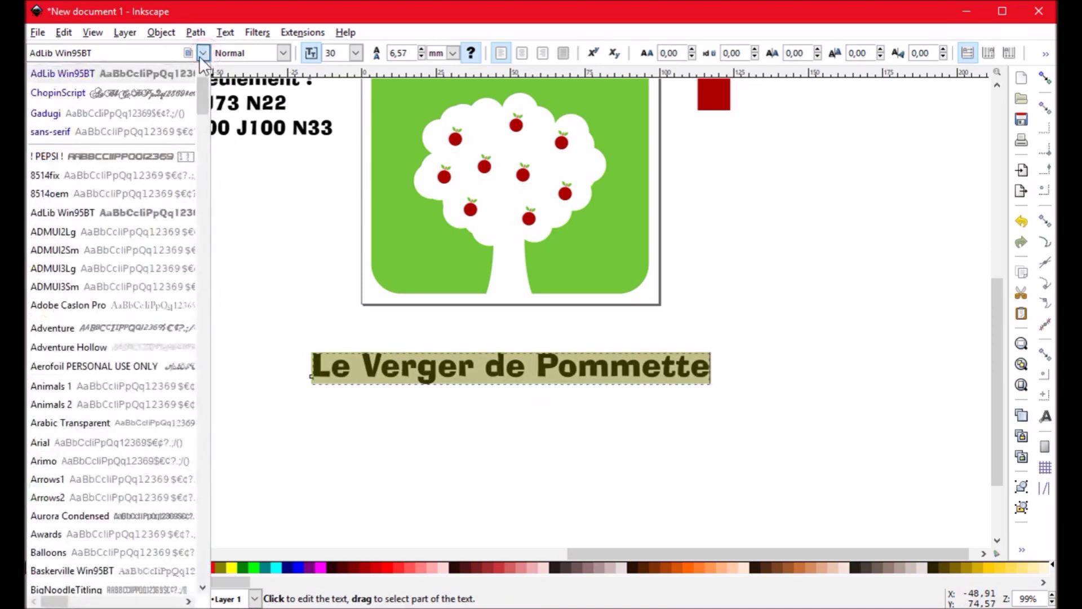
pyautogui.click(123, 111)
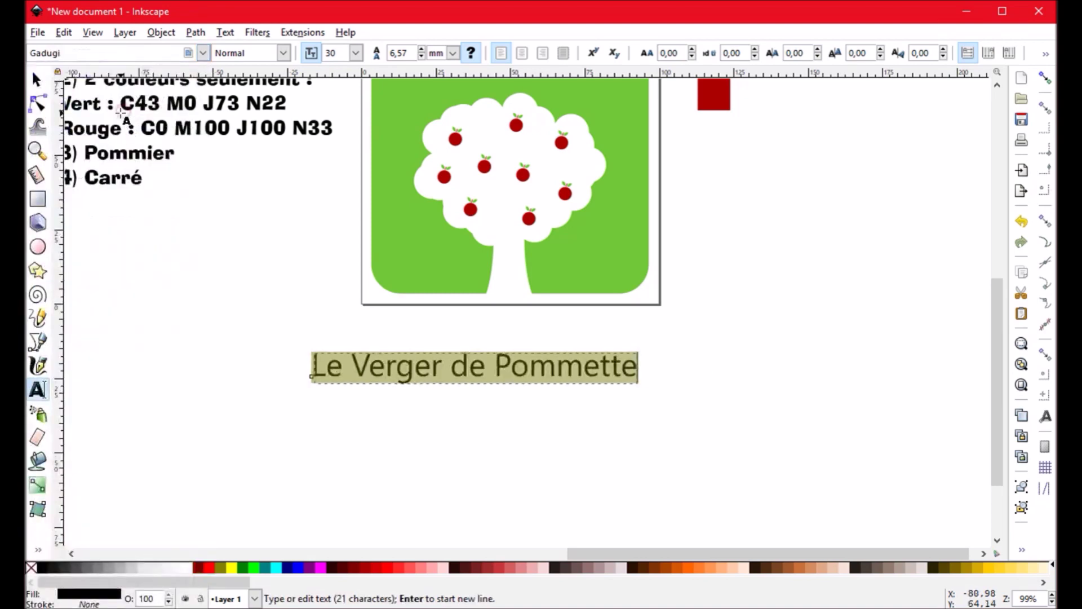
pyautogui.click(37, 82)
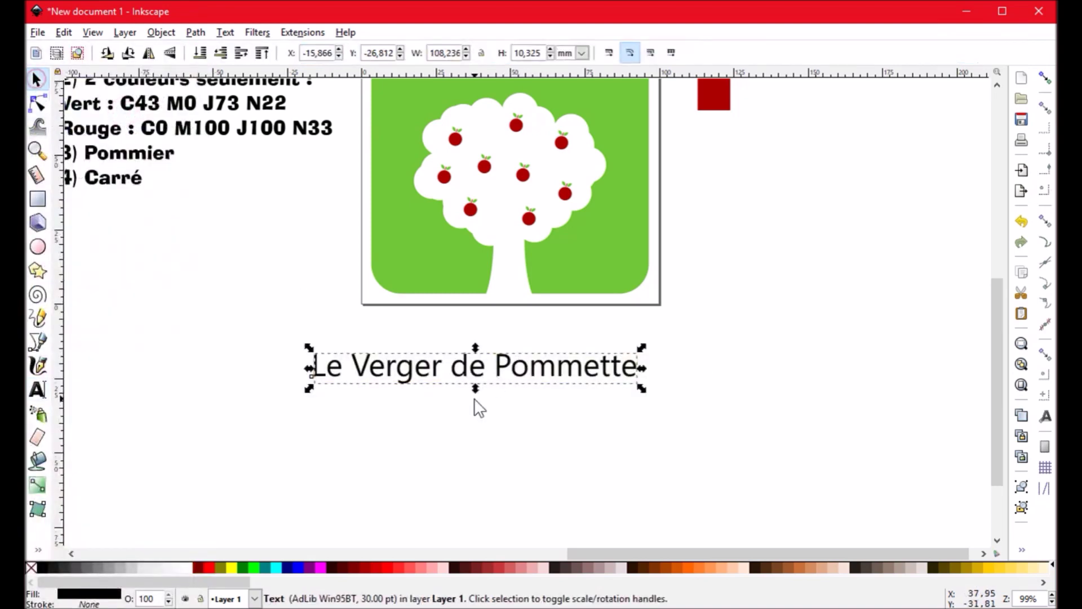
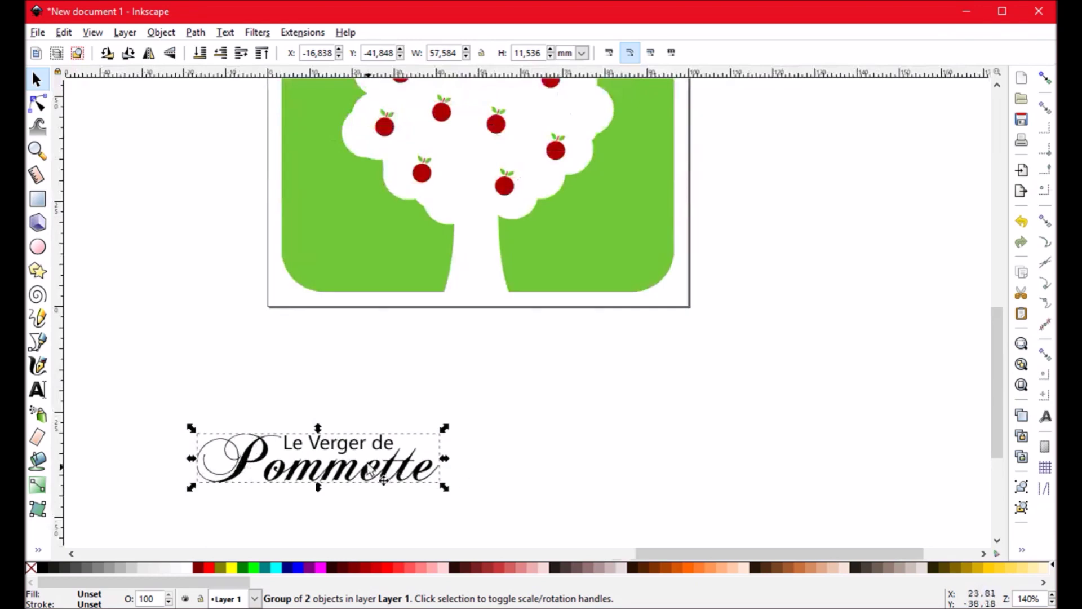
# Step: Move the grouped name onto the green square above the tree and enlarge it proportionally to about 81.4 mm wide
pyautogui.moveTo(372, 476); pyautogui.dragTo(545, 154)
pyautogui.scroll(5, 546, 153)
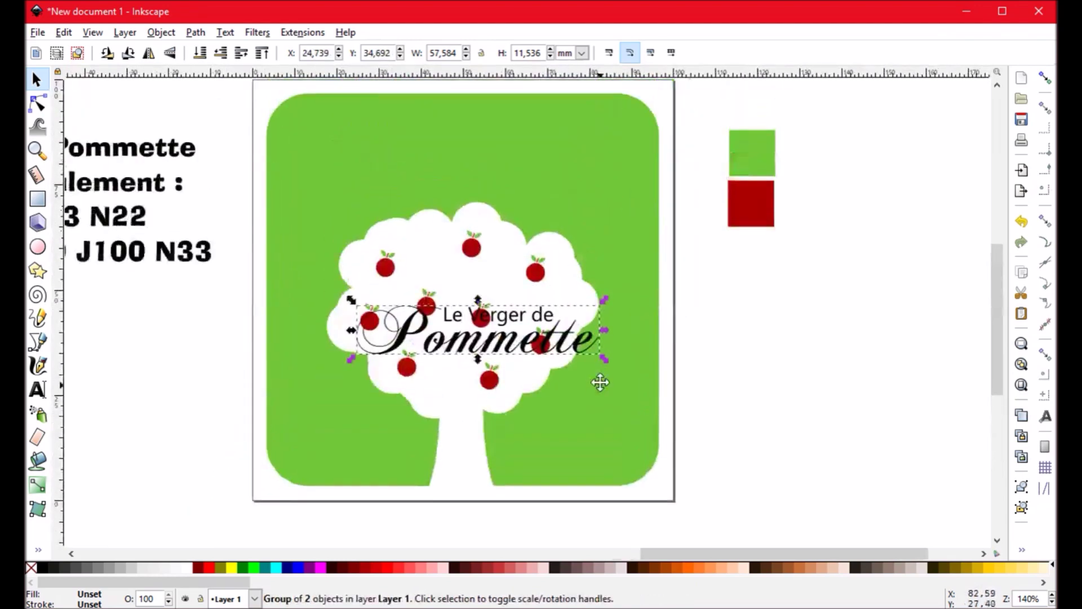
pyautogui.moveTo(525, 346); pyautogui.dragTo(498, 164)
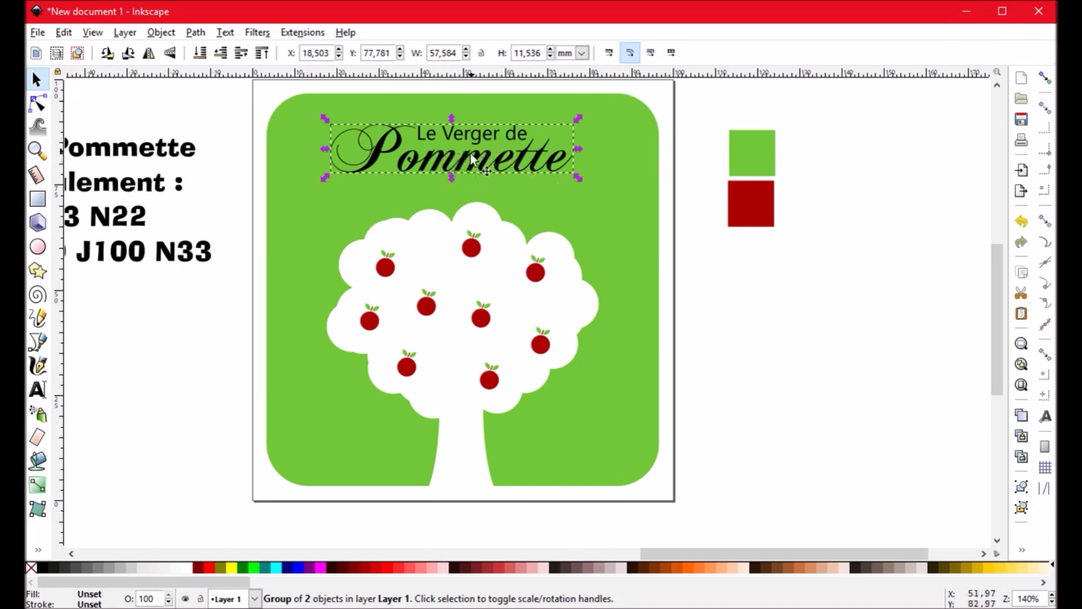
pyautogui.moveTo(580, 185); pyautogui.dragTo(620, 200)
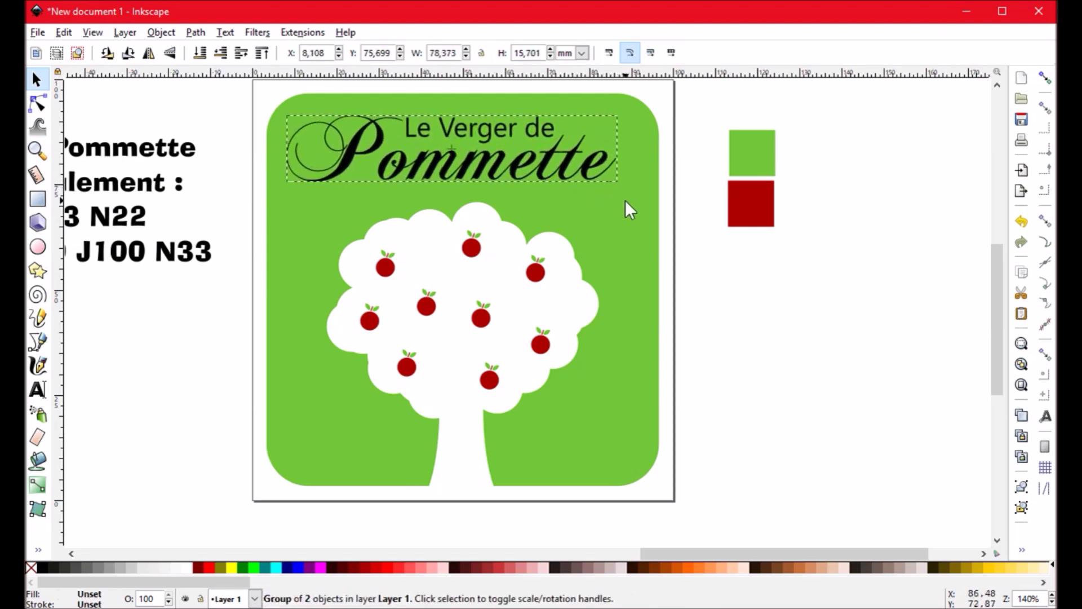
pyautogui.moveTo(624, 201); pyautogui.dragTo(632, 206)
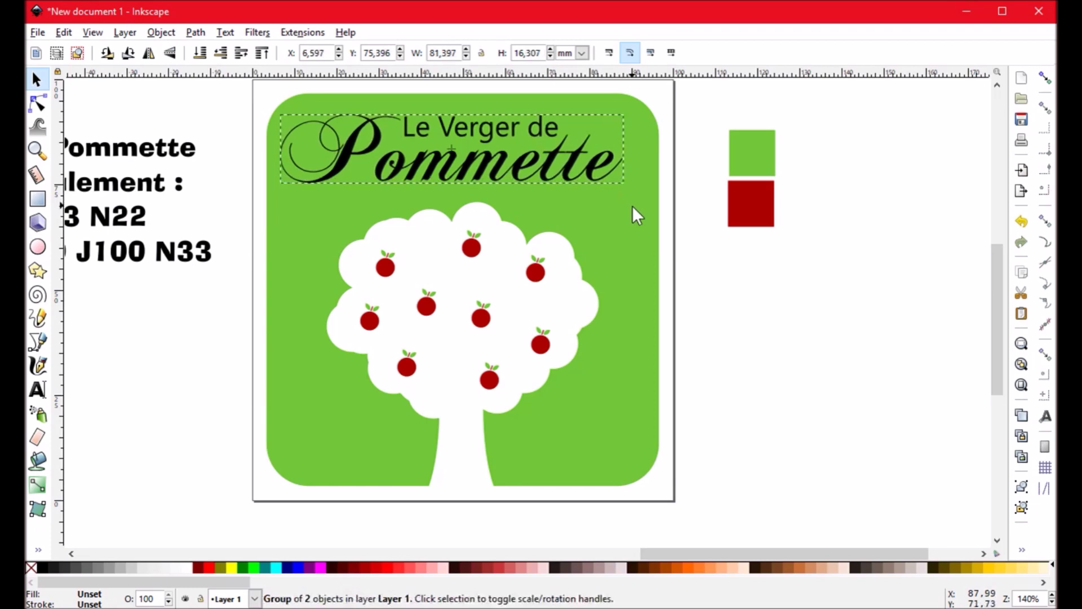
pyautogui.moveTo(725, 304); pyautogui.dragTo(674, 314)
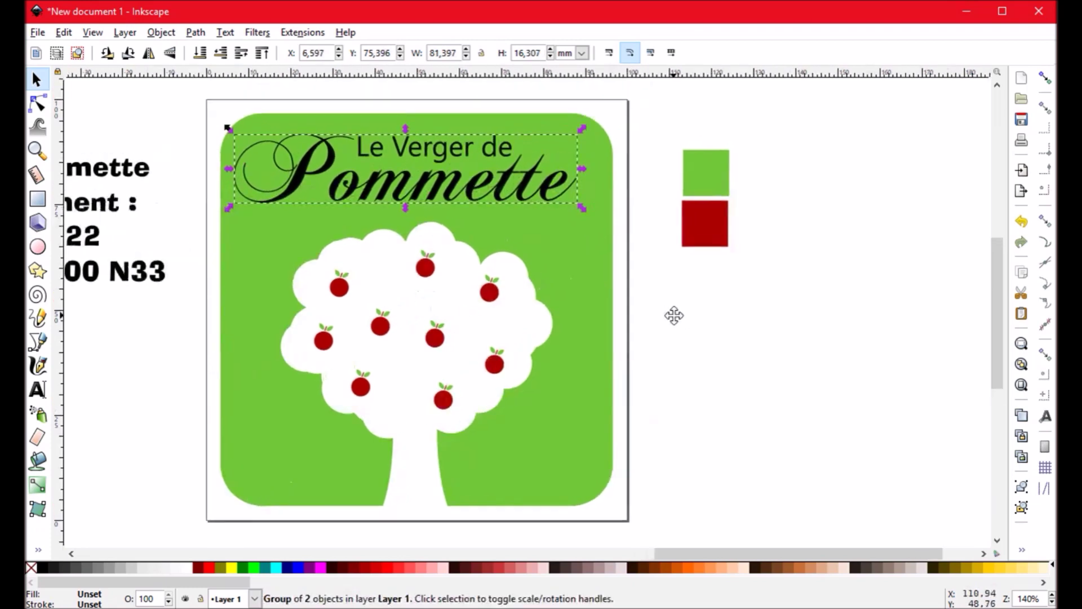
# Step: Centre the grouped name horizontally relative to the page with Align and Distribute
pyautogui.click(161, 32)
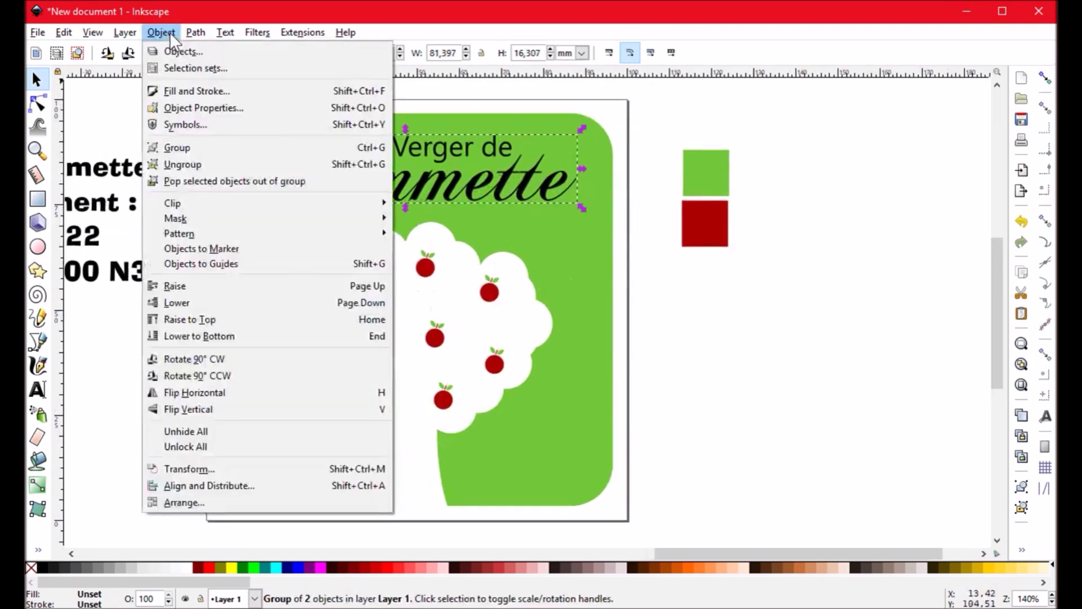
pyautogui.click(228, 486)
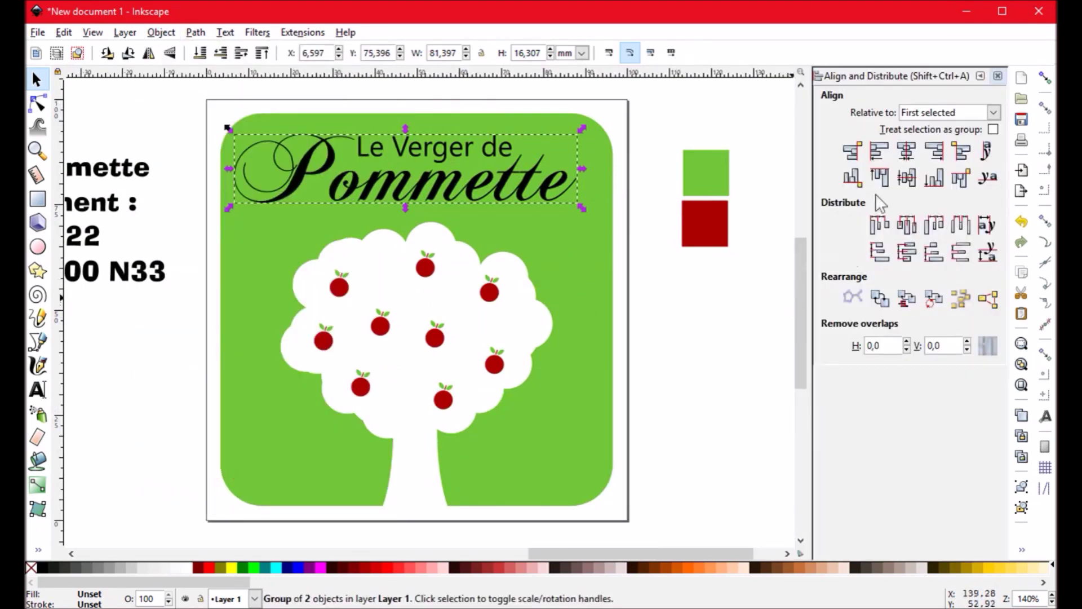
pyautogui.click(940, 112)
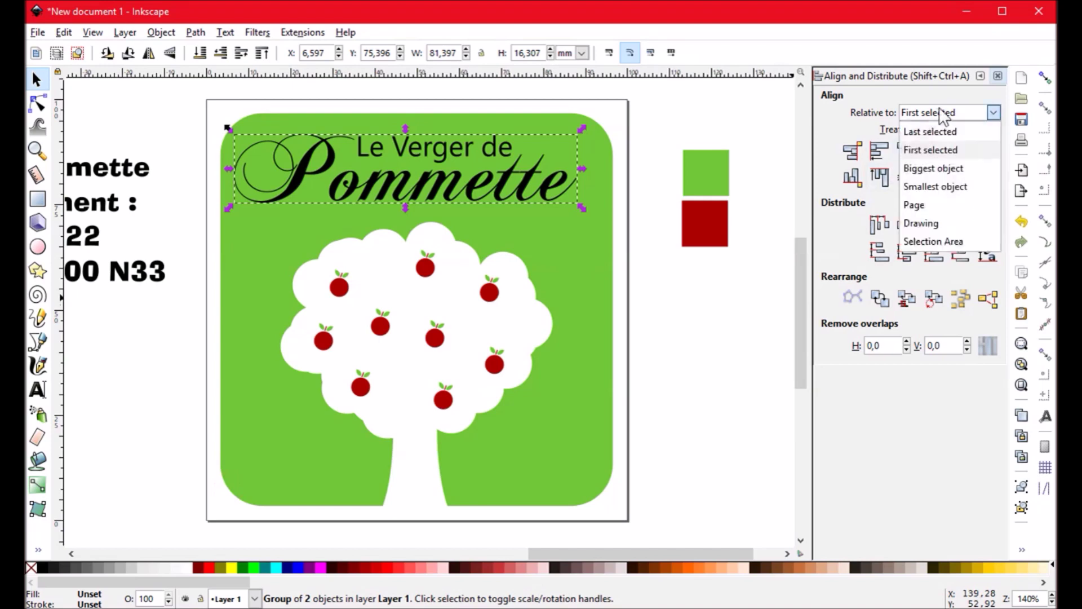
pyautogui.click(930, 206)
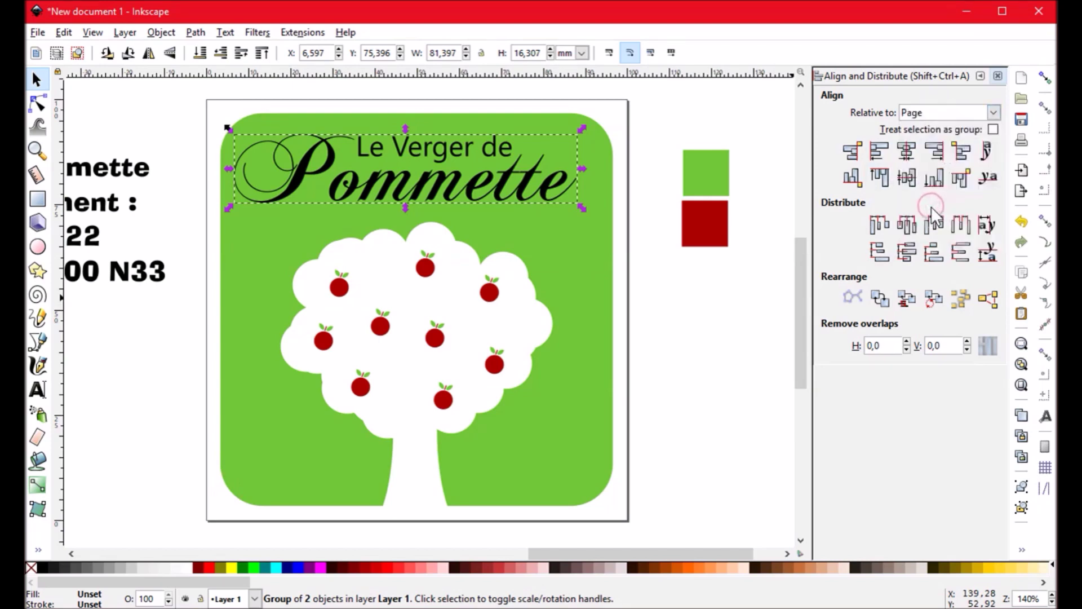
pyautogui.click(907, 152)
pyautogui.click(689, 294)
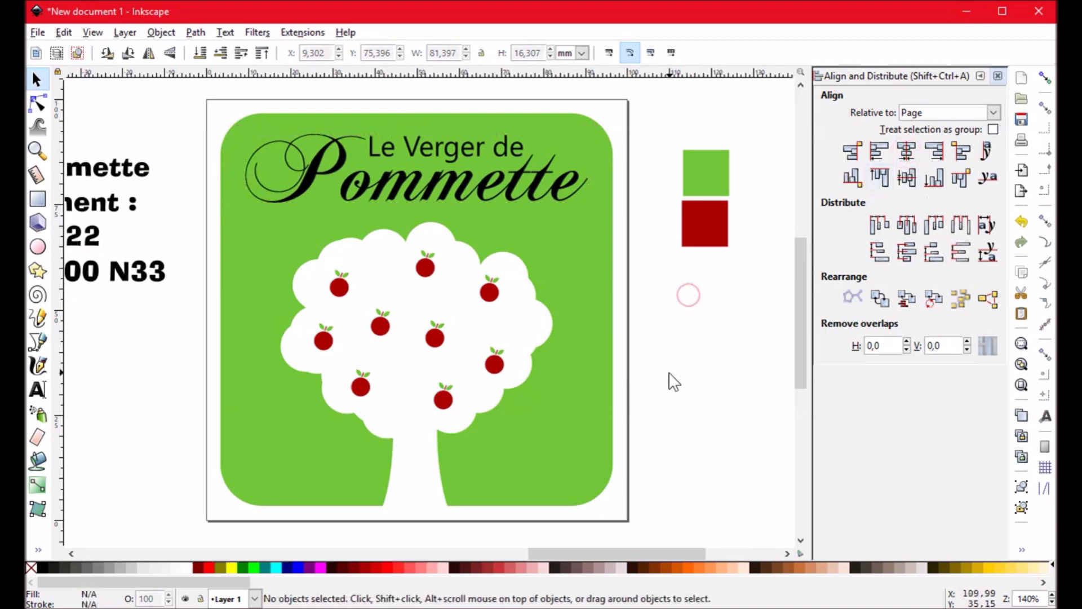
# Step: Fill the grouped name above the tree with white
pyautogui.scroll(-1, 705, 333)
pyautogui.scroll(1, 601, 243)
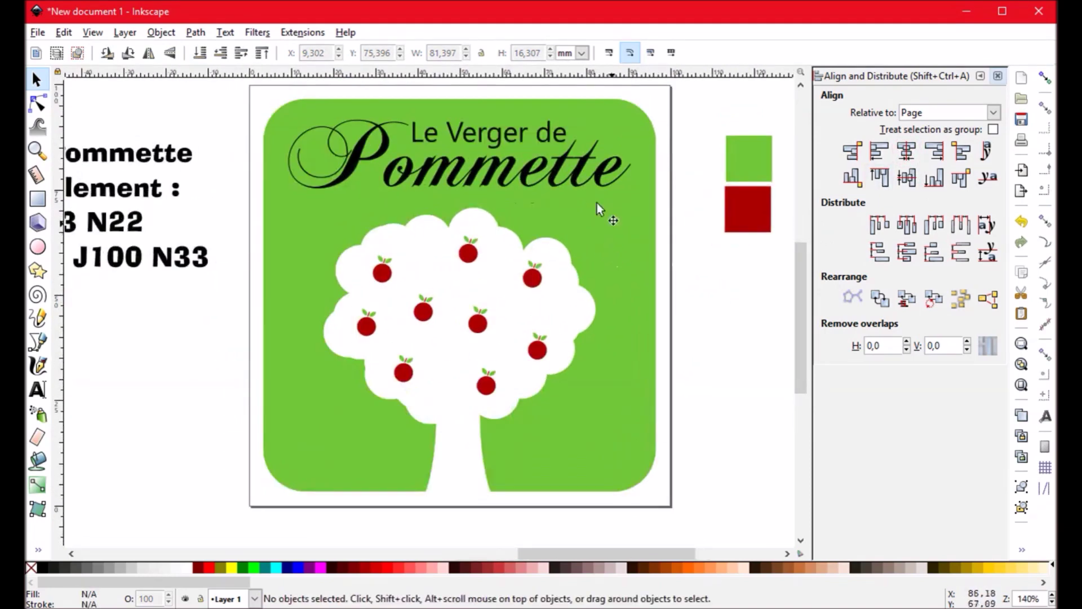
pyautogui.click(576, 178)
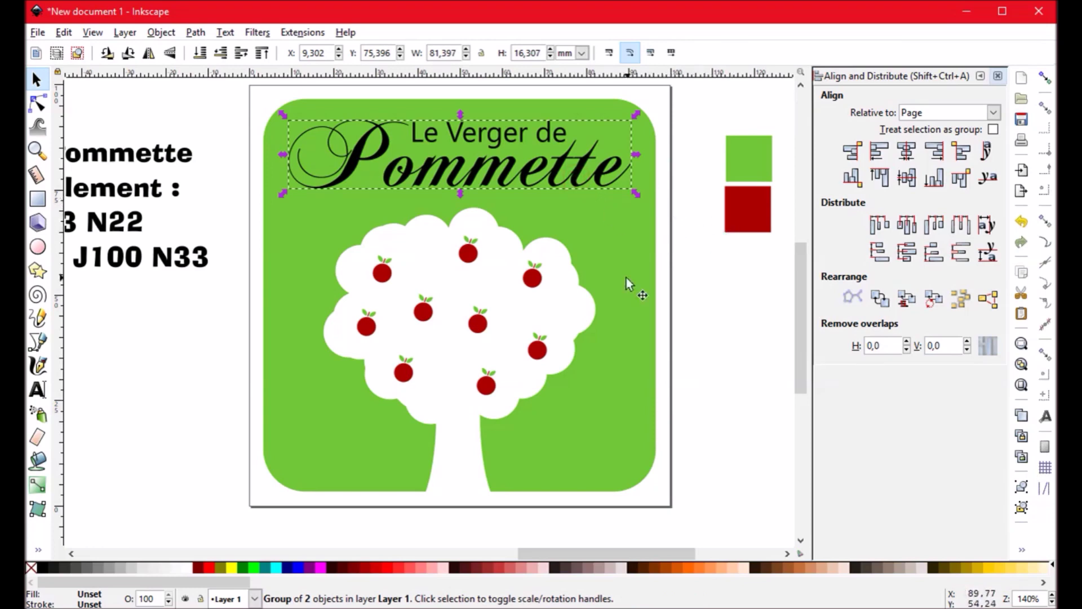
pyautogui.click(187, 566)
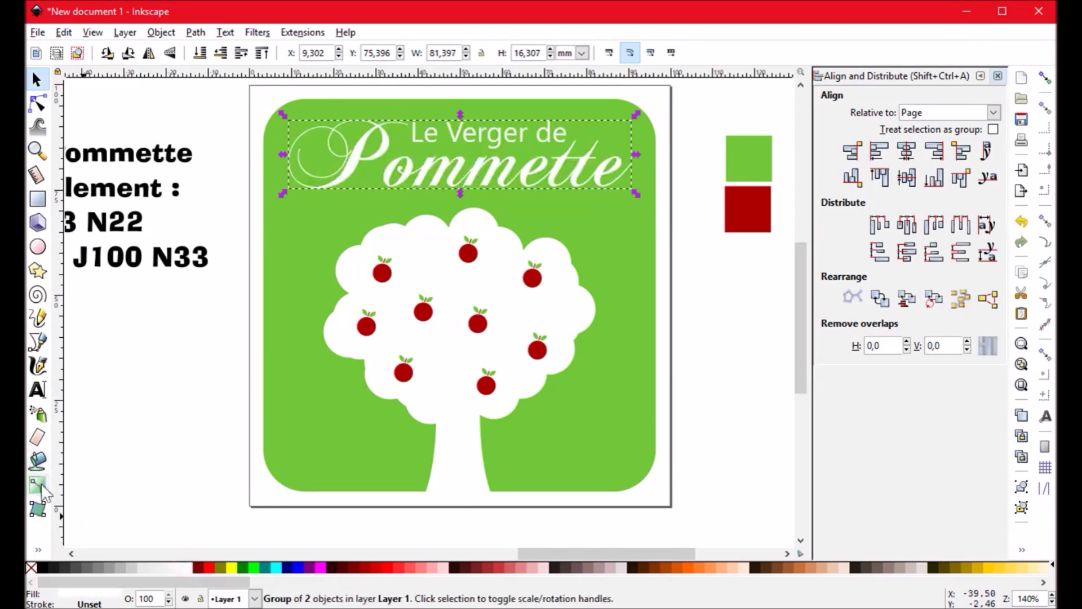
# Step: Try the red swatch's colour on the grouped name with the Dropper and restore its white fill
pyautogui.click(38, 549)
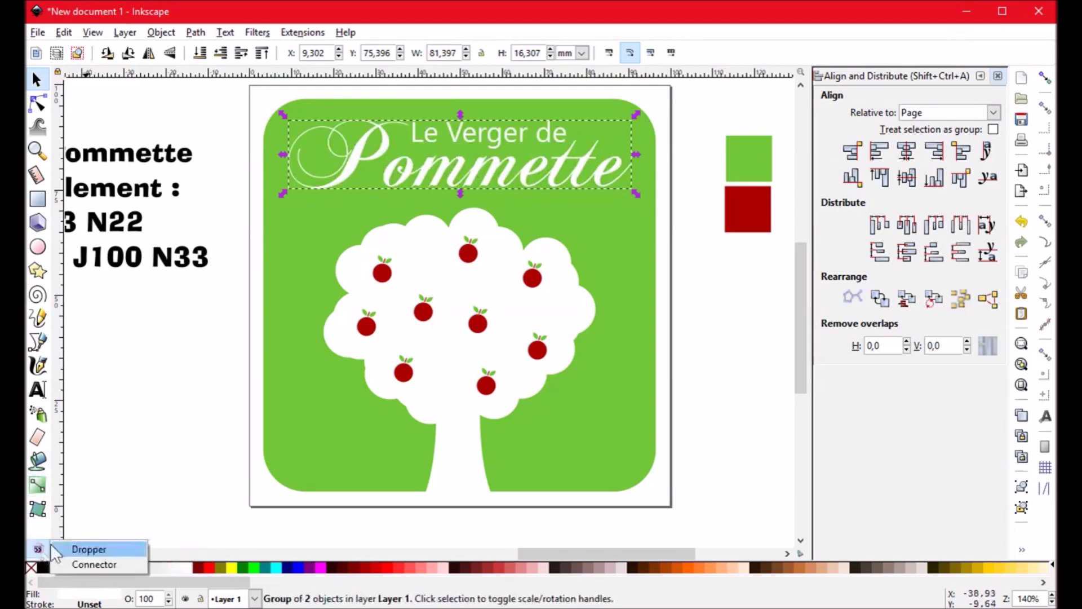
pyautogui.click(66, 552)
pyautogui.click(760, 226)
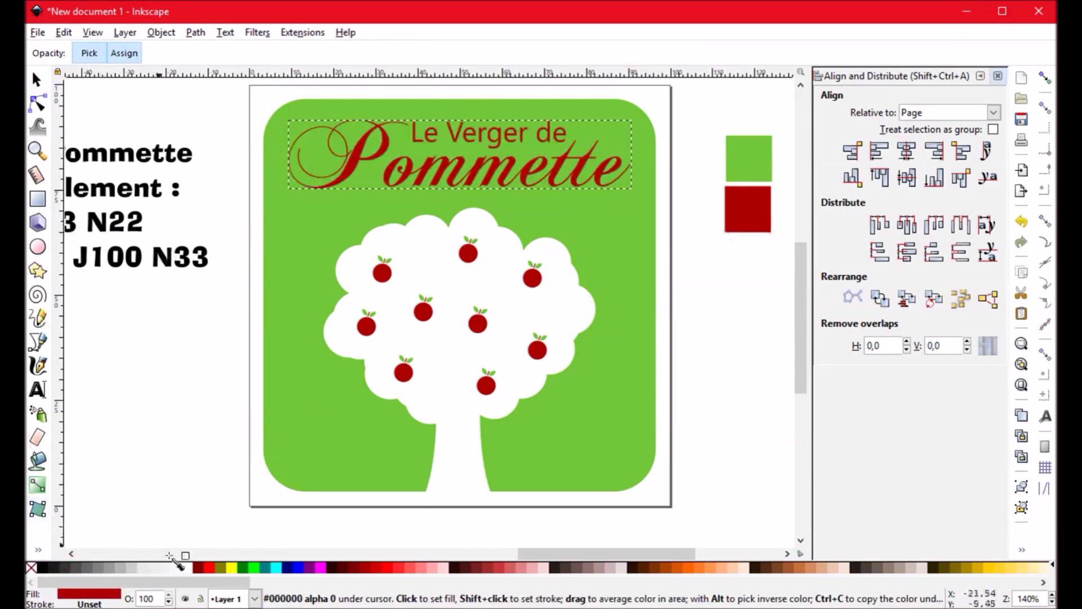
pyautogui.click(185, 565)
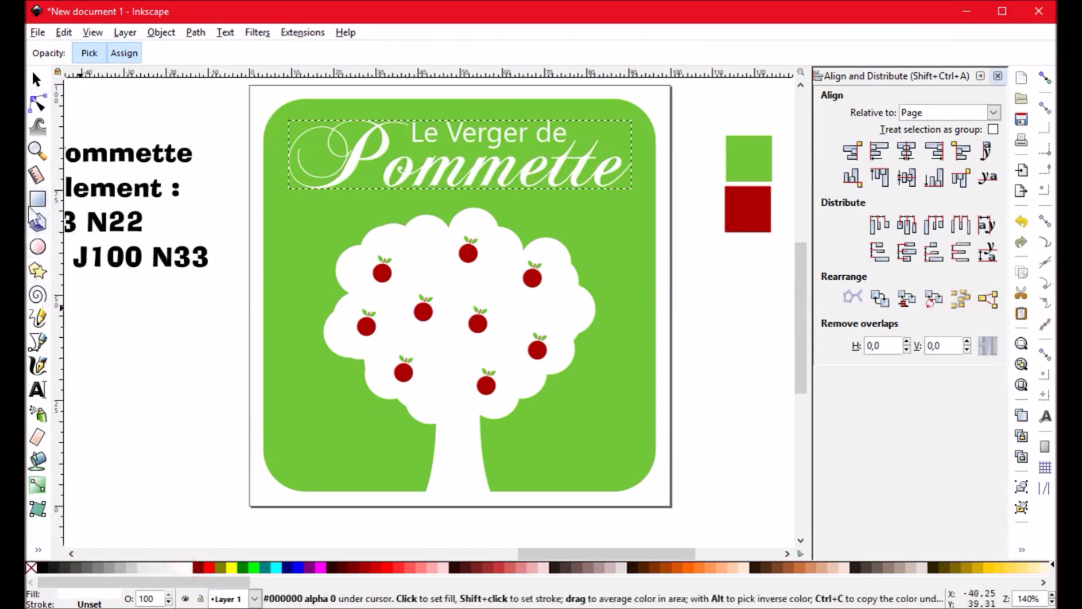
pyautogui.click(37, 80)
pyautogui.click(165, 122)
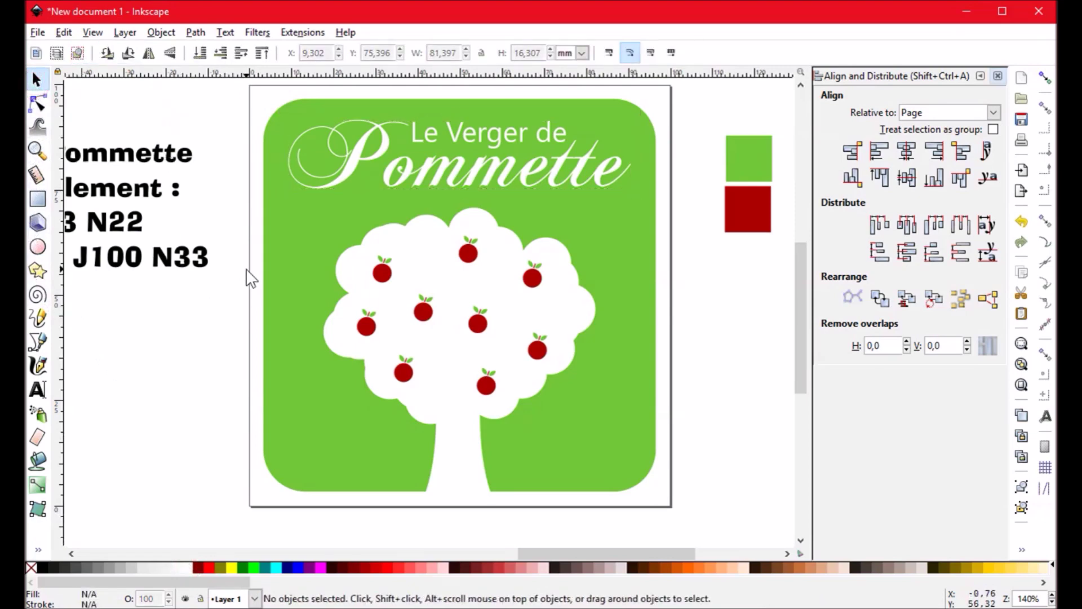
# Step: Examine the logo layout and the path nodes of the green square with its tree cut-out using the Node tool
pyautogui.scroll(1, 471, 304)
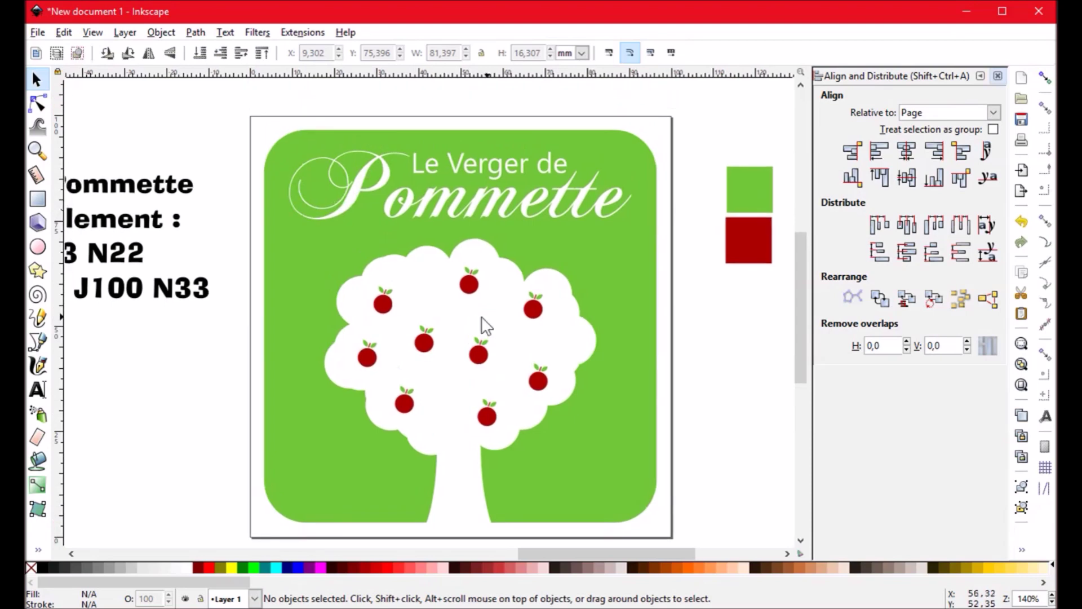
pyautogui.scroll(-1, 486, 325)
pyautogui.moveTo(489, 299); pyautogui.dragTo(514, 280)
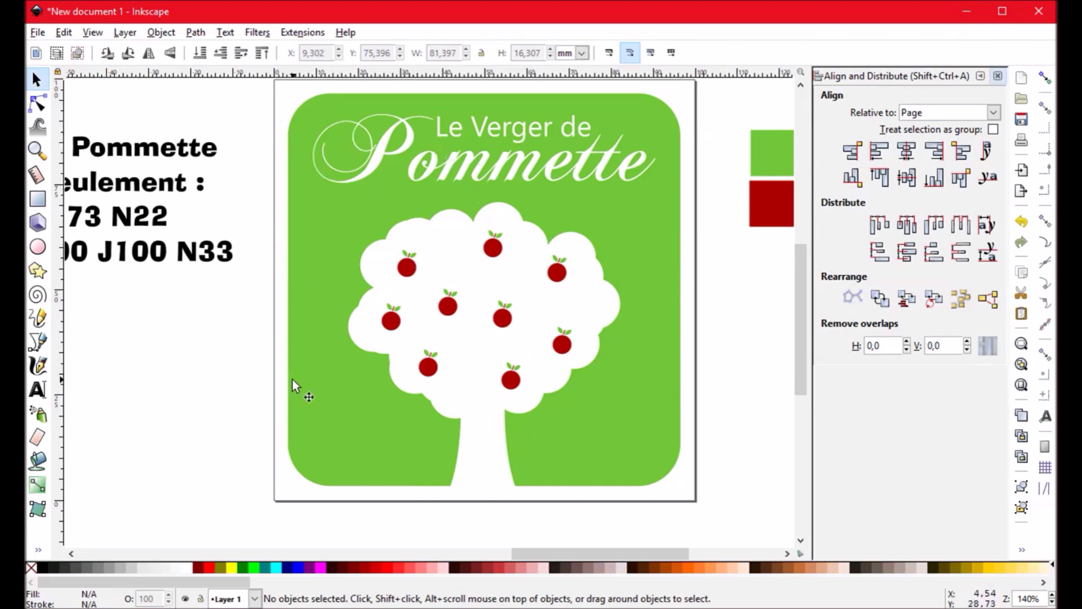
pyautogui.moveTo(265, 392); pyautogui.dragTo(235, 384)
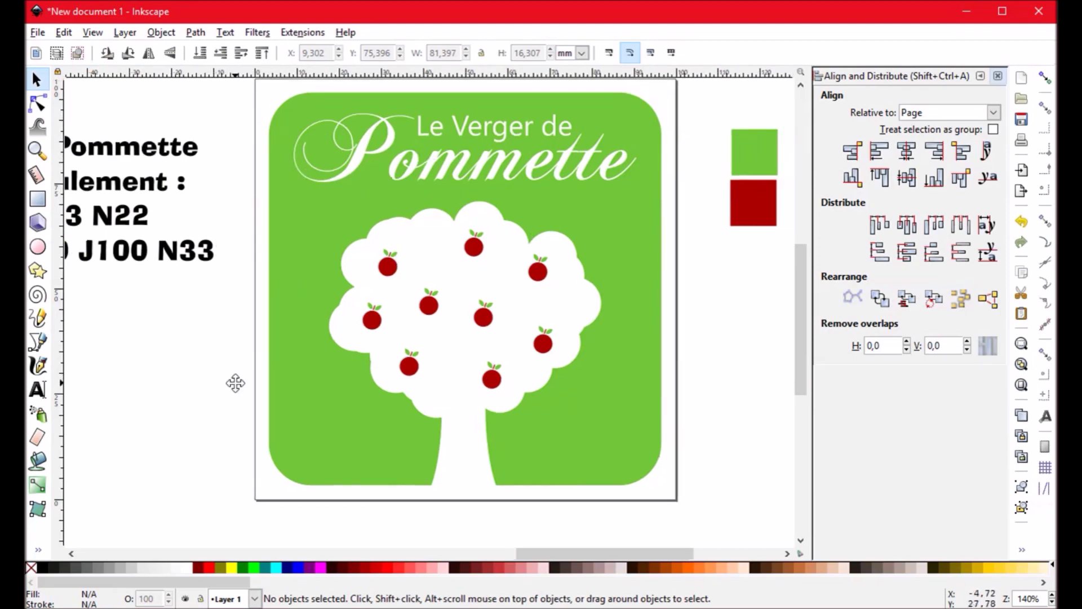
pyautogui.moveTo(367, 218)
pyautogui.mouseDown()
pyautogui.moveTo(358, 273)
pyautogui.moveTo(355, 232)
pyautogui.mouseUp()
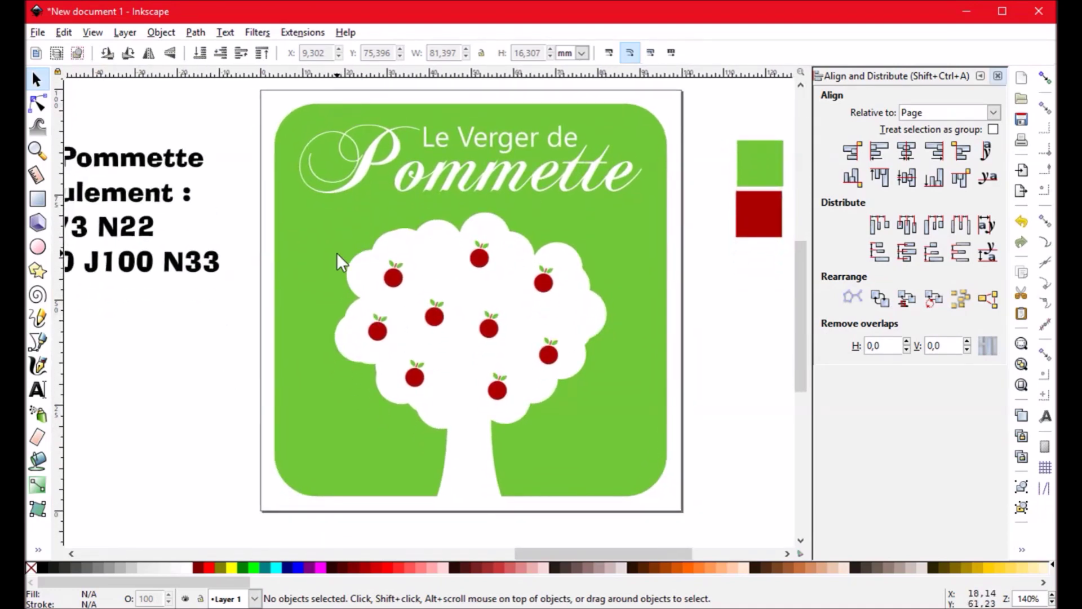
pyautogui.click(38, 104)
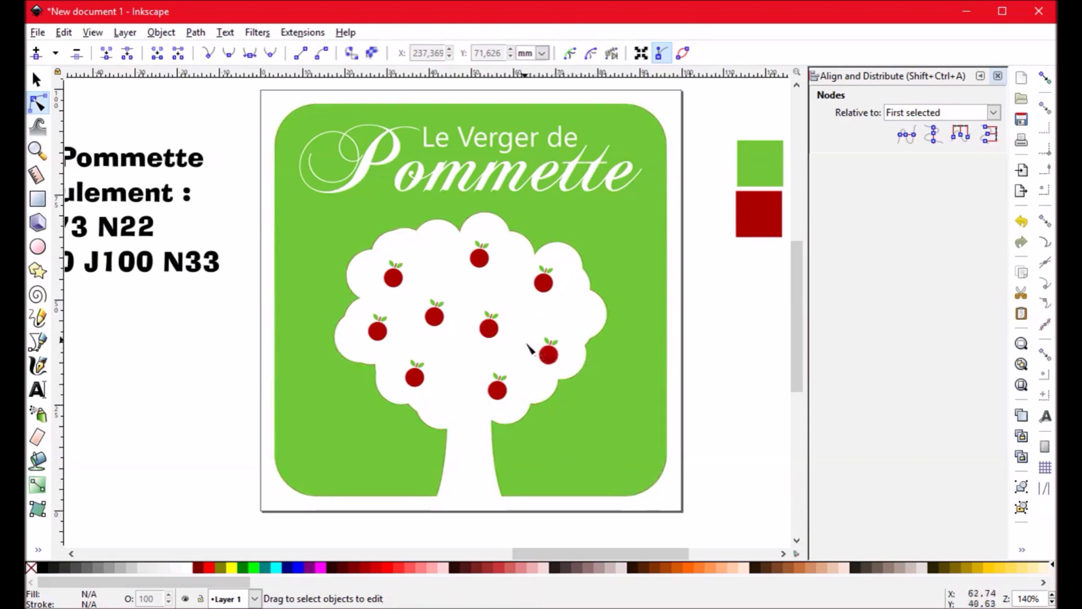
pyautogui.click(302, 289)
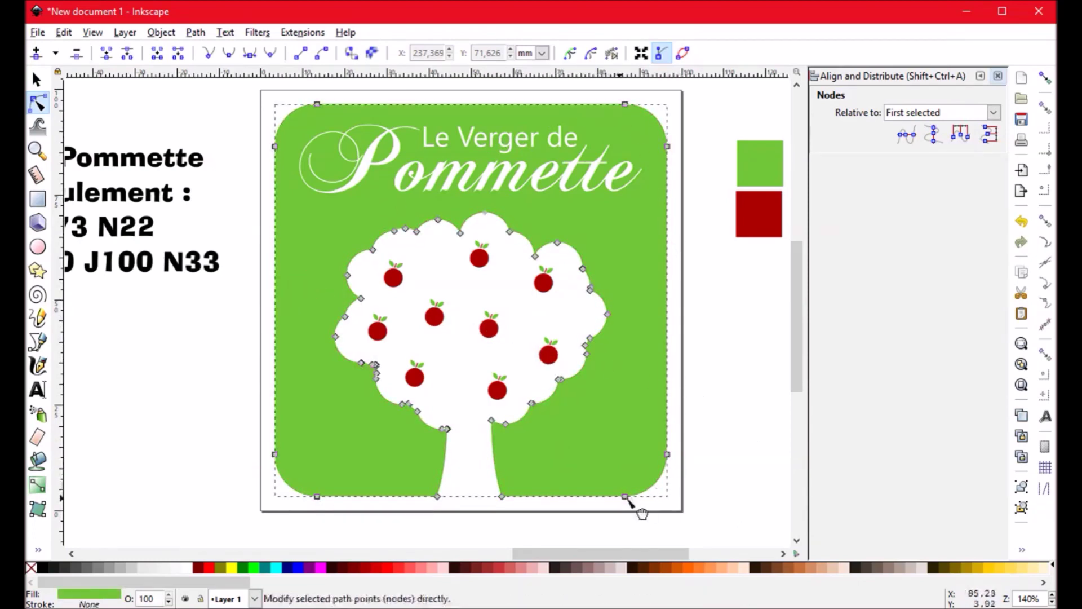
pyautogui.click(740, 301)
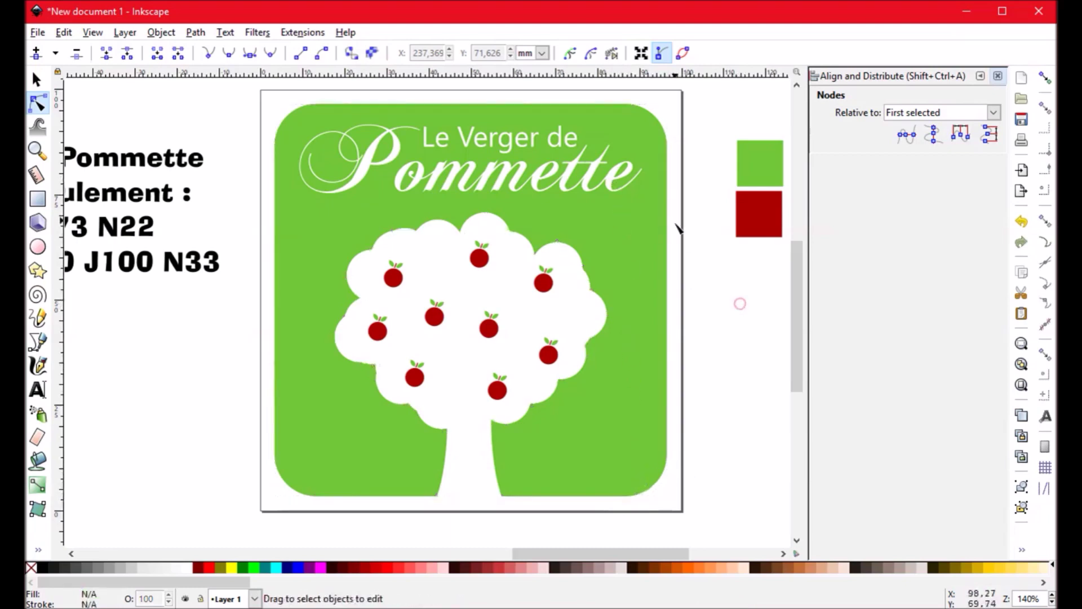
pyautogui.click(614, 186)
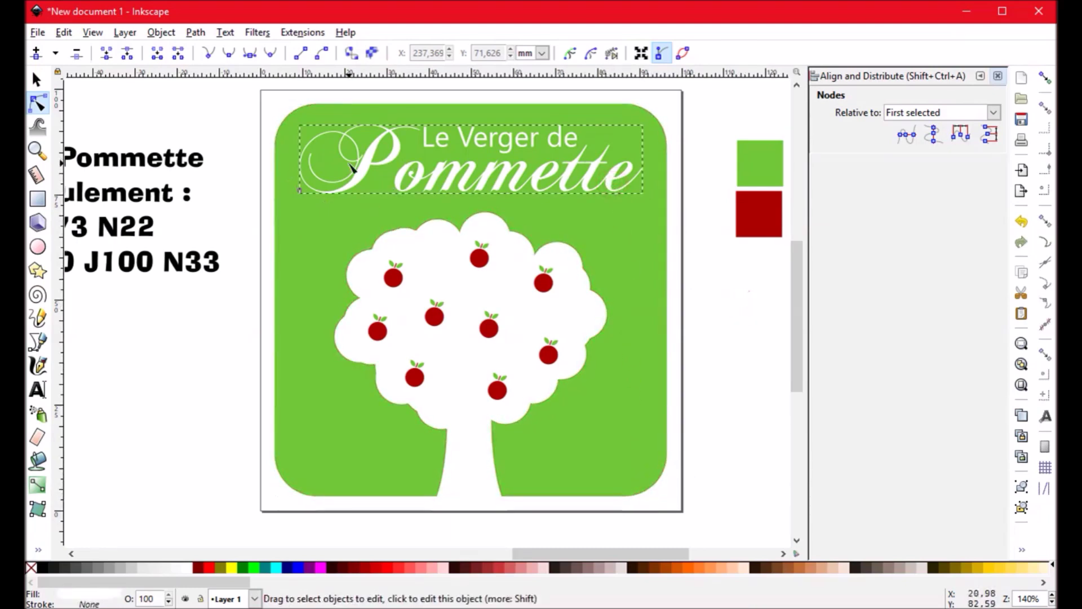
# Step: Ungroup the white name above the tree into its separate lines
pyautogui.click(37, 80)
pyautogui.click(181, 103)
pyautogui.click(408, 179)
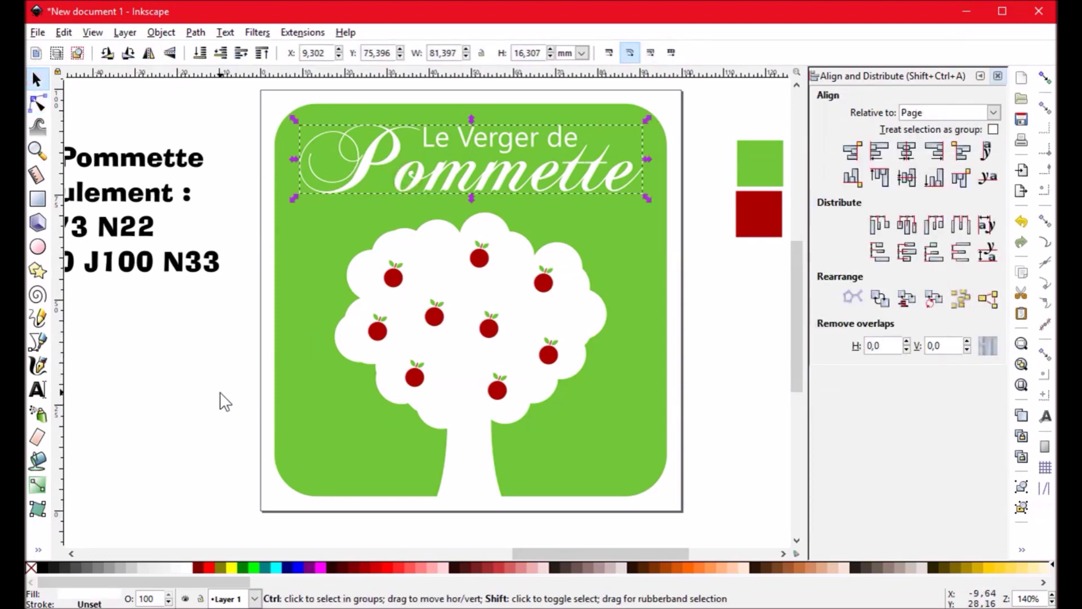
pyautogui.click(213, 324)
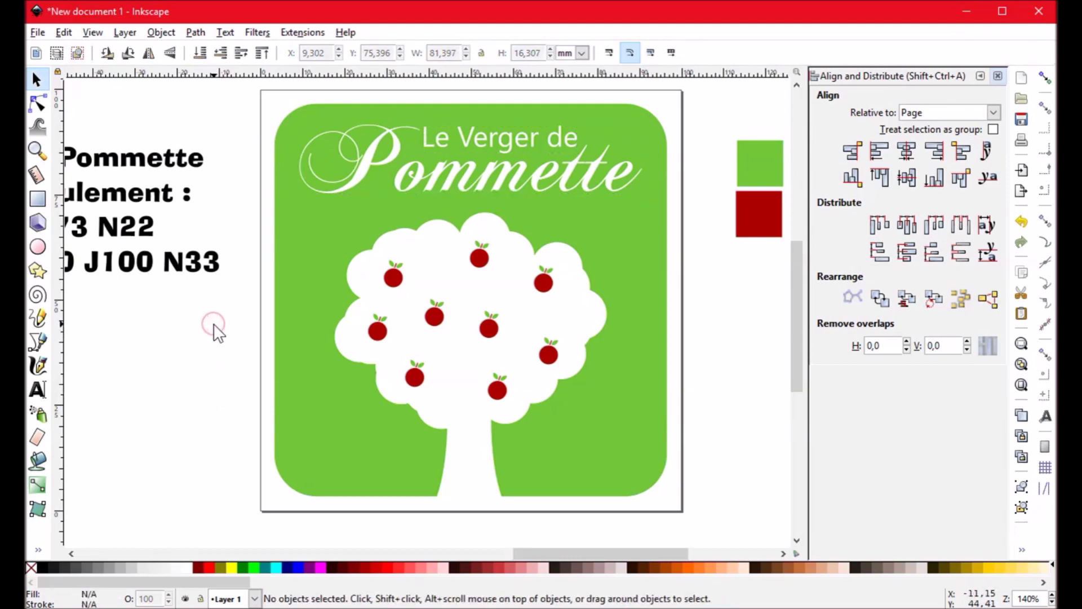
# Step: Try moving part of the ungrouped name on the green square and undo the move
pyautogui.click(506, 174)
pyautogui.moveTo(453, 148); pyautogui.dragTo(451, 187)
pyautogui.hotkey('ctrl', 'z')
pyautogui.hotkey('ctrl', 'z')
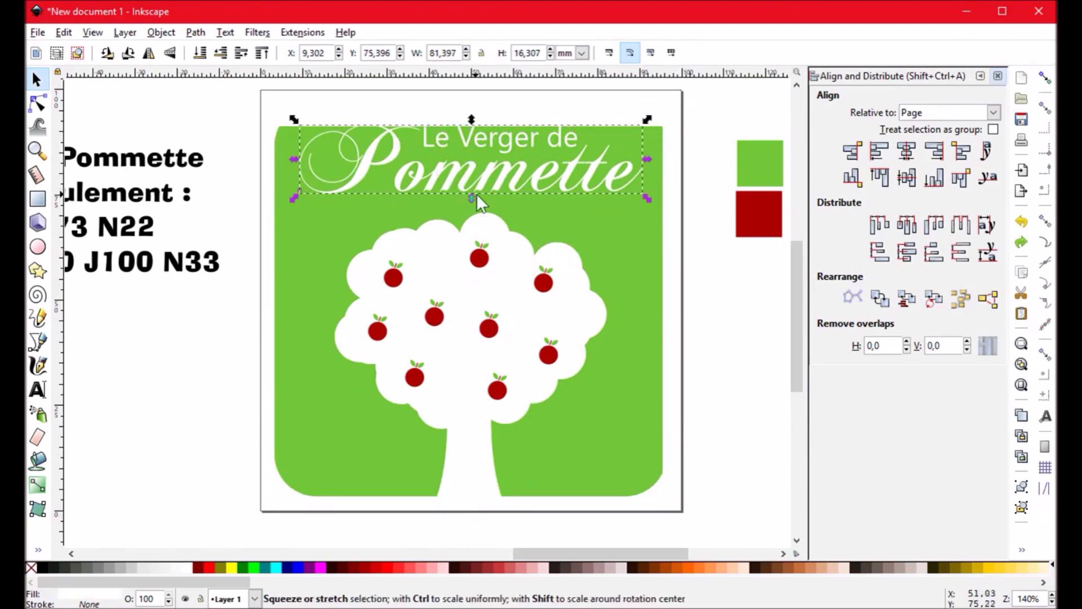
pyautogui.click(674, 296)
pyautogui.keyDown('ctrl'); pyautogui.scroll(2, 727, 347); pyautogui.keyUp('ctrl')
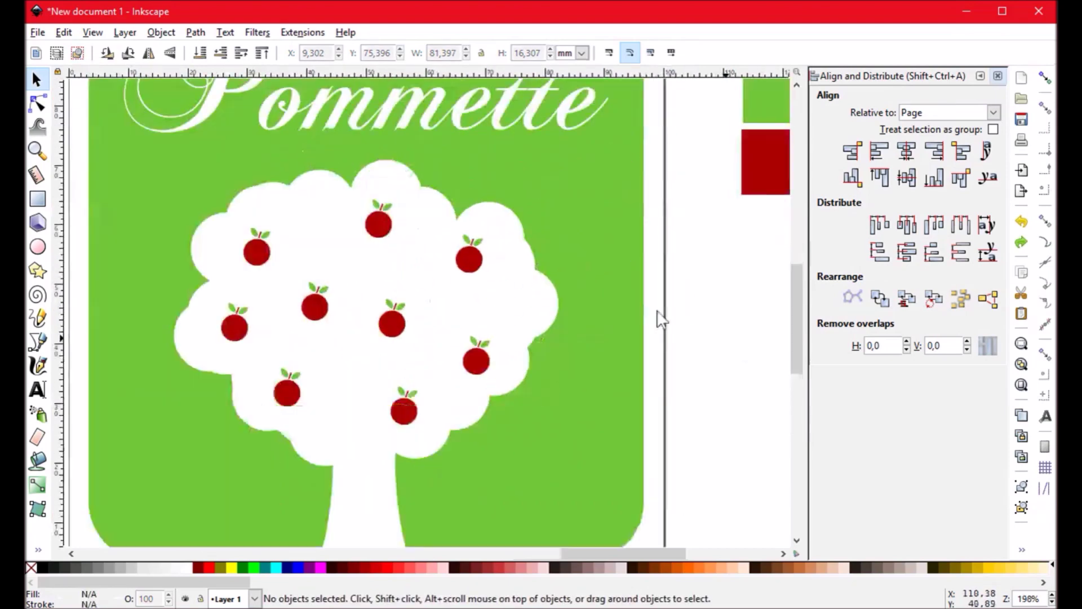
pyautogui.keyDown('ctrl'); pyautogui.scroll(-2, 423, 212); pyautogui.keyUp('ctrl')
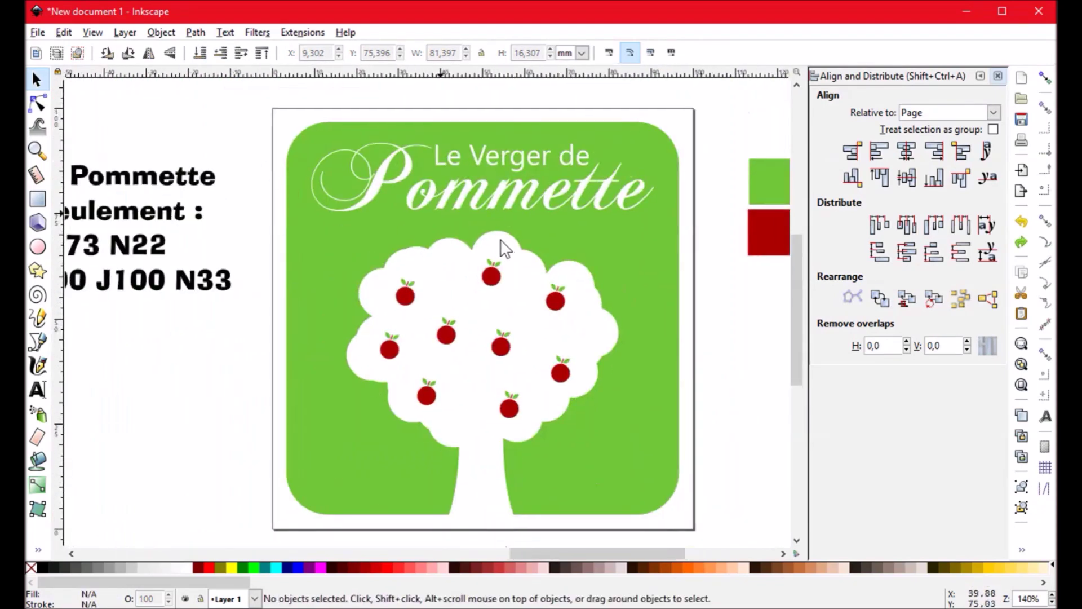
# Step: Display the nodes of the final "e" in "Pommette" with the Node tool
pyautogui.click(37, 104)
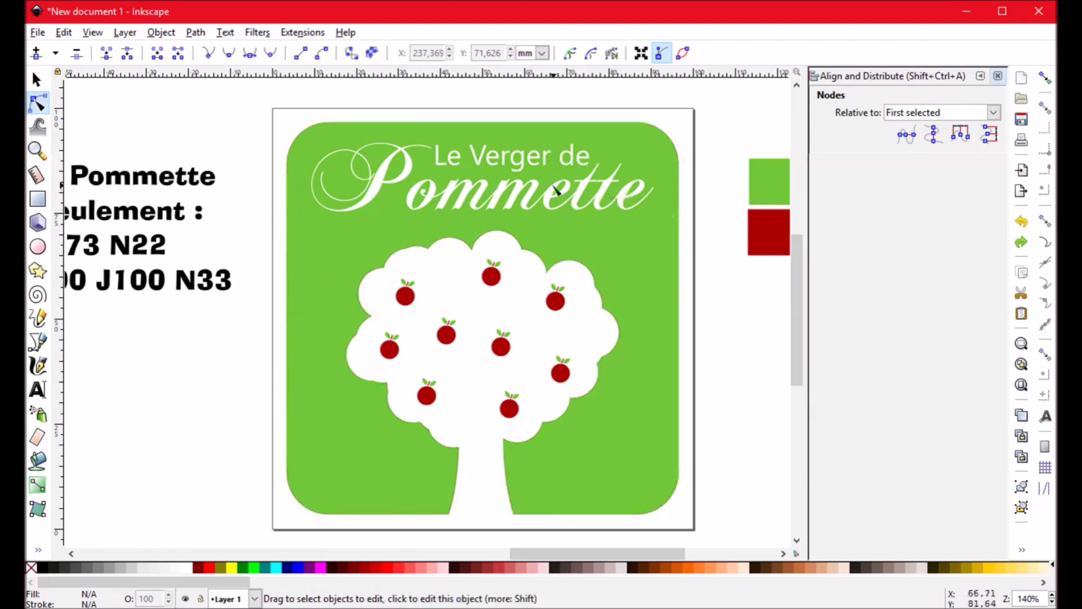
pyautogui.click(392, 190)
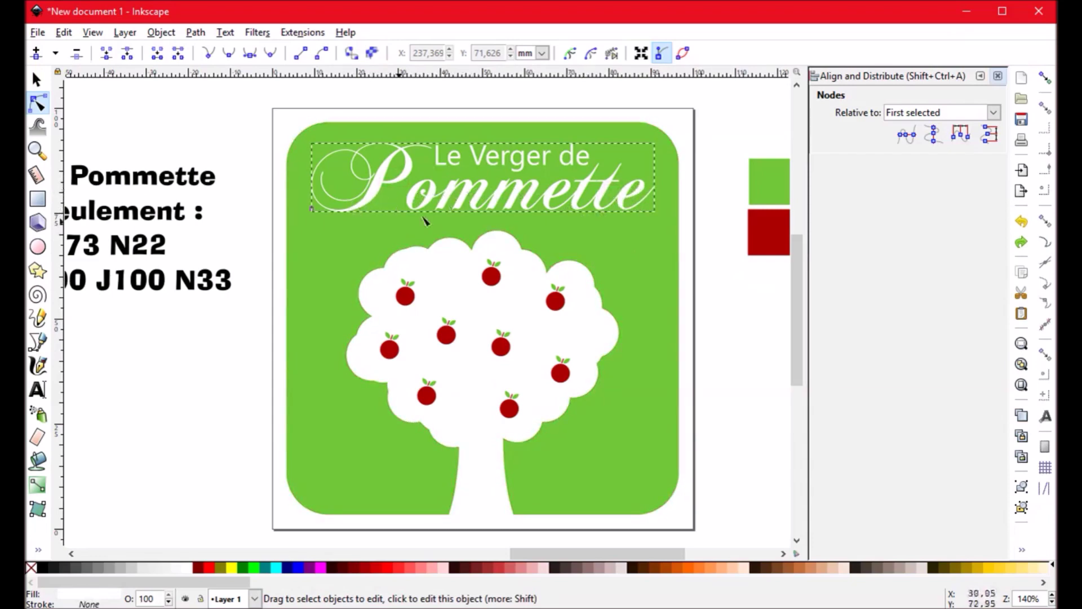
pyautogui.click(211, 109)
pyautogui.hscroll(2, 248, 177)
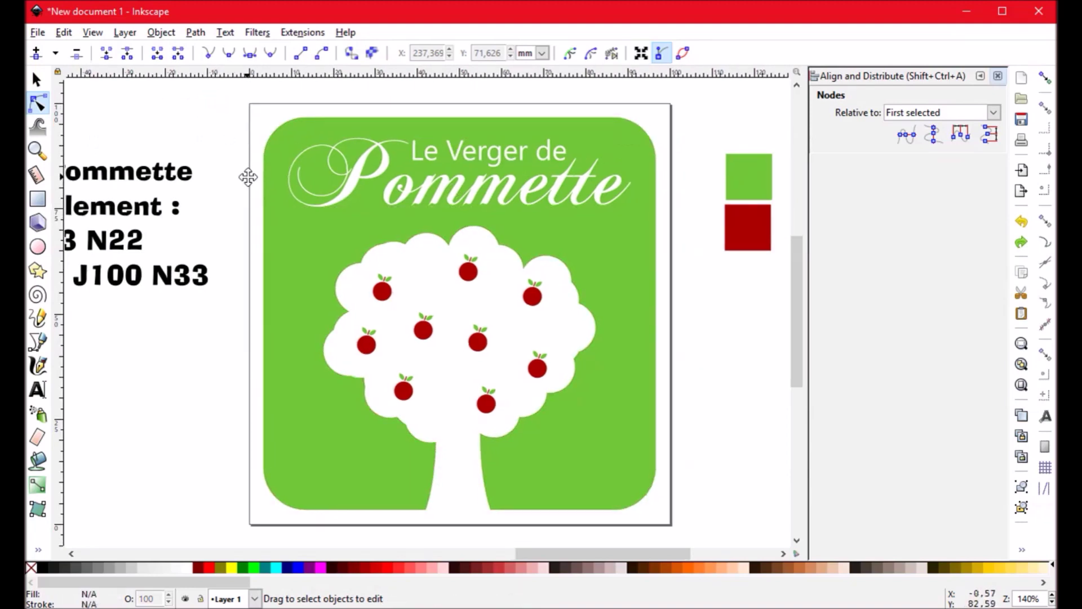
pyautogui.click(422, 196)
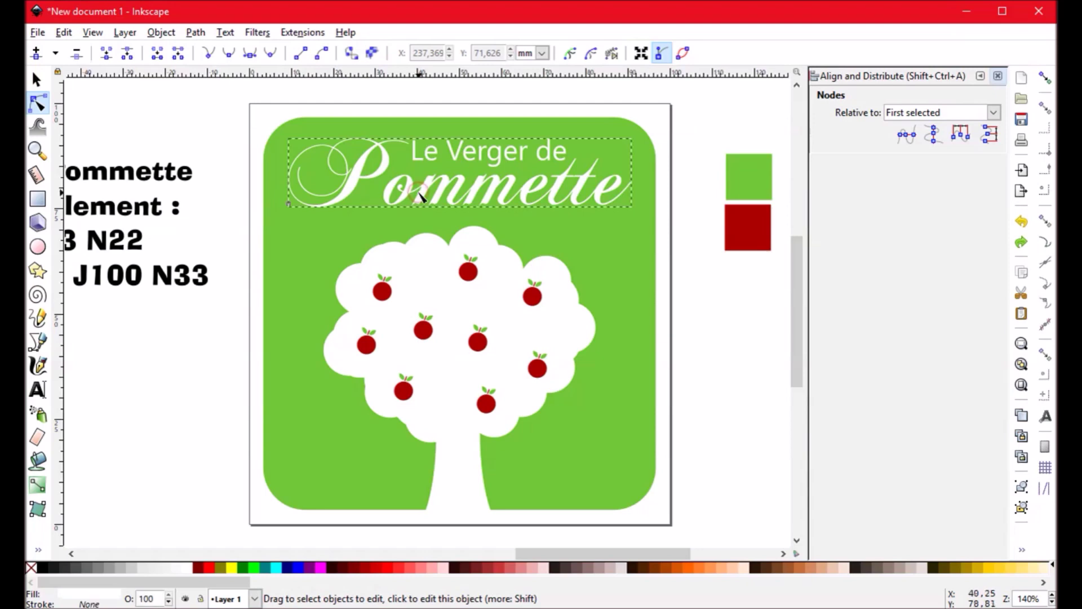
pyautogui.keyDown('shift'); pyautogui.click(433, 161); pyautogui.keyUp('shift')
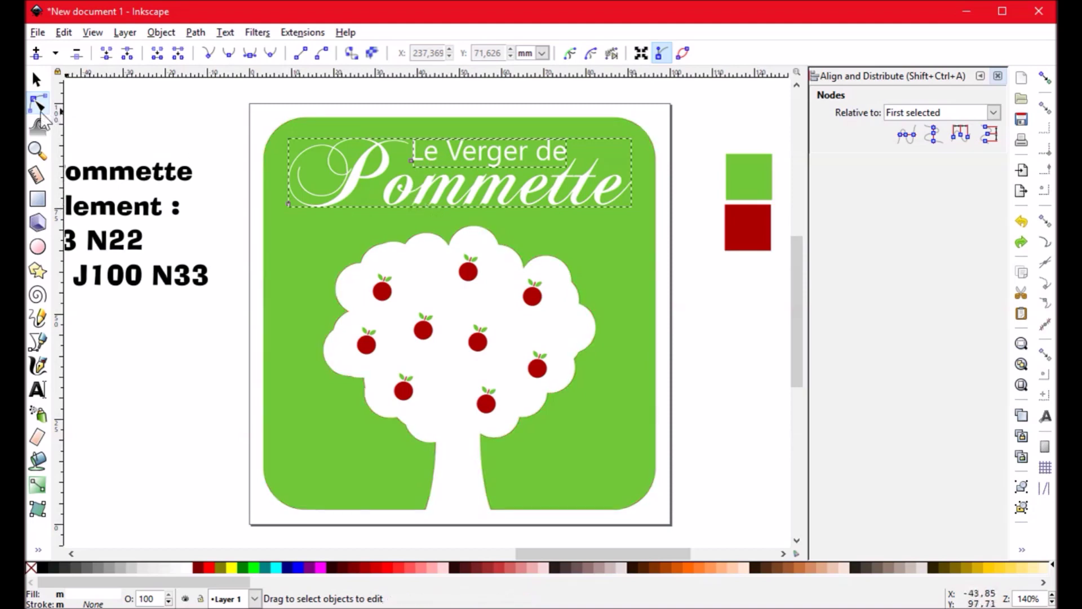
pyautogui.click(350, 52)
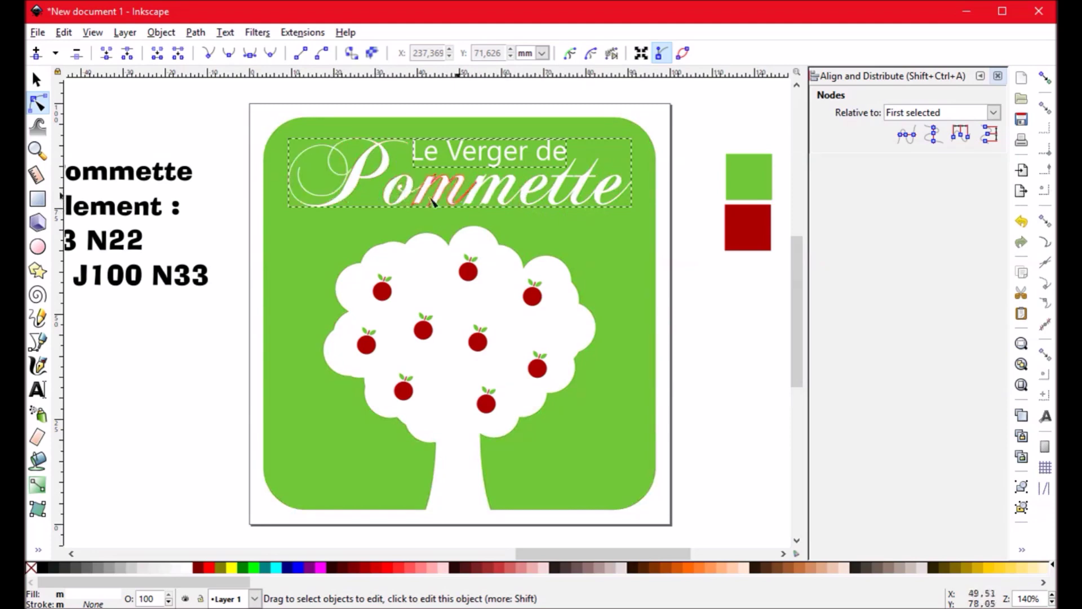
pyautogui.scroll(2, 587, 220)
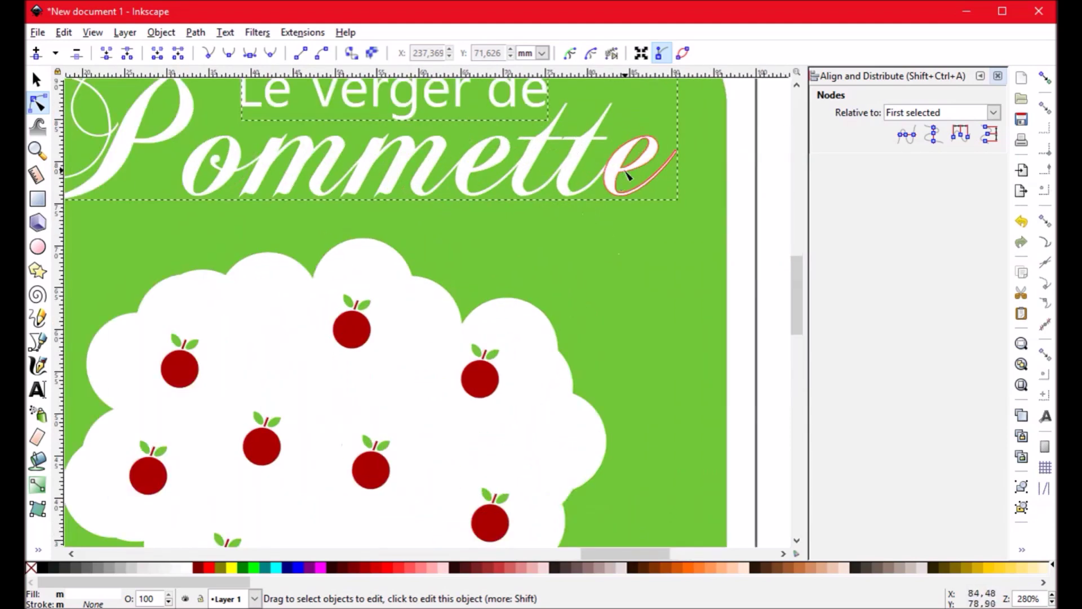
pyautogui.click(631, 166)
pyautogui.scroll(1, 654, 177)
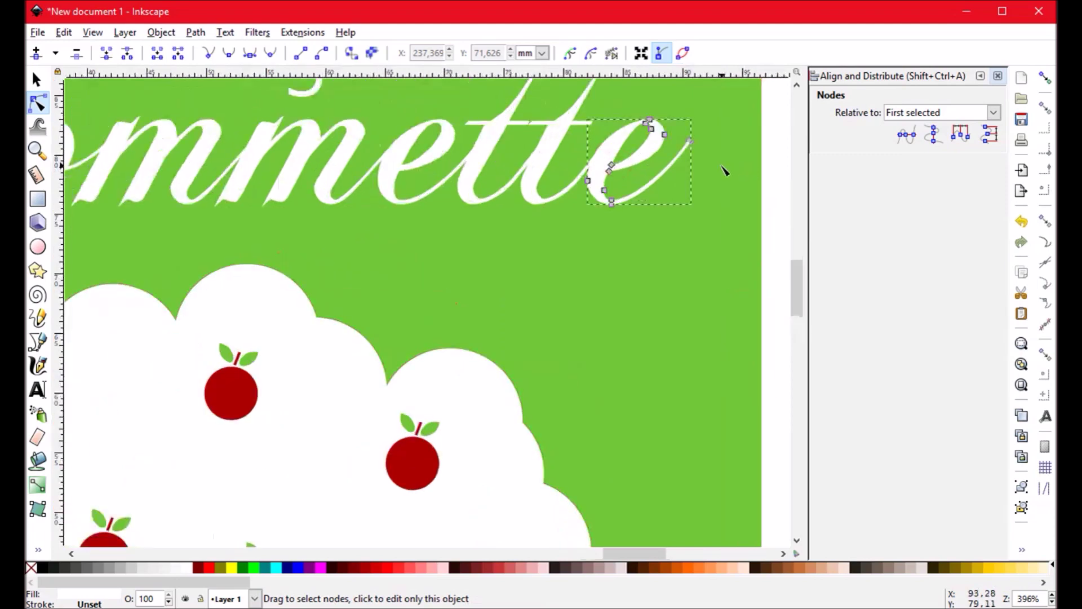
# Step: Try pulling the tail nodes of the final "e" down and inward, and undo the change
pyautogui.moveTo(722, 166); pyautogui.dragTo(495, 252)
pyautogui.click(602, 303)
pyautogui.scroll(-2, 635, 376)
pyautogui.hotkey('ctrl', 'z')
# Step: Extend the final "e" tail up and outward by moving its end nodes to about X 94.0, Y 83.9 mm, and lengthen its lower curve handle
pyautogui.scroll(2, 652, 283)
pyautogui.click(650, 260)
pyautogui.moveTo(665, 263); pyautogui.dragTo(649, 306)
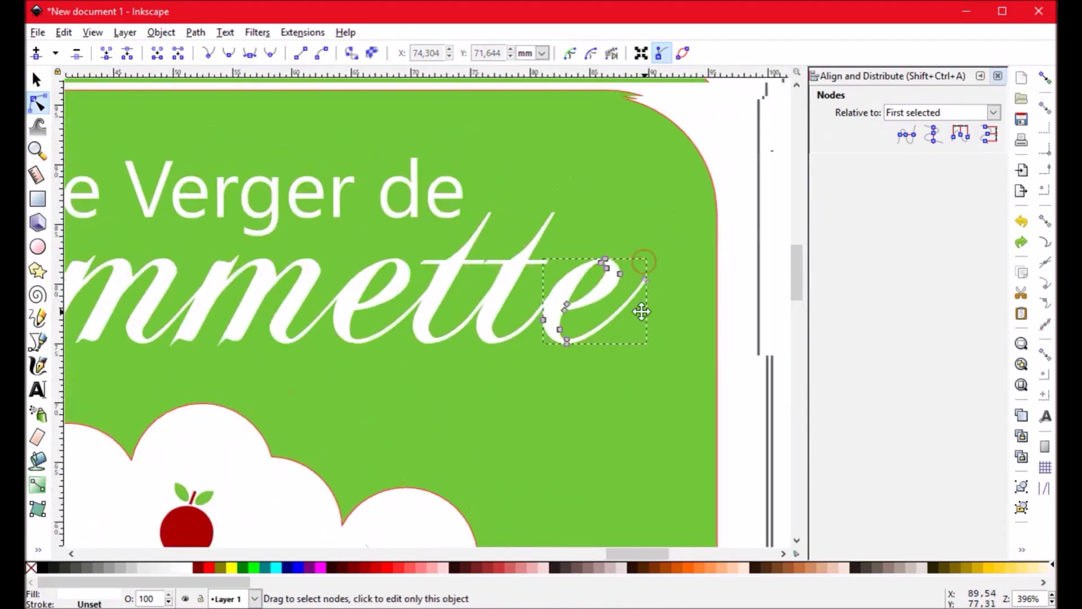
pyautogui.click(635, 285)
pyautogui.moveTo(636, 287)
pyautogui.mouseDown()
pyautogui.moveTo(682, 225)
pyautogui.moveTo(677, 254)
pyautogui.mouseUp()
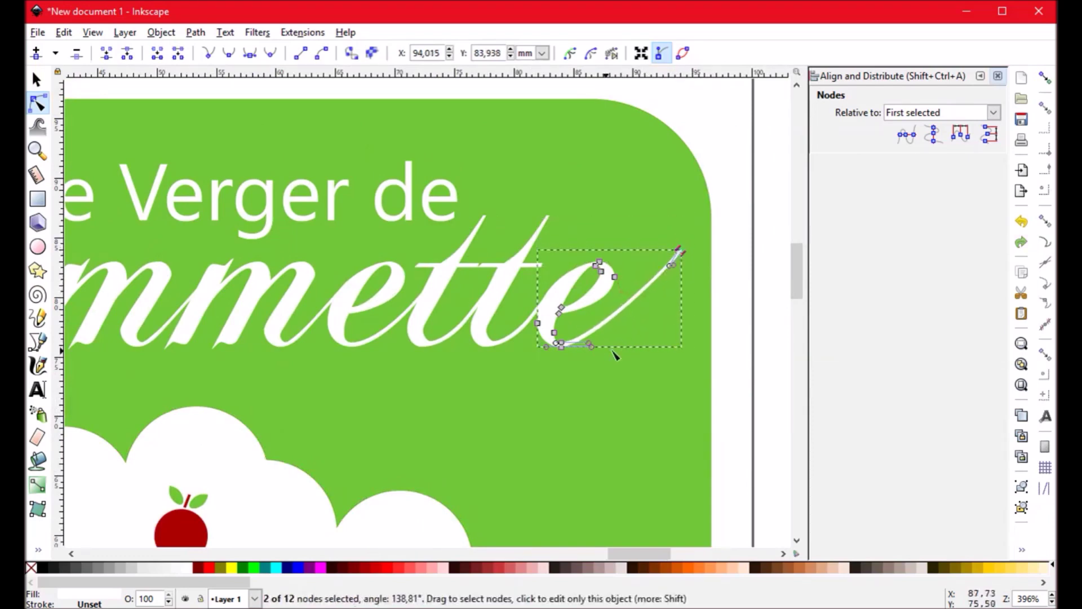
pyautogui.moveTo(591, 345); pyautogui.dragTo(613, 346)
pyautogui.click(755, 342)
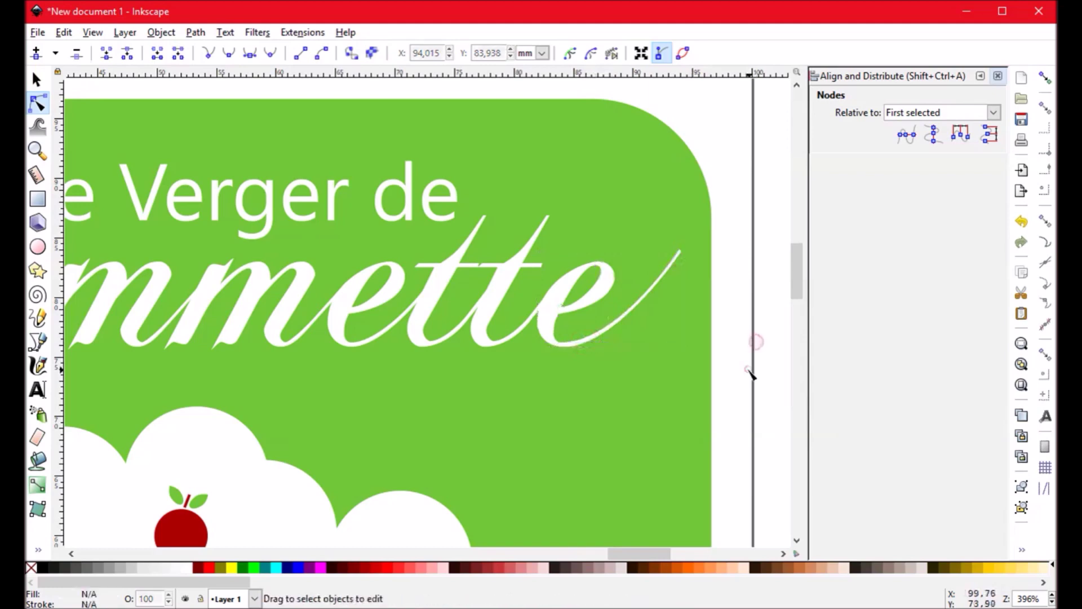
# Step: Select "Le Verger de" and "Pommette" above the tree and group them together
pyautogui.keyDown('ctrl'); pyautogui.scroll(-1, 750, 372); pyautogui.keyUp('ctrl')
pyautogui.keyDown('ctrl'); pyautogui.scroll(-2, 749, 371); pyautogui.keyUp('ctrl')
pyautogui.keyDown('ctrl'); pyautogui.scroll(1, 716, 246); pyautogui.keyUp('ctrl')
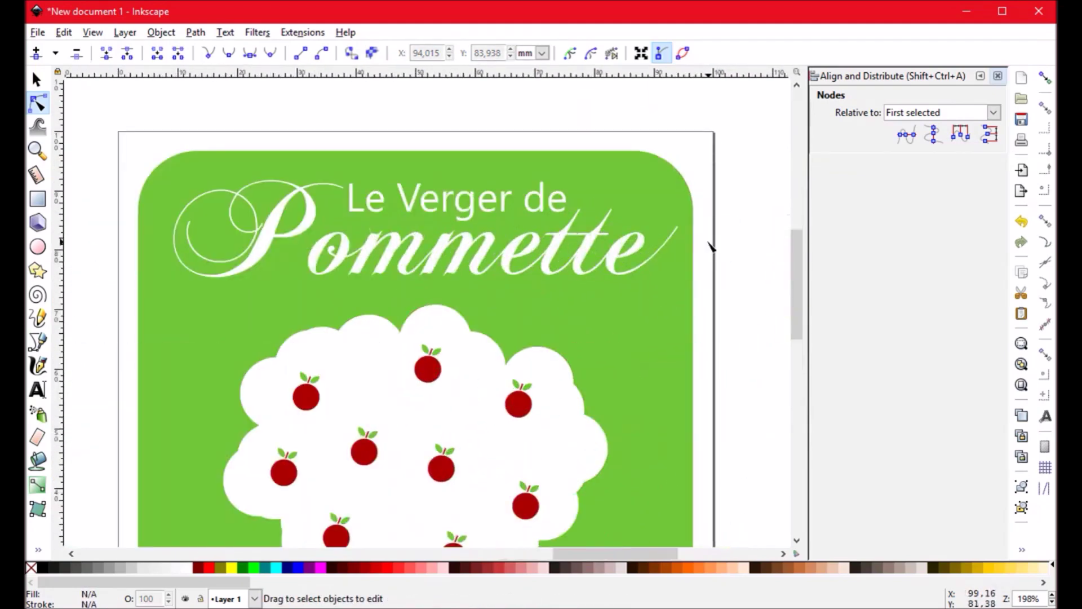
pyautogui.scroll(-2, 690, 306)
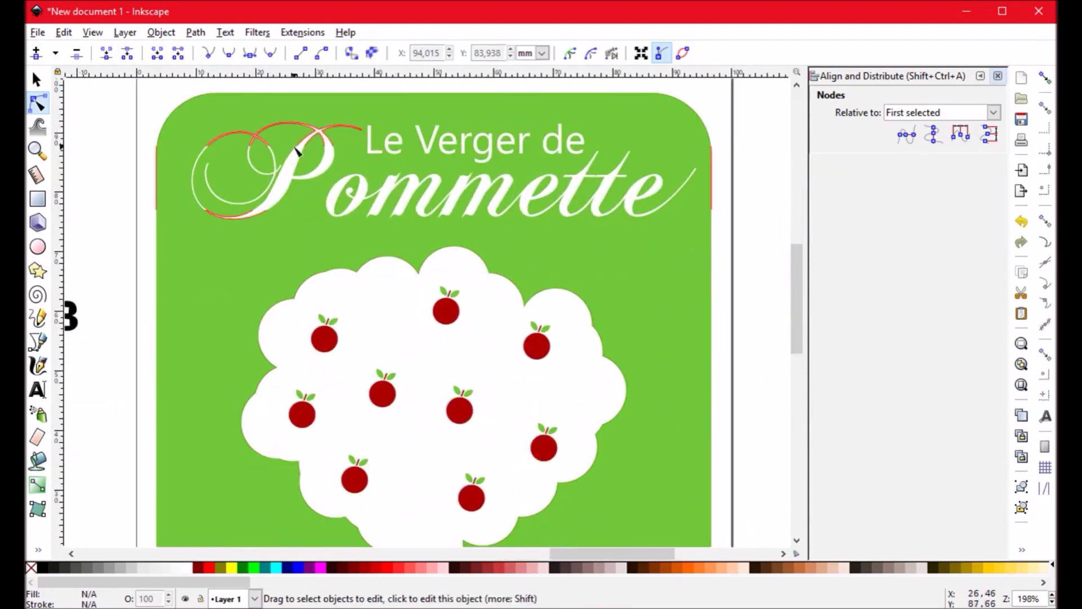
pyautogui.click(36, 80)
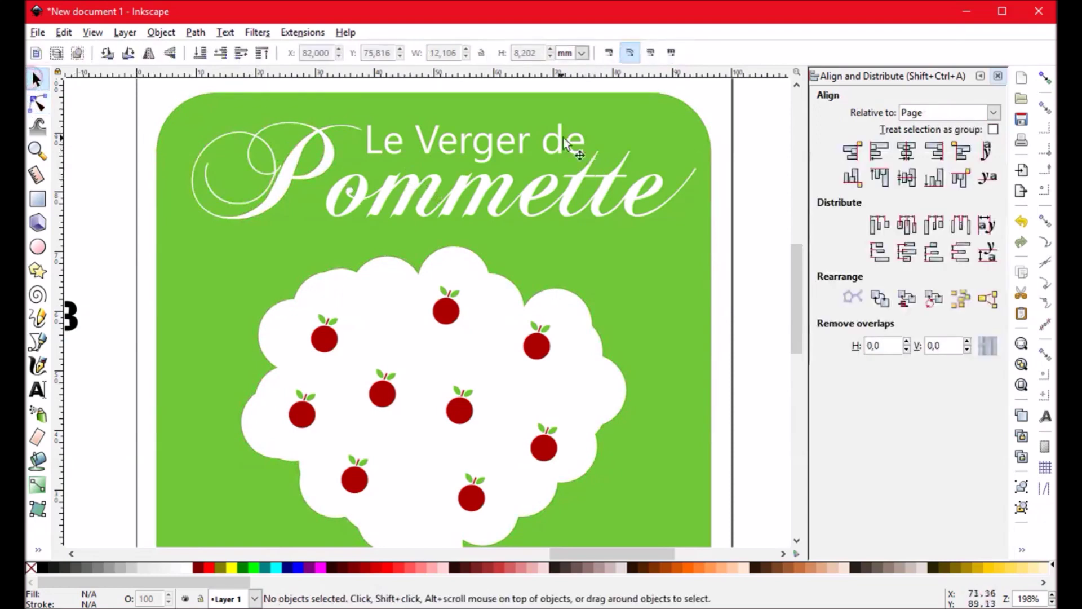
pyautogui.moveTo(652, 221); pyautogui.dragTo(685, 225)
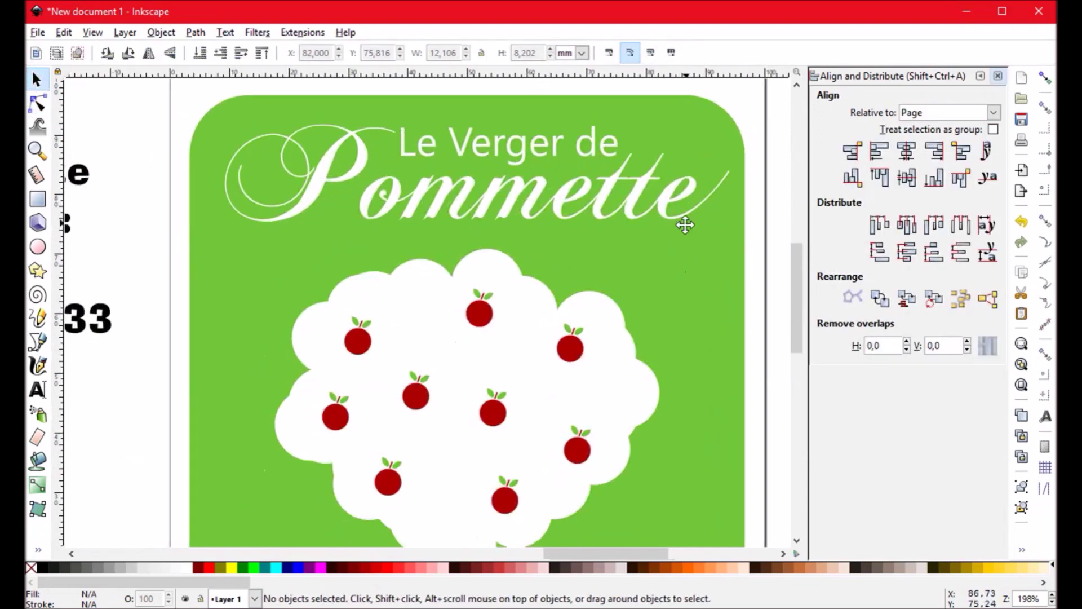
pyautogui.moveTo(169, 101); pyautogui.dragTo(762, 253)
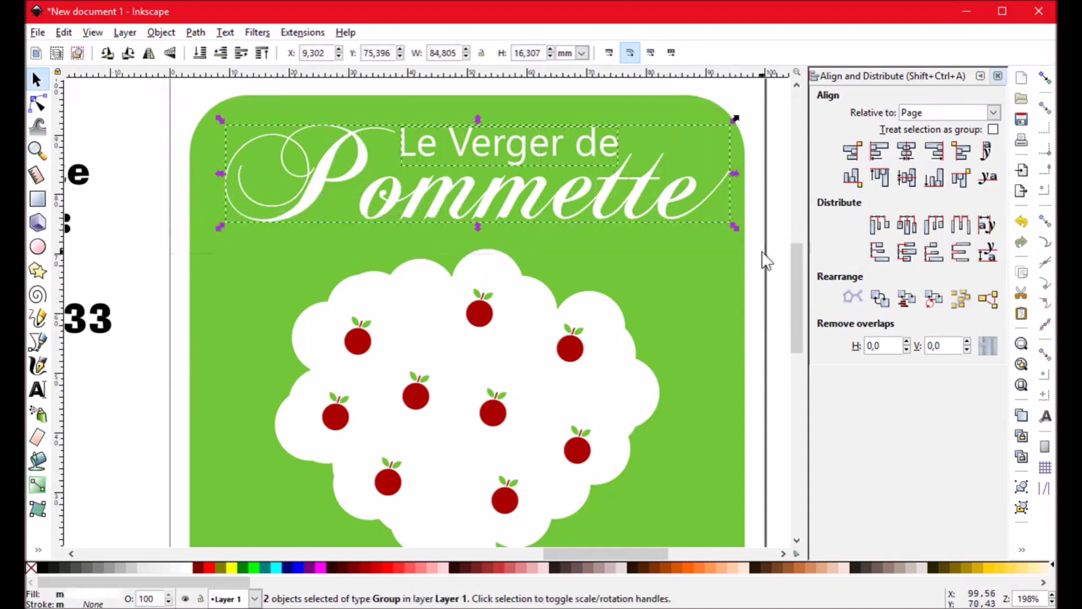
pyautogui.press('ctrl')
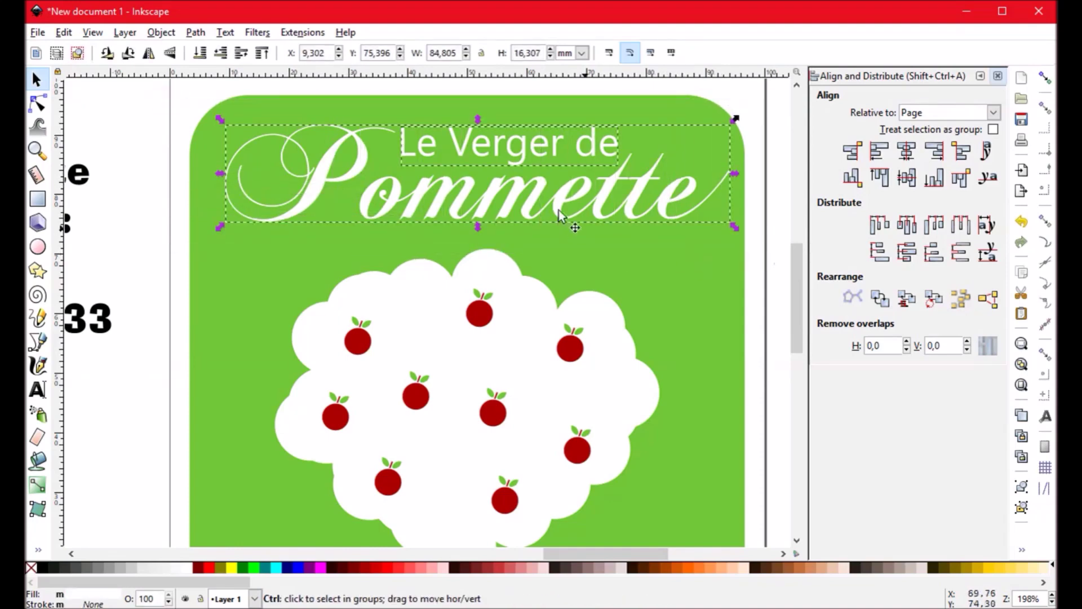
pyautogui.hotkey('ctrl', 'g')
pyautogui.scroll(-1, 249, 235)
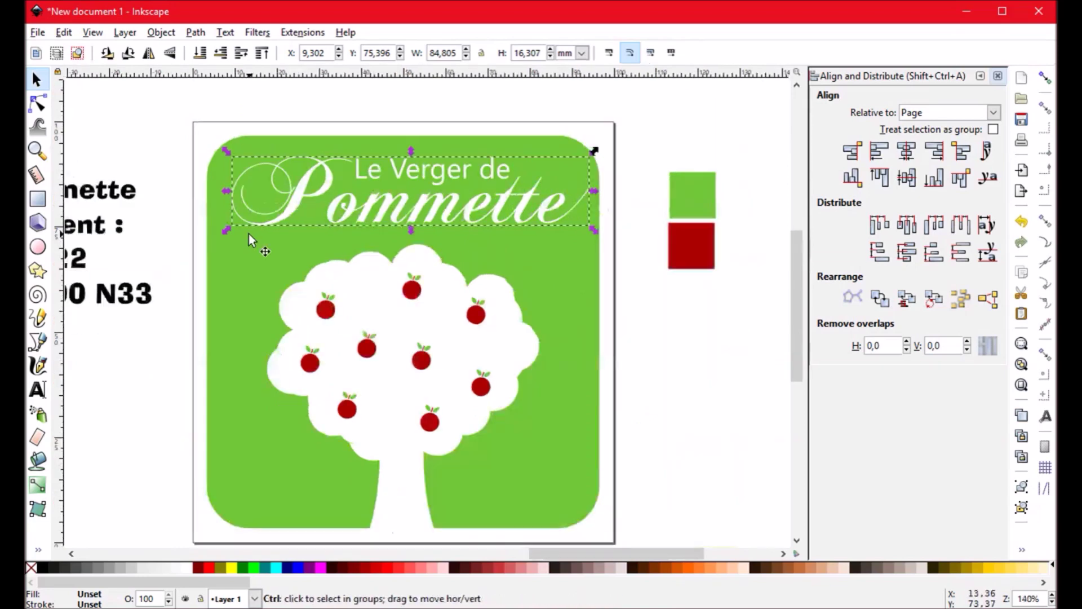
pyautogui.click(631, 296)
pyautogui.hscroll(-1, 603, 292)
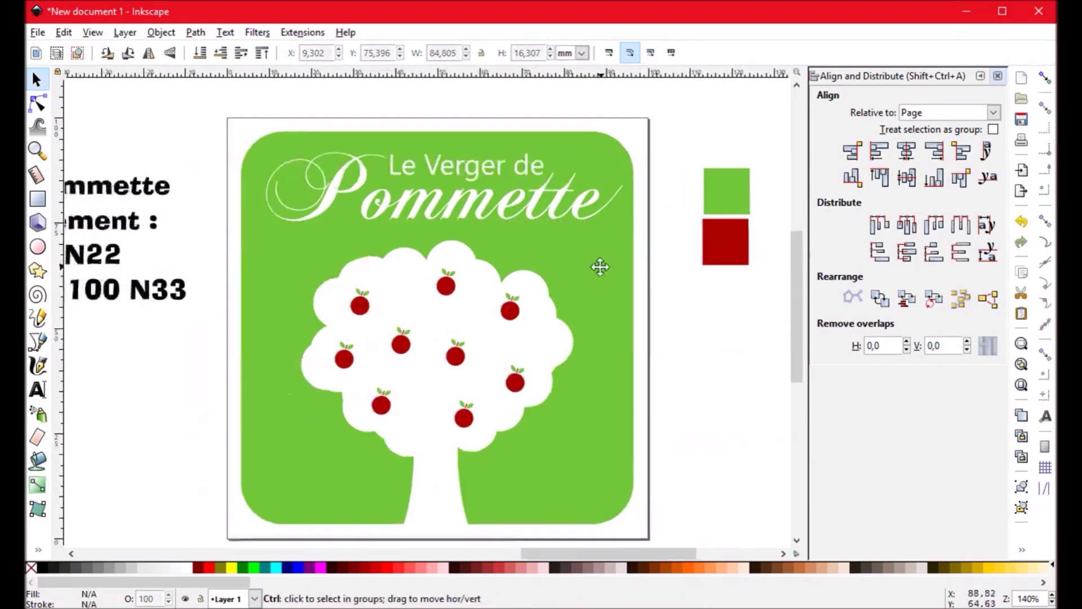
pyautogui.scroll(1, 549, 242)
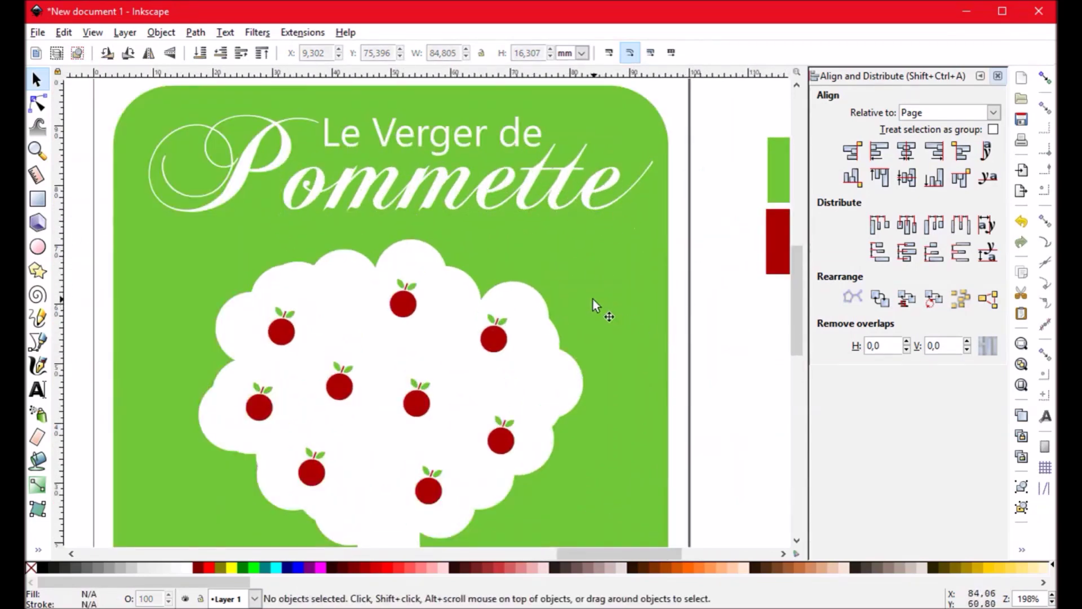
pyautogui.hscroll(-2, 597, 290)
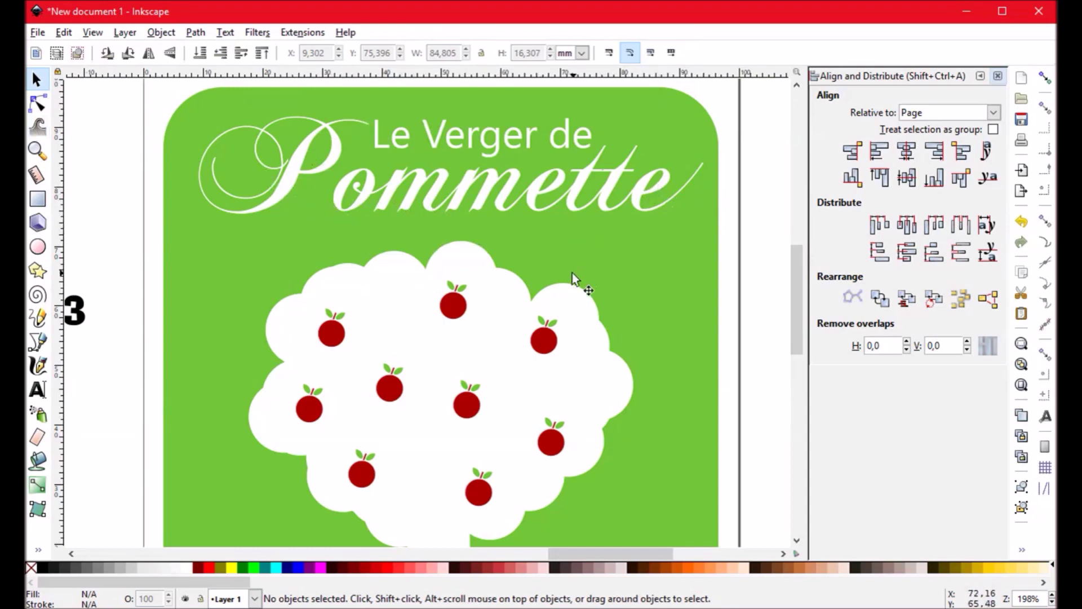
pyautogui.keyDown('ctrl'); pyautogui.scroll(-1, 571, 273); pyautogui.keyUp('ctrl')
pyautogui.scroll(-2, 550, 314)
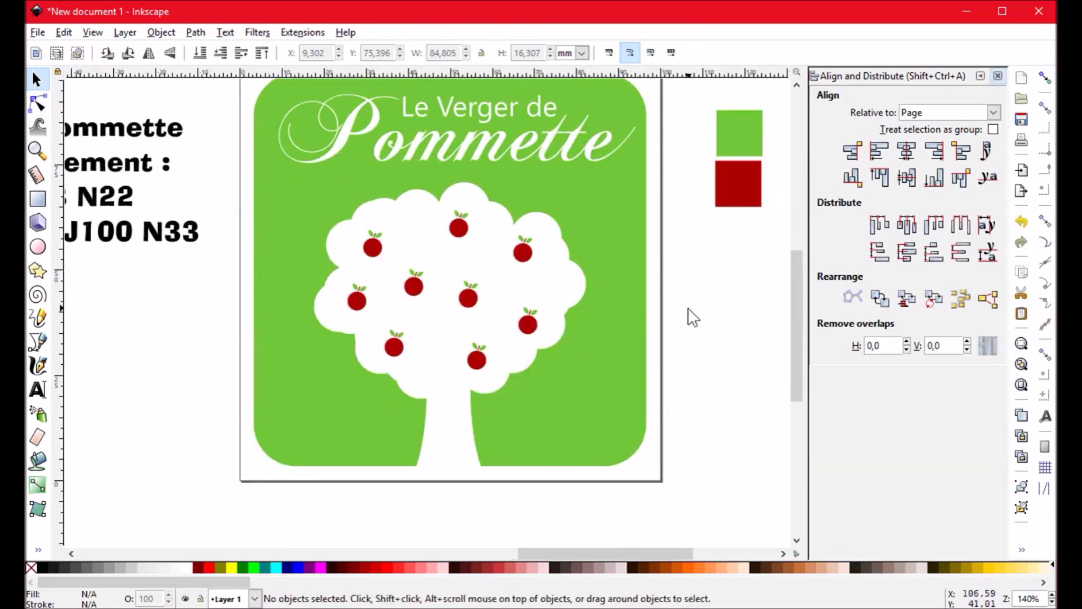
pyautogui.scroll(1, 693, 317)
pyautogui.click(37, 33)
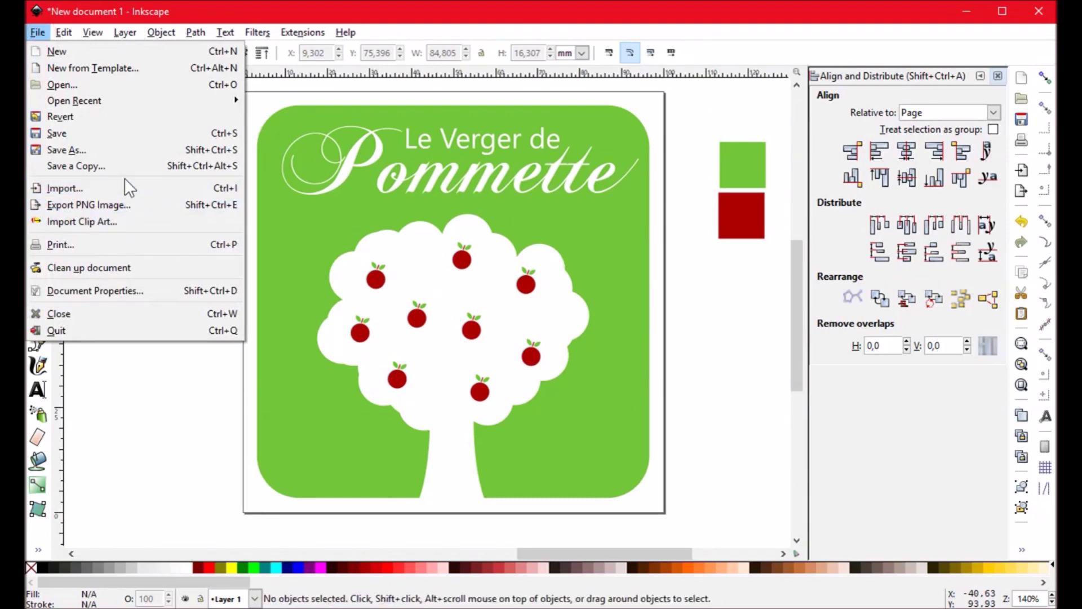
pyautogui.click(104, 152)
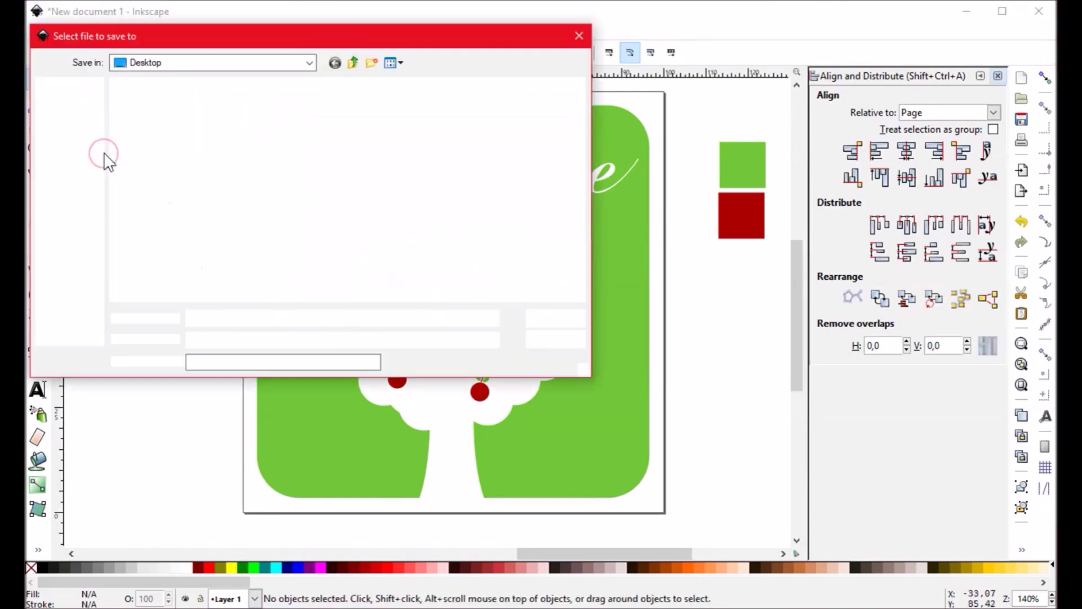
pyautogui.moveTo(578, 107); pyautogui.dragTo(571, 46)
pyautogui.click(577, 35)
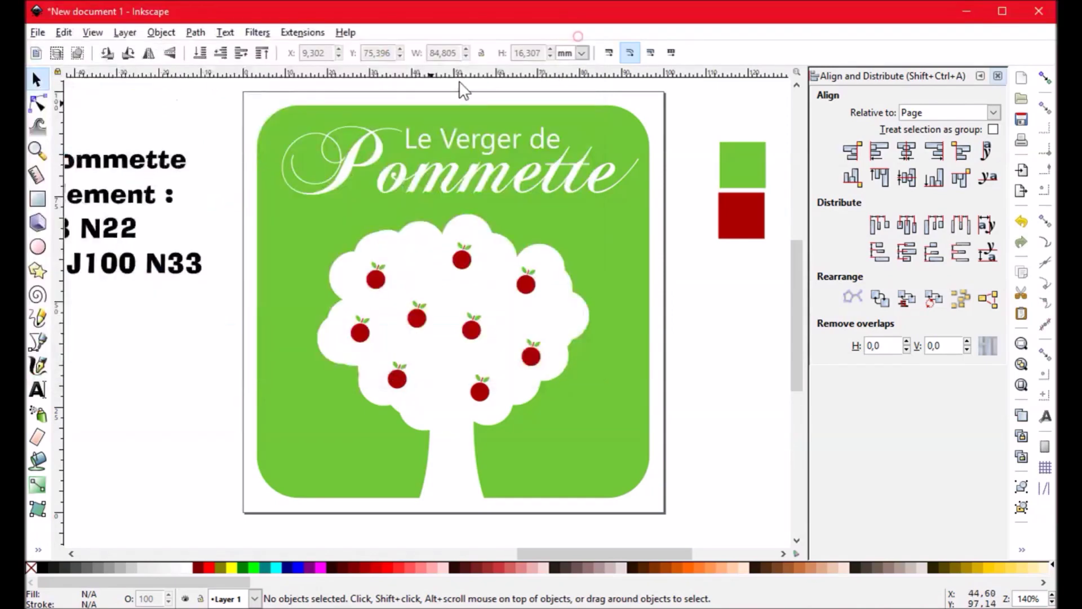
pyautogui.click(38, 32)
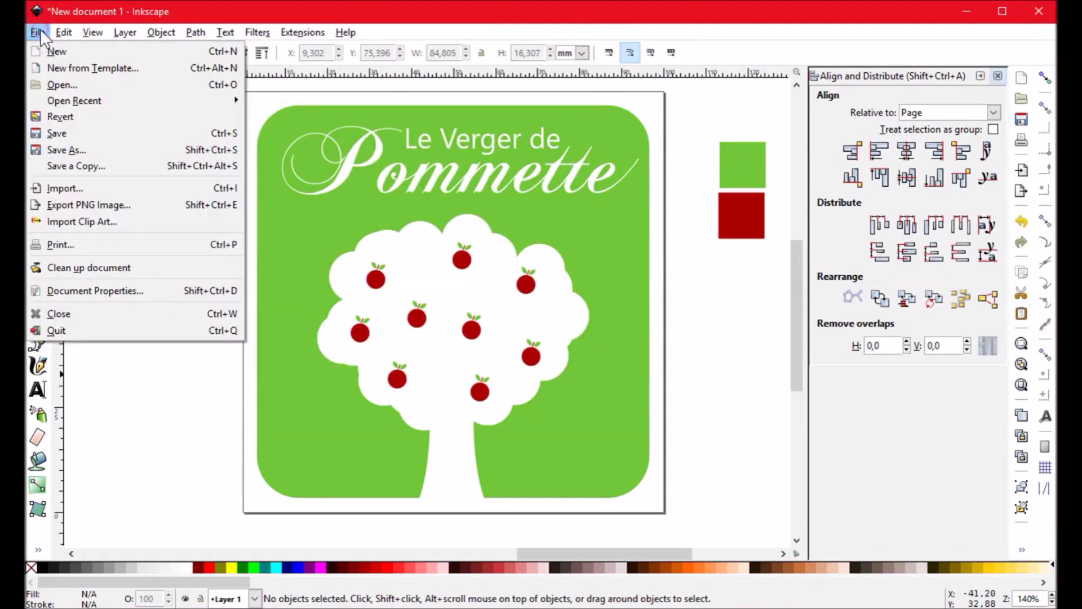
pyautogui.click(154, 400)
pyautogui.moveTo(156, 400); pyautogui.dragTo(168, 394)
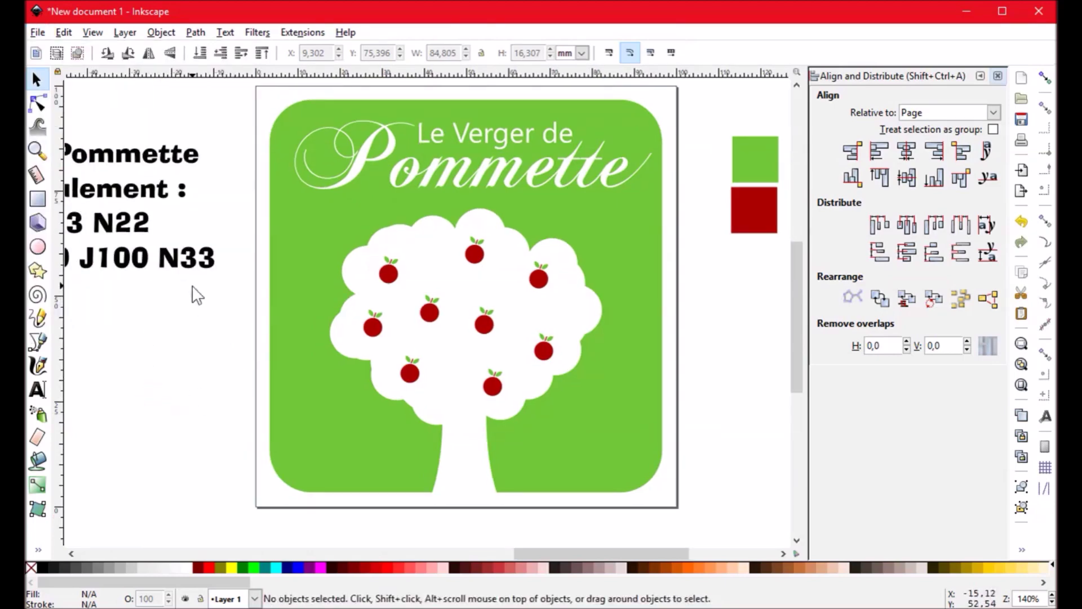
# Step: Delete the black design-brief text beside the page
pyautogui.moveTo(196, 295); pyautogui.dragTo(278, 301)
pyautogui.scroll(-1, 277, 302)
pyautogui.moveTo(198, 276); pyautogui.dragTo(261, 248)
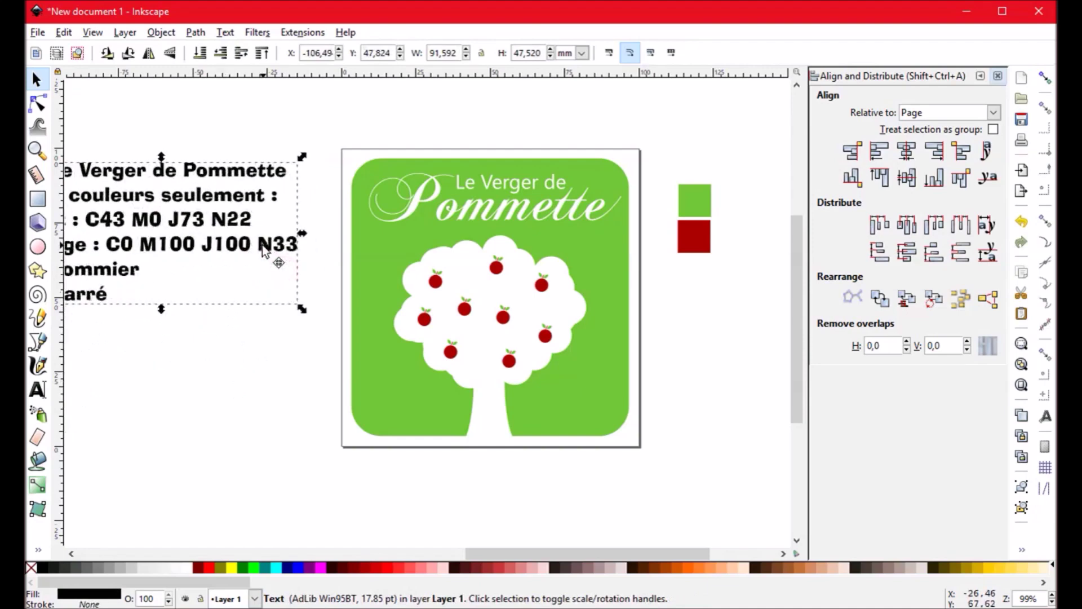
pyautogui.press('Delete')
# Step: Delete the green and red colour sample squares beside the page
pyautogui.scroll(-2, 262, 251)
pyautogui.hscroll(3, 219, 201)
pyautogui.moveTo(718, 275); pyautogui.dragTo(594, 106)
pyautogui.press('Delete')
pyautogui.hscroll(-3, 658, 276)
pyautogui.scroll(-1, 660, 284)
pyautogui.scroll(2, 637, 253)
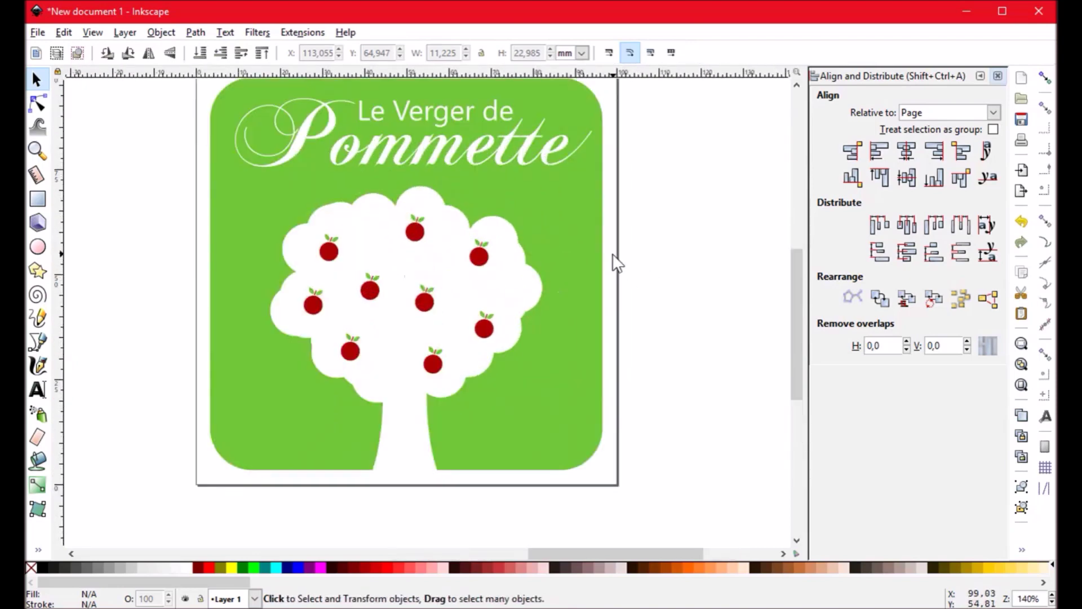
# Step: Save the document as logo_pomme in Inkscape SVG format in the "Tutos inkscape" folder on the Desktop
pyautogui.click(40, 31)
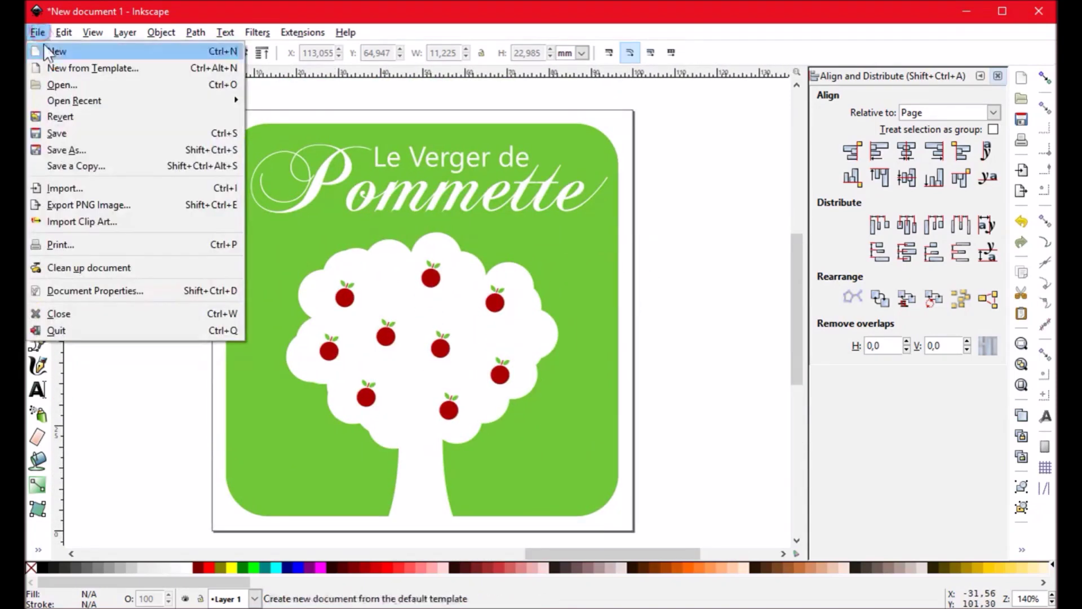
pyautogui.click(89, 147)
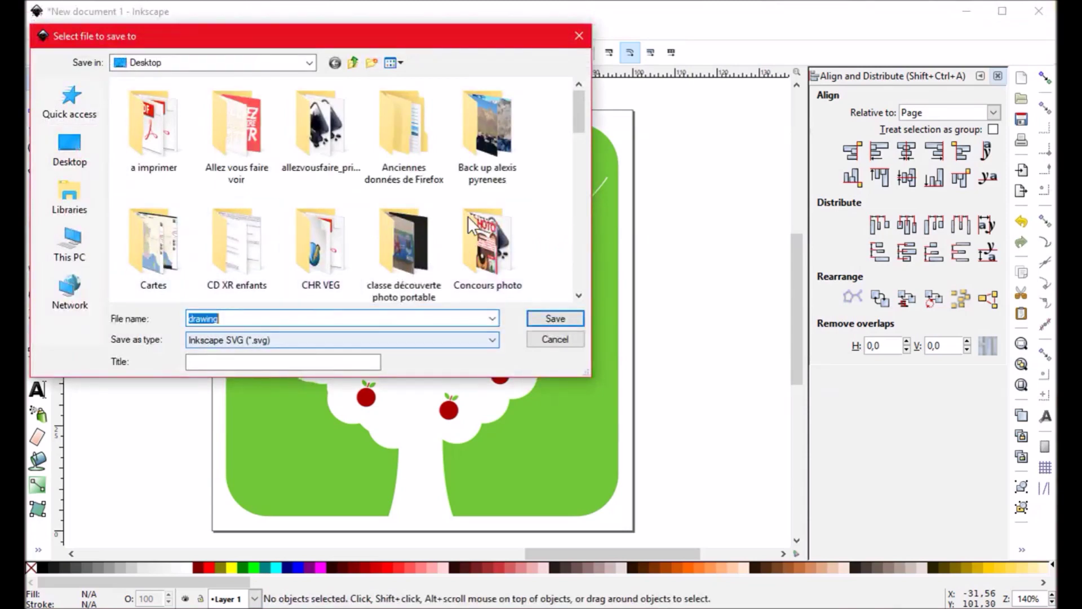
pyautogui.moveTo(577, 120); pyautogui.dragTo(559, 228)
pyautogui.scroll(1, 558, 229)
pyautogui.doubleClick(248, 165)
pyautogui.doubleClick(258, 318)
pyautogui.write('logo_pomme')
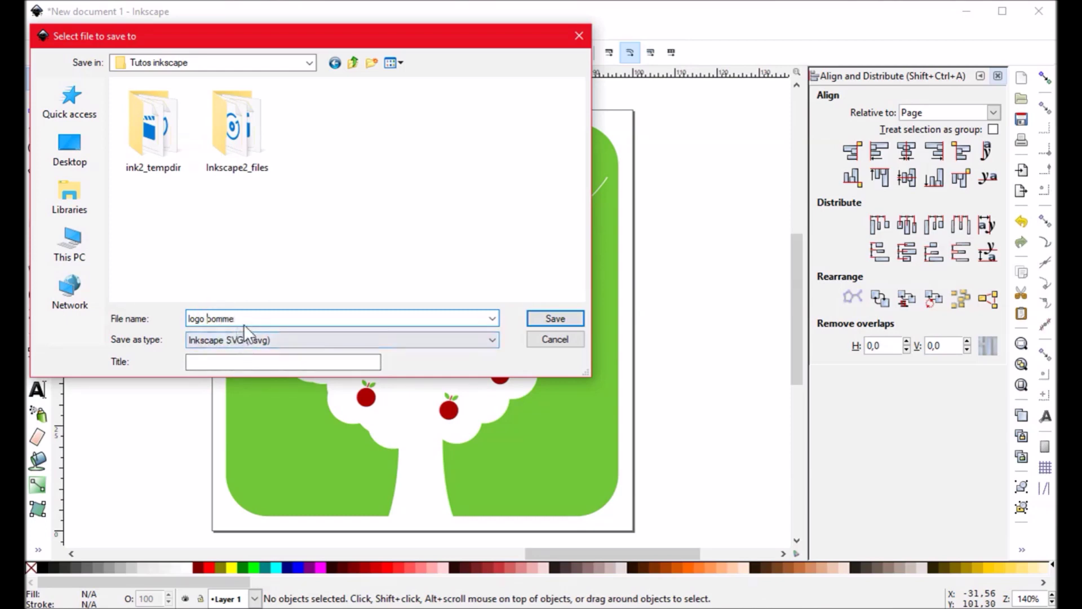
pyautogui.press('BackSpace')
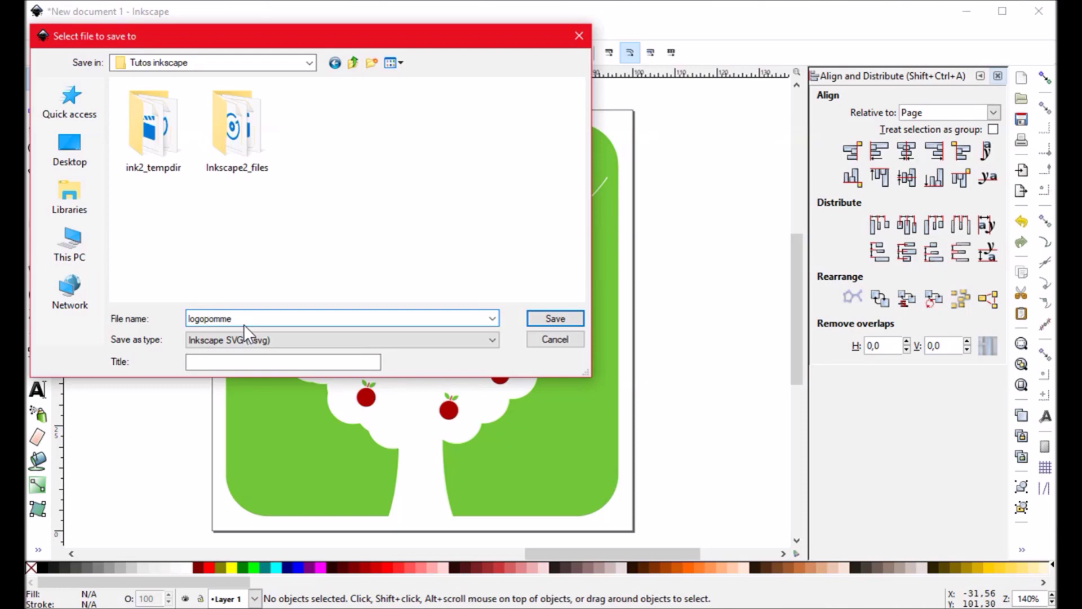
pyautogui.write('_')
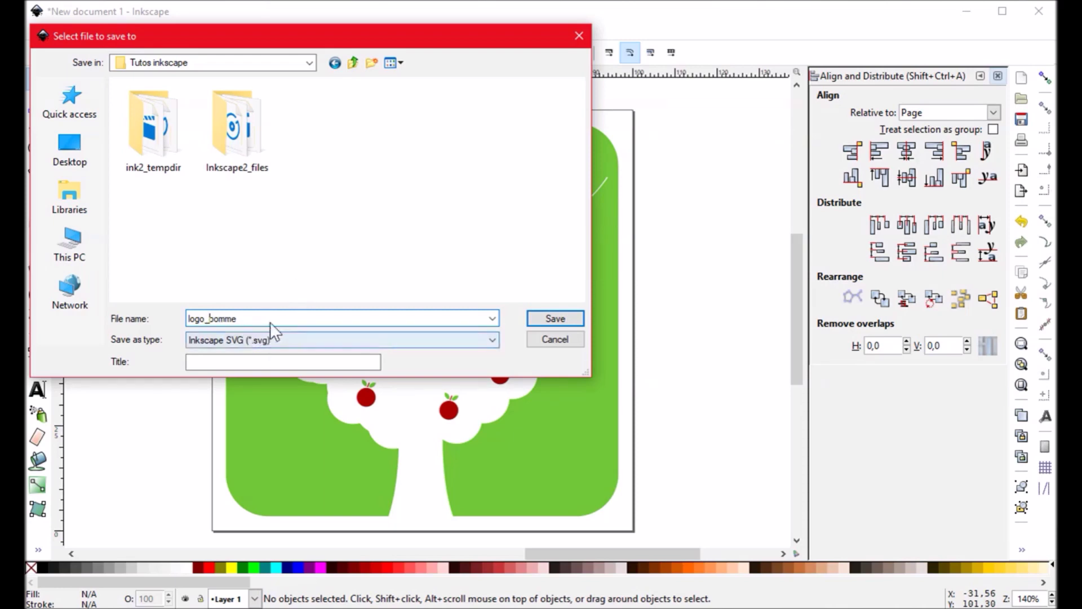
pyautogui.click(271, 321)
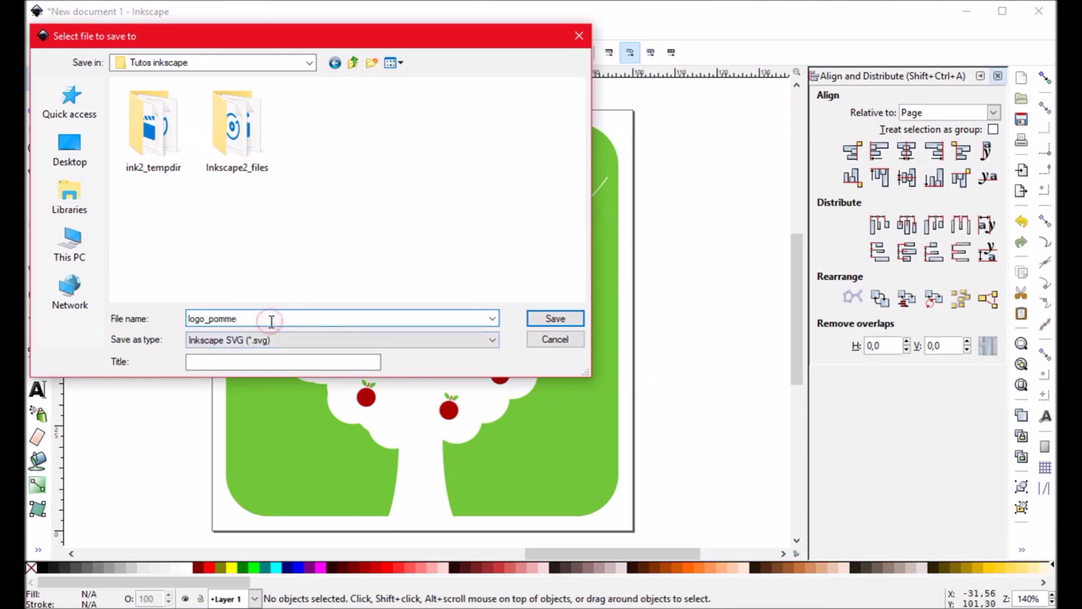
pyautogui.click(561, 322)
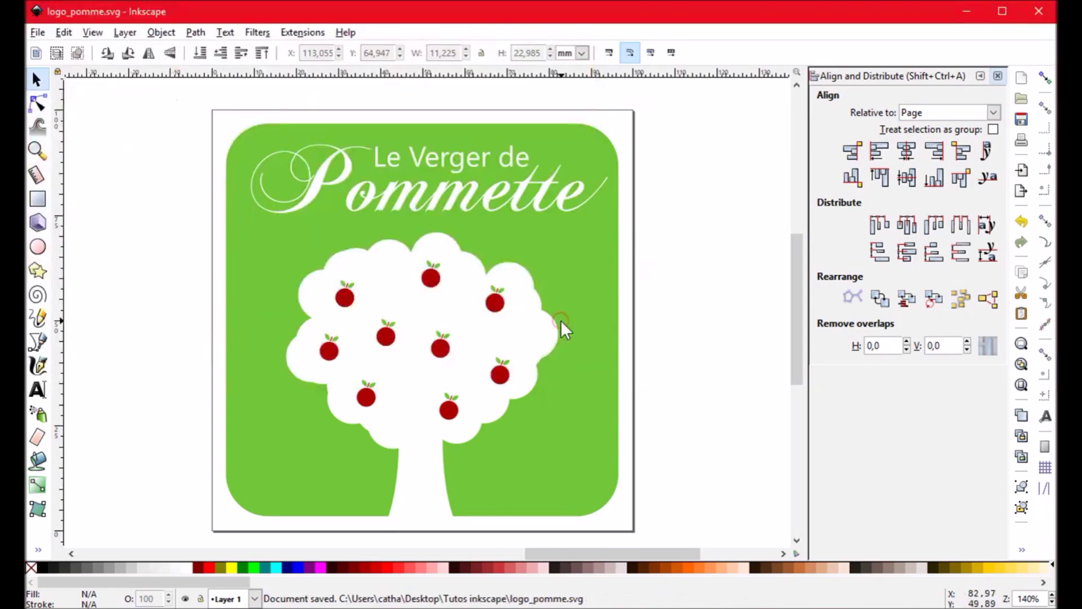
# Step: Close the Align and Distribute dialog to free up the canvas beside the logo
pyautogui.moveTo(552, 343); pyautogui.dragTo(587, 341)
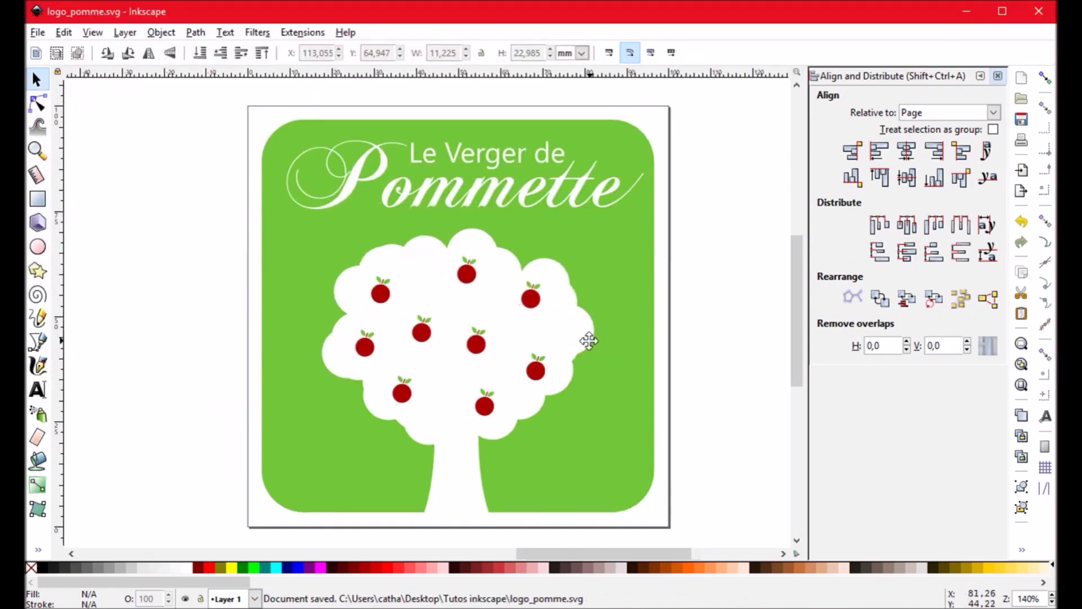
pyautogui.scroll(-1, 612, 445)
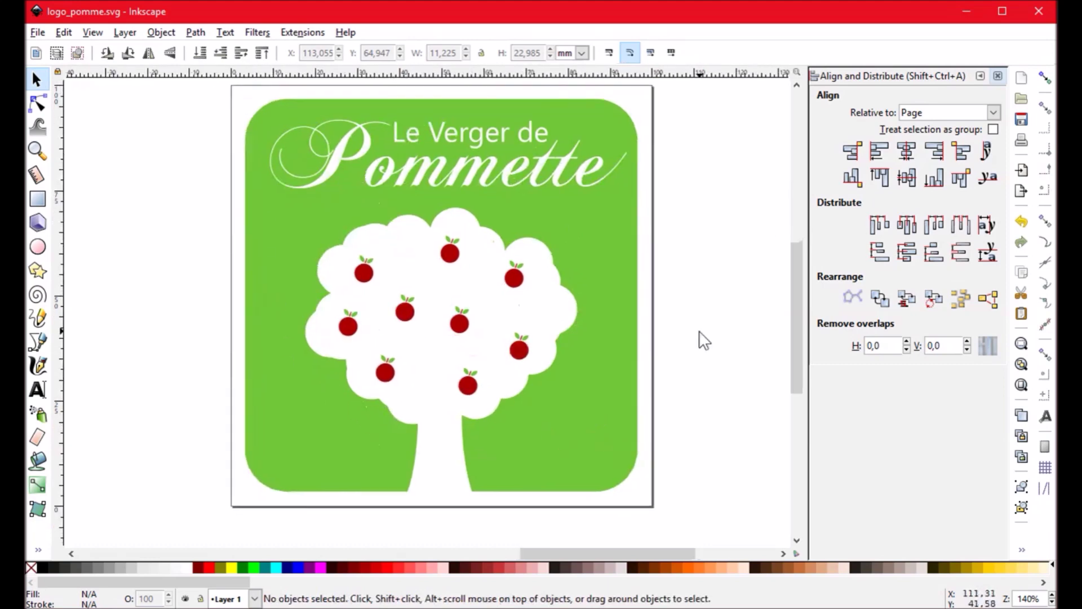
pyautogui.moveTo(682, 311); pyautogui.dragTo(680, 348)
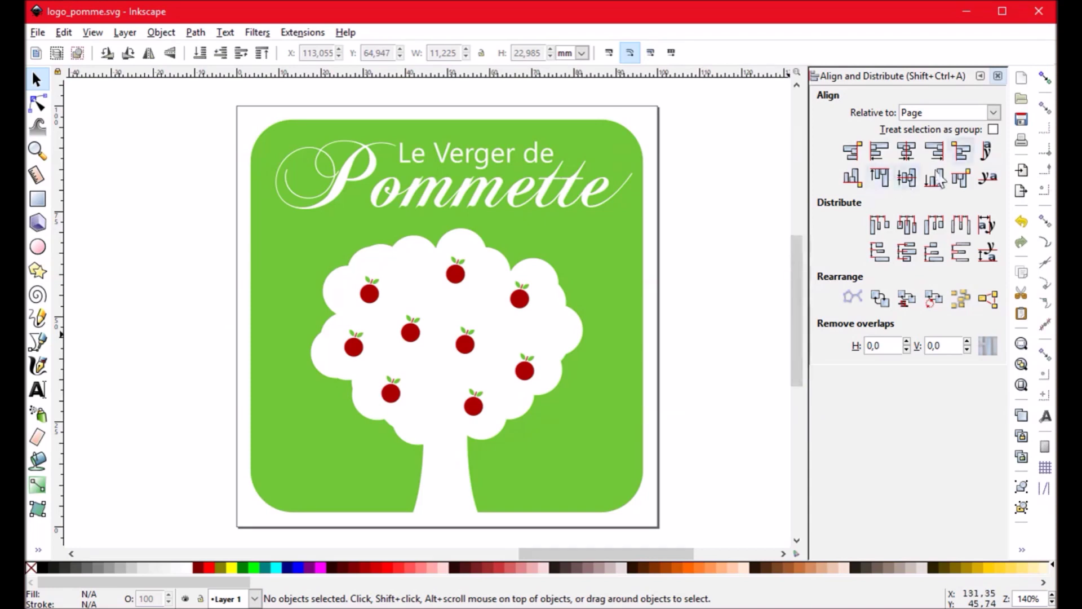
pyautogui.click(997, 75)
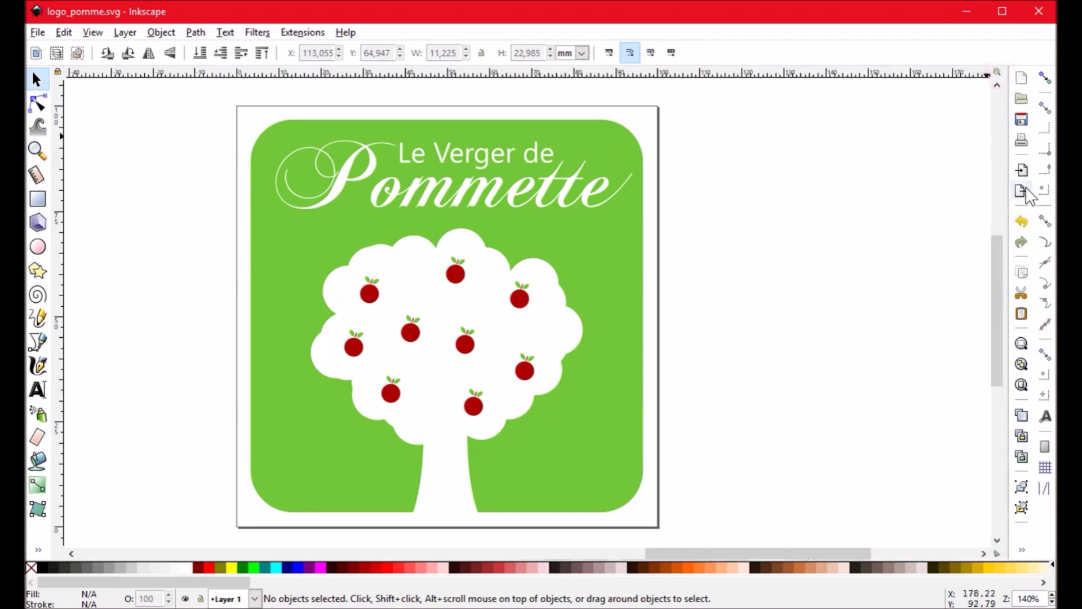
pyautogui.click(1020, 190)
pyautogui.click(997, 76)
pyautogui.click(38, 32)
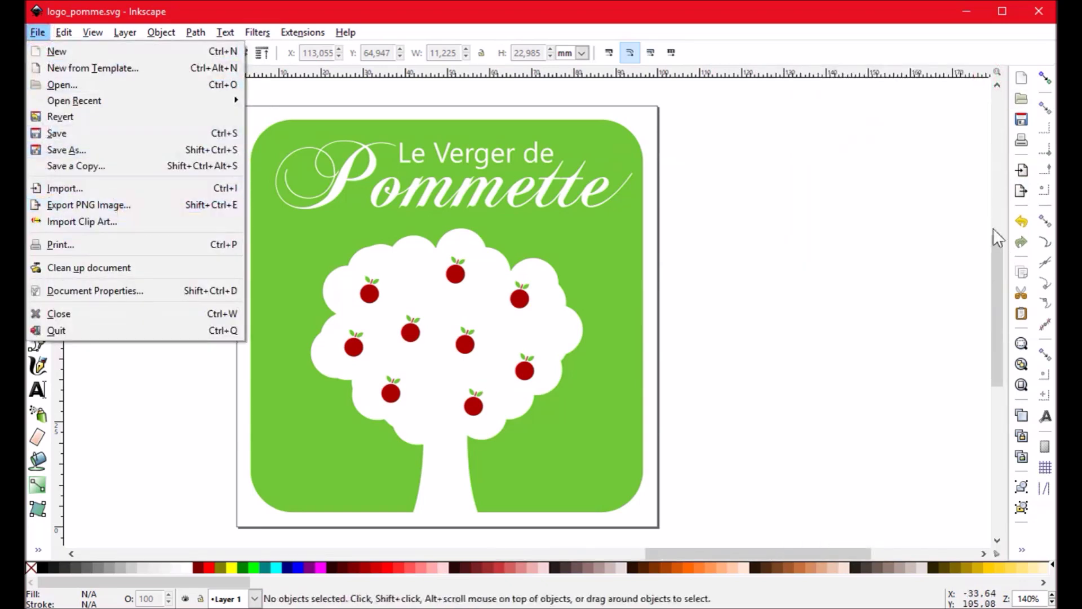
pyautogui.click(932, 223)
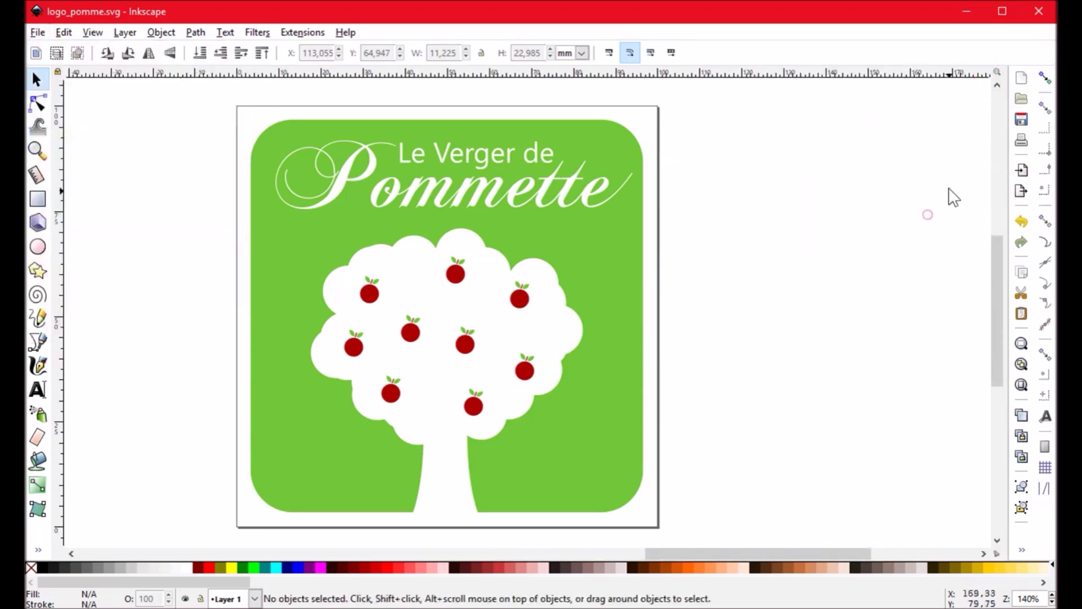
# Step: Open the PNG export settings for the page and set the image resolution to 72 dpi
pyautogui.click(1020, 193)
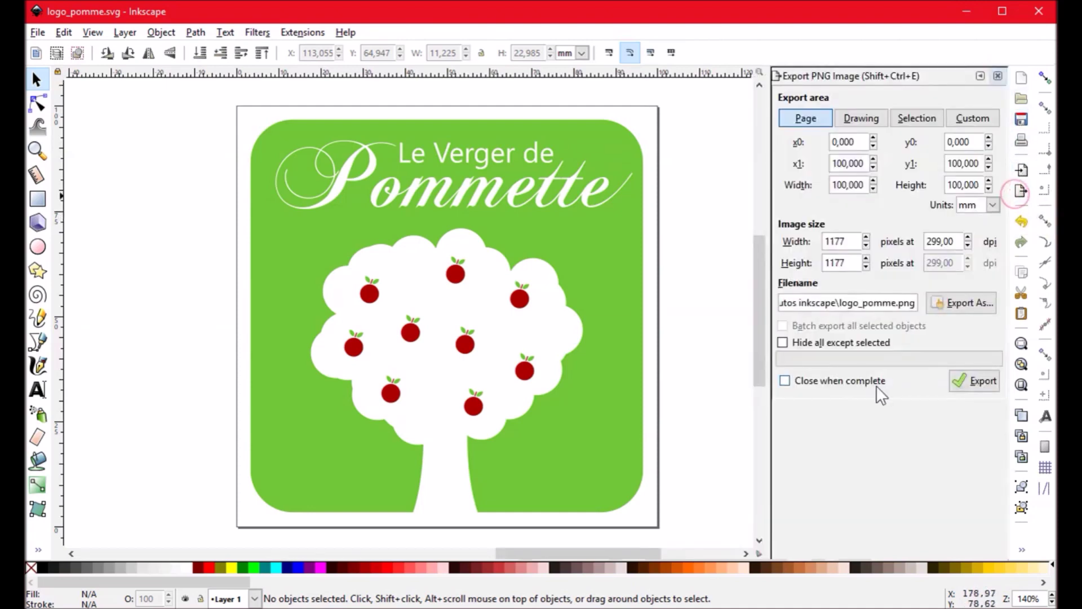
pyautogui.doubleClick(951, 241)
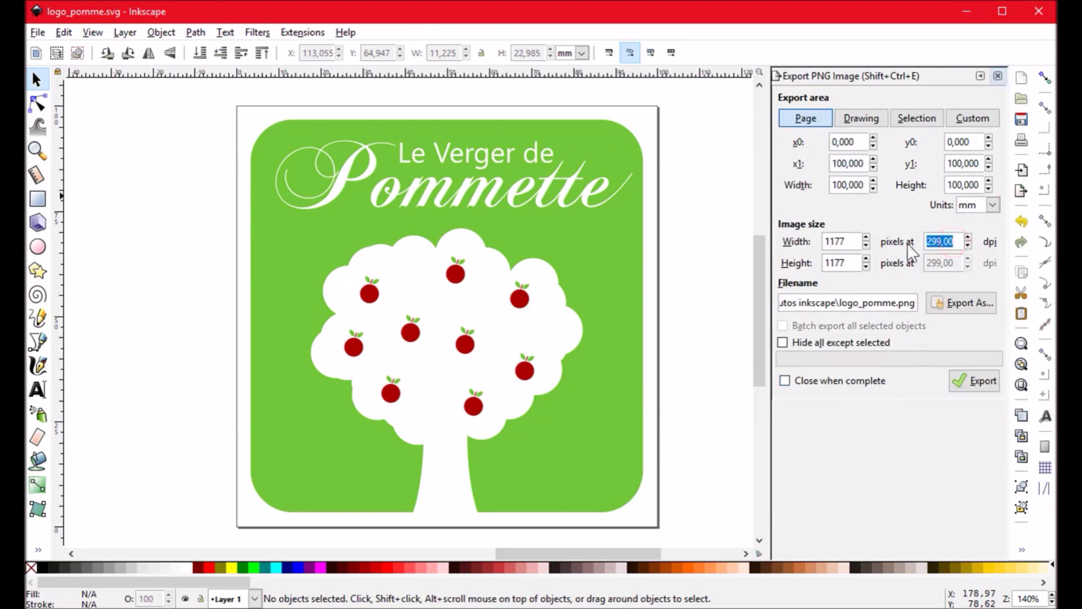
pyautogui.write('72')
pyautogui.click(905, 229)
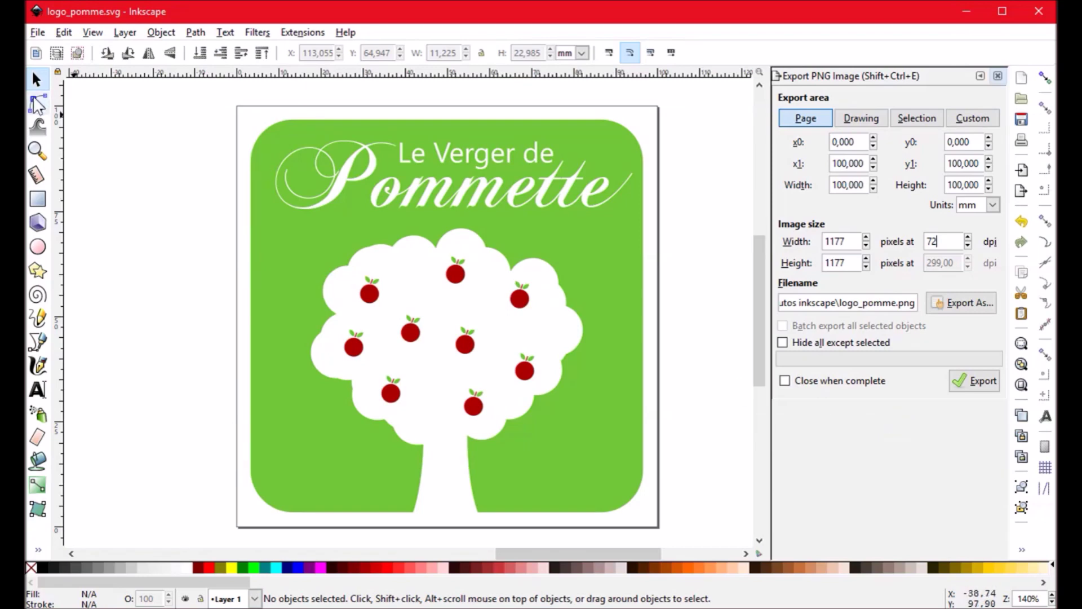
pyautogui.click(137, 132)
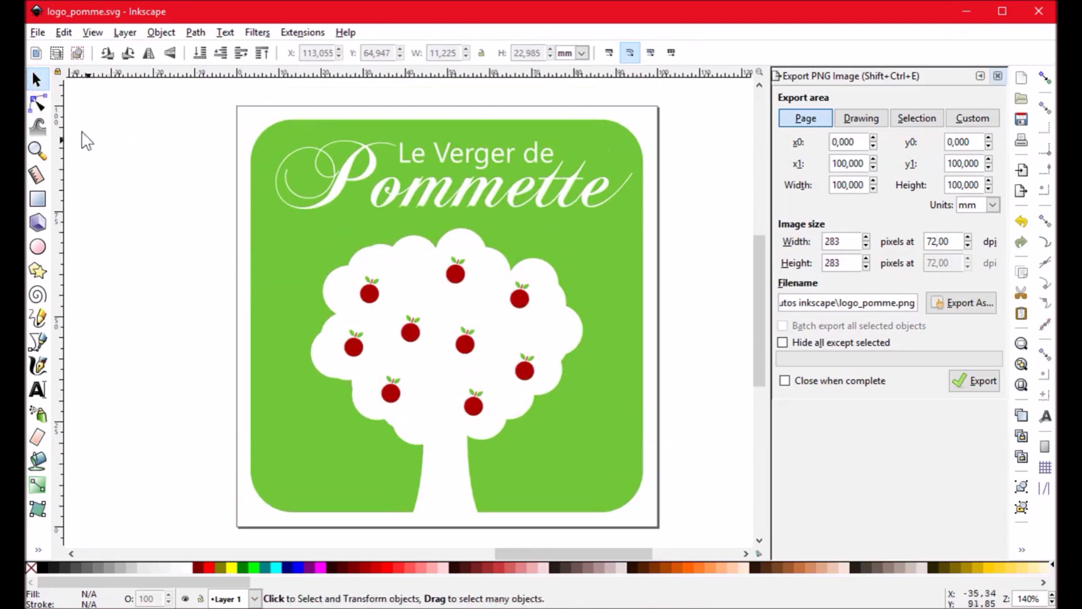
pyautogui.click(38, 104)
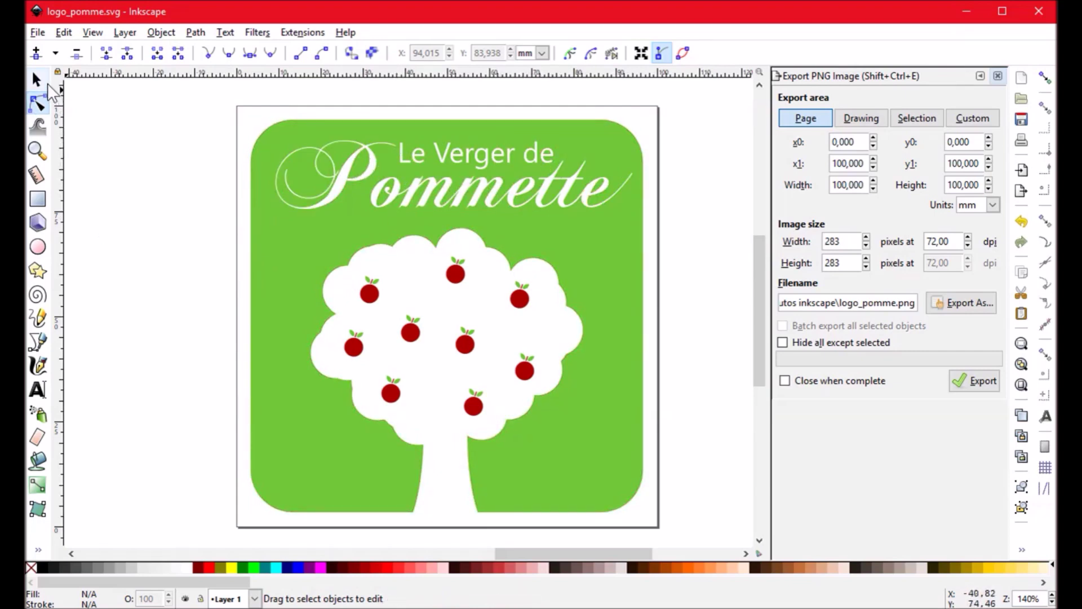
pyautogui.click(37, 80)
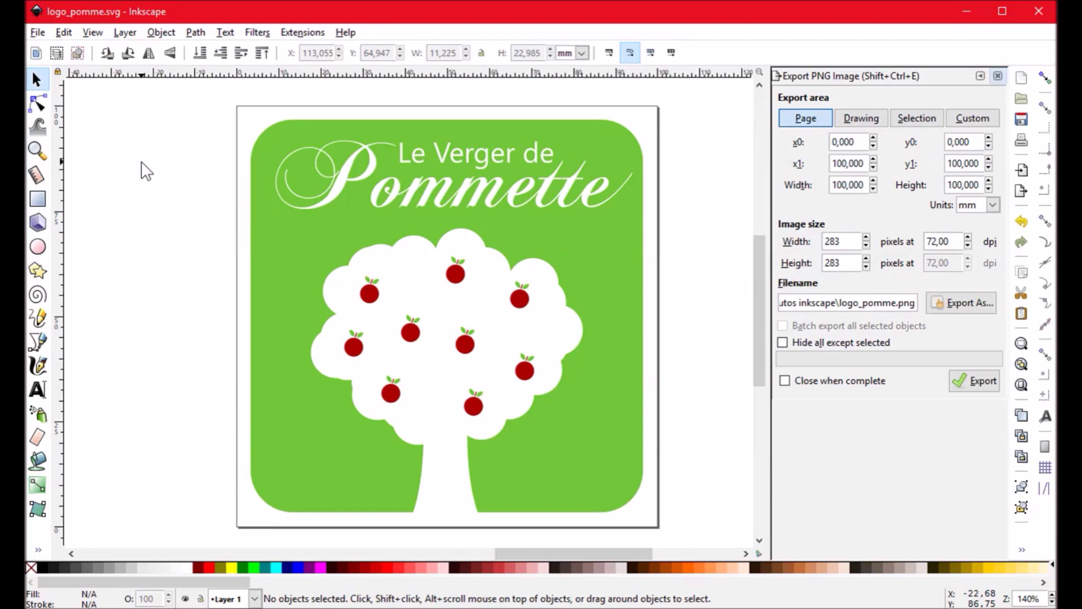
pyautogui.scroll(-3, 219, 262)
pyautogui.scroll(4, 220, 262)
pyautogui.scroll(-1, 220, 262)
pyautogui.scroll(-2, 219, 257)
pyautogui.scroll(2, 219, 257)
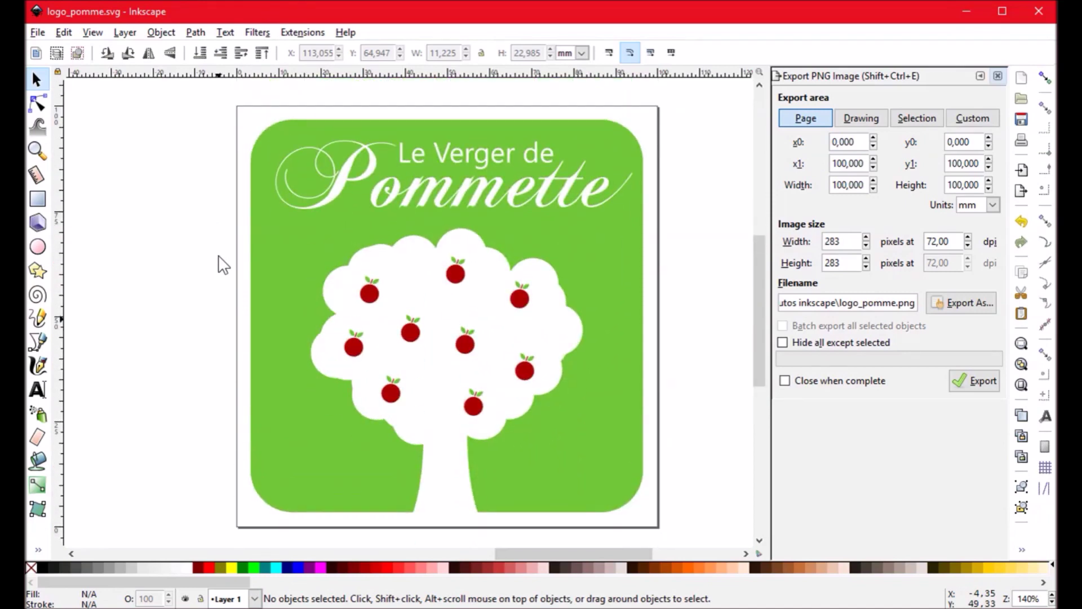